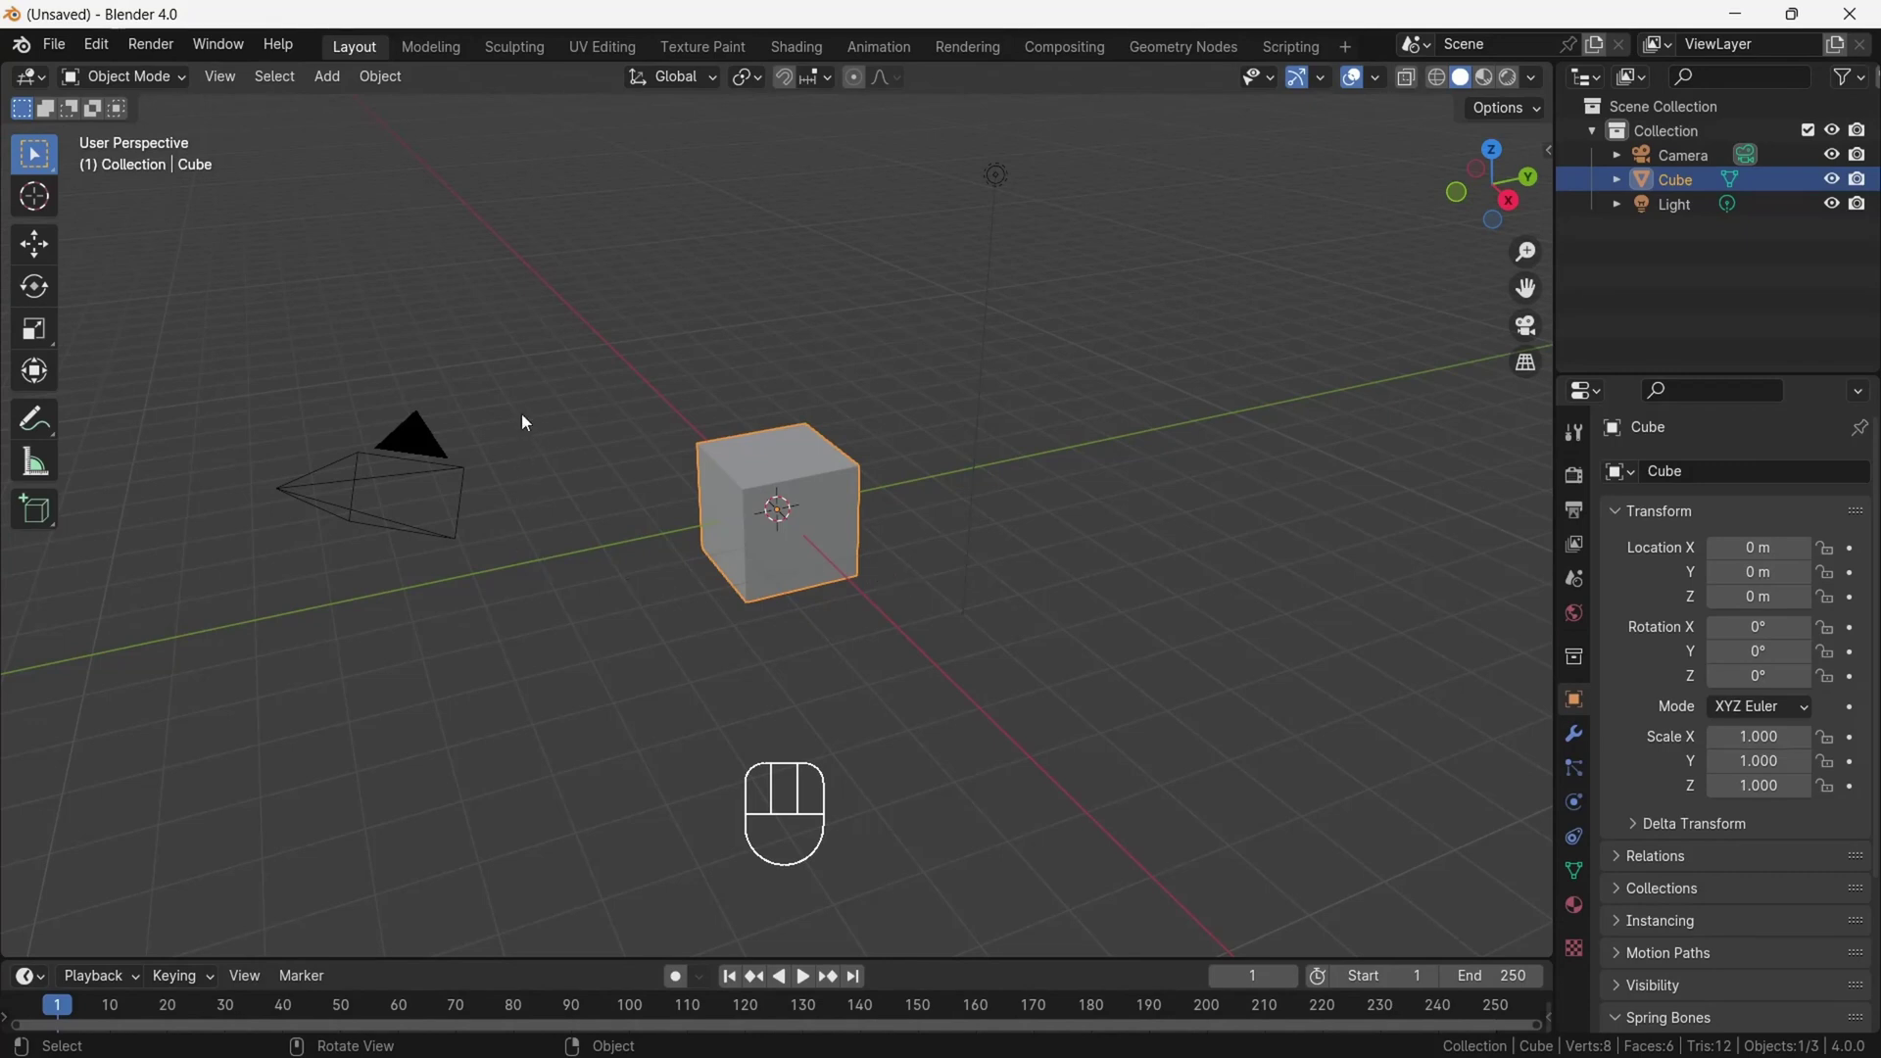
- Delete the default camera, cube and light from the scene
{"action": "left_click", "coordinate": [399, 461]}
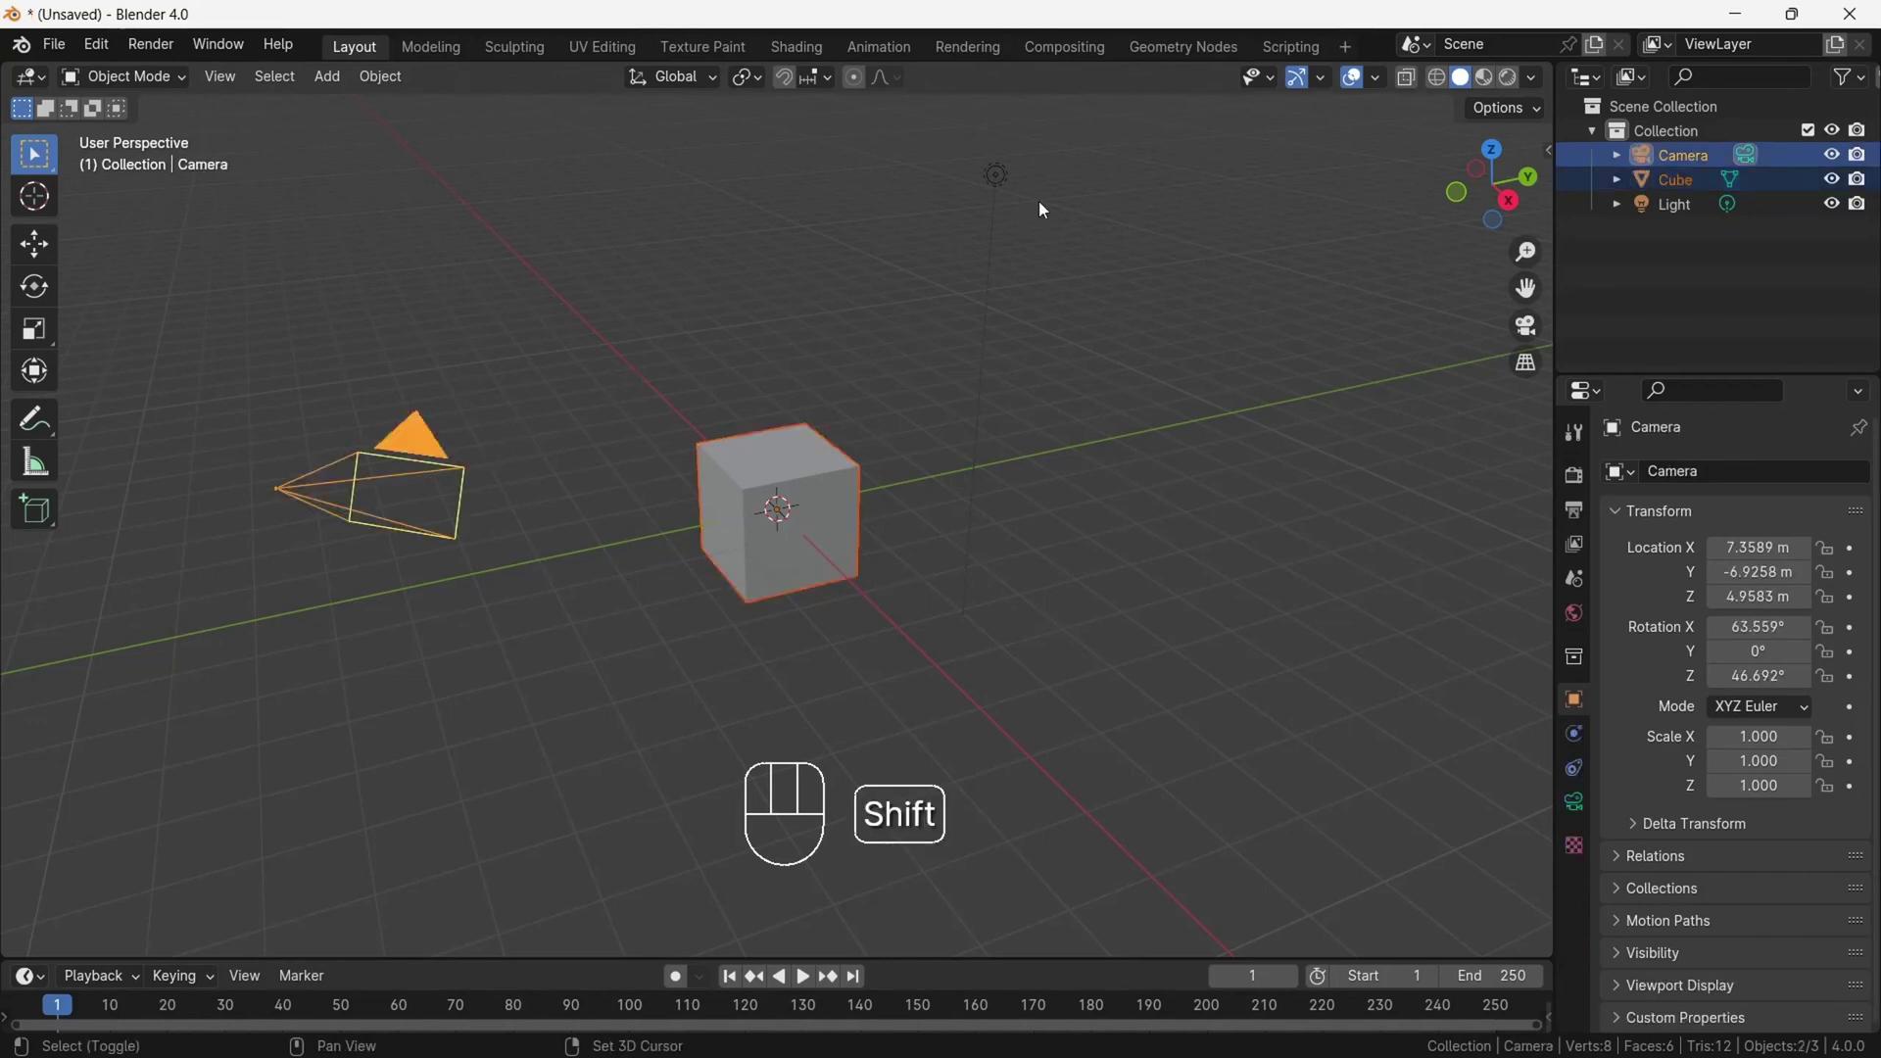
{"action": "left_click", "coordinate": [996, 175], "text": "shift"}
{"action": "key", "text": "x"}
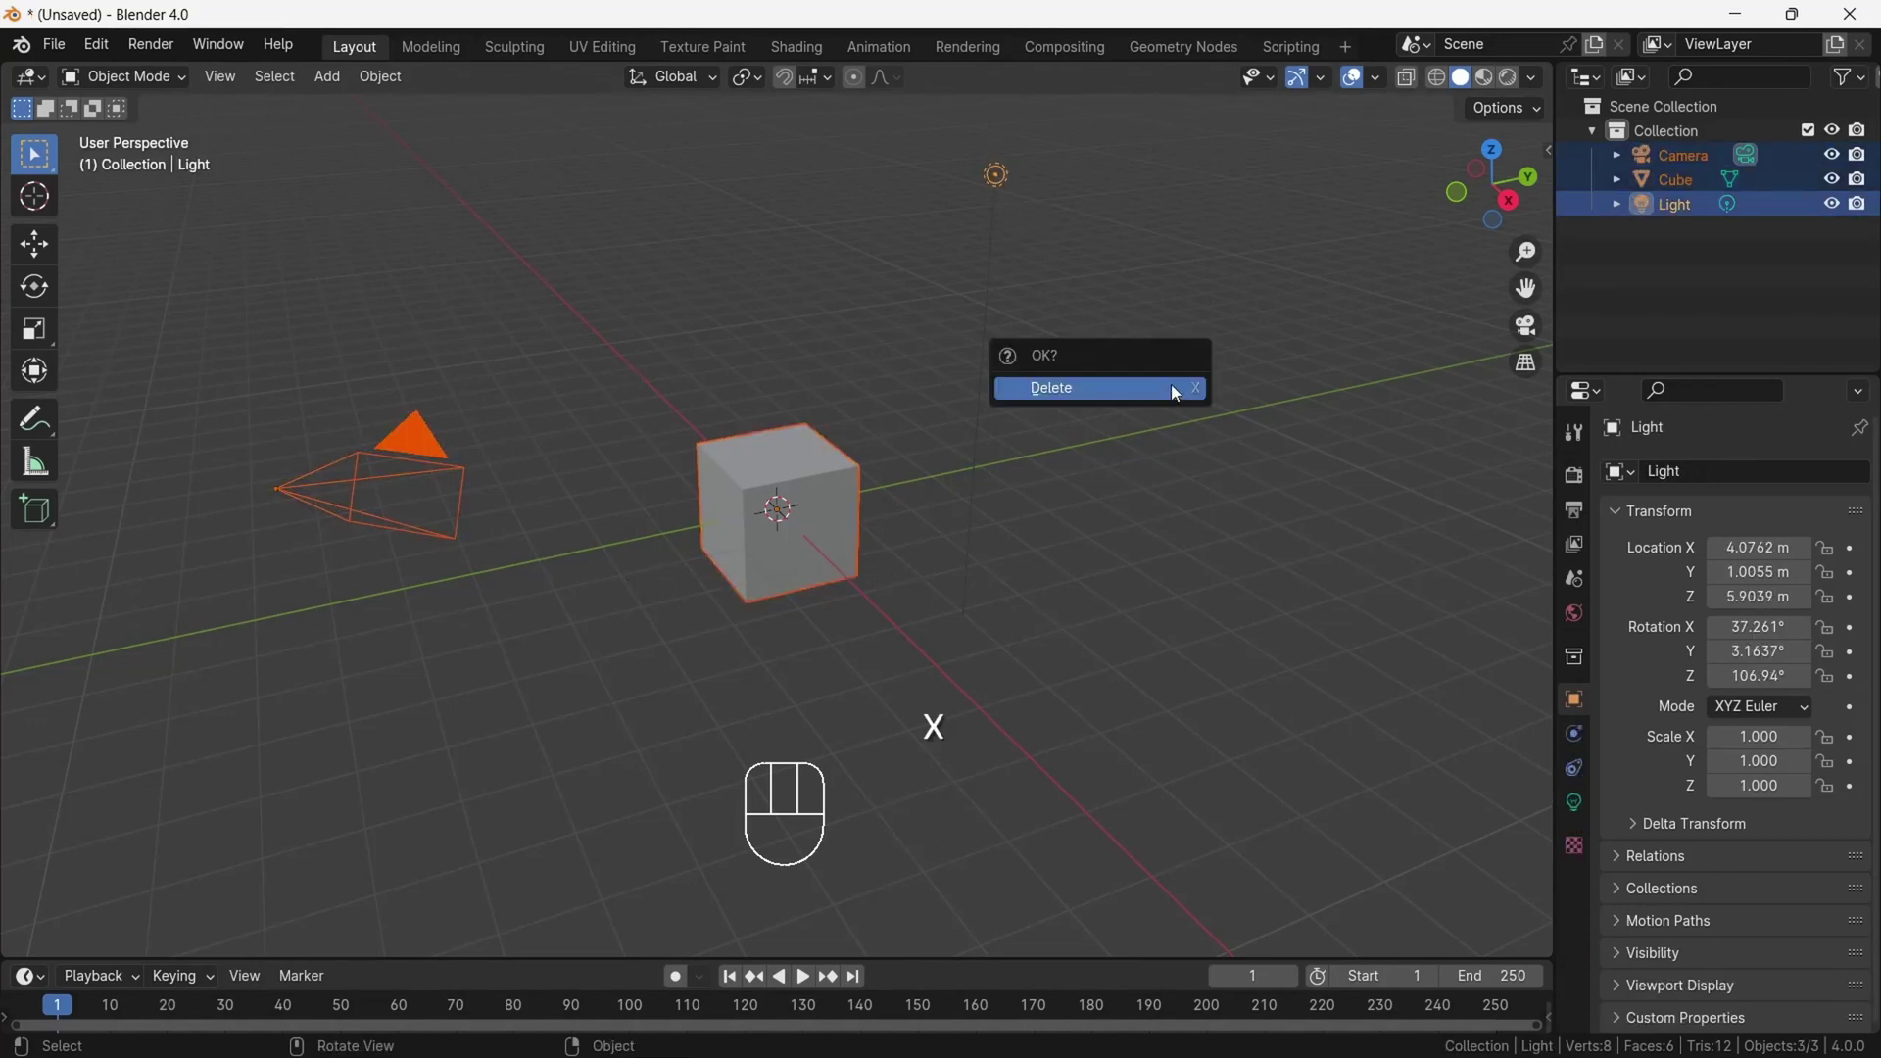
{"action": "left_click", "coordinate": [1172, 388]}
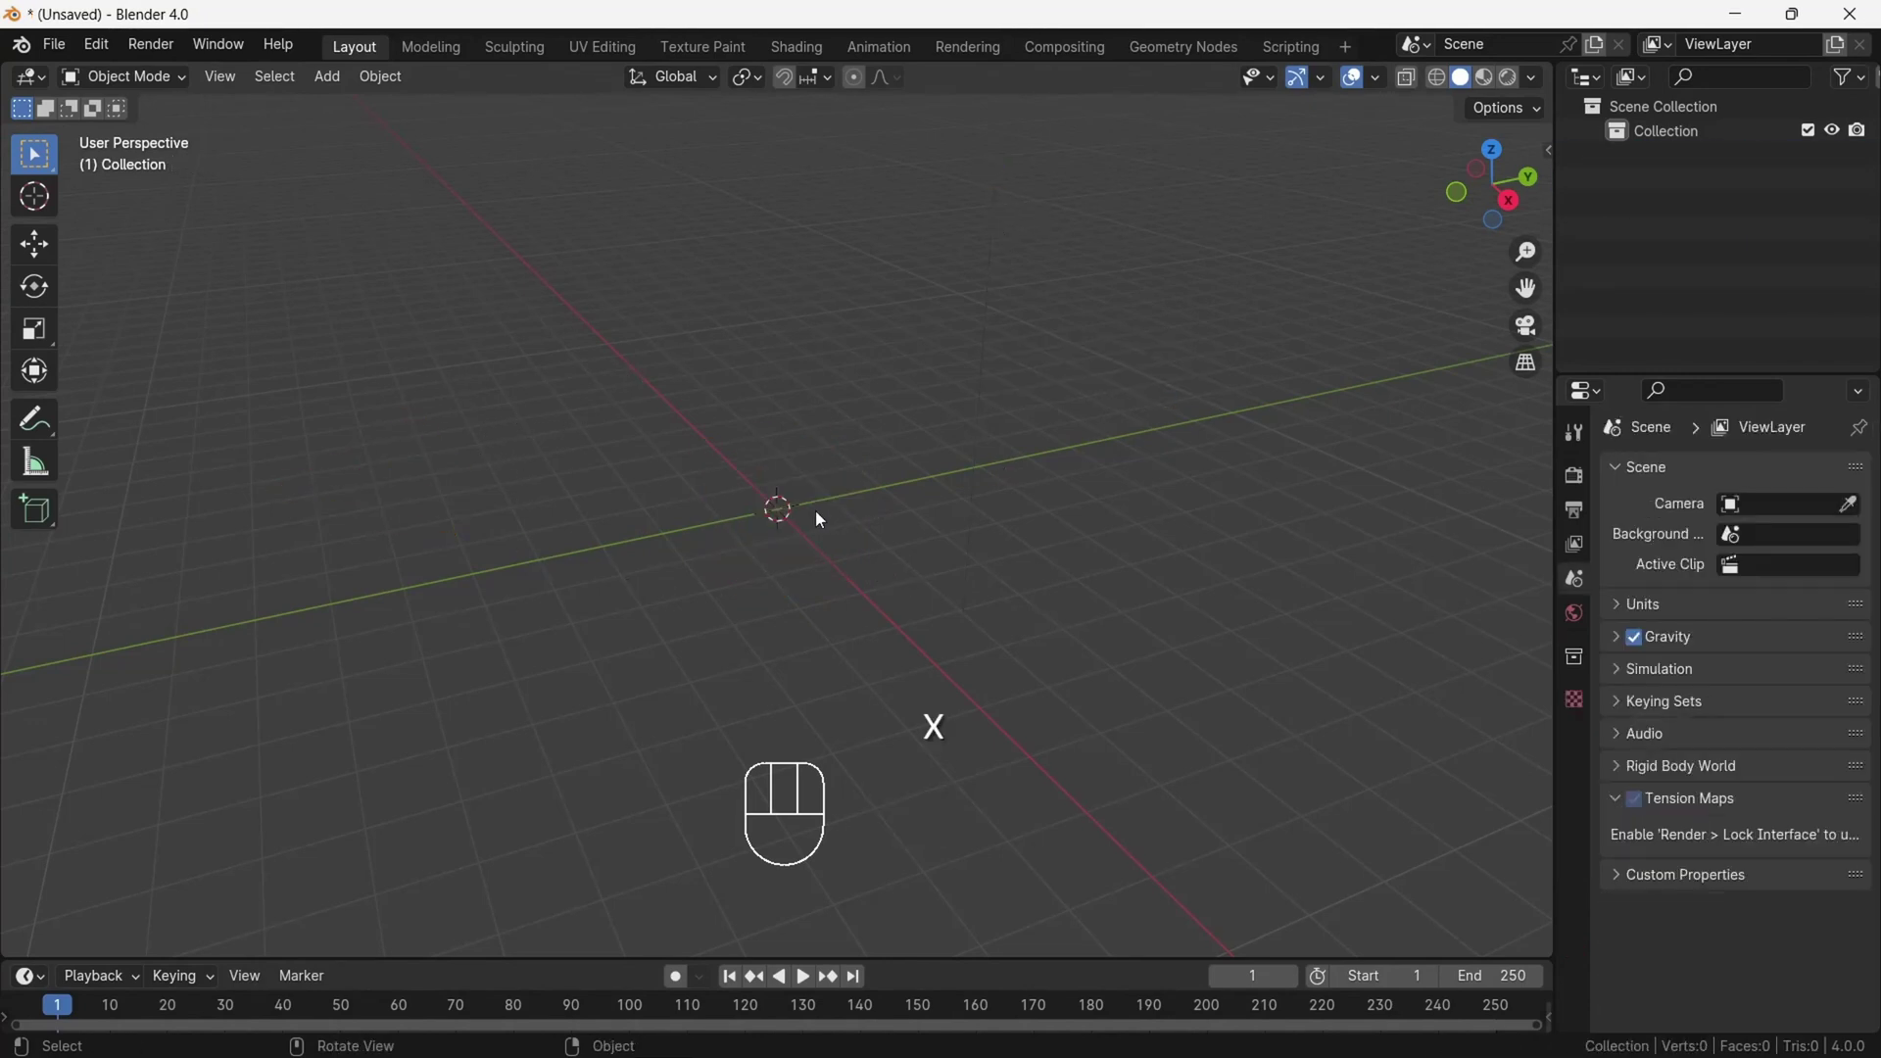
- Join the timeline area into the 3D viewport so the viewport takes over its space
{"action": "right_click", "coordinate": [530, 960]}
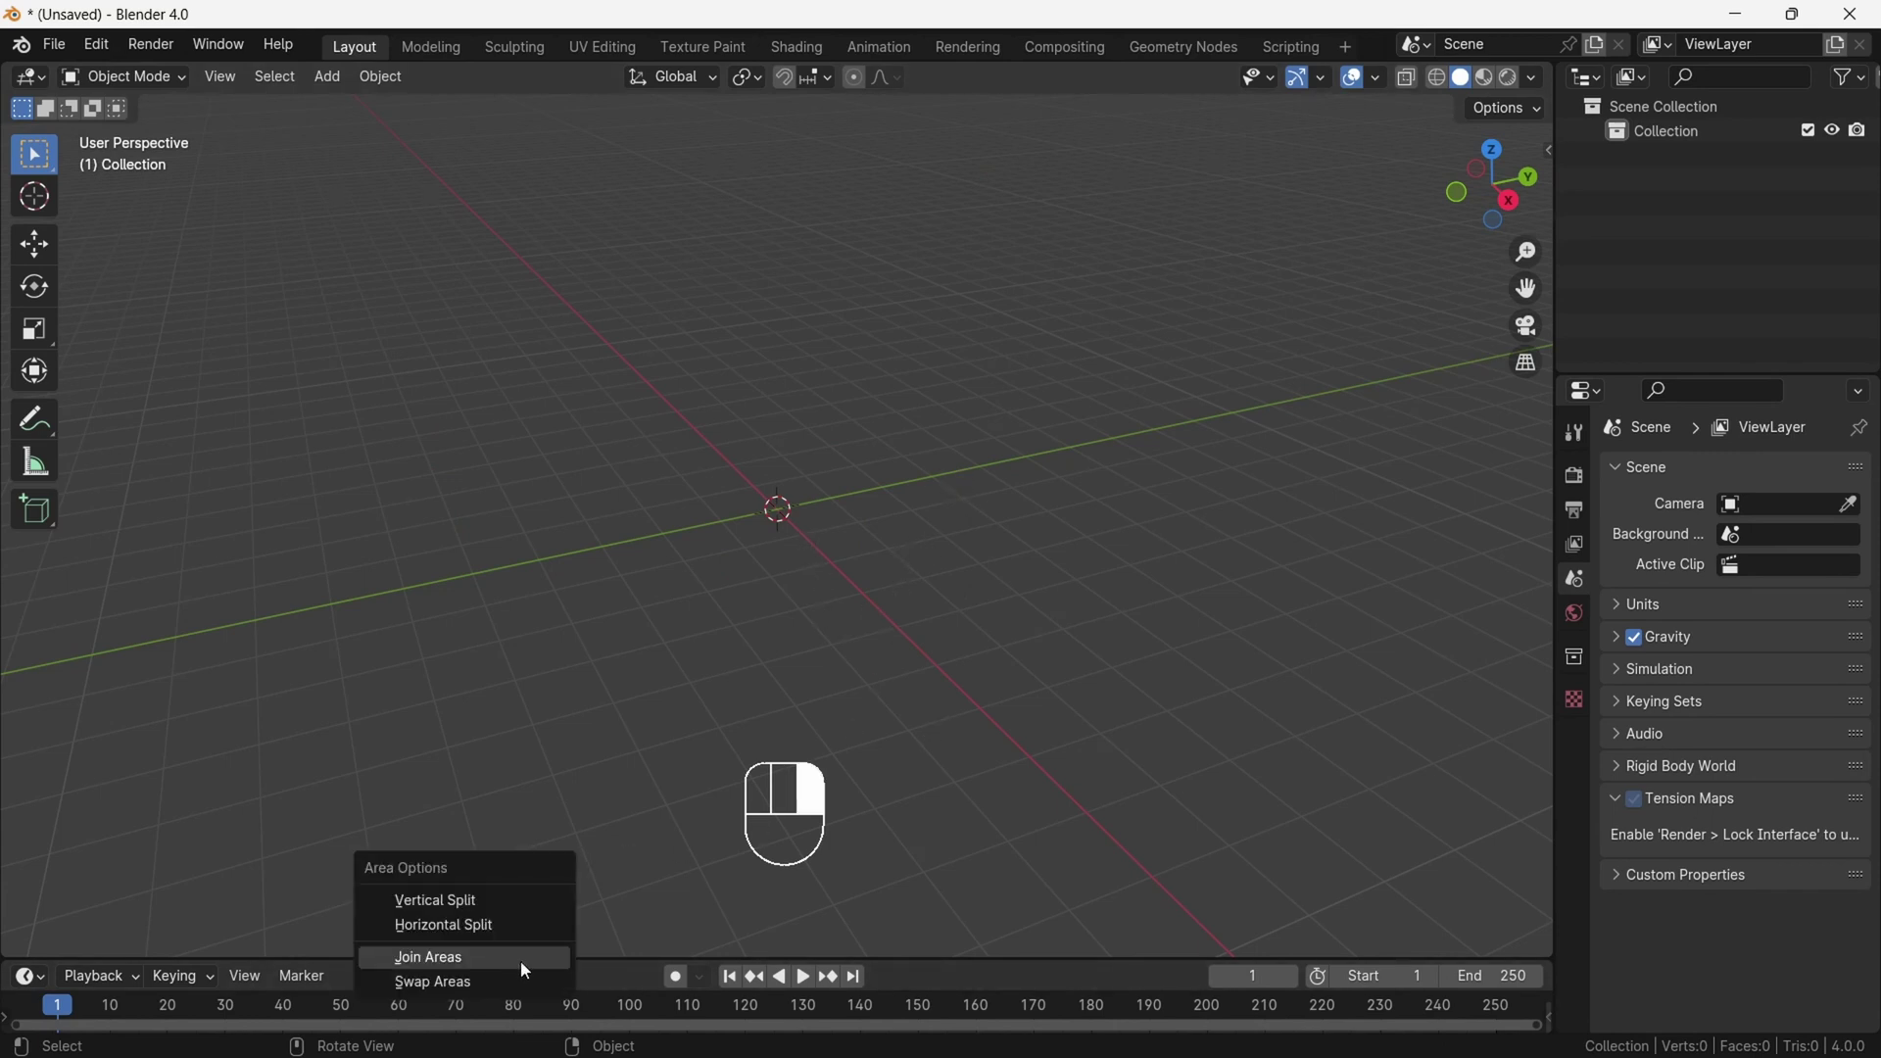
{"action": "left_click", "coordinate": [520, 960]}
{"action": "left_click", "coordinate": [533, 1014]}
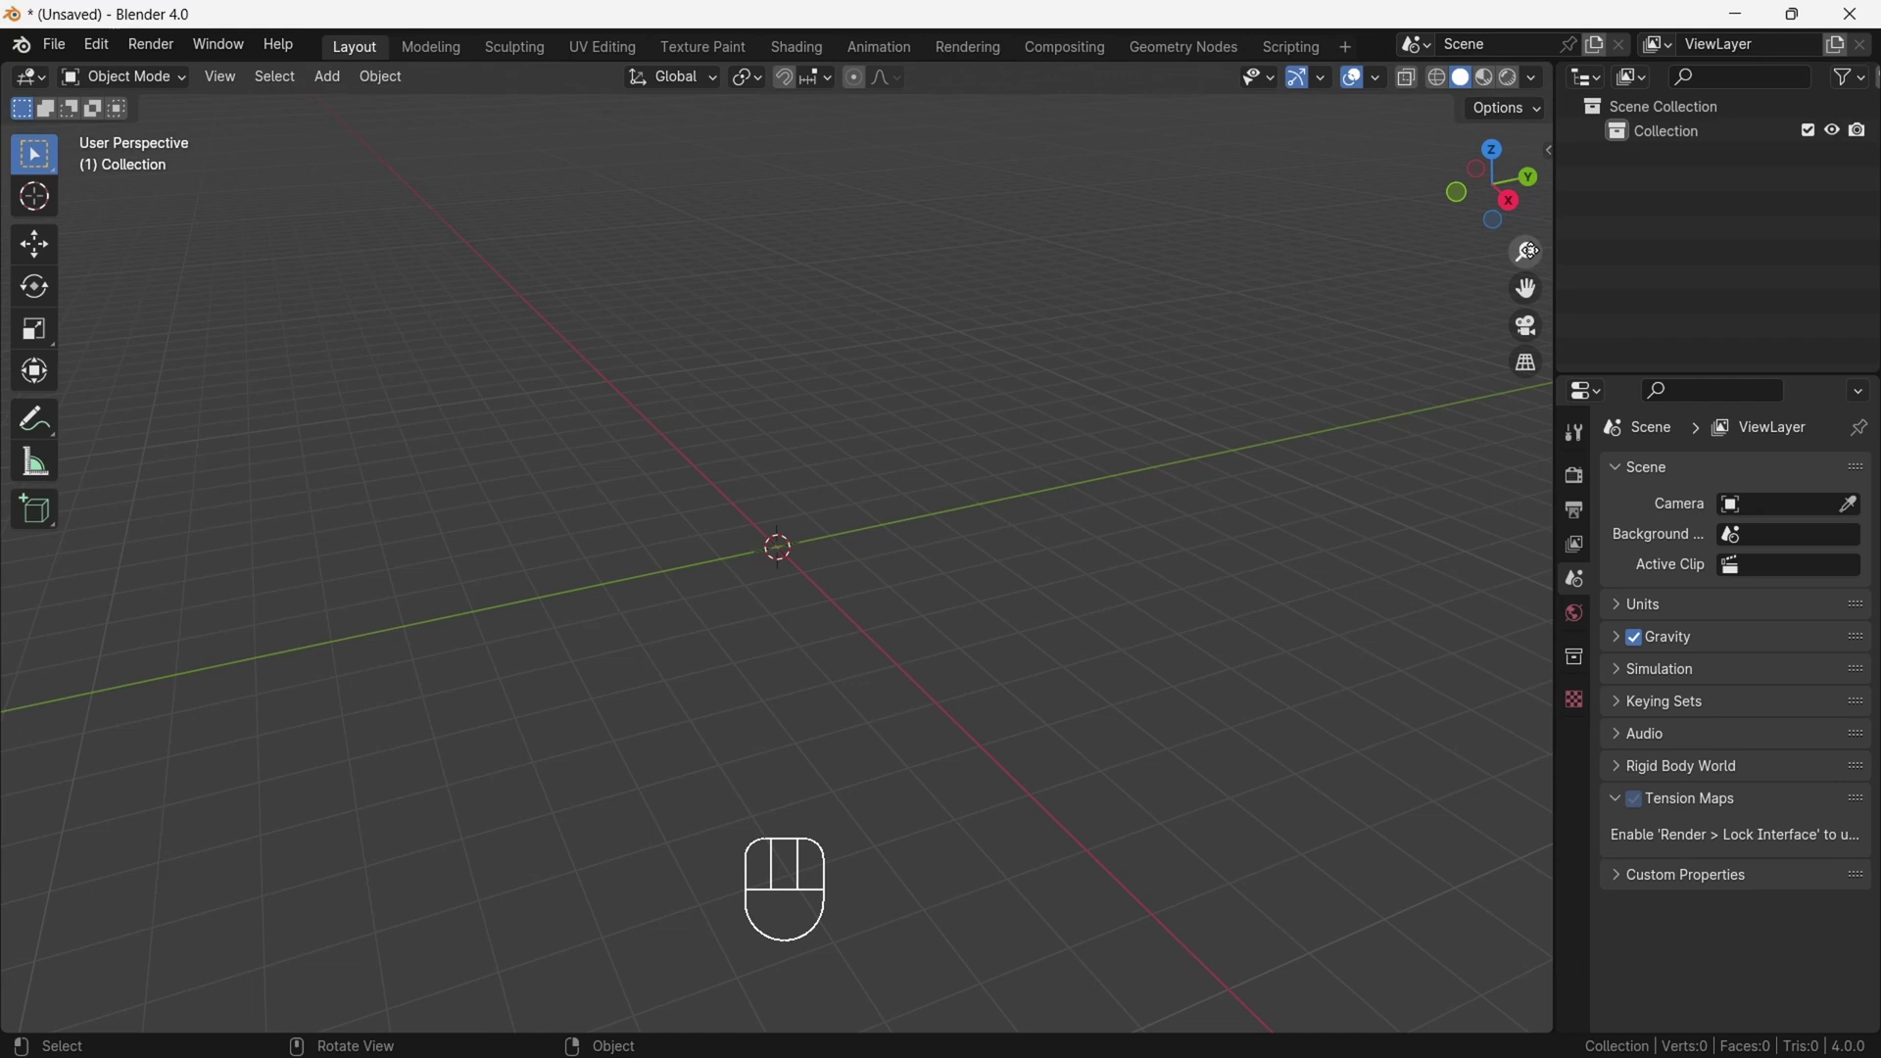
- Add a UV sphere mesh to the empty scene
{"action": "left_click_drag", "start_coordinate": [1528, 253], "coordinate": [1521, 262]}
{"action": "key", "text": "shift+a"}
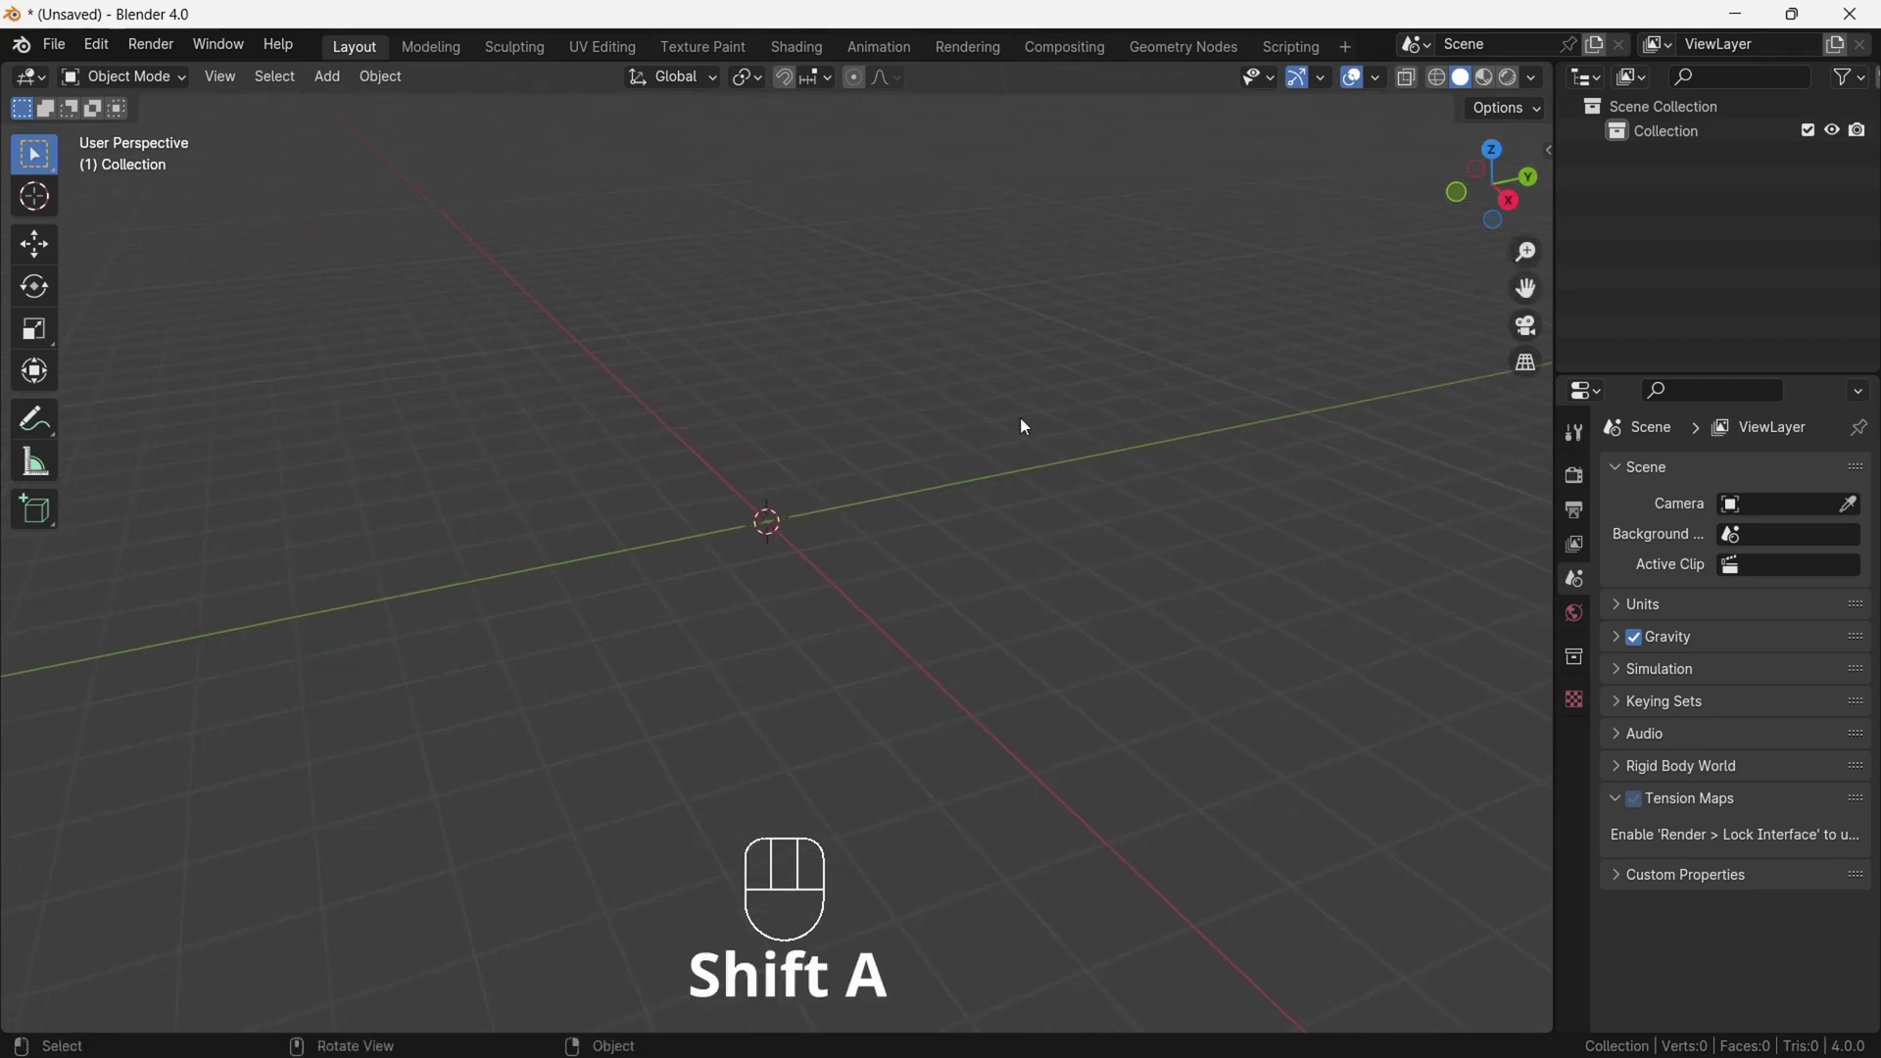
{"action": "key", "text": "shift+a"}
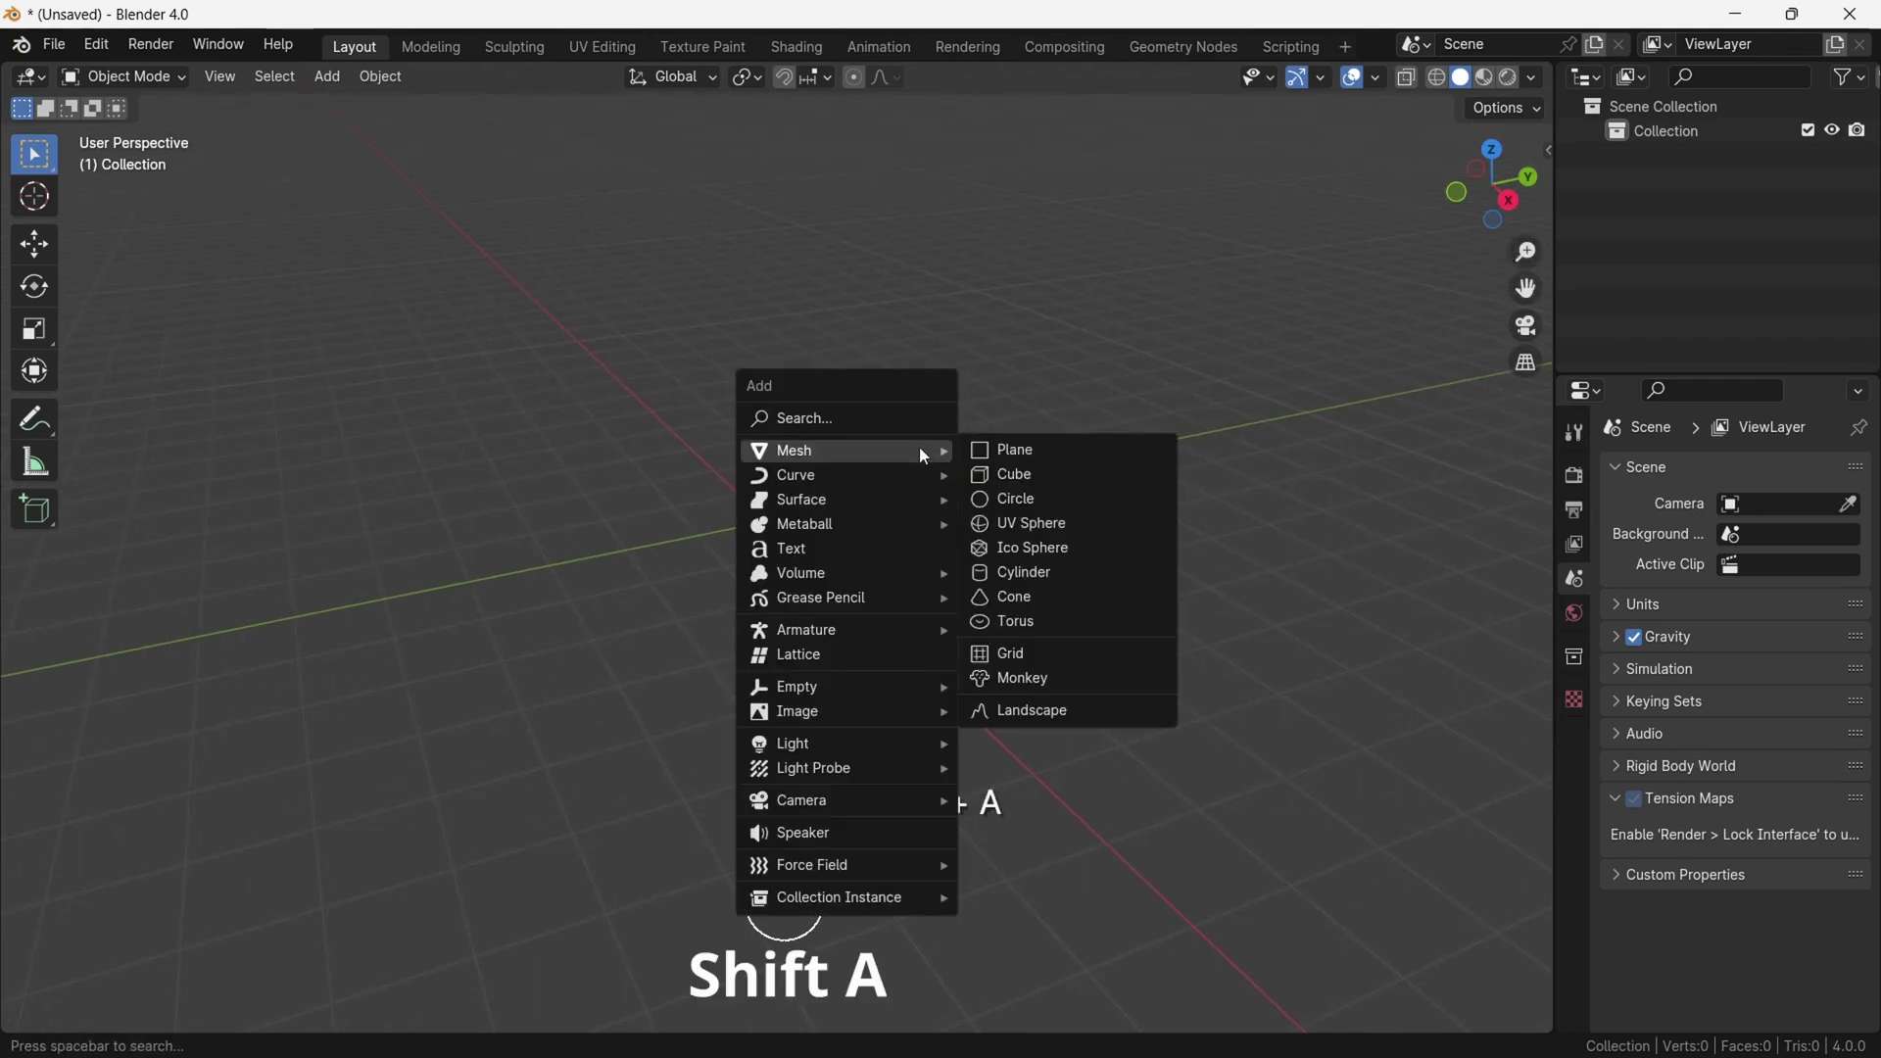
{"action": "mouse_move", "coordinate": [934, 459]}
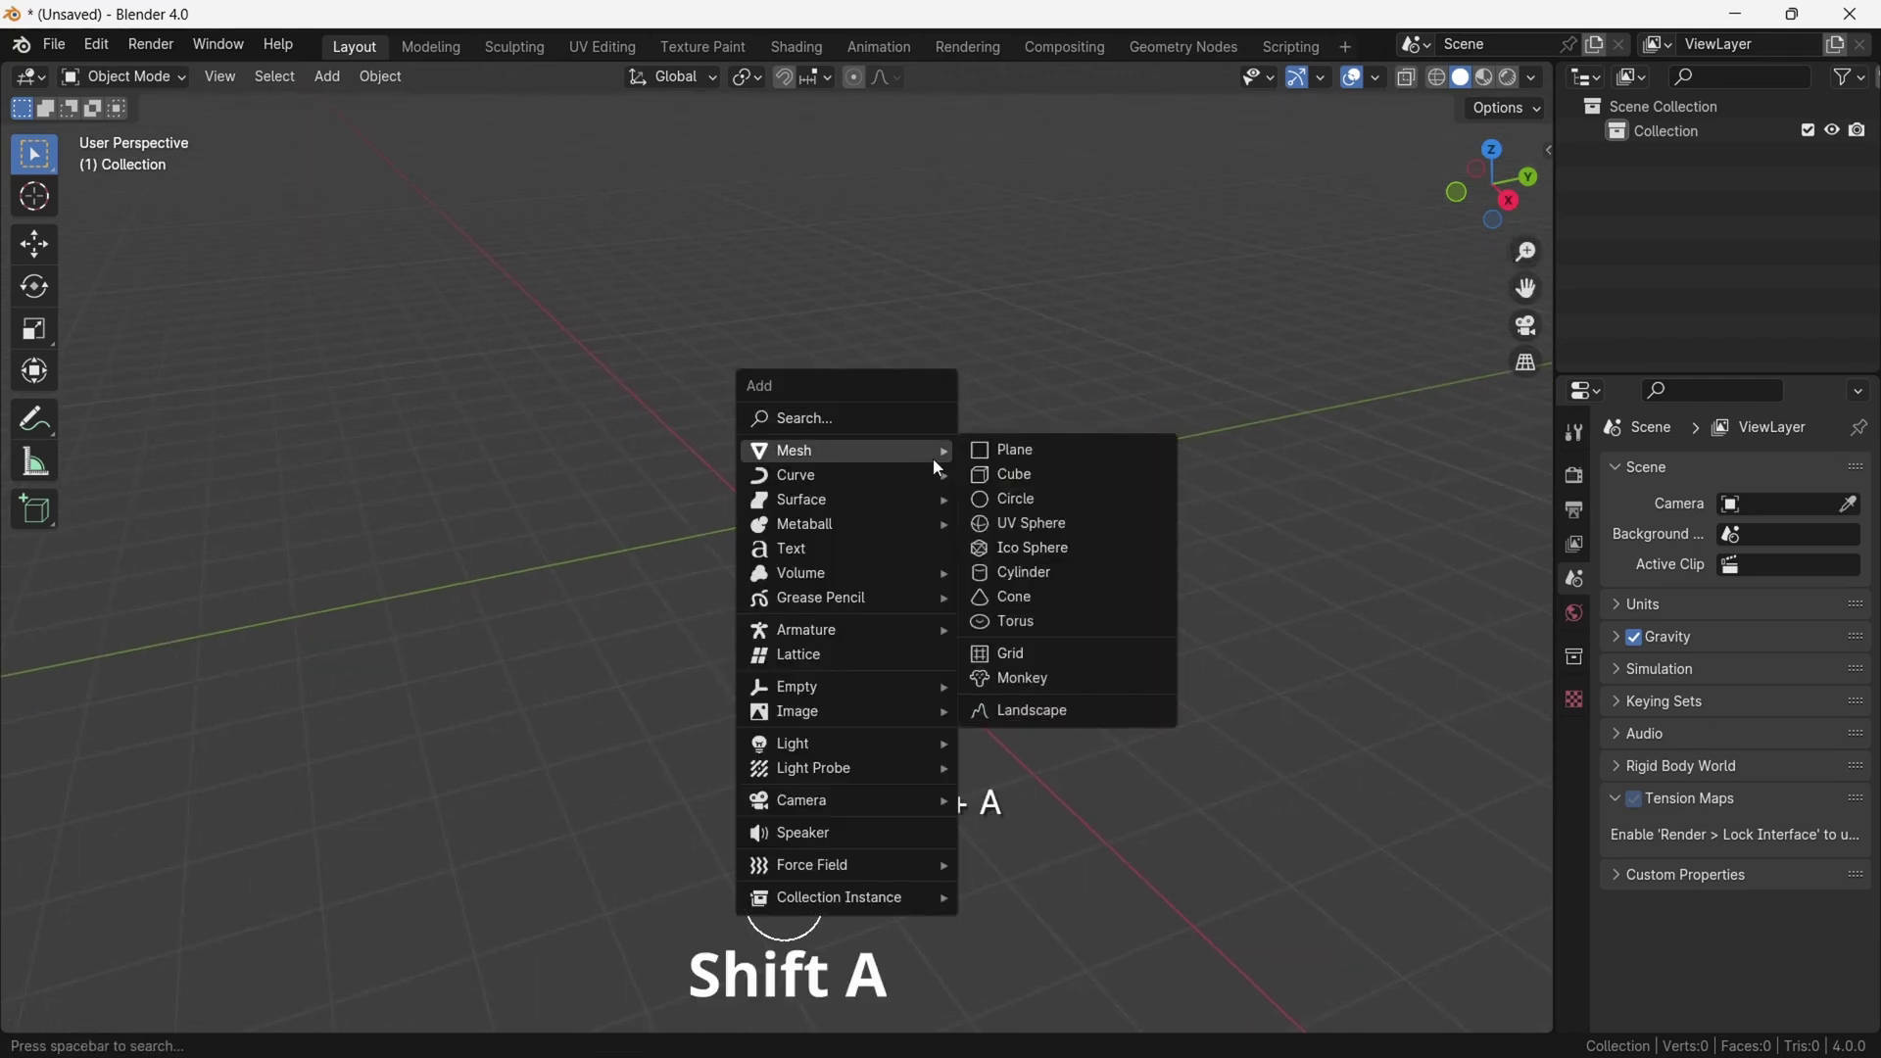
{"action": "left_click", "coordinate": [1031, 529]}
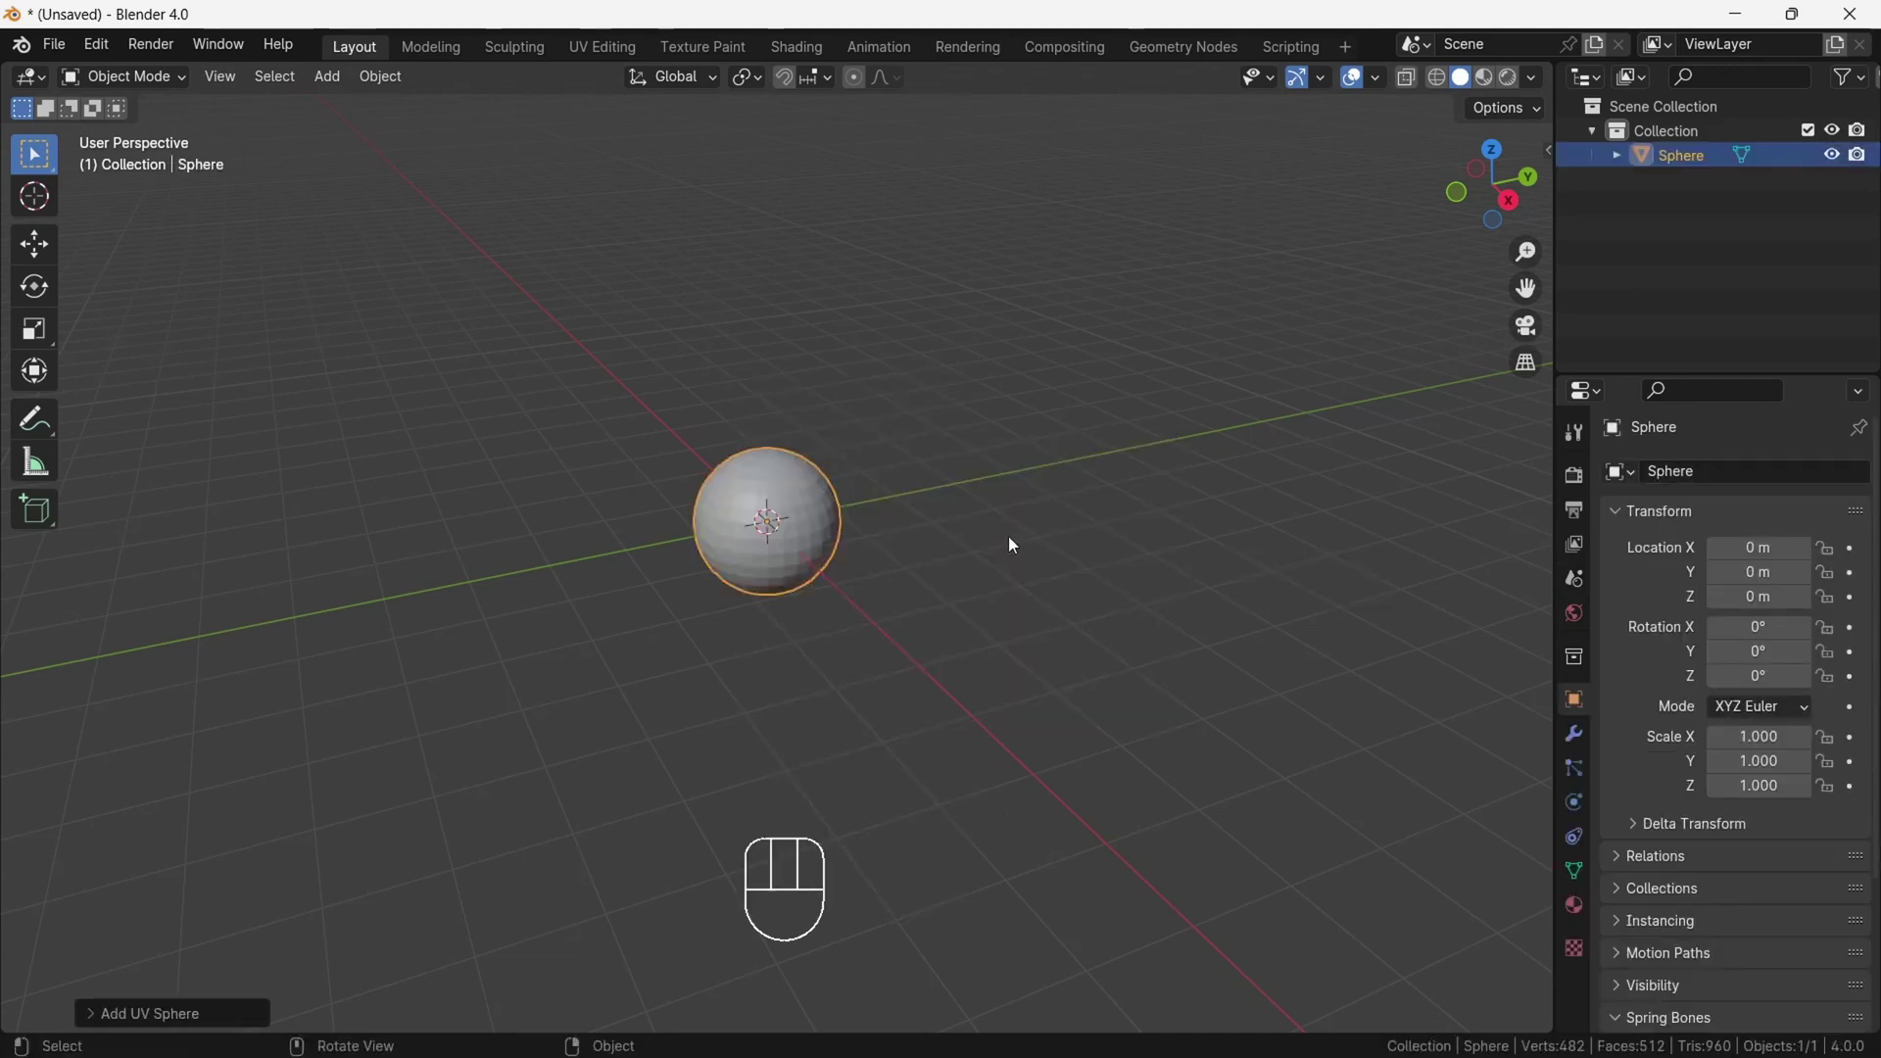
- Set the new UV sphere's segments to 20
{"action": "left_click", "coordinate": [174, 1013]}
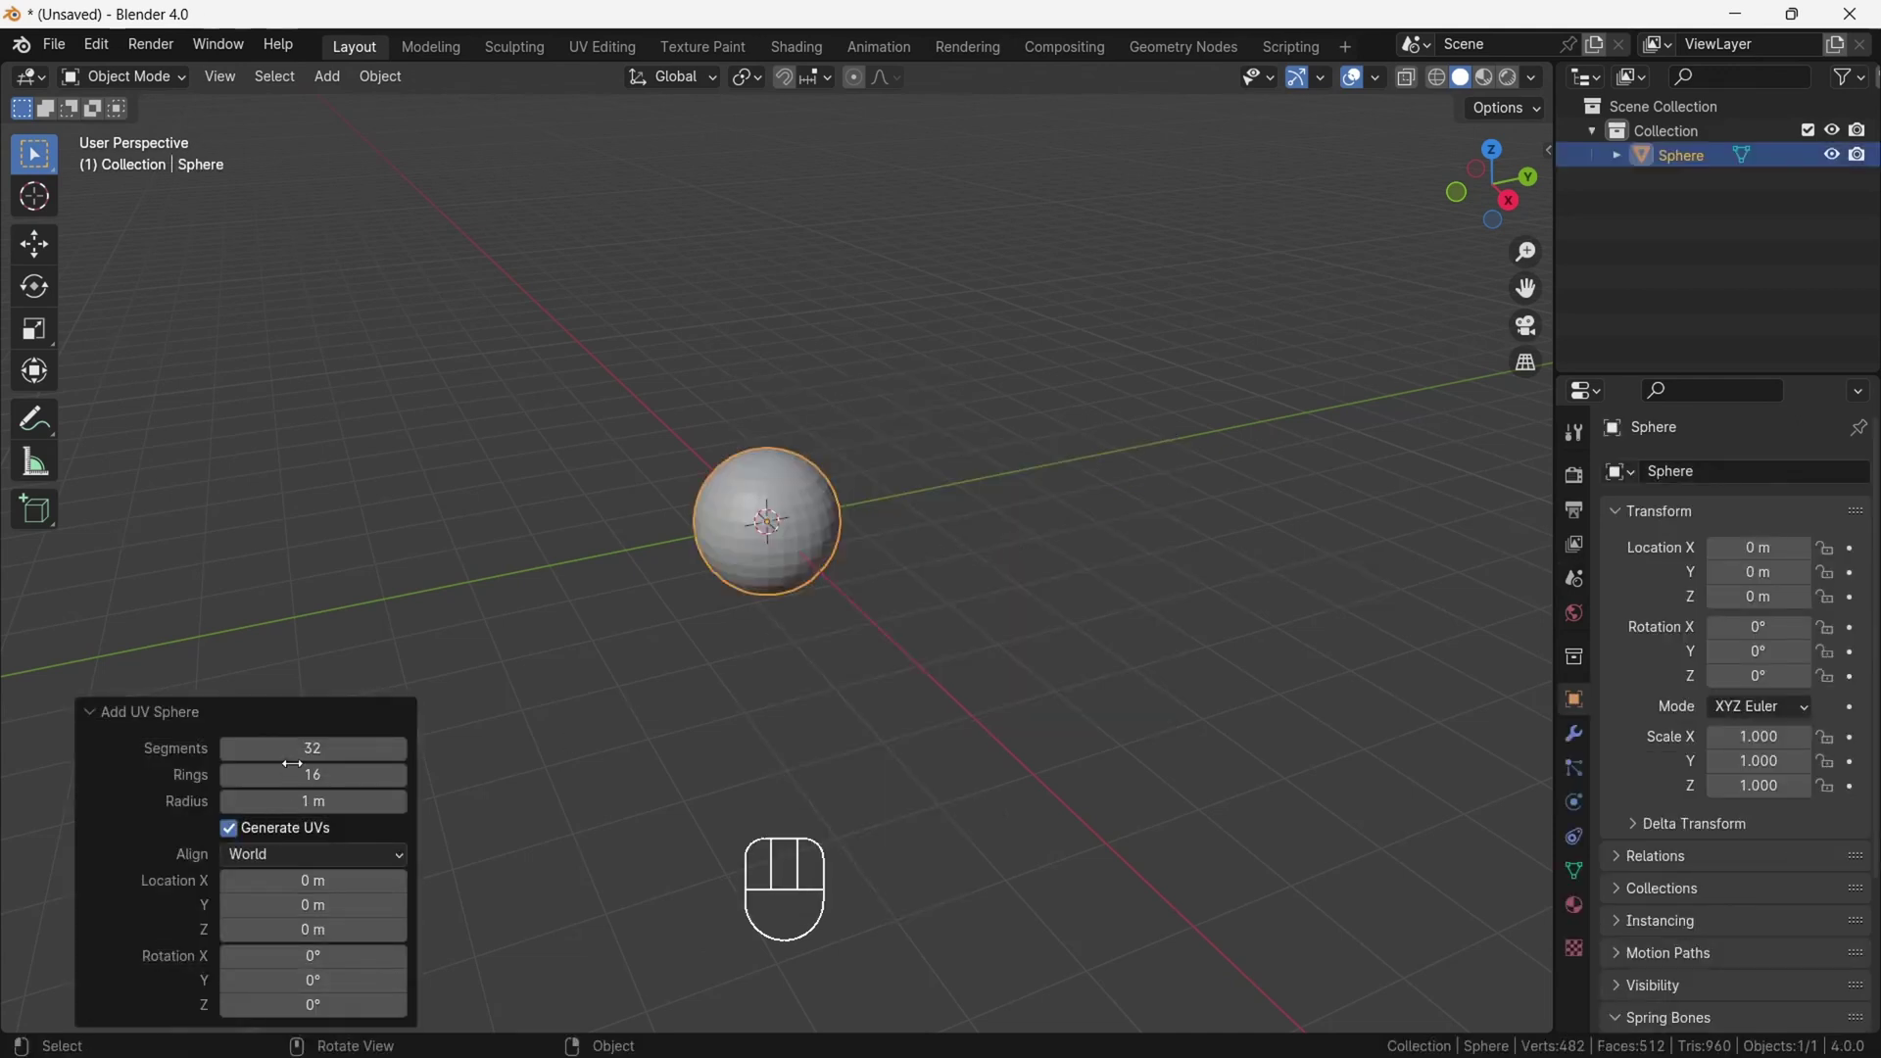
{"action": "left_click", "coordinate": [318, 750]}
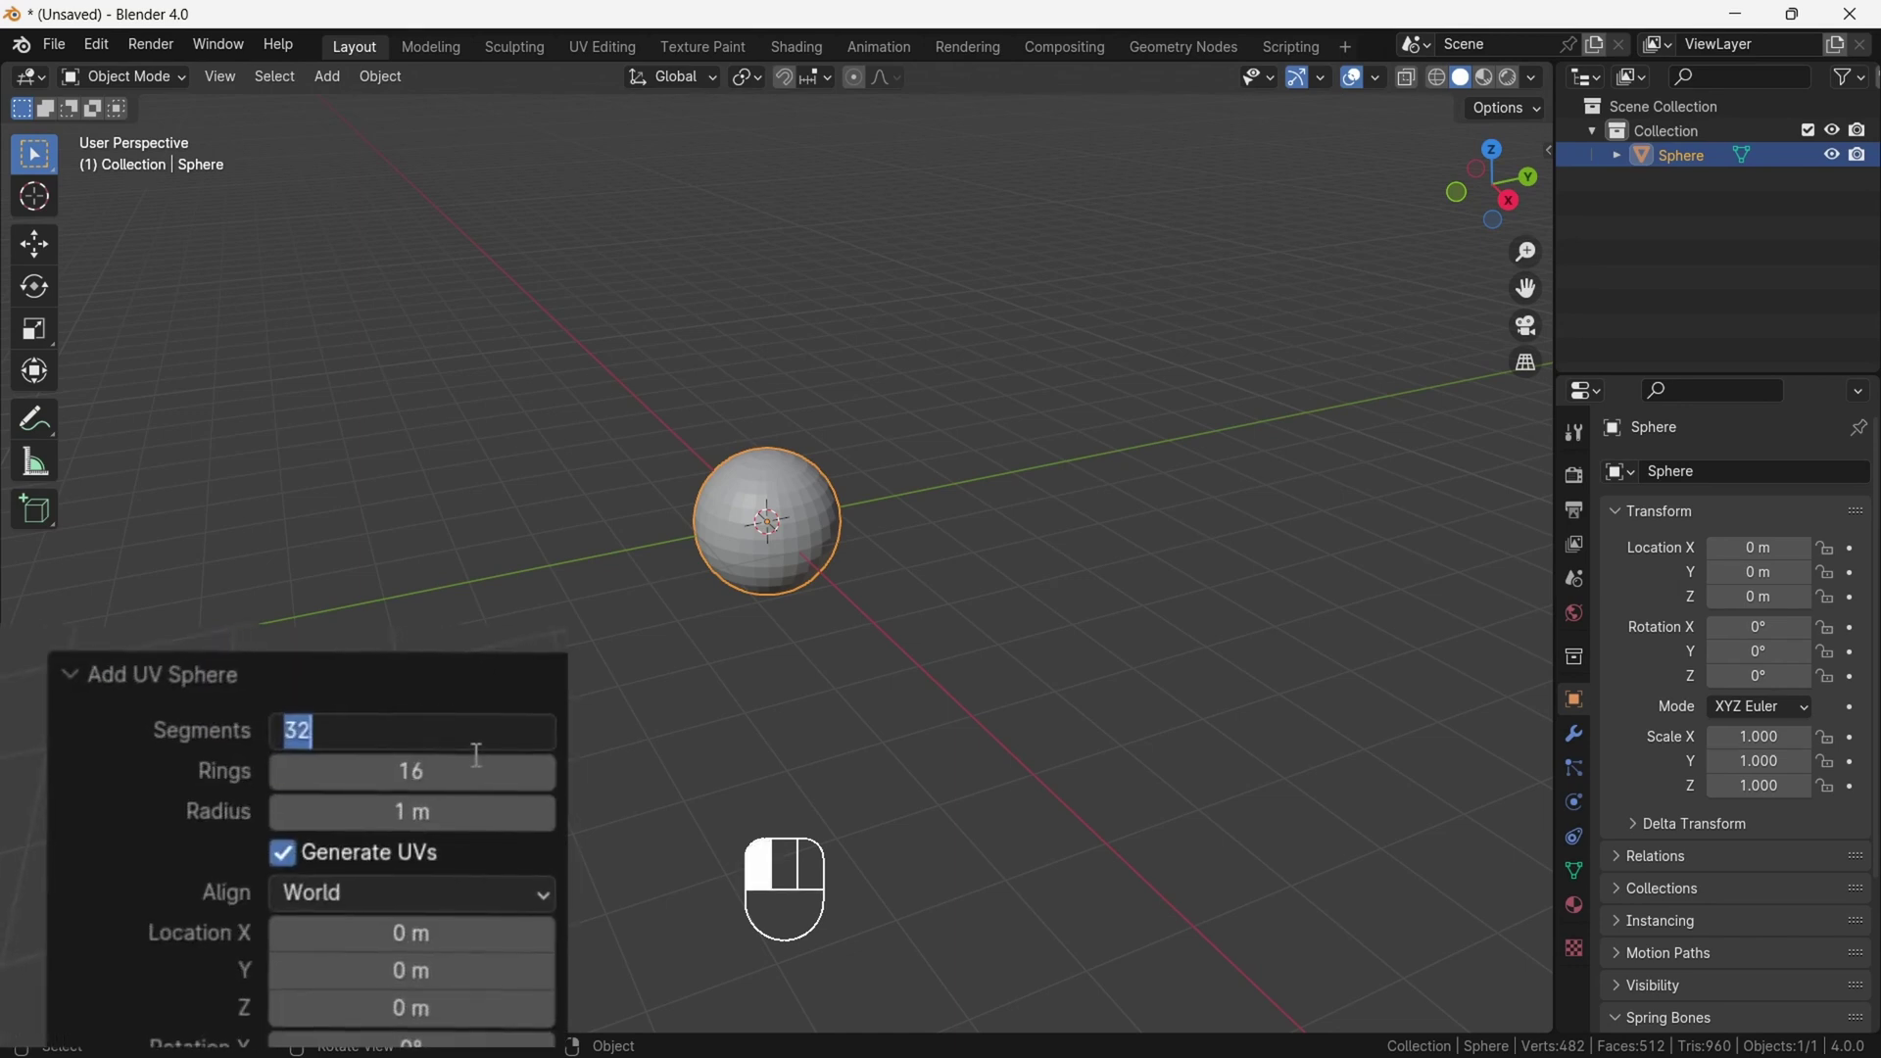
{"action": "type", "text": "2"}
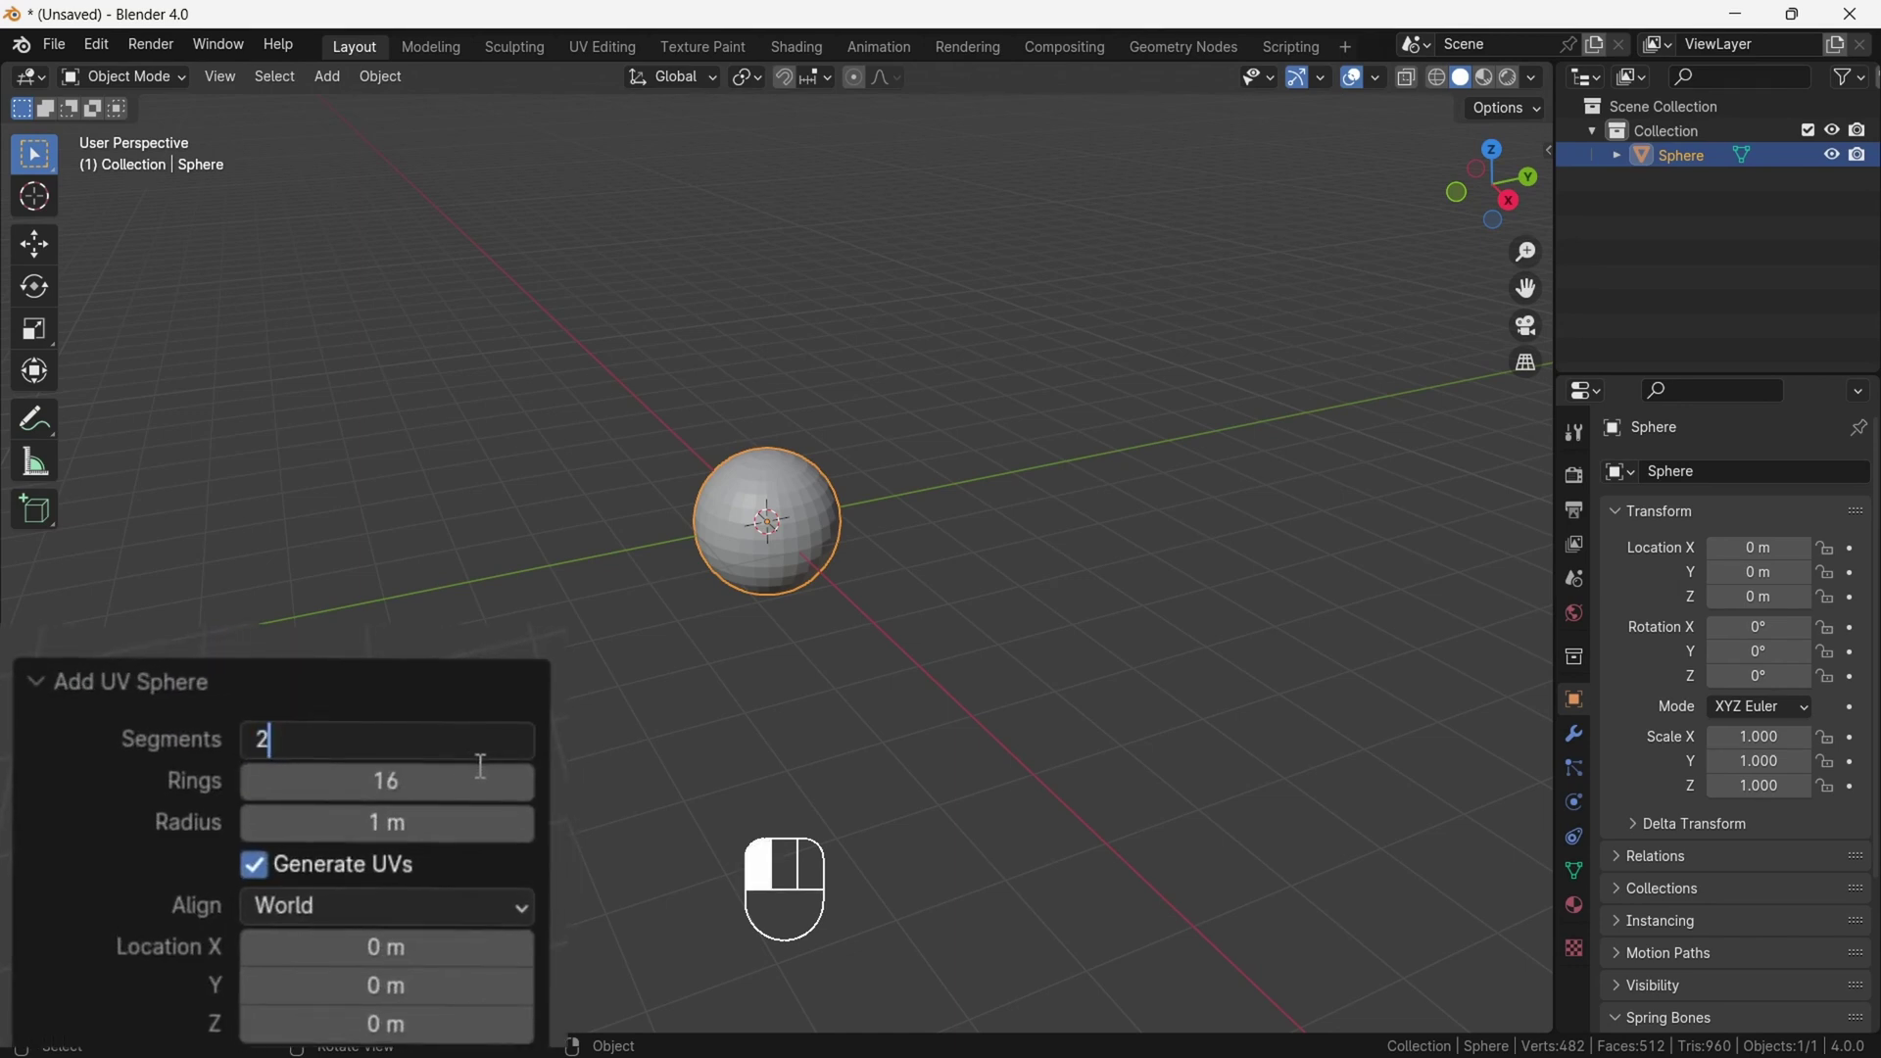
{"action": "type", "text": "0"}
{"action": "key", "text": "Return"}
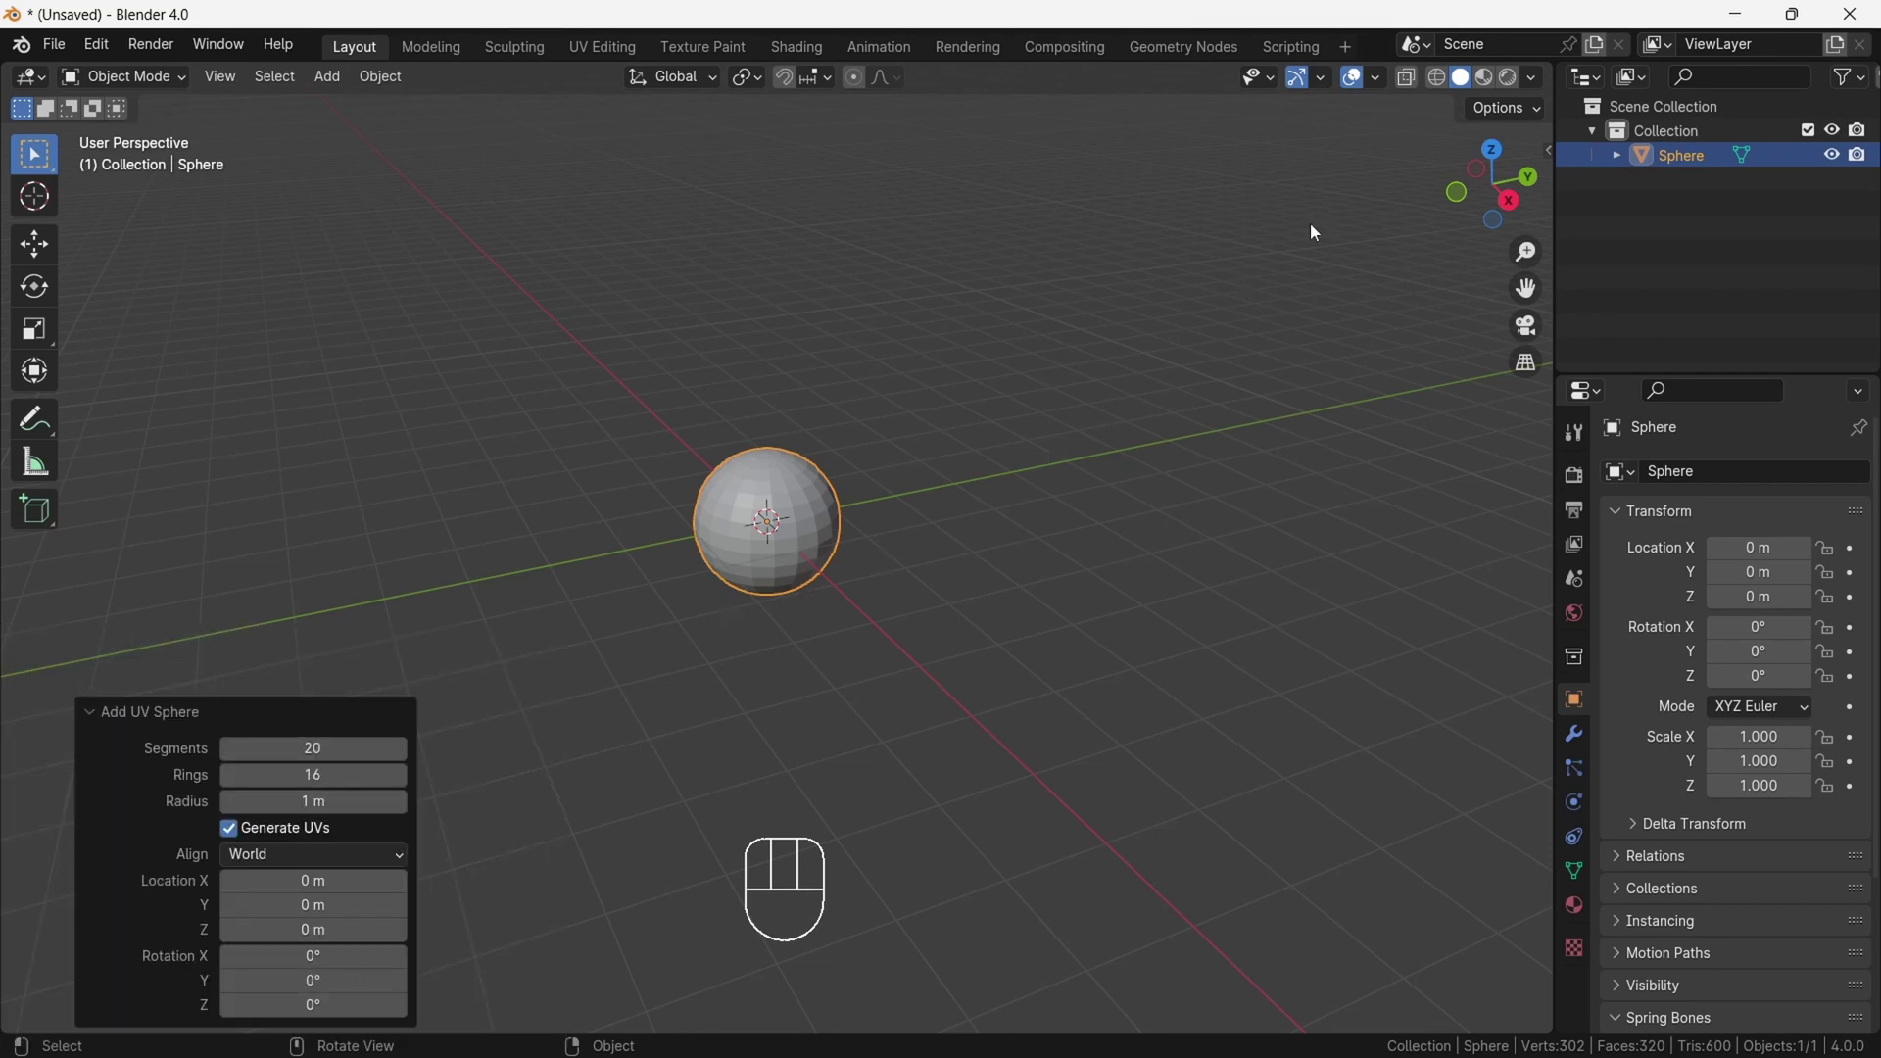
- In front view, put the sphere in Edit Mode and select only its topmost vertex
{"action": "left_click", "coordinate": [1457, 196]}
{"action": "left_click_drag", "start_coordinate": [1527, 252], "coordinate": [1480, 243]}
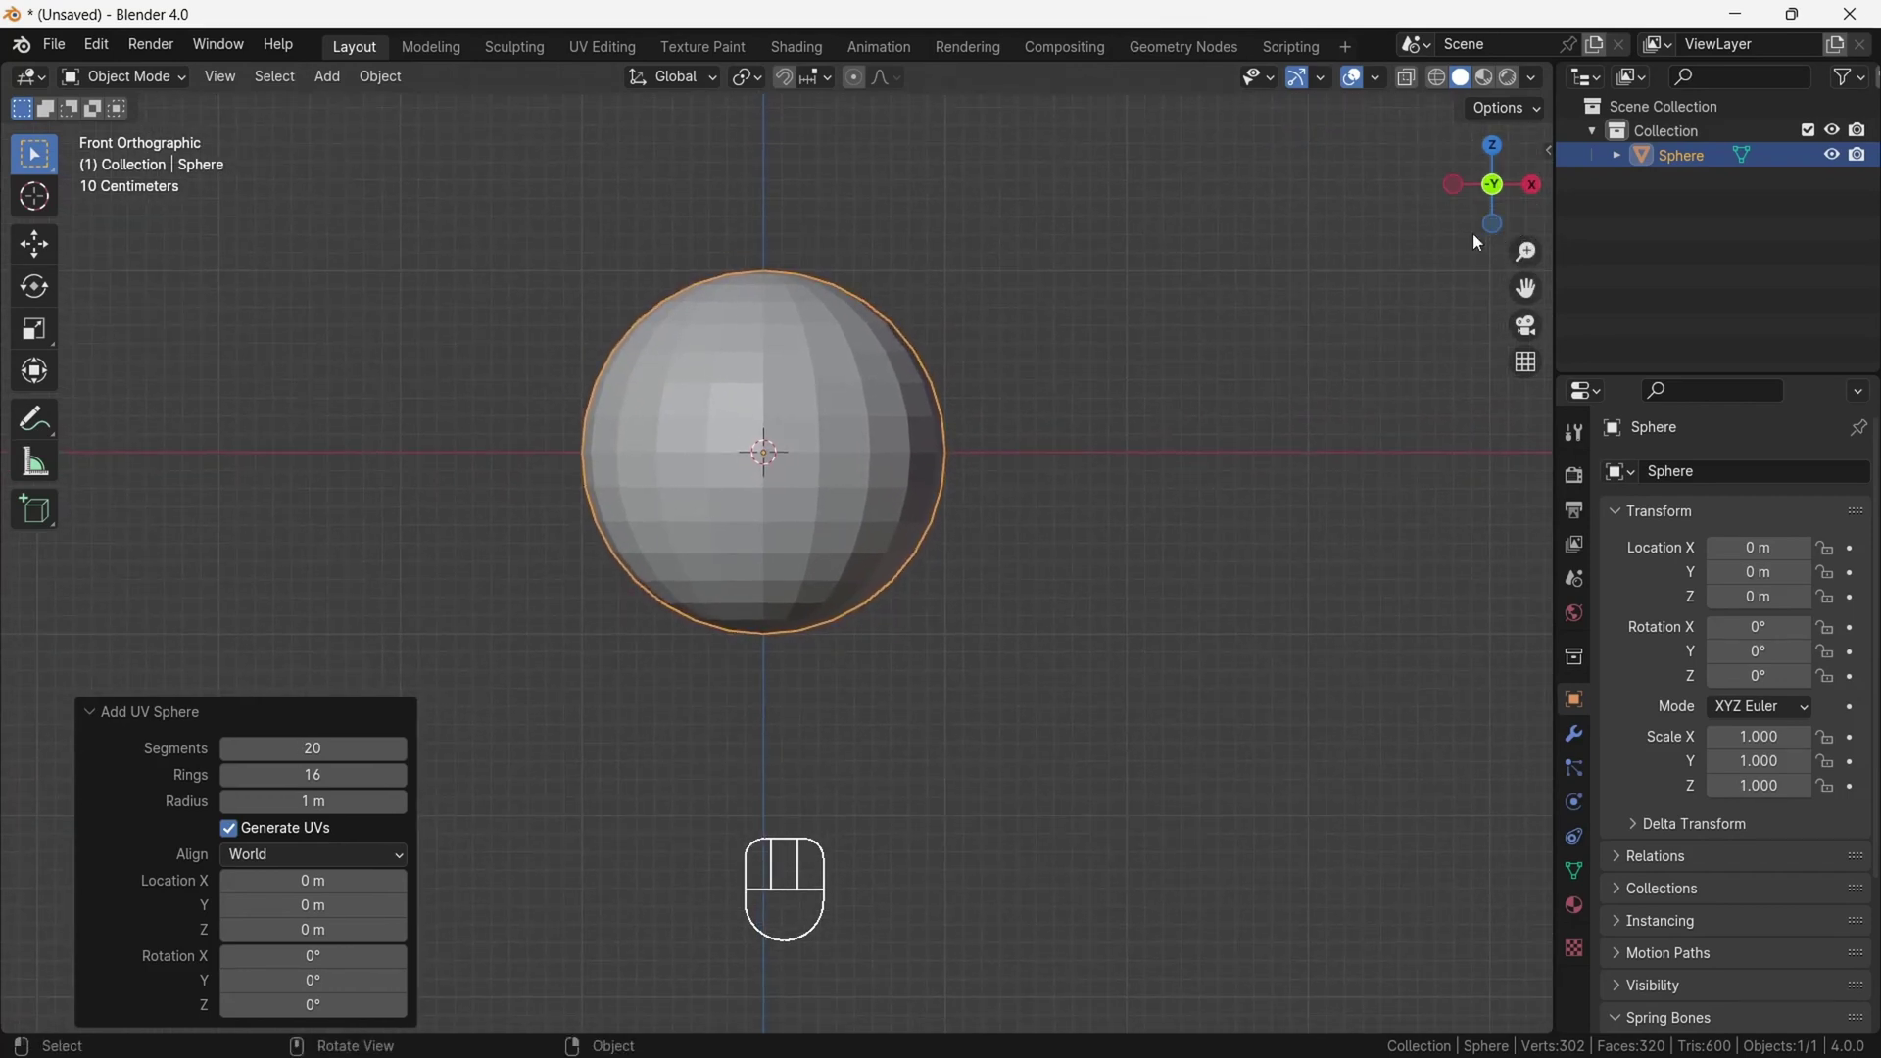
{"action": "left_click", "coordinate": [174, 78]}
{"action": "left_click", "coordinate": [165, 126]}
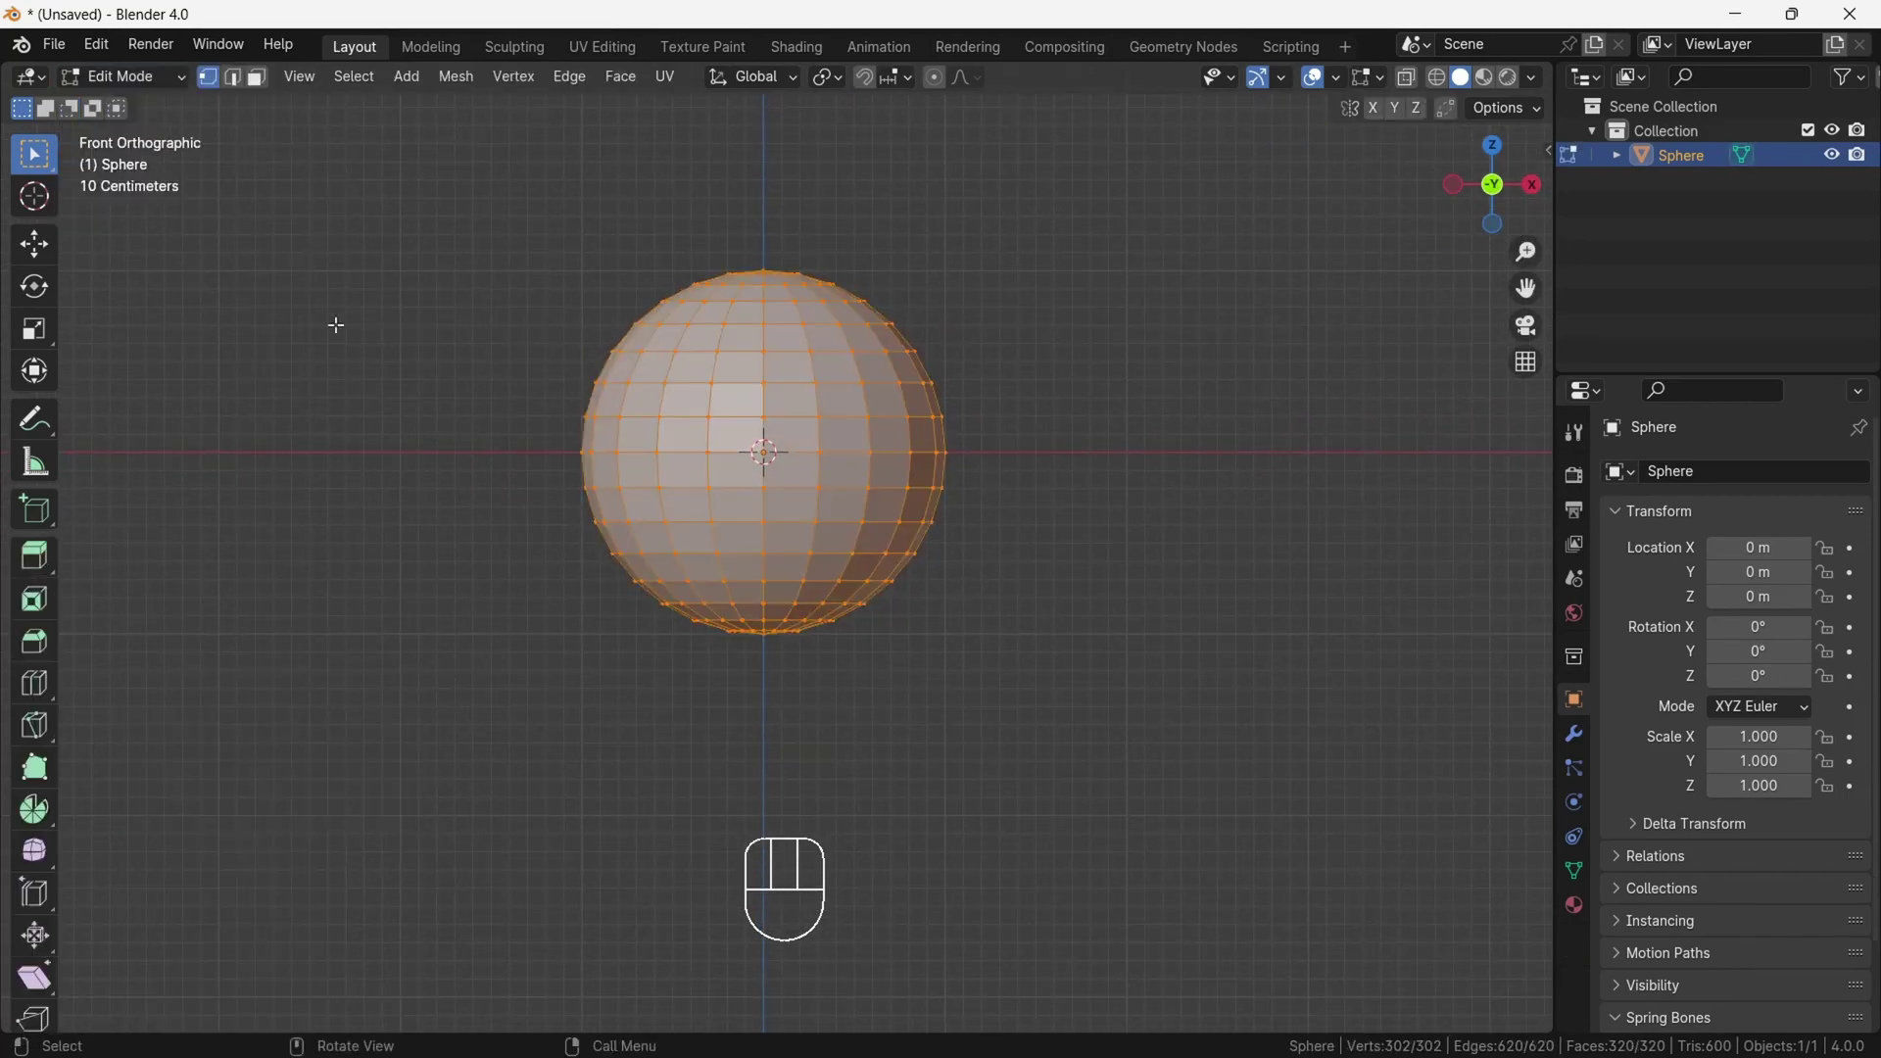
{"action": "left_click", "coordinate": [765, 270]}
{"action": "left_click_drag", "start_coordinate": [1528, 252], "coordinate": [1527, 354]}
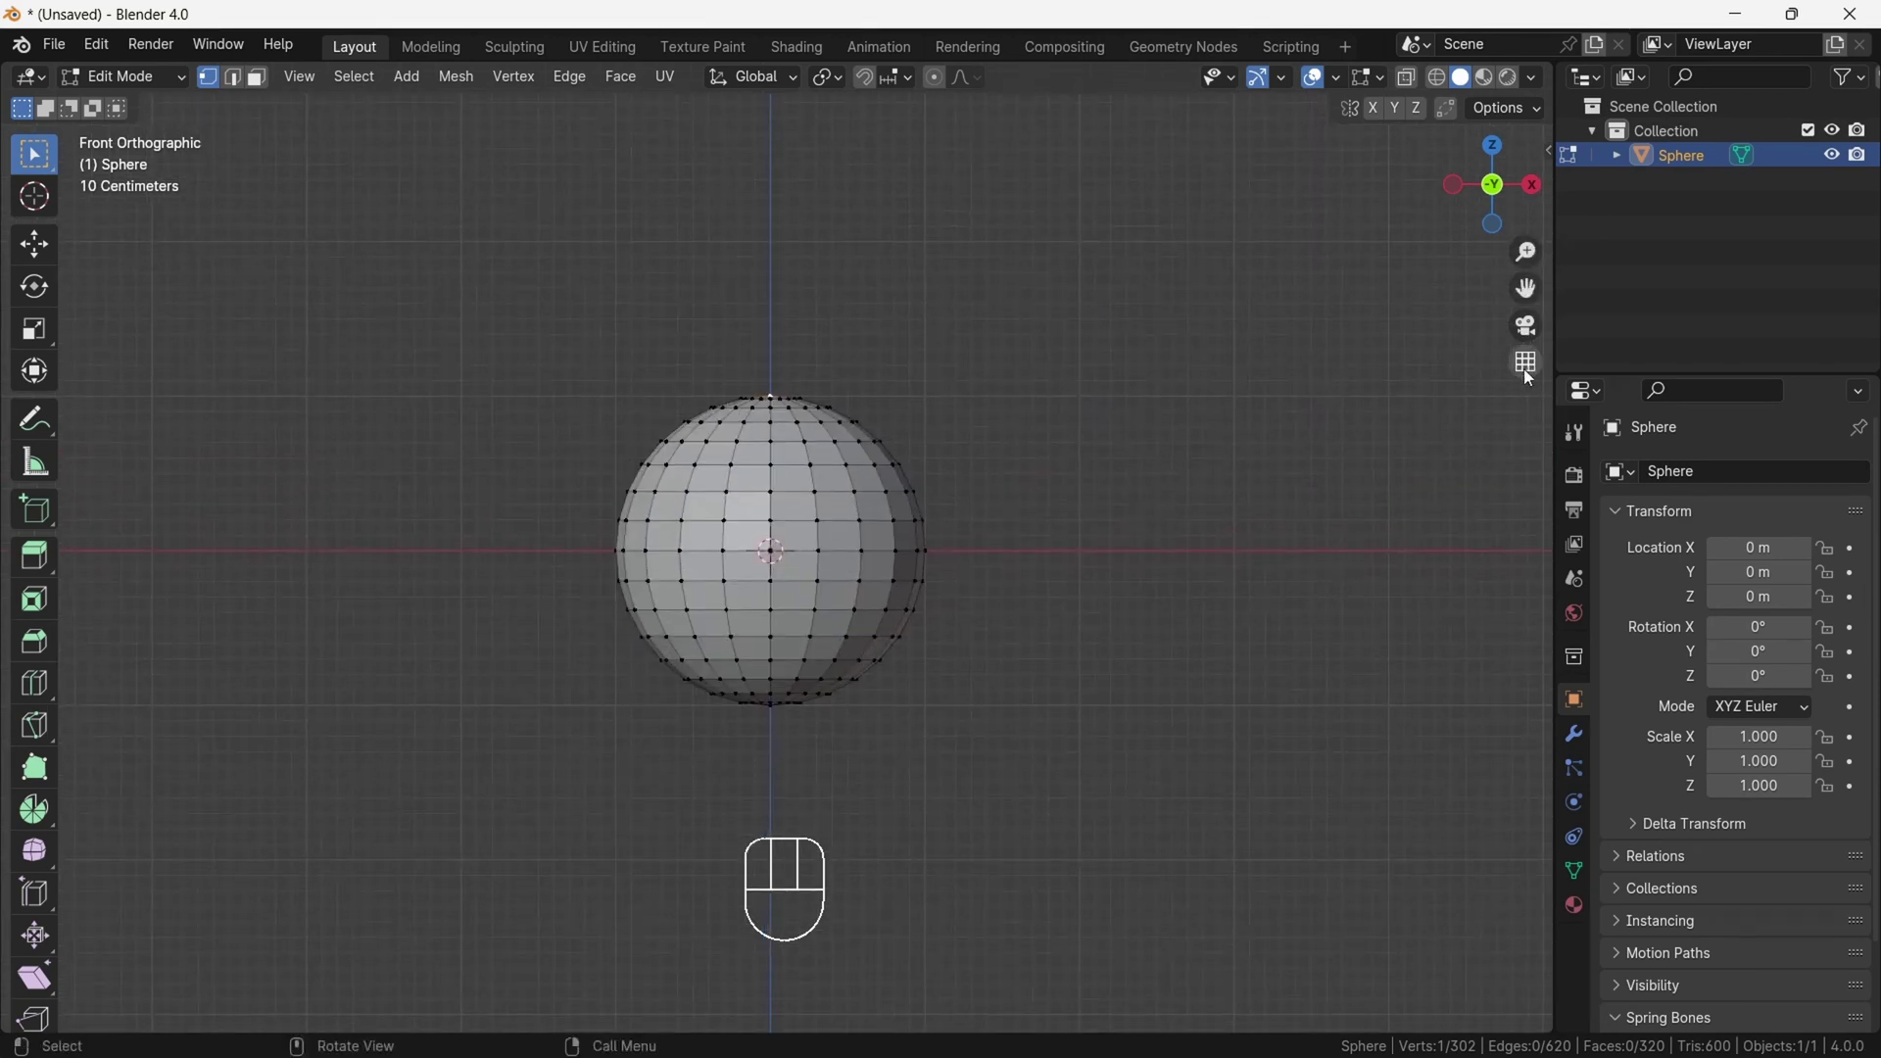
- Enable proportional editing and raise the top vertex about 0.38 m along Z with a proportional size of about 1.22 m, forming an egg shape
{"action": "left_click", "coordinate": [937, 79]}
{"action": "key", "text": "g"}
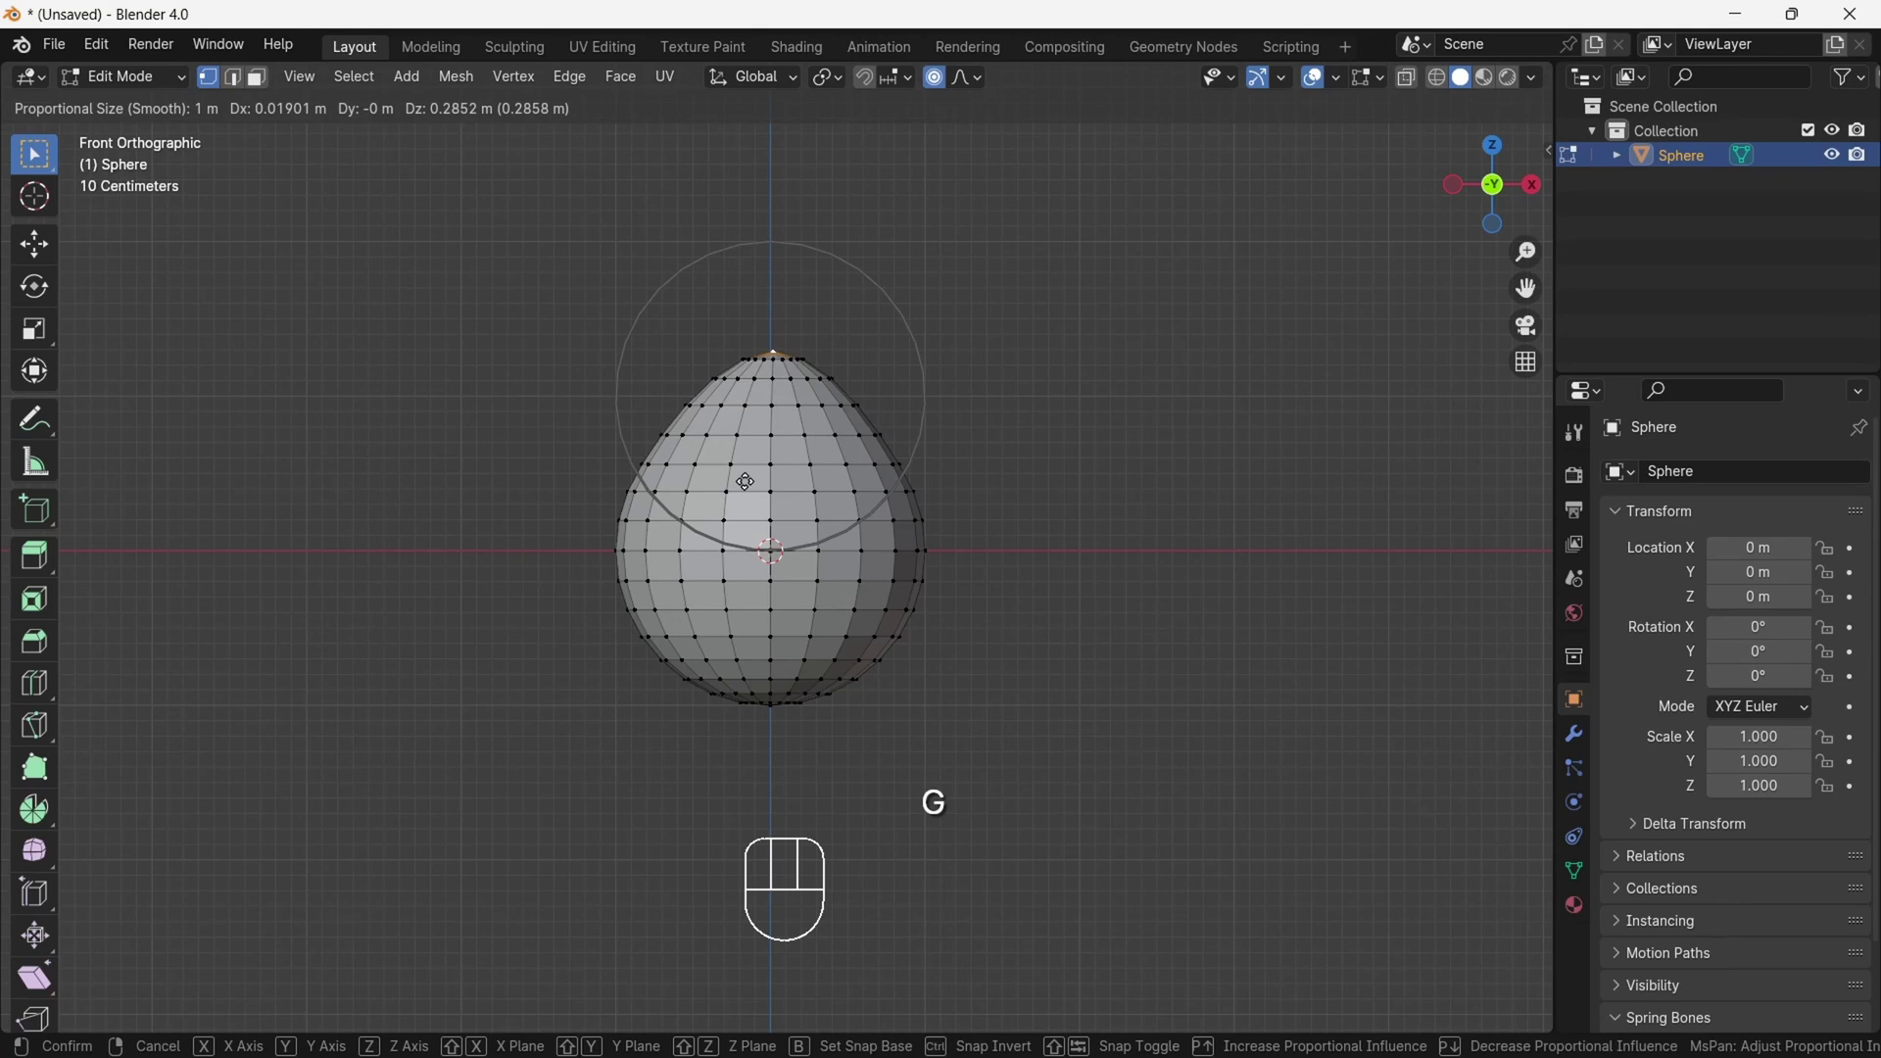
{"action": "key", "text": "z"}
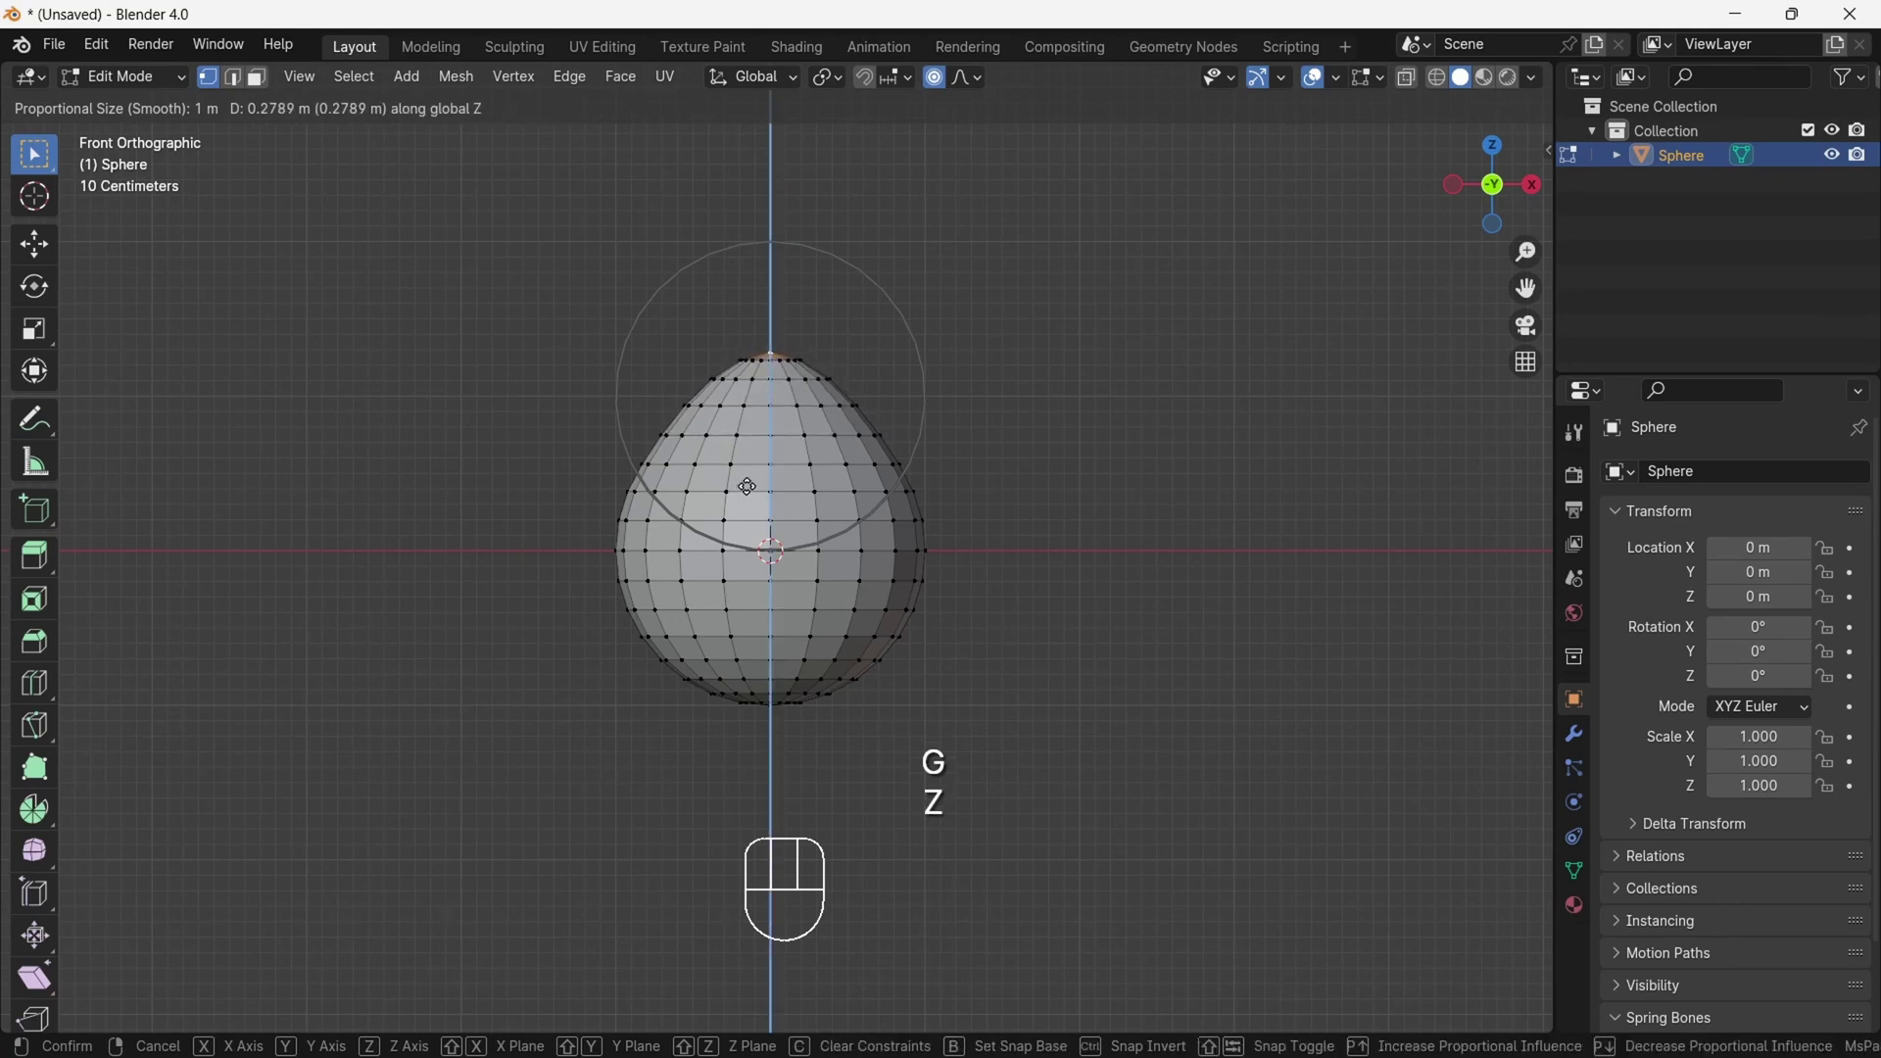
{"action": "scroll", "coordinate": [751, 490], "scroll_direction": "down", "scroll_amount": 1}
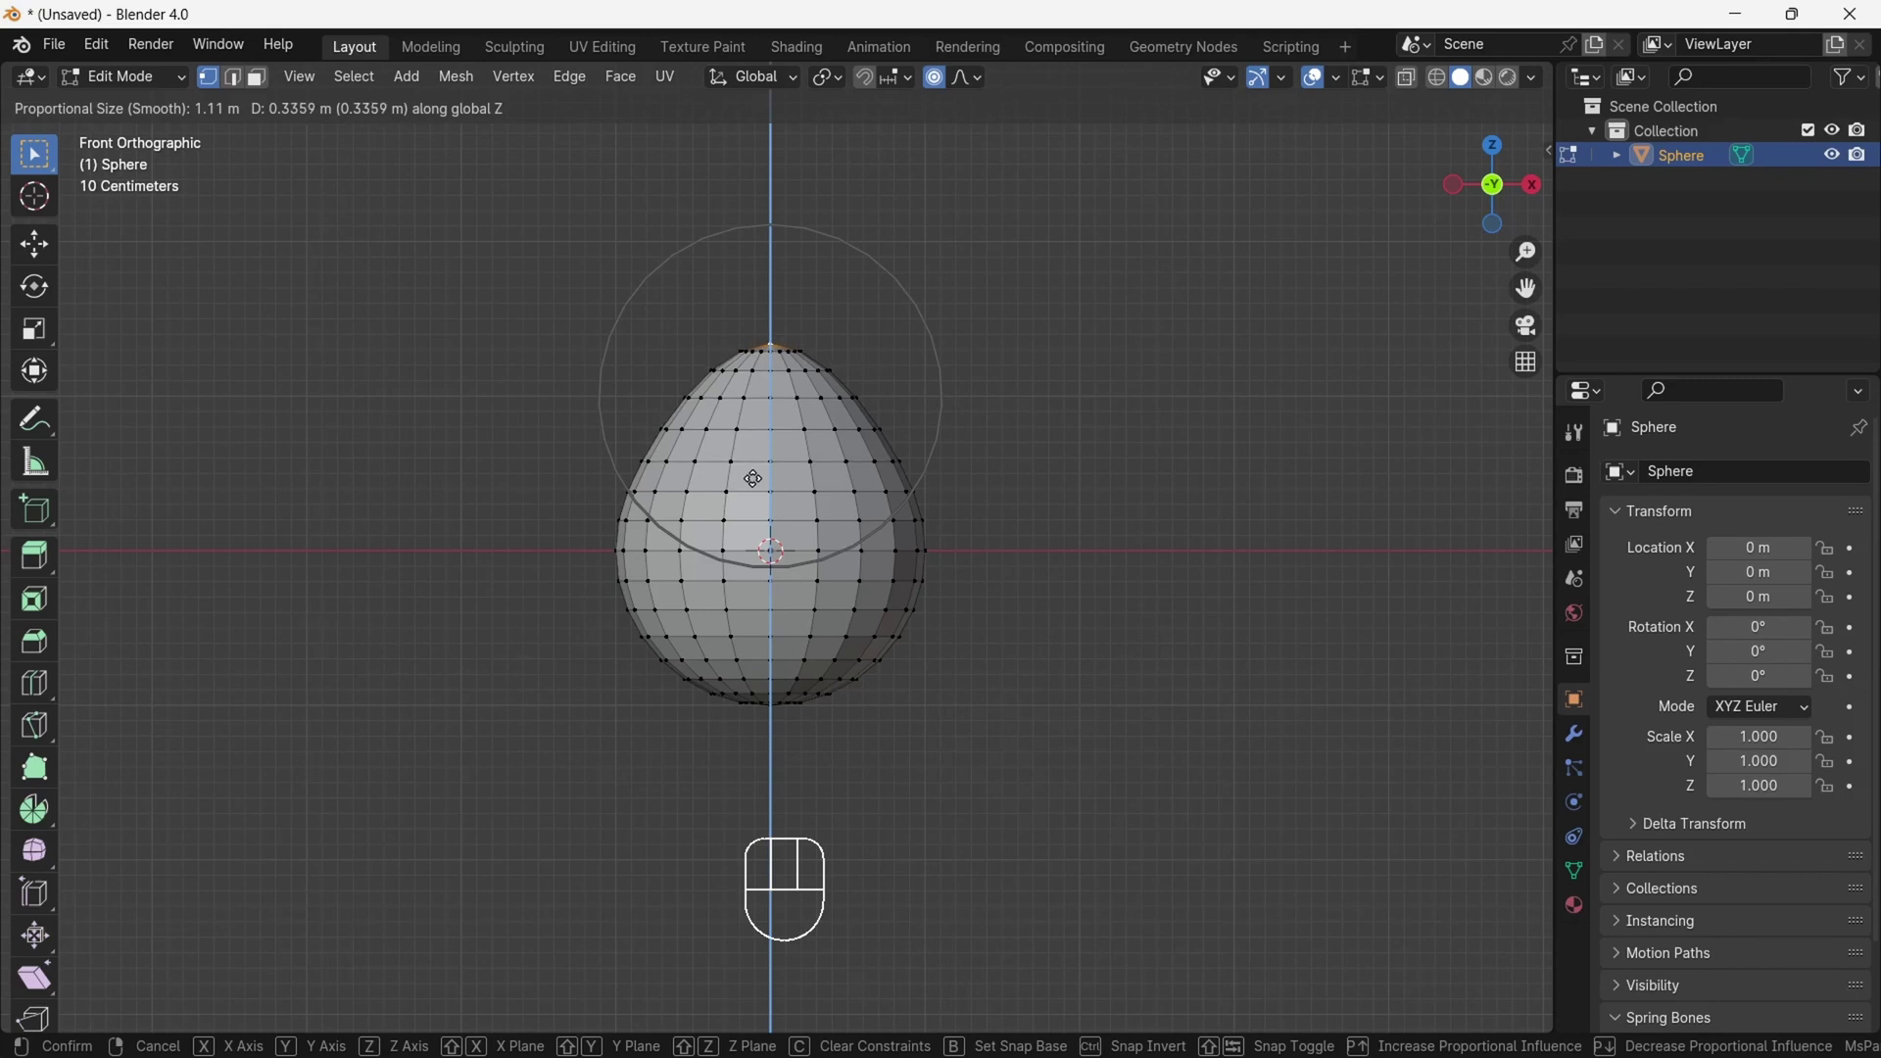
{"action": "scroll", "coordinate": [752, 480], "scroll_direction": "down", "scroll_amount": 1}
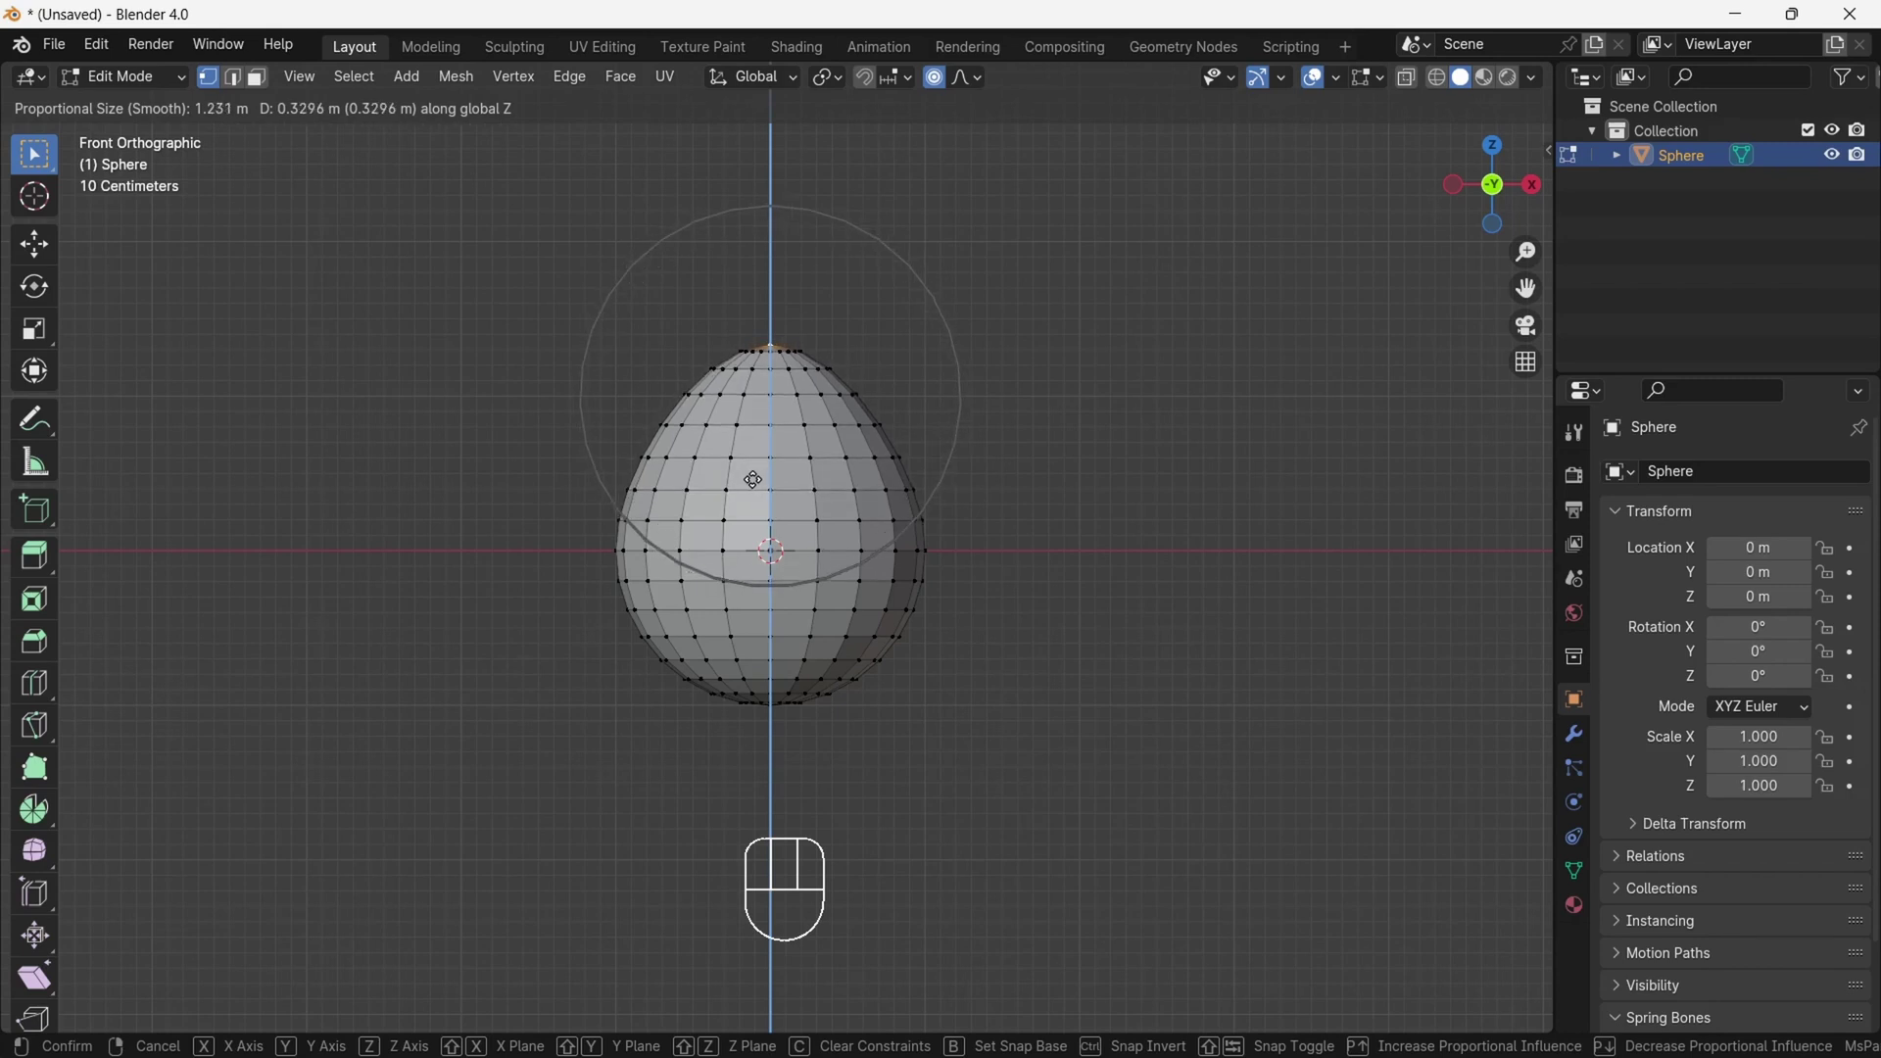
{"action": "scroll", "coordinate": [753, 477], "scroll_direction": "up", "scroll_amount": 1}
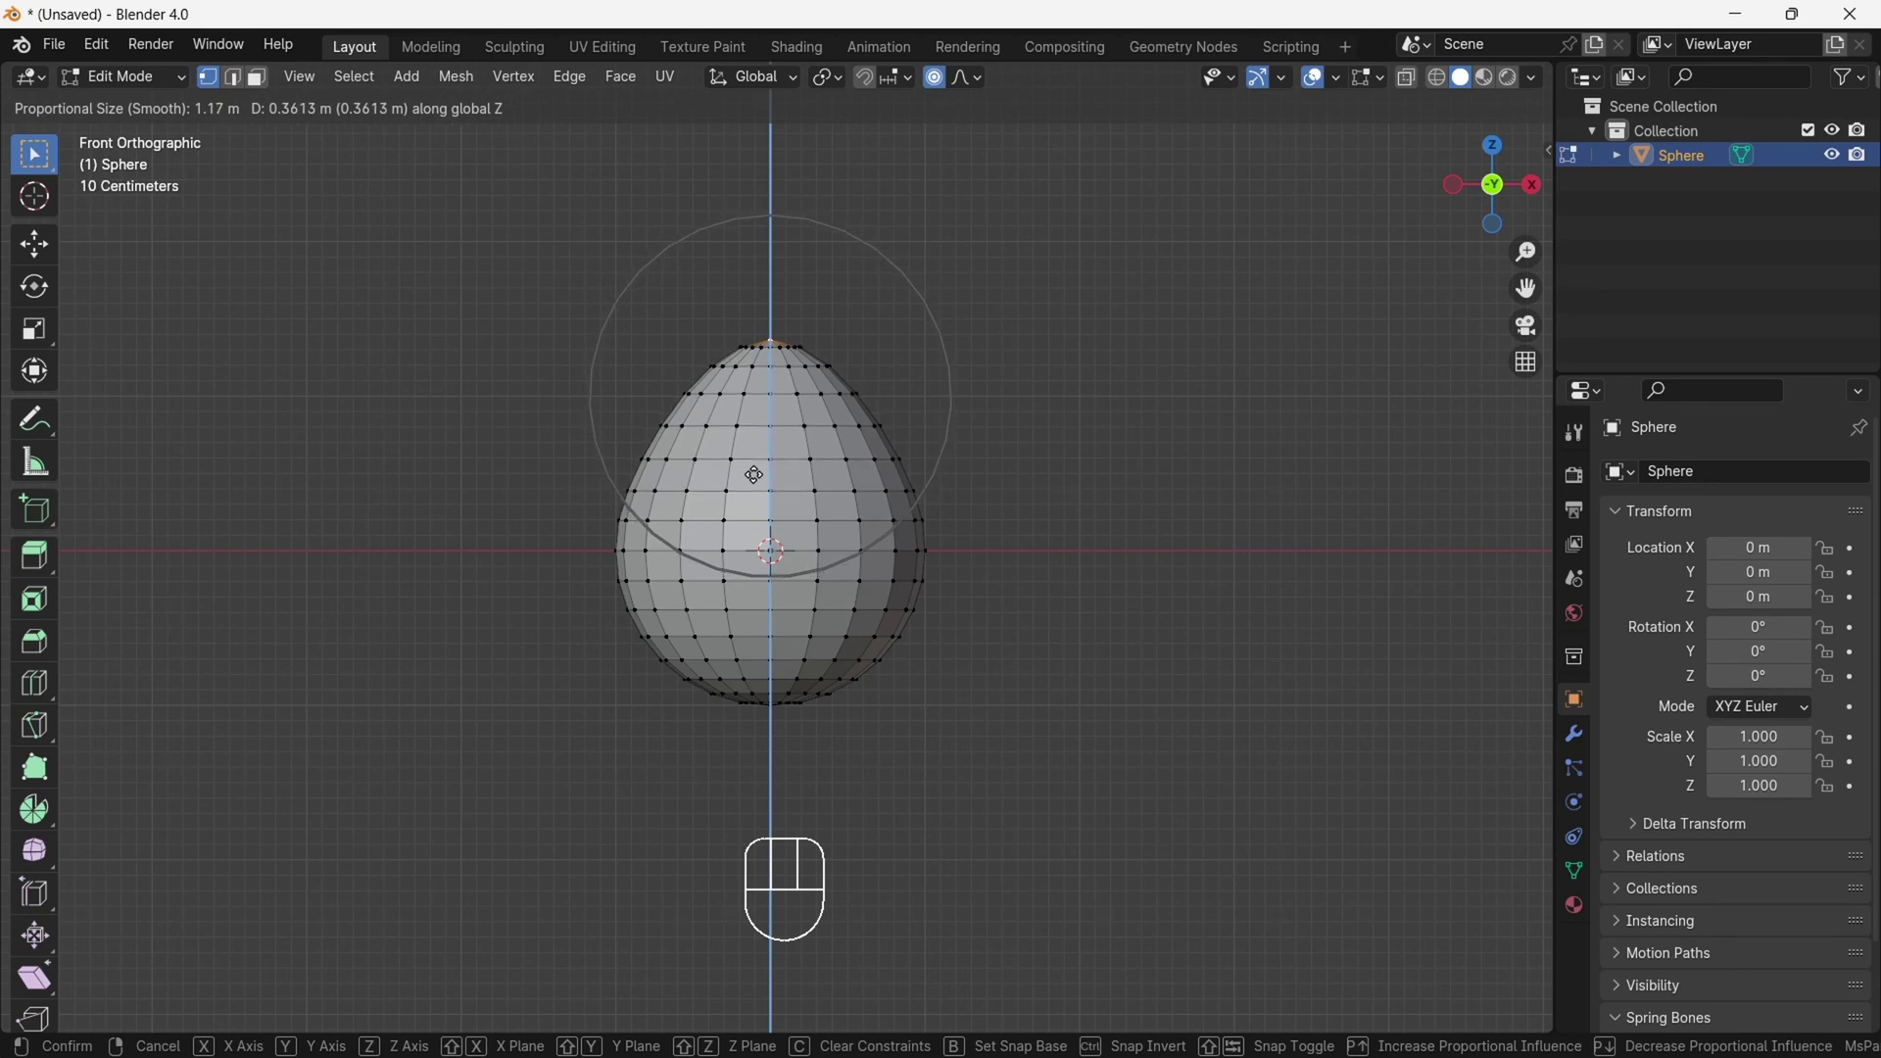
{"action": "scroll", "coordinate": [753, 475], "scroll_direction": "down", "scroll_amount": 1}
{"action": "scroll", "coordinate": [754, 475], "scroll_direction": "up", "scroll_amount": 1}
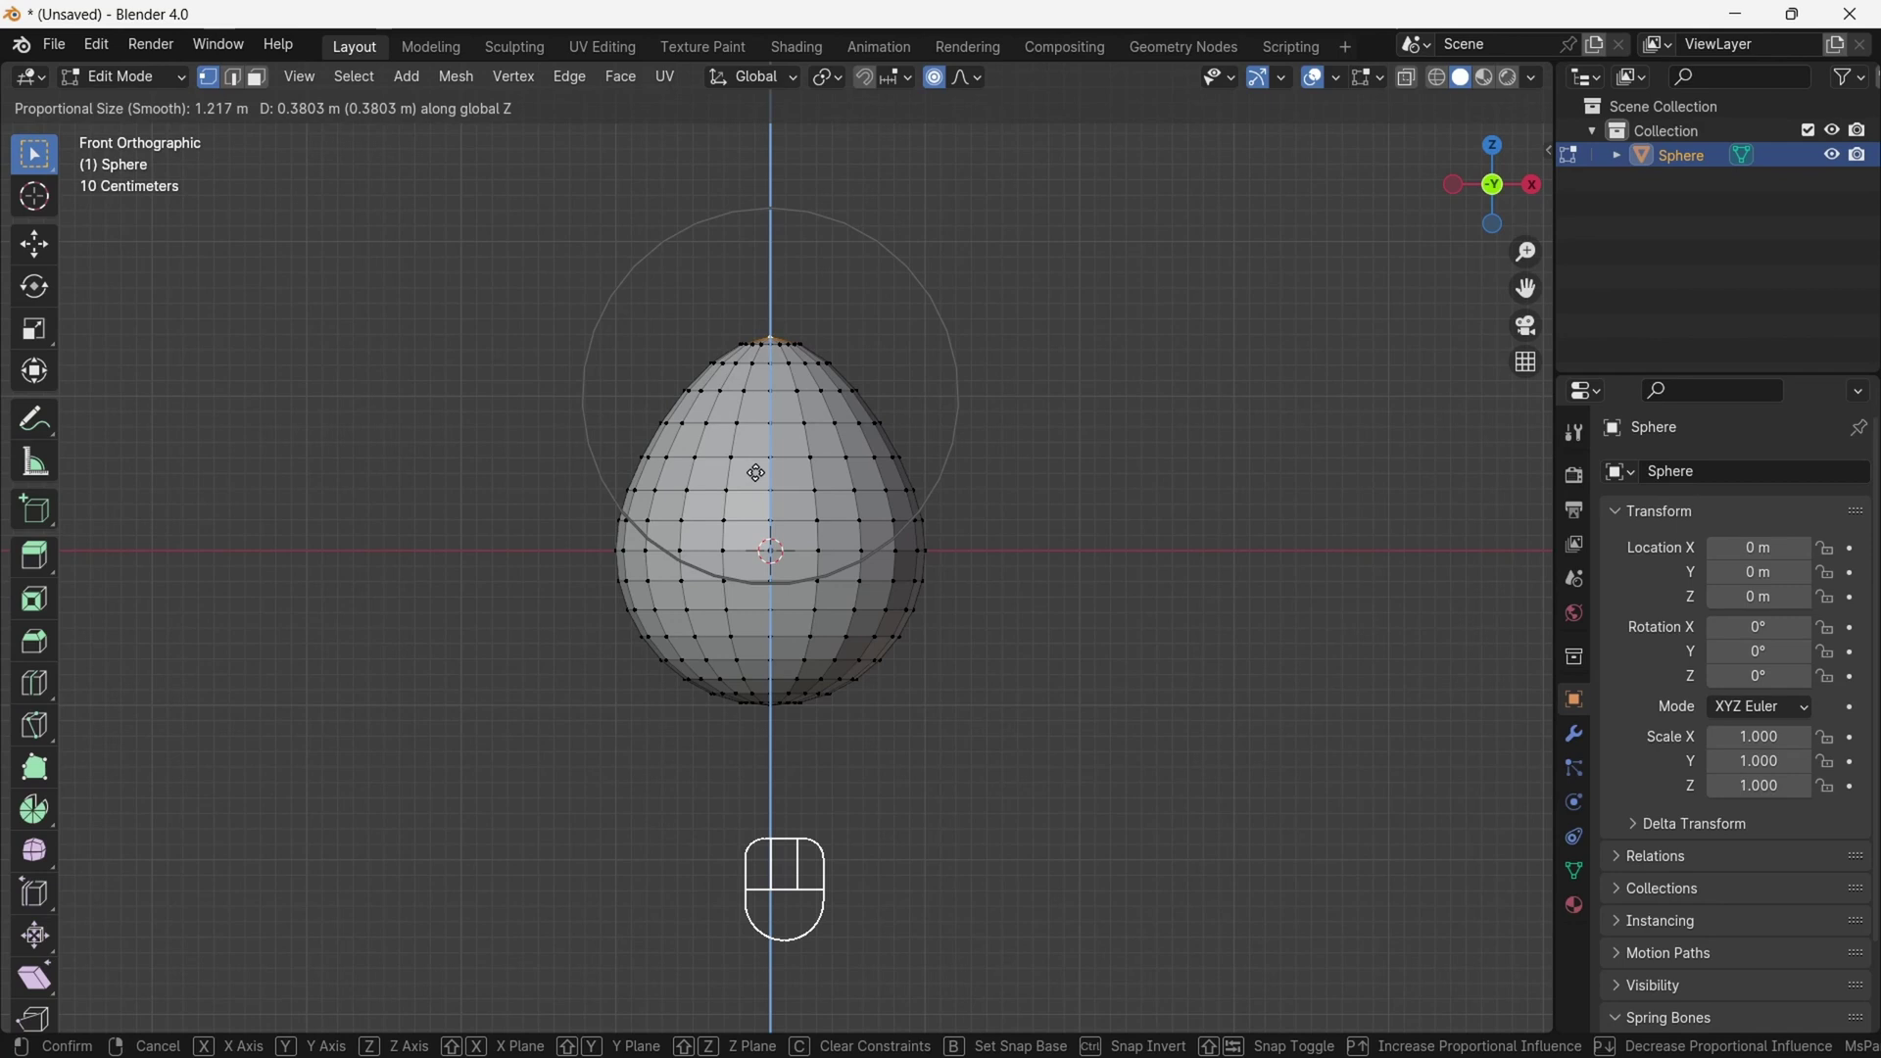
{"action": "left_click", "coordinate": [758, 473]}
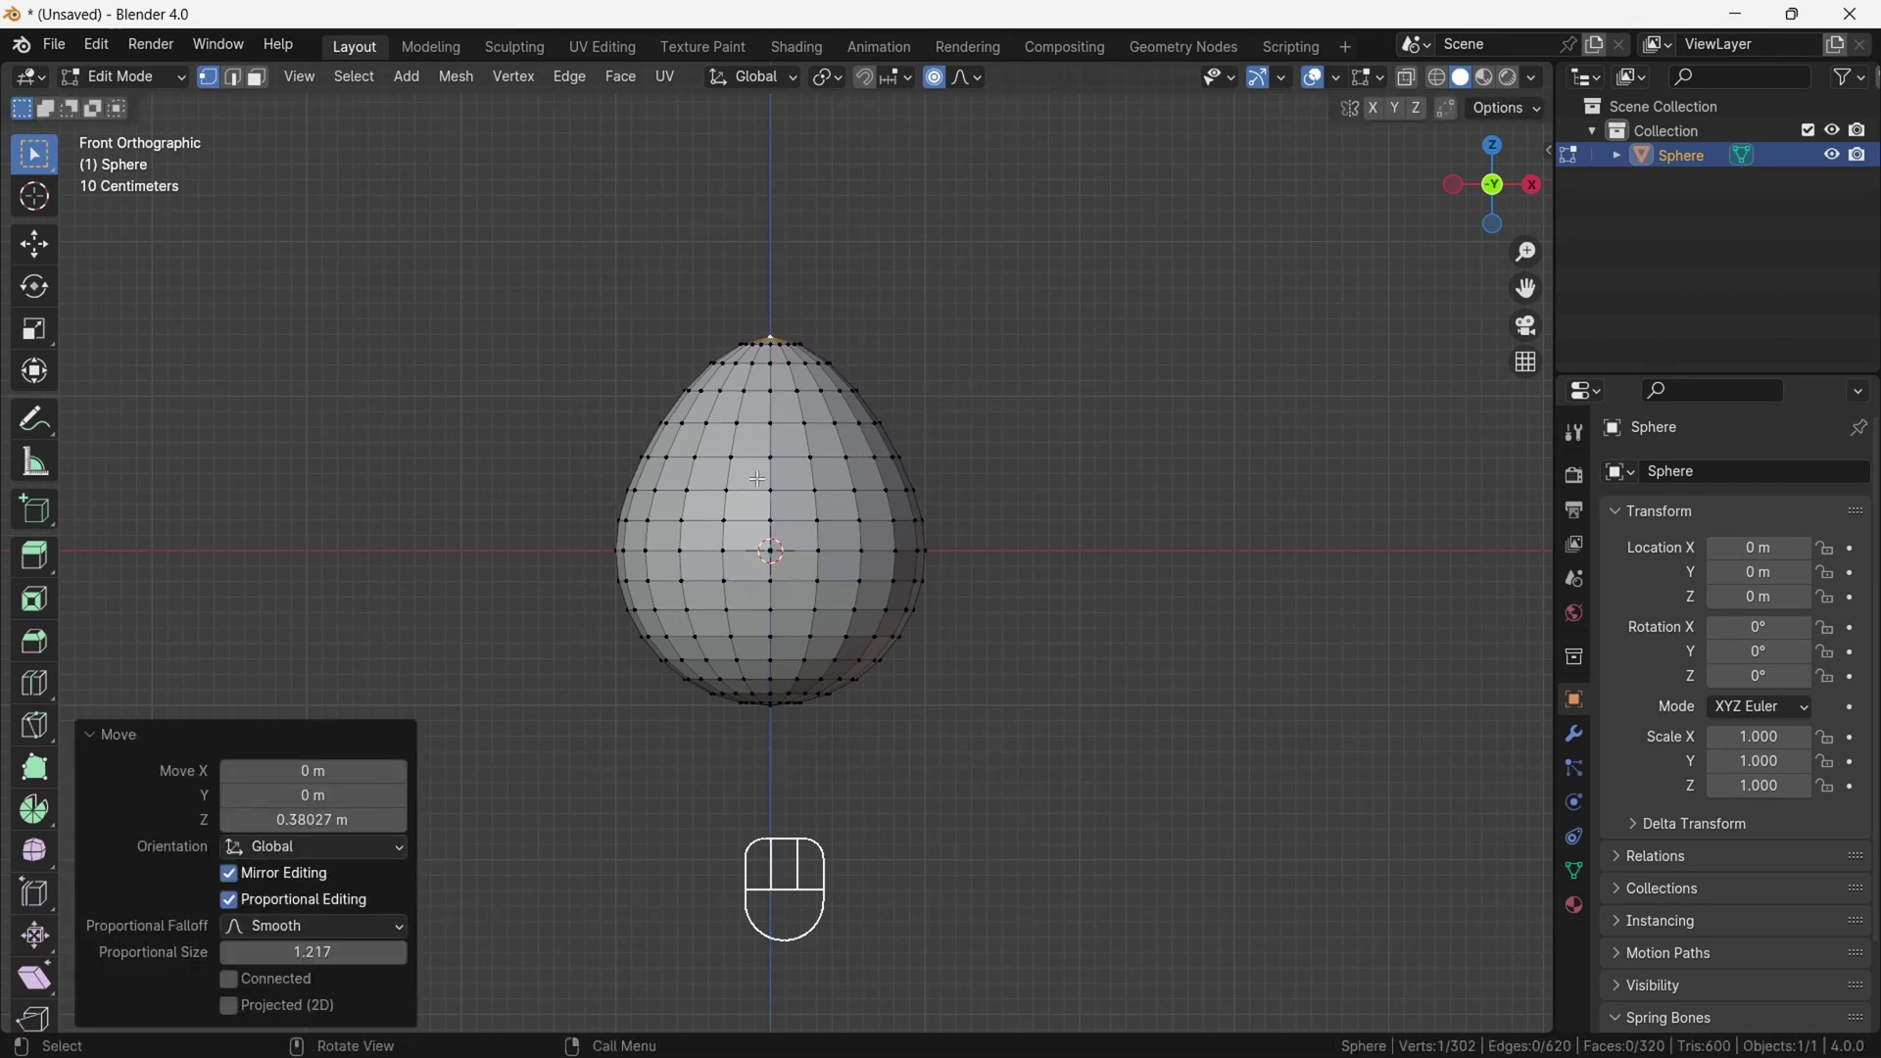
- Lower the top vertex about 0.013 m along Z with a proportional size of about 1.48 m, and clear the selection
{"action": "key", "text": "g"}
{"action": "key", "text": "z"}
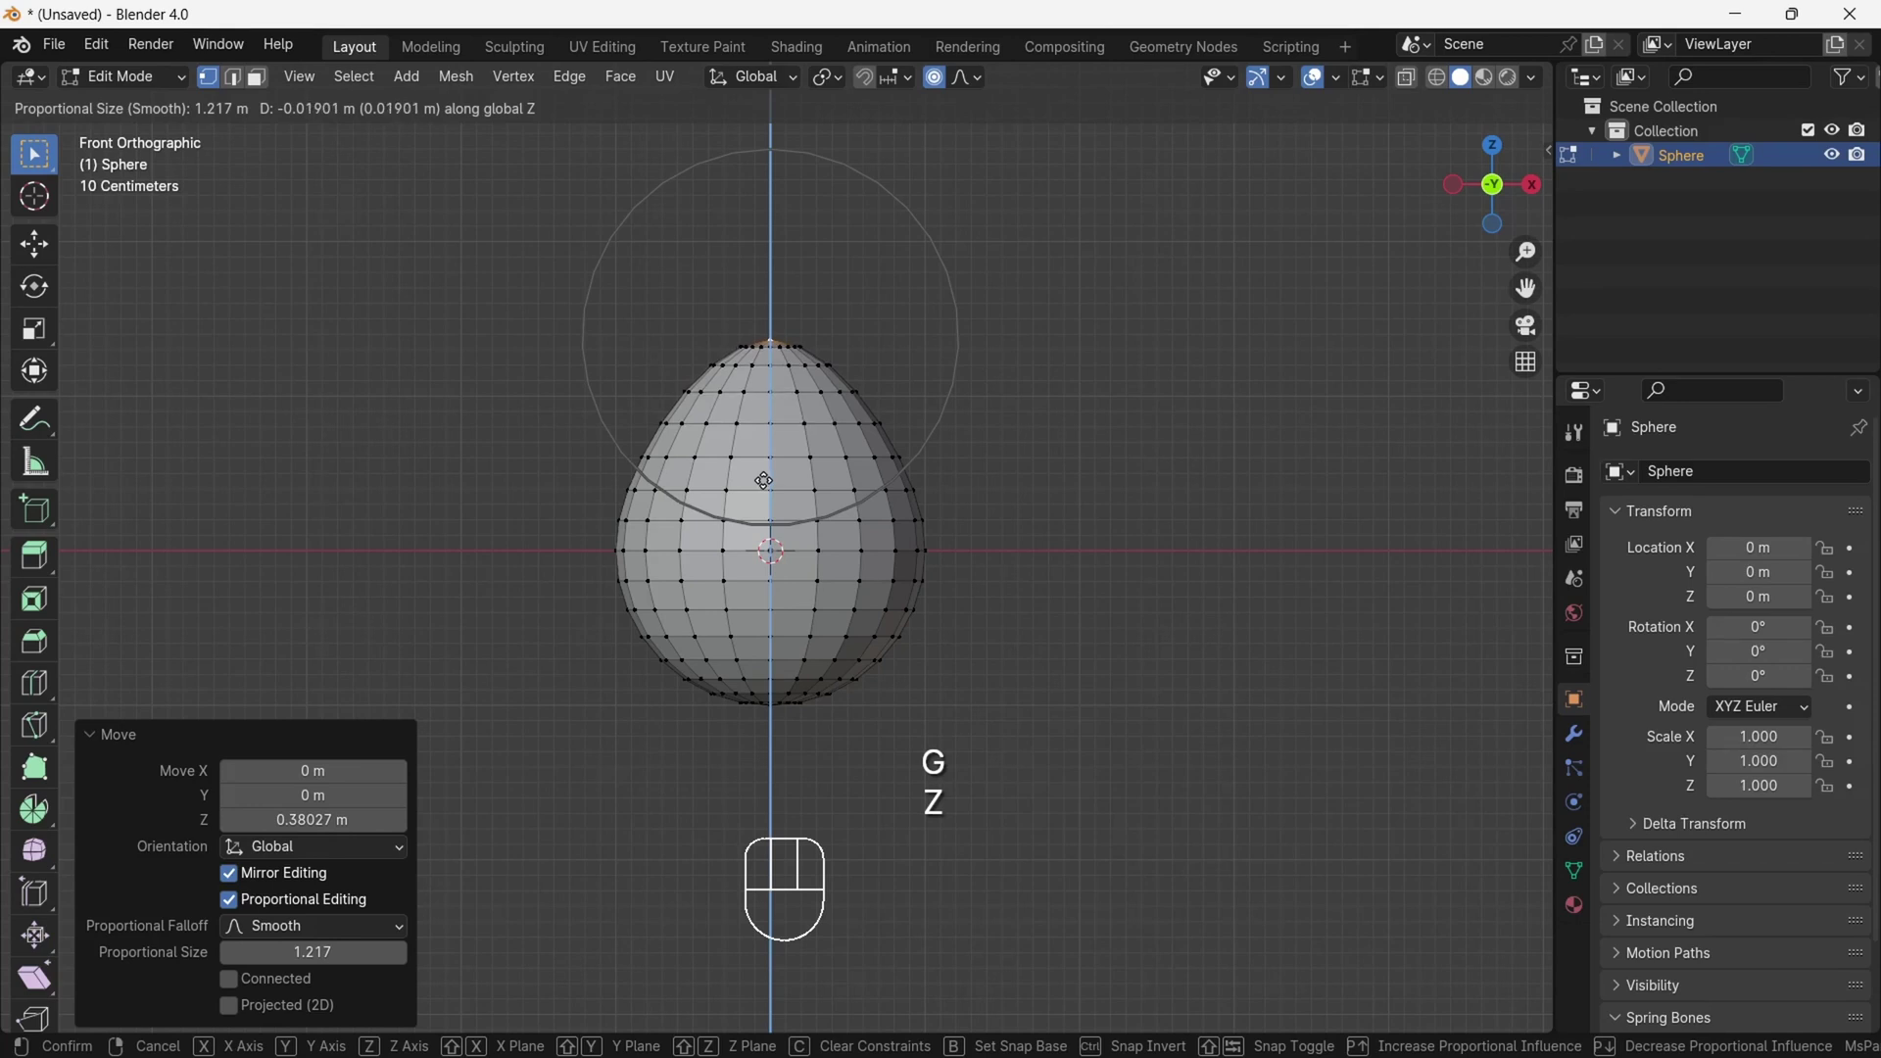
{"action": "scroll", "coordinate": [765, 476], "scroll_direction": "down", "scroll_amount": 2}
{"action": "left_click", "coordinate": [768, 477]}
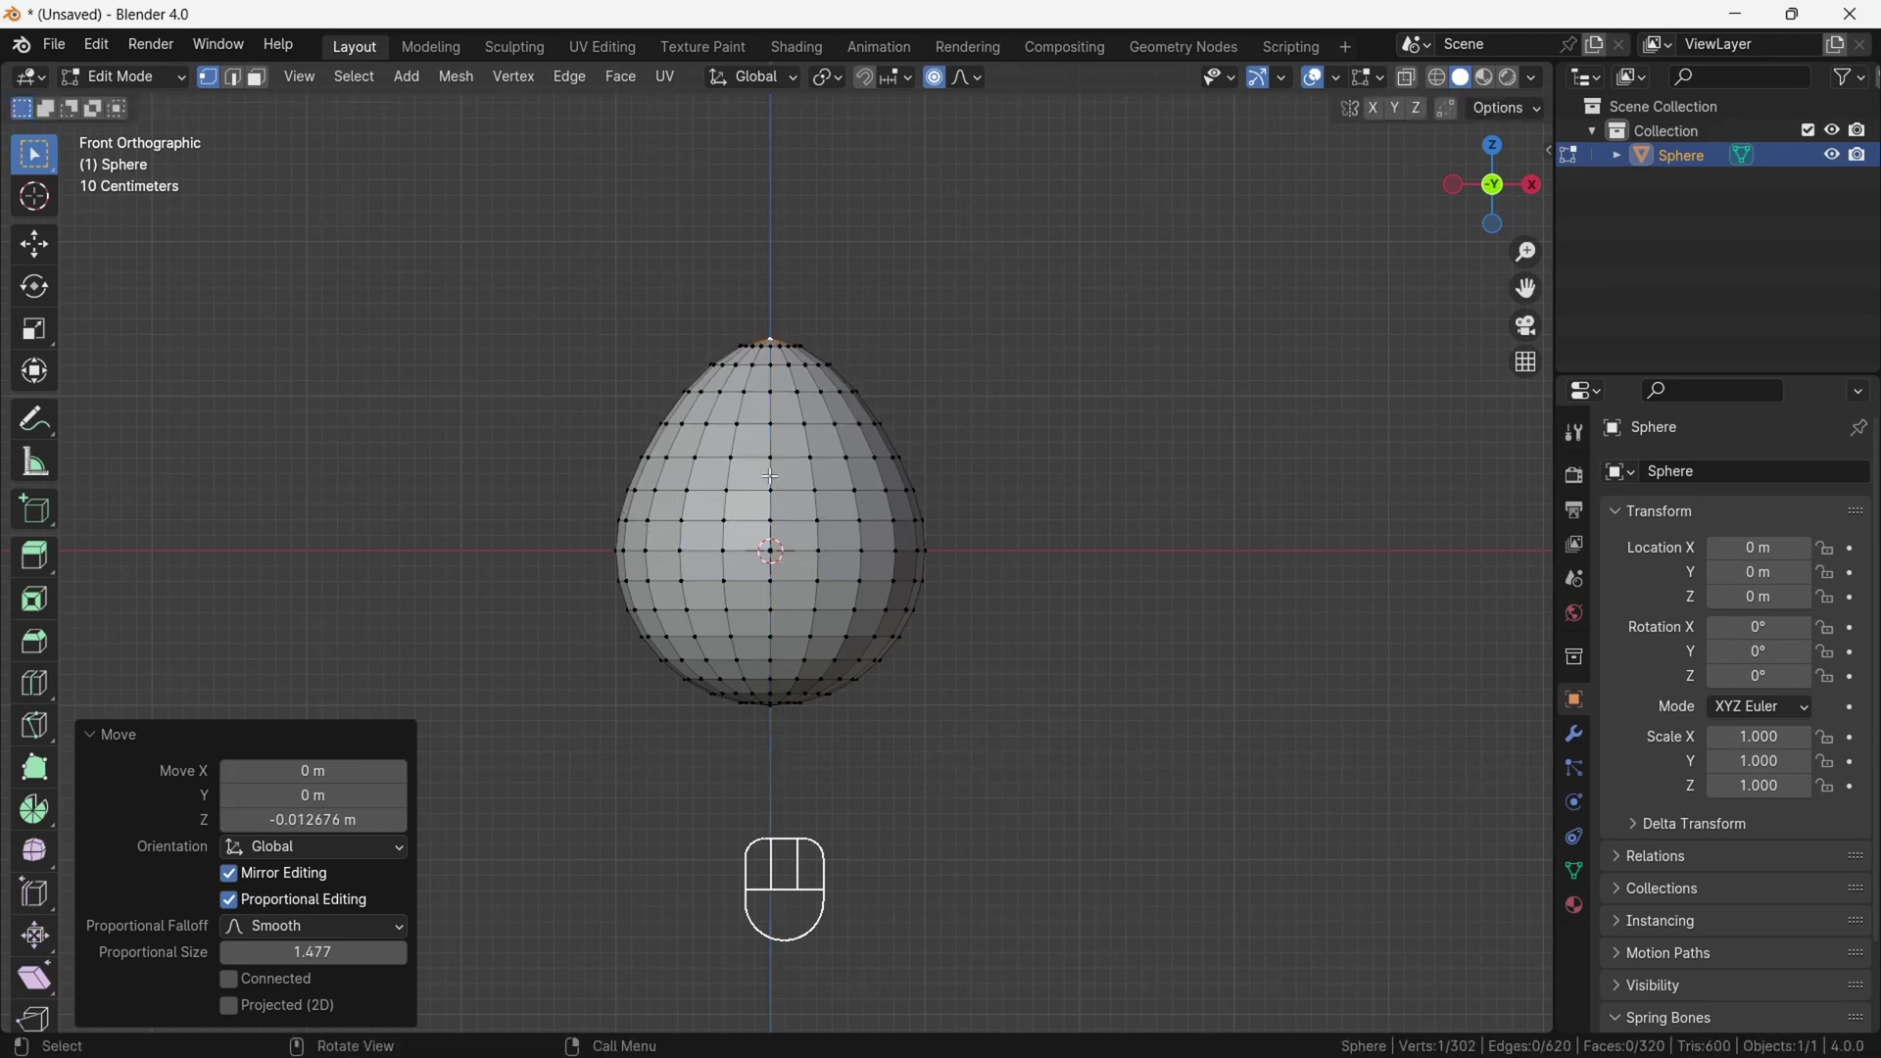
{"action": "left_click", "coordinate": [1049, 389]}
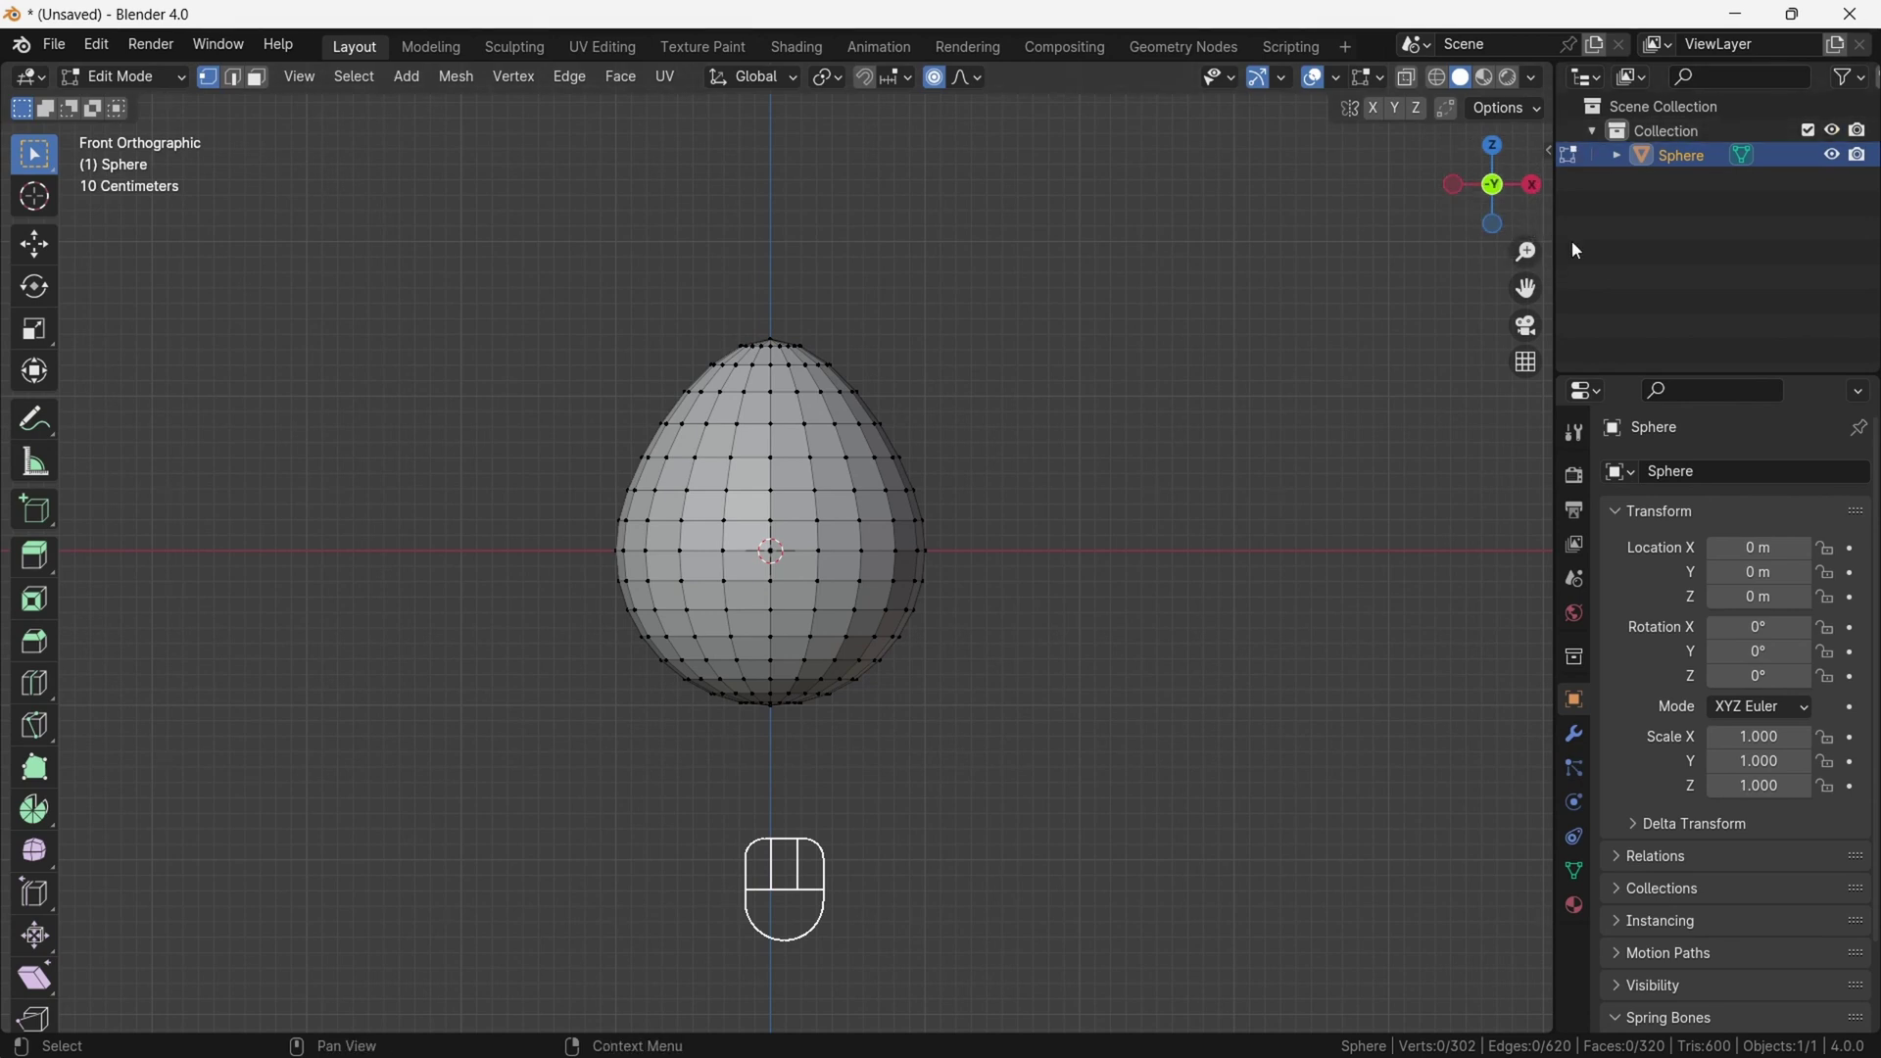
- Hide the 3D cursor in the viewport overlays
{"action": "left_click_drag", "start_coordinate": [1527, 288], "coordinate": [1514, 224]}
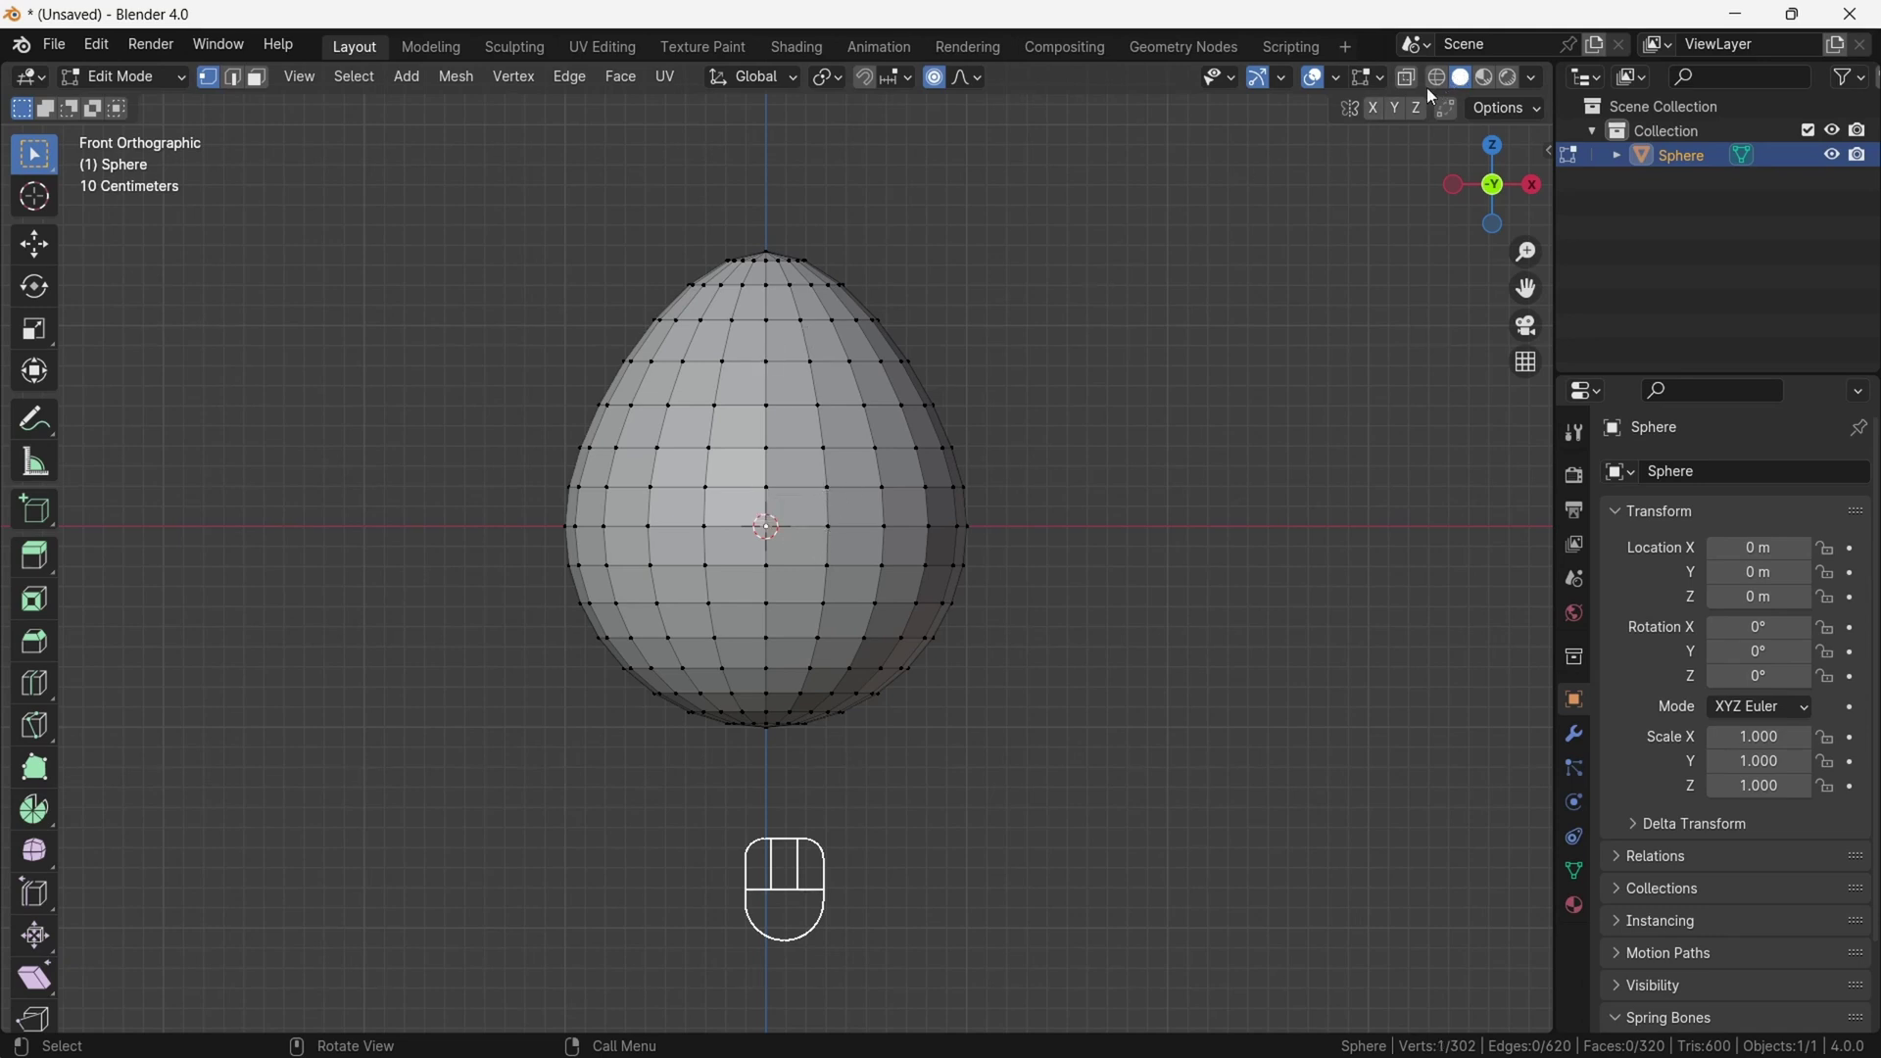
{"action": "left_click", "coordinate": [1338, 78]}
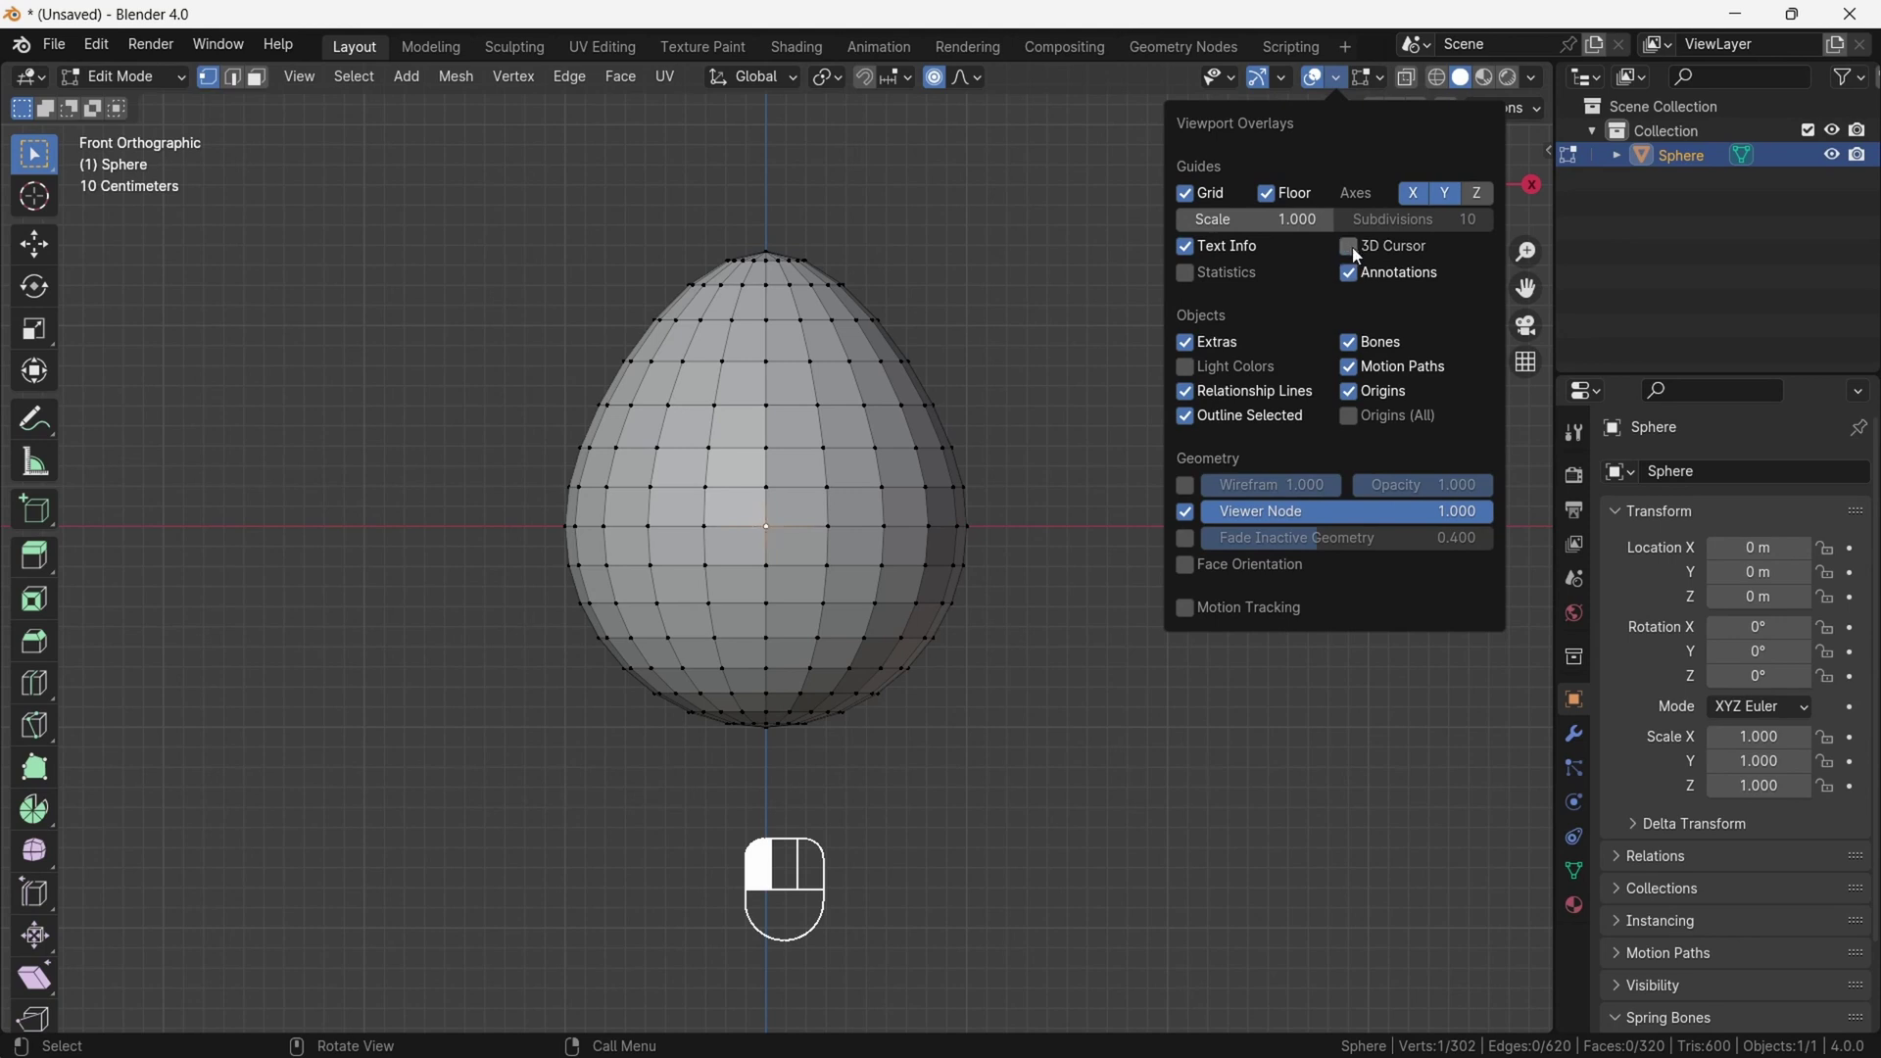
- Select a four-by-four block of faces on the egg's front, centred horizontally and reaching from the middle edge loop upward
{"action": "left_click", "coordinate": [843, 552], "text": "ctrl"}
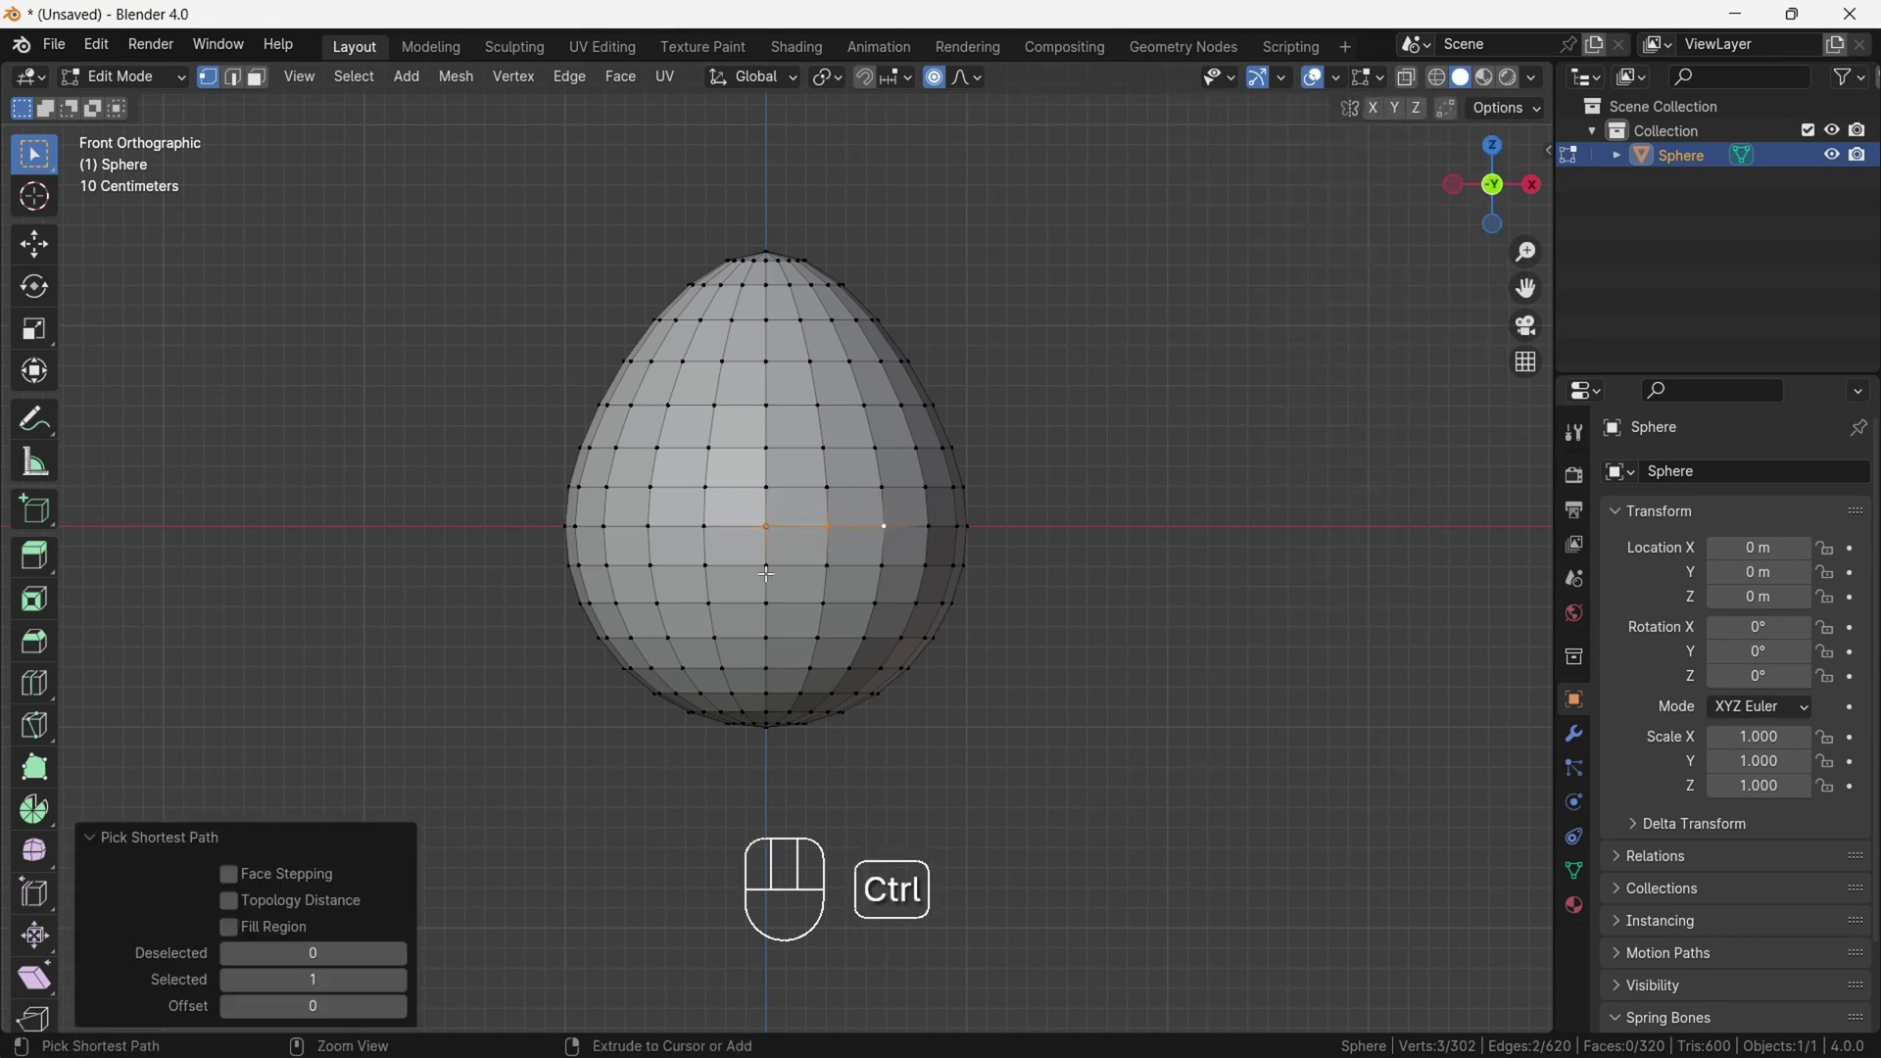
{"action": "left_click", "coordinate": [853, 368], "text": "ctrl"}
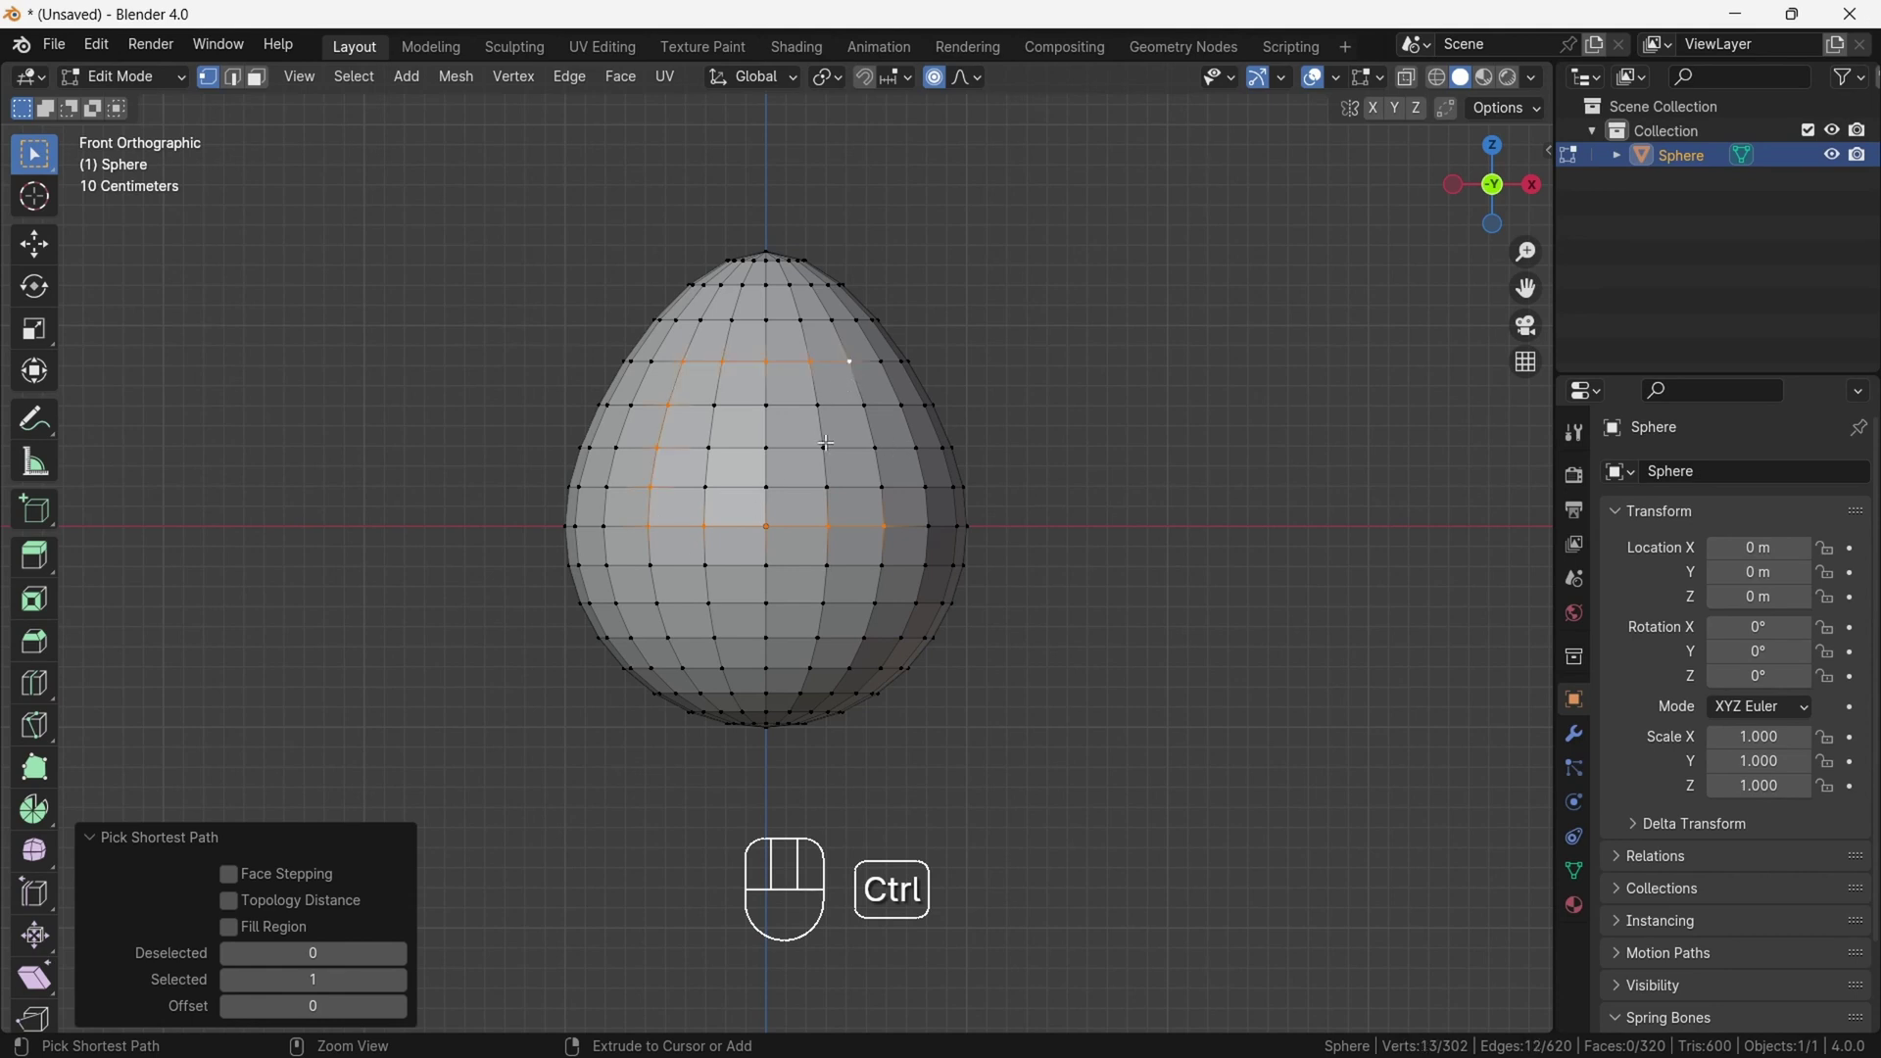
{"action": "left_click", "coordinate": [882, 486], "text": "ctrl"}
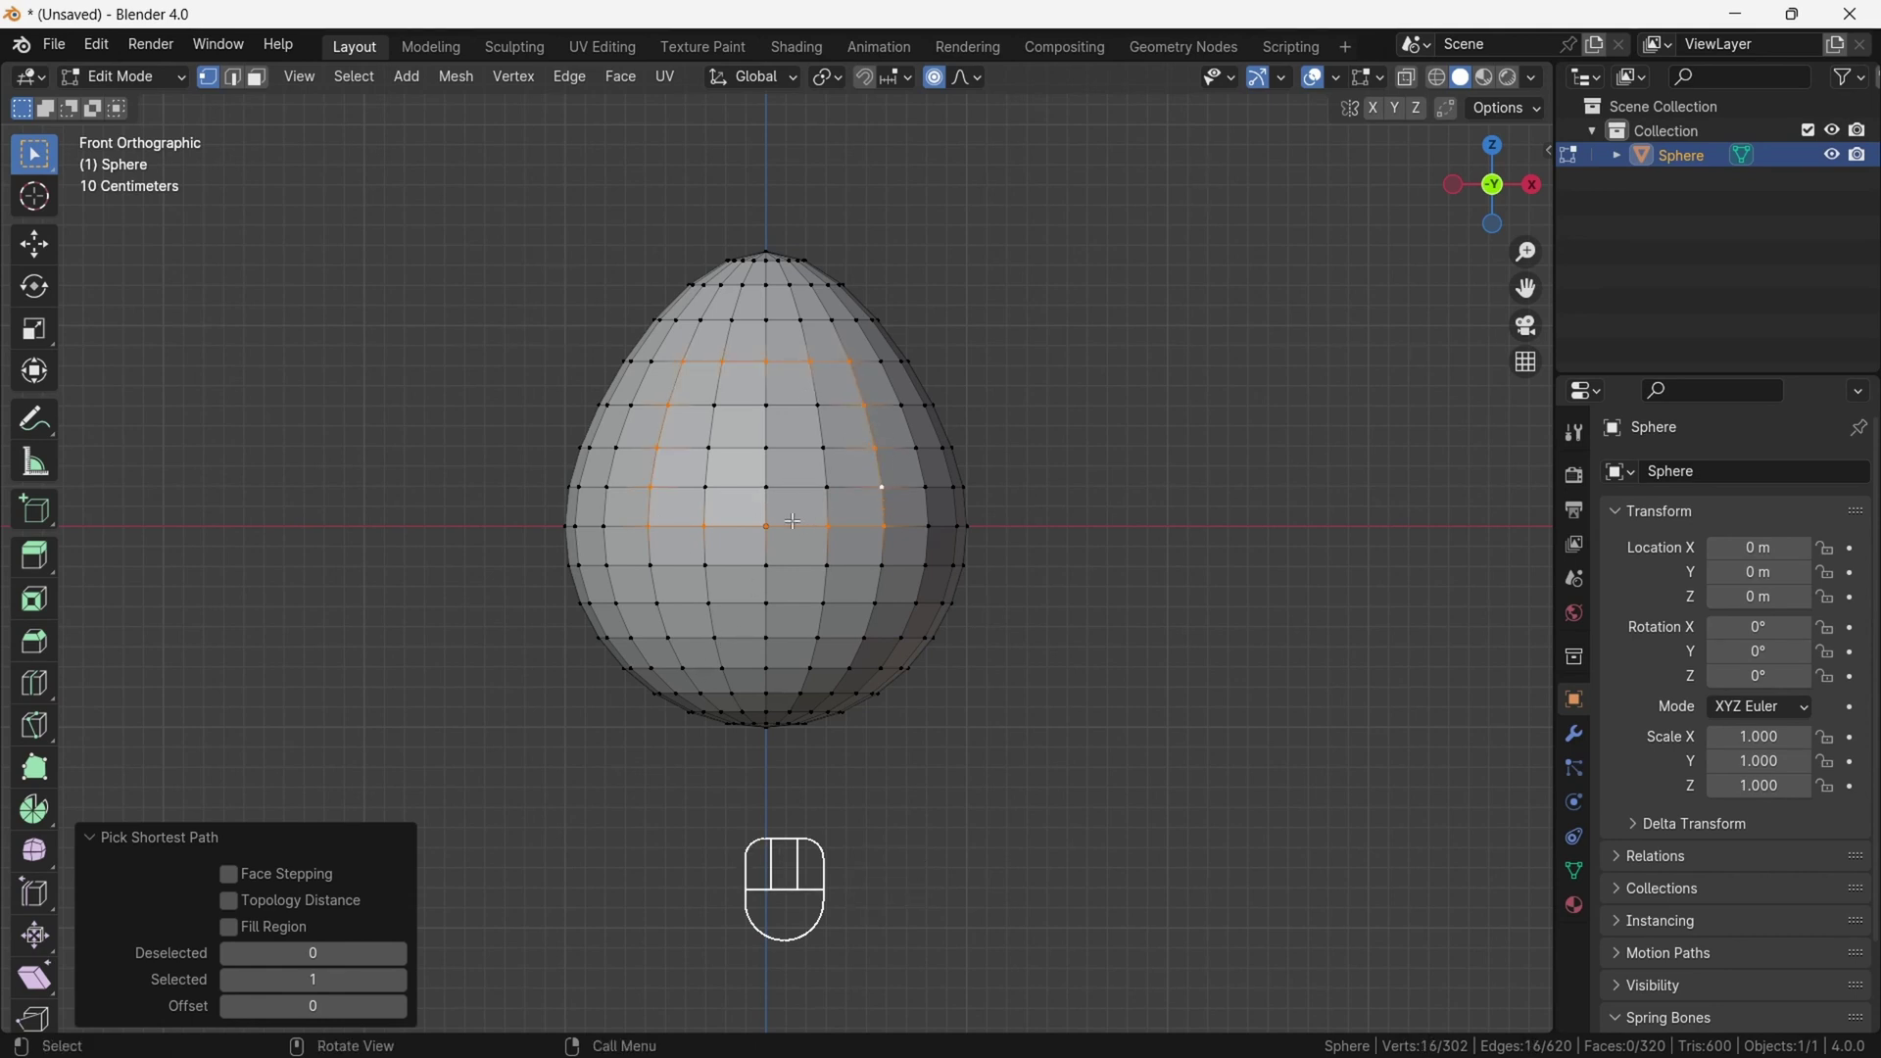
{"action": "key", "text": "c"}
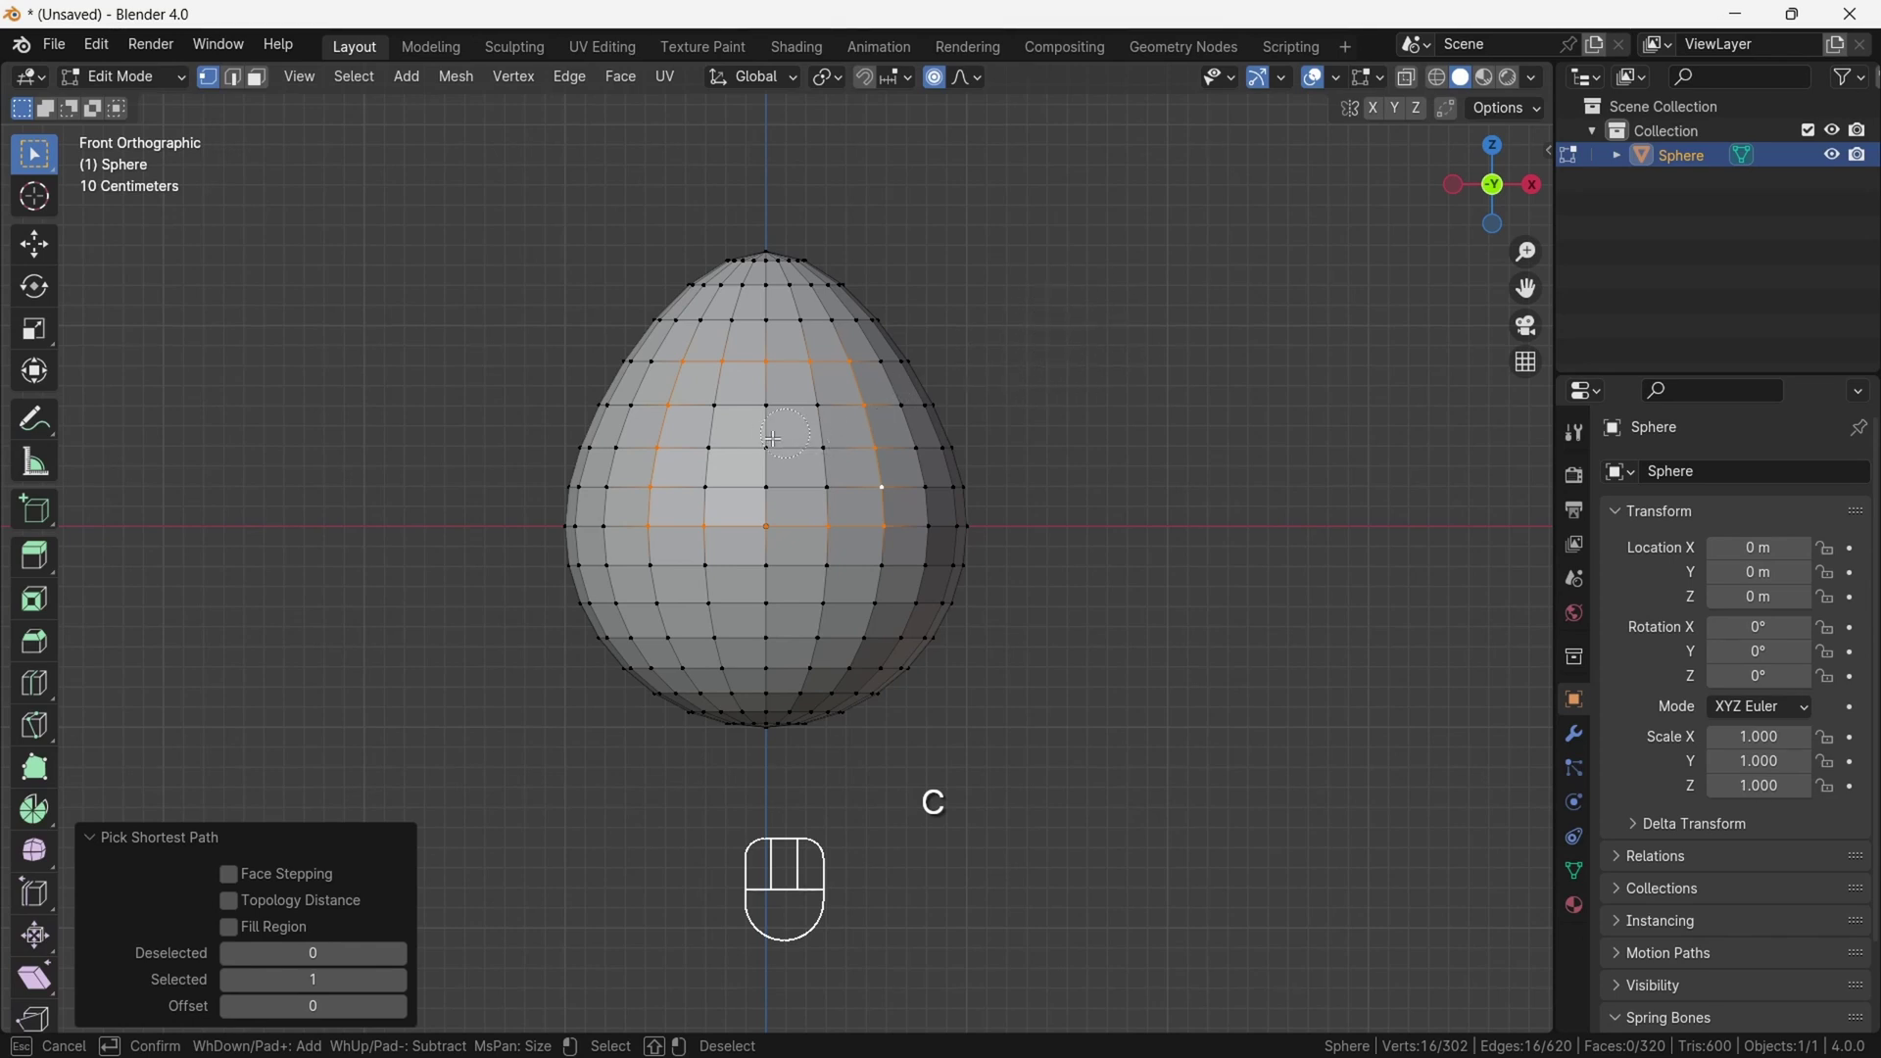
{"action": "left_click", "coordinate": [742, 424]}
{"action": "left_click", "coordinate": [776, 482]}
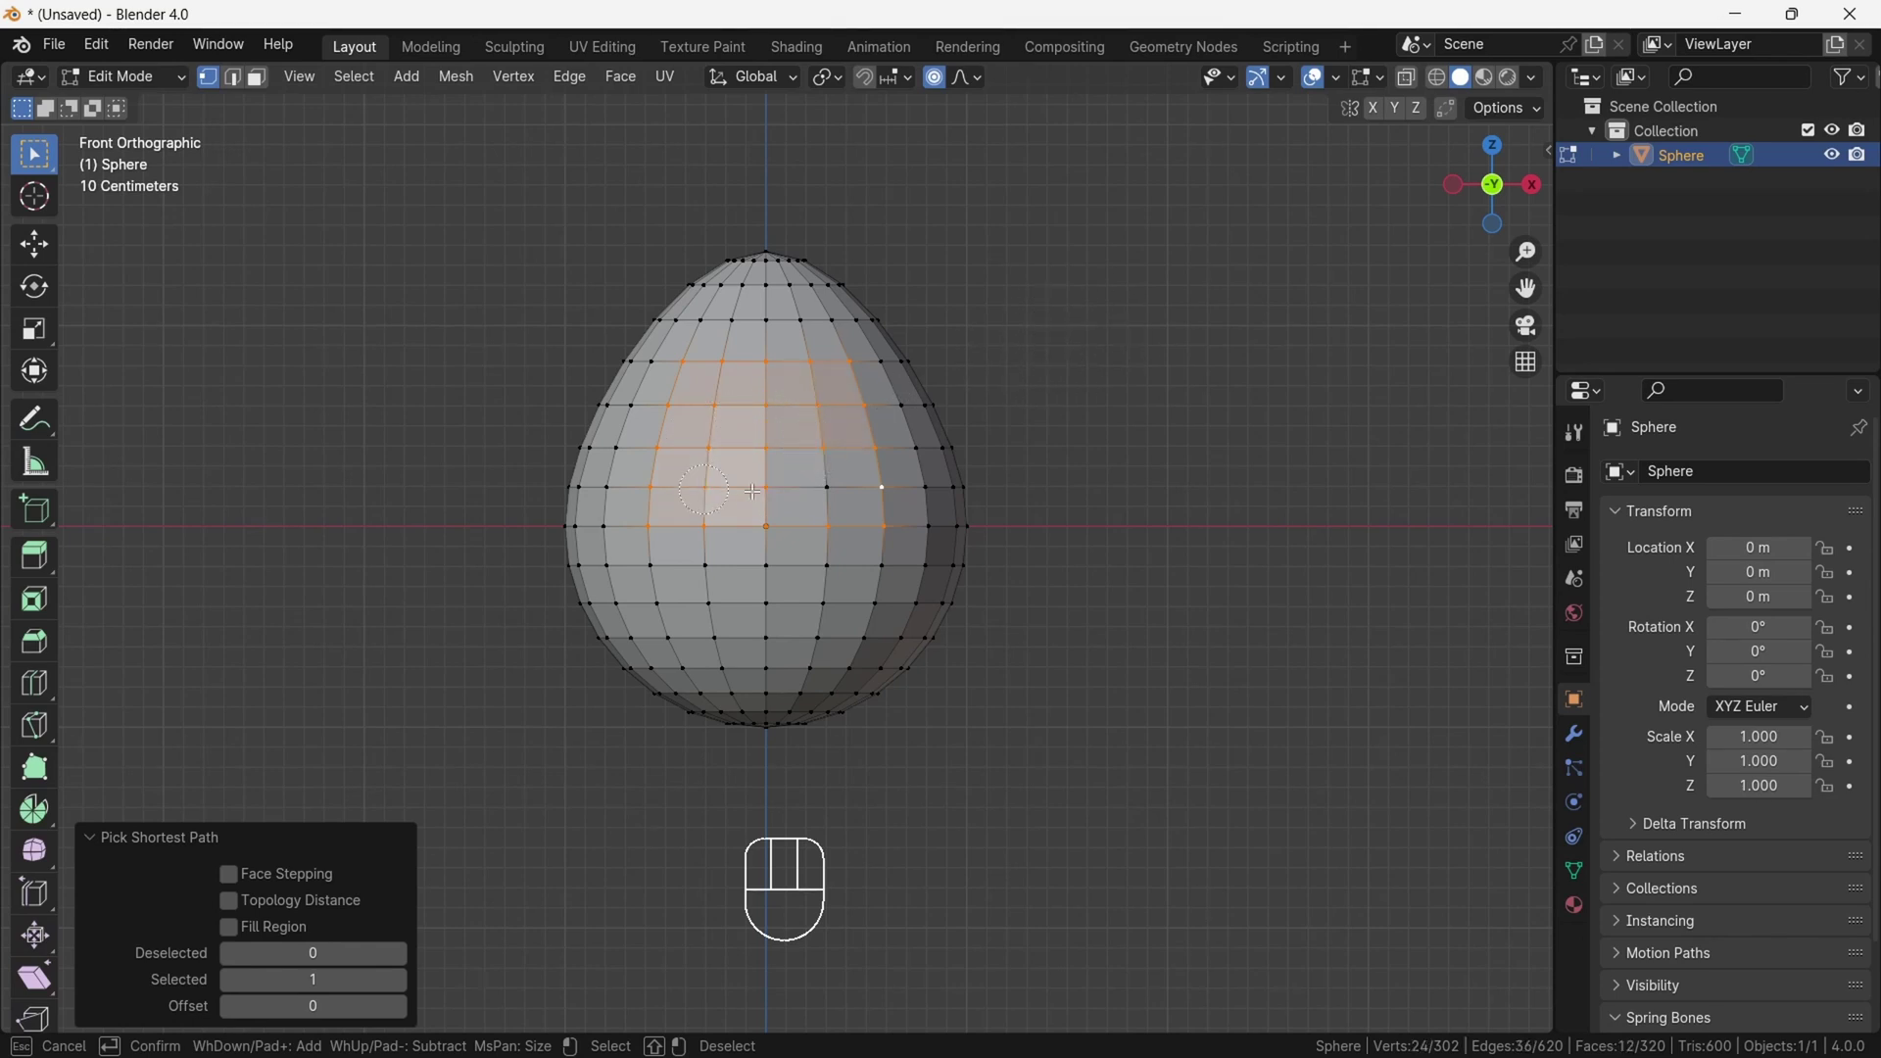
{"action": "key", "text": "Escape"}
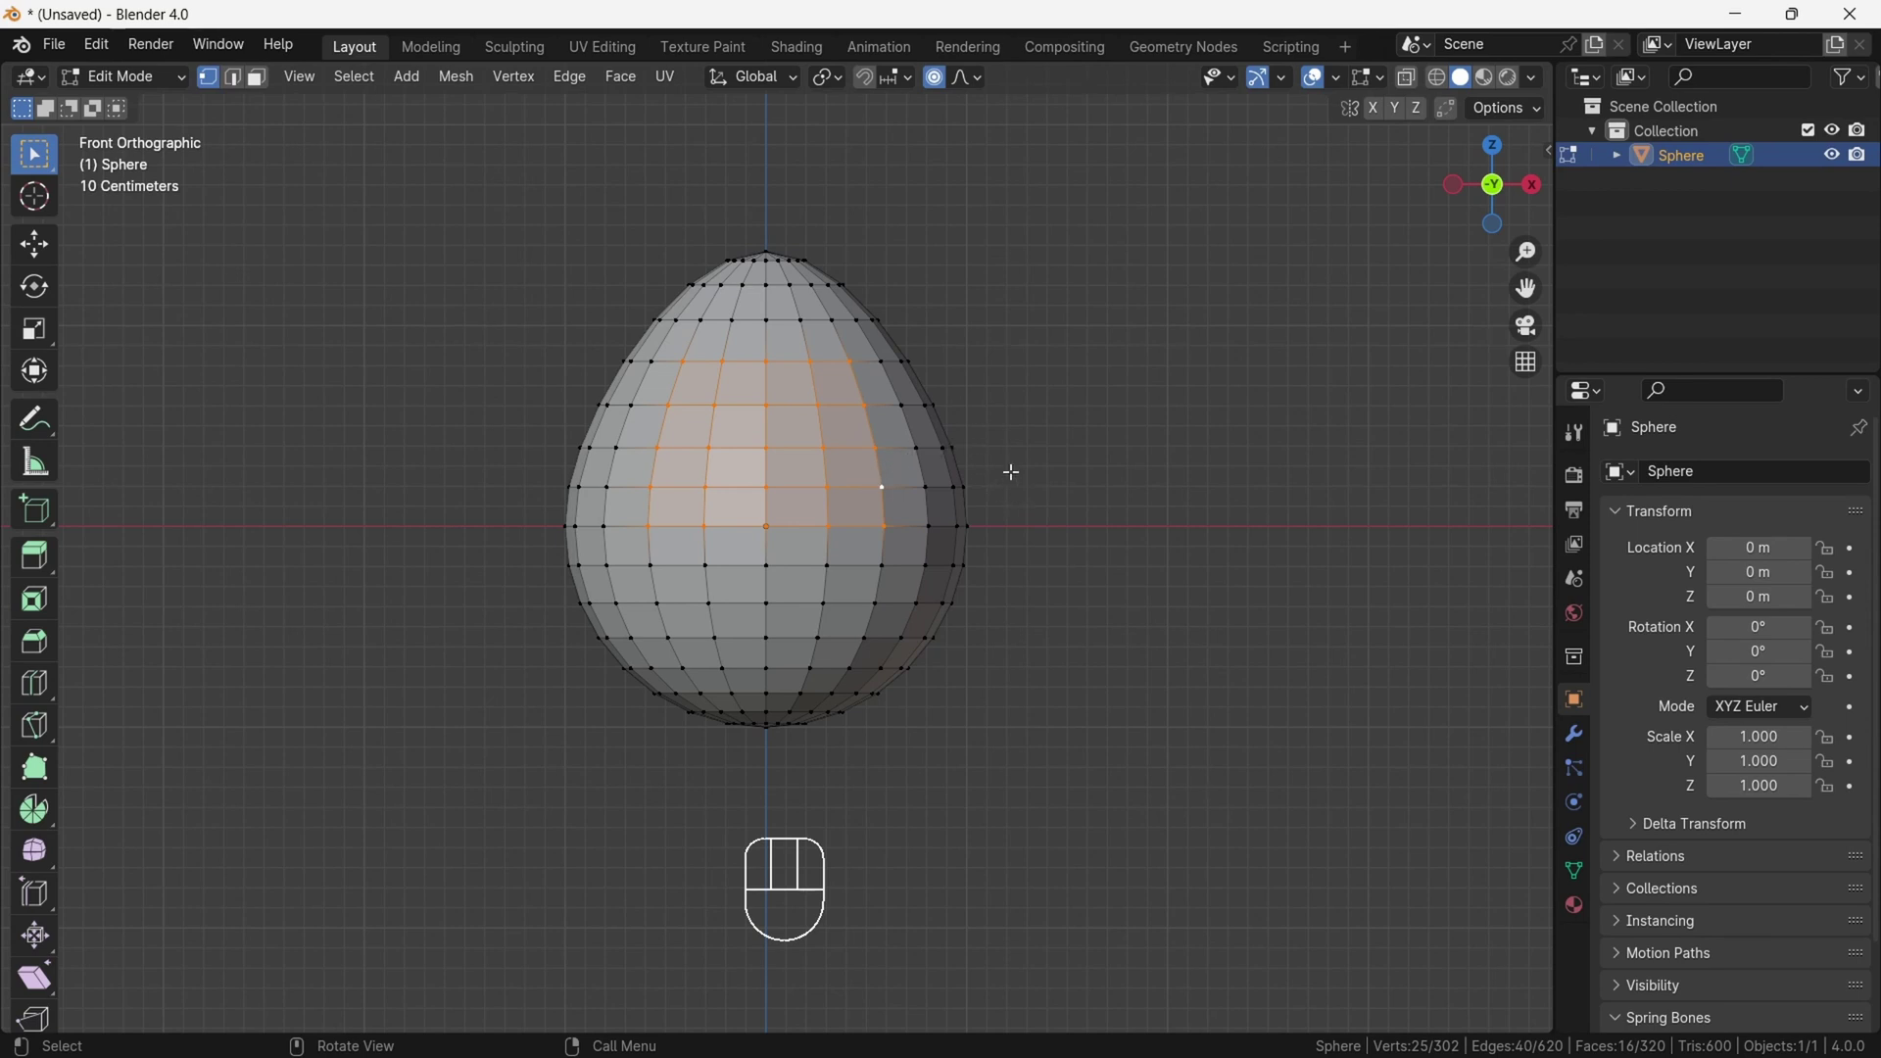
- Inset the selected front faces by about 0.095 m, and delete the nine vertices of the central two-by-two face block to open a hole
{"action": "key", "text": "i"}
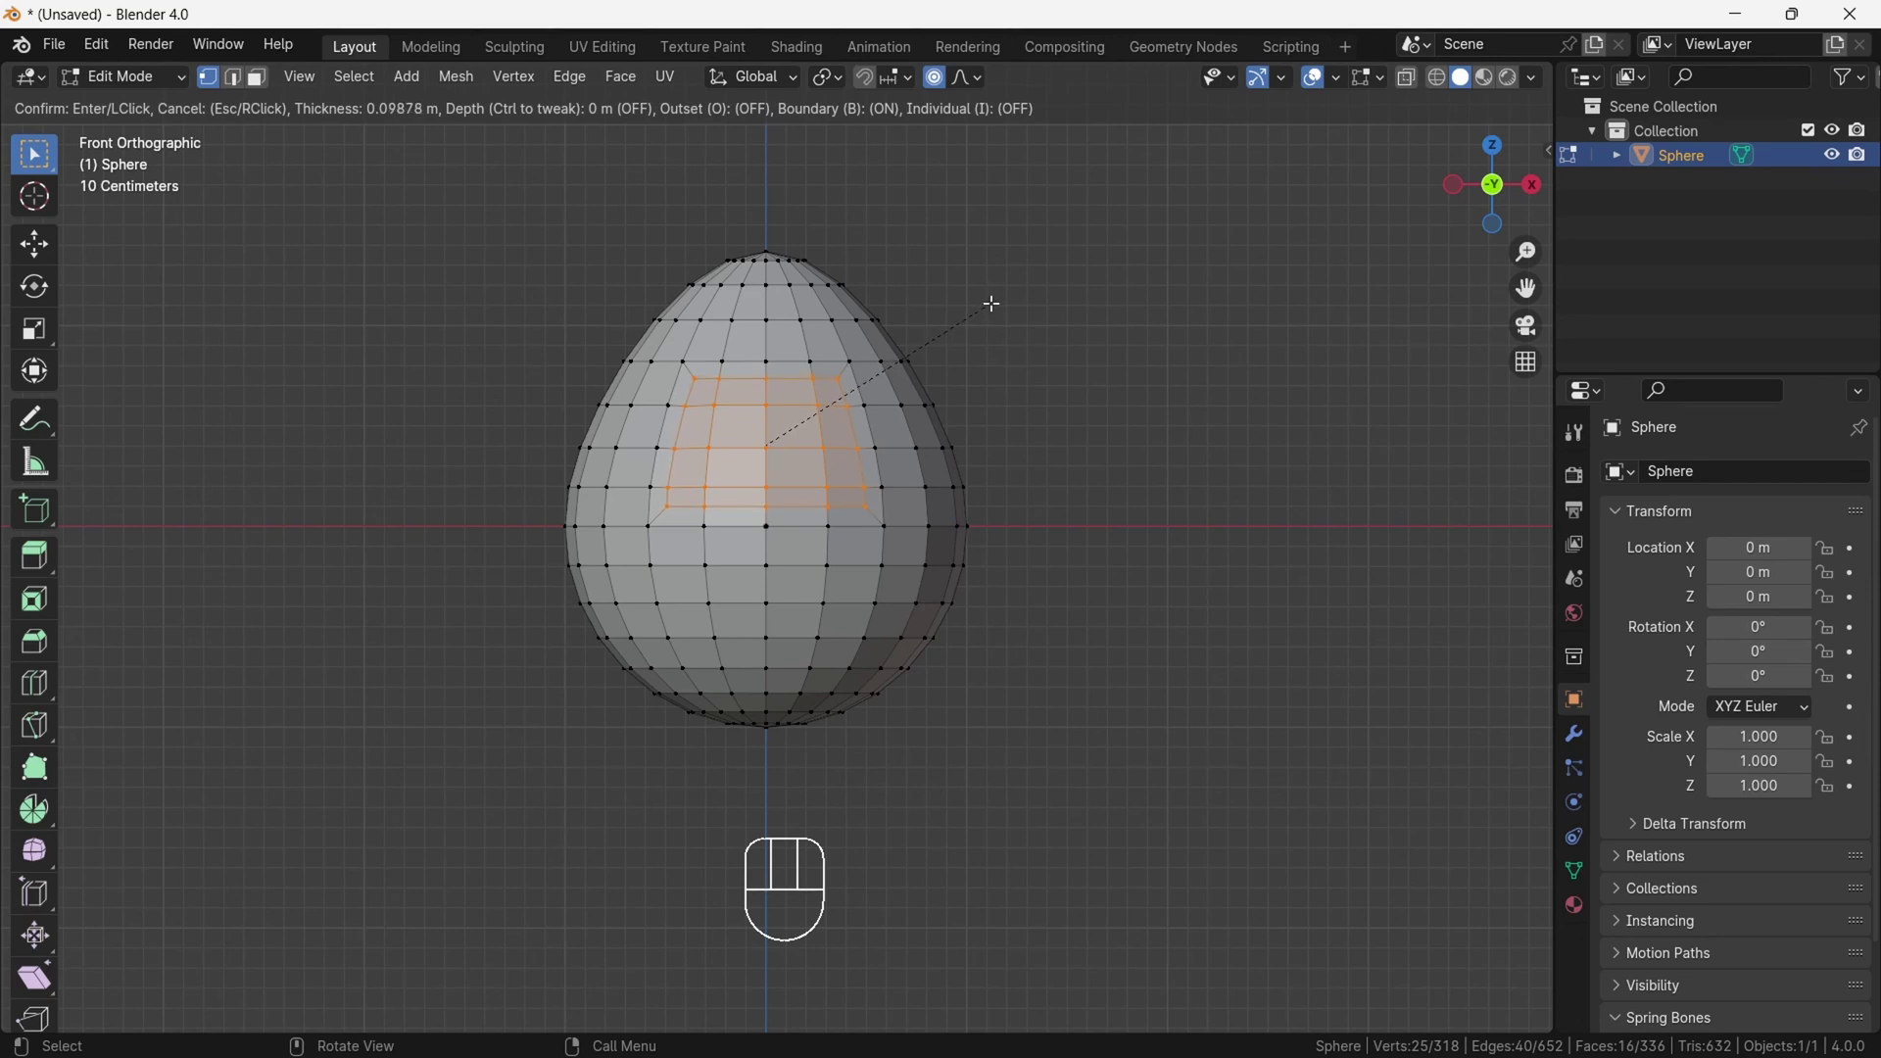
{"action": "left_click", "coordinate": [995, 304]}
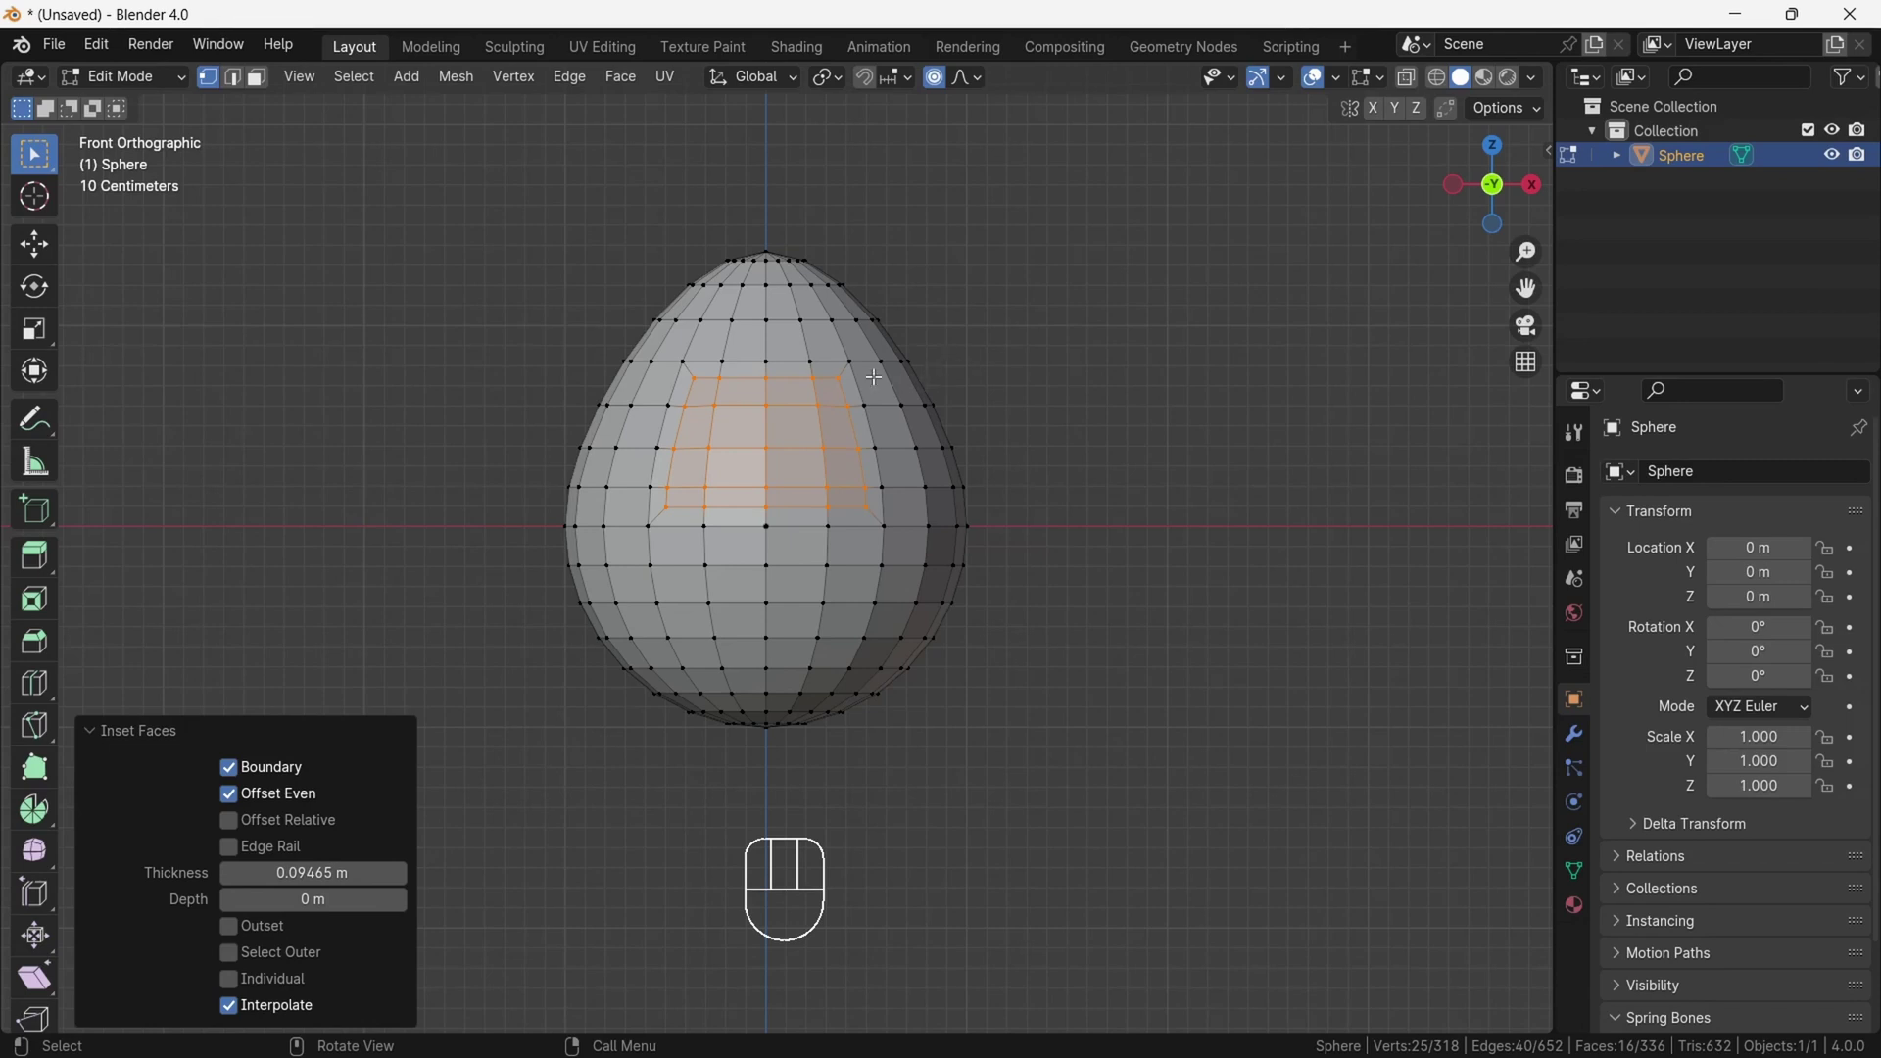
{"action": "left_click", "coordinate": [729, 433]}
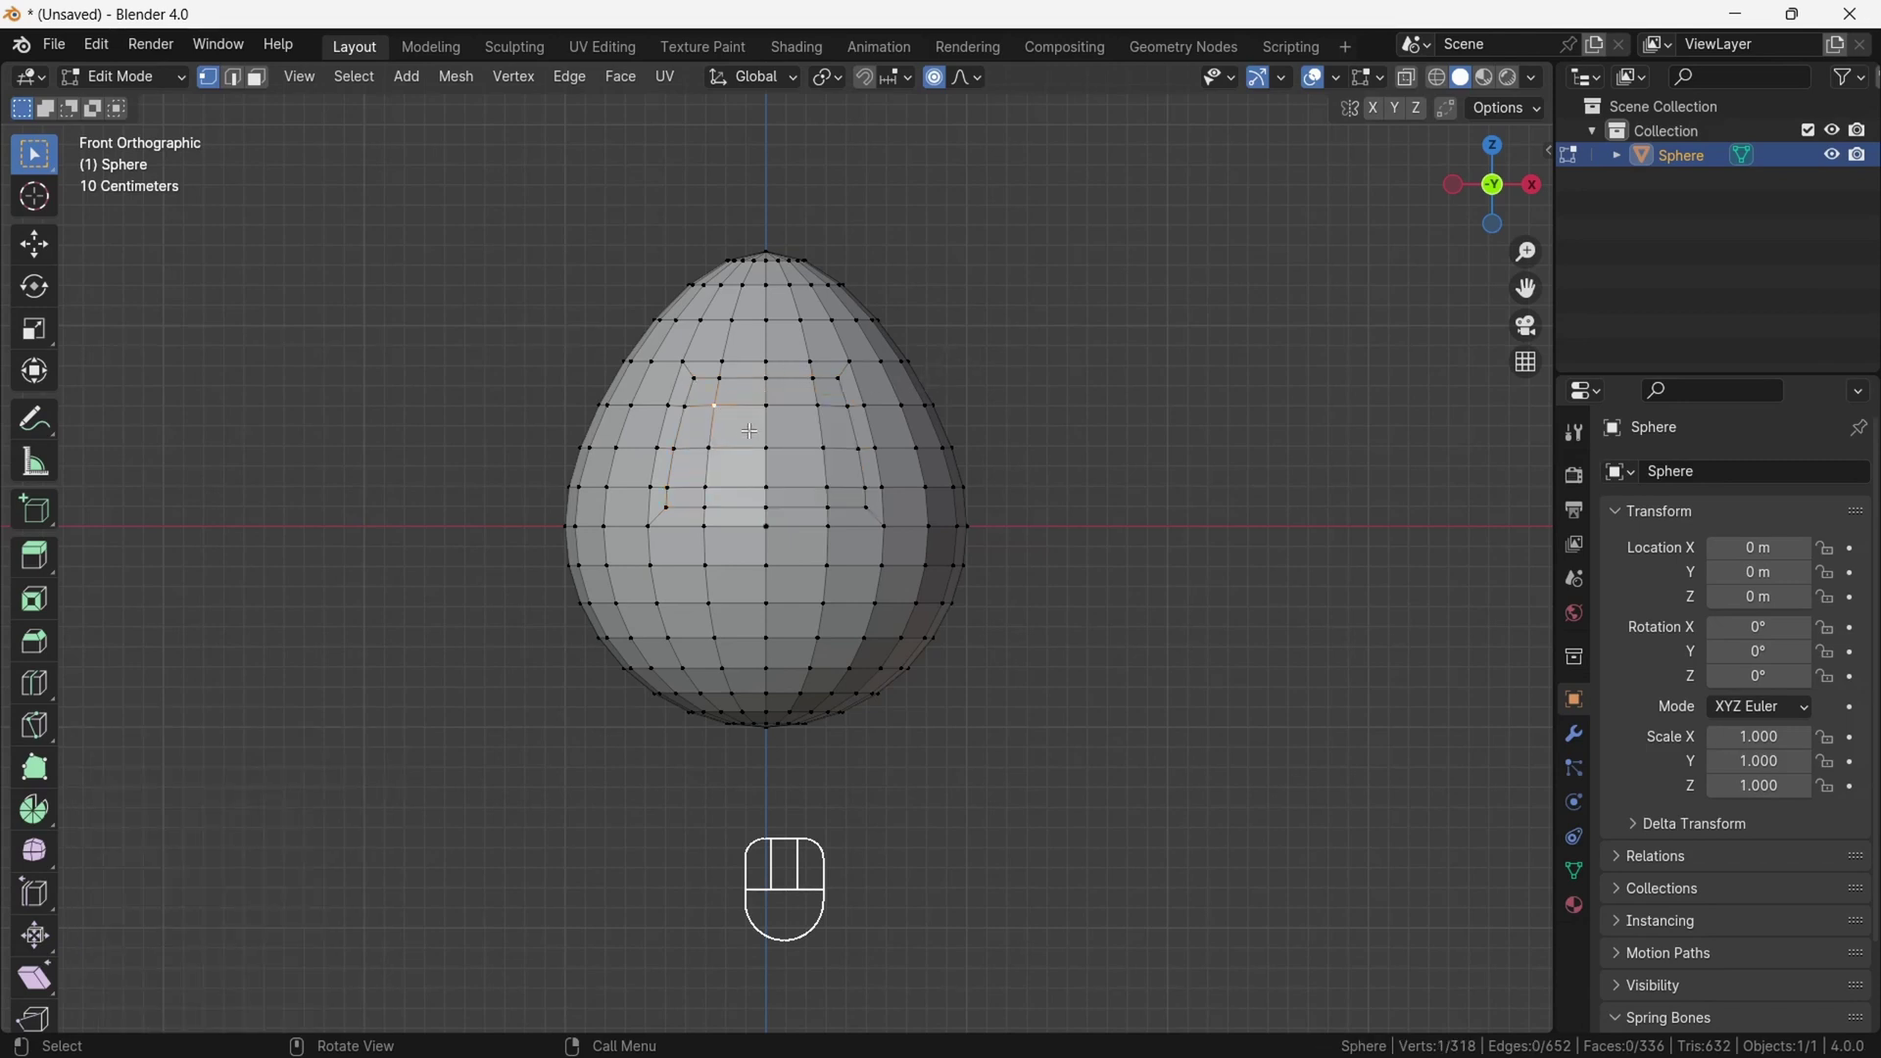
{"action": "key", "text": "c"}
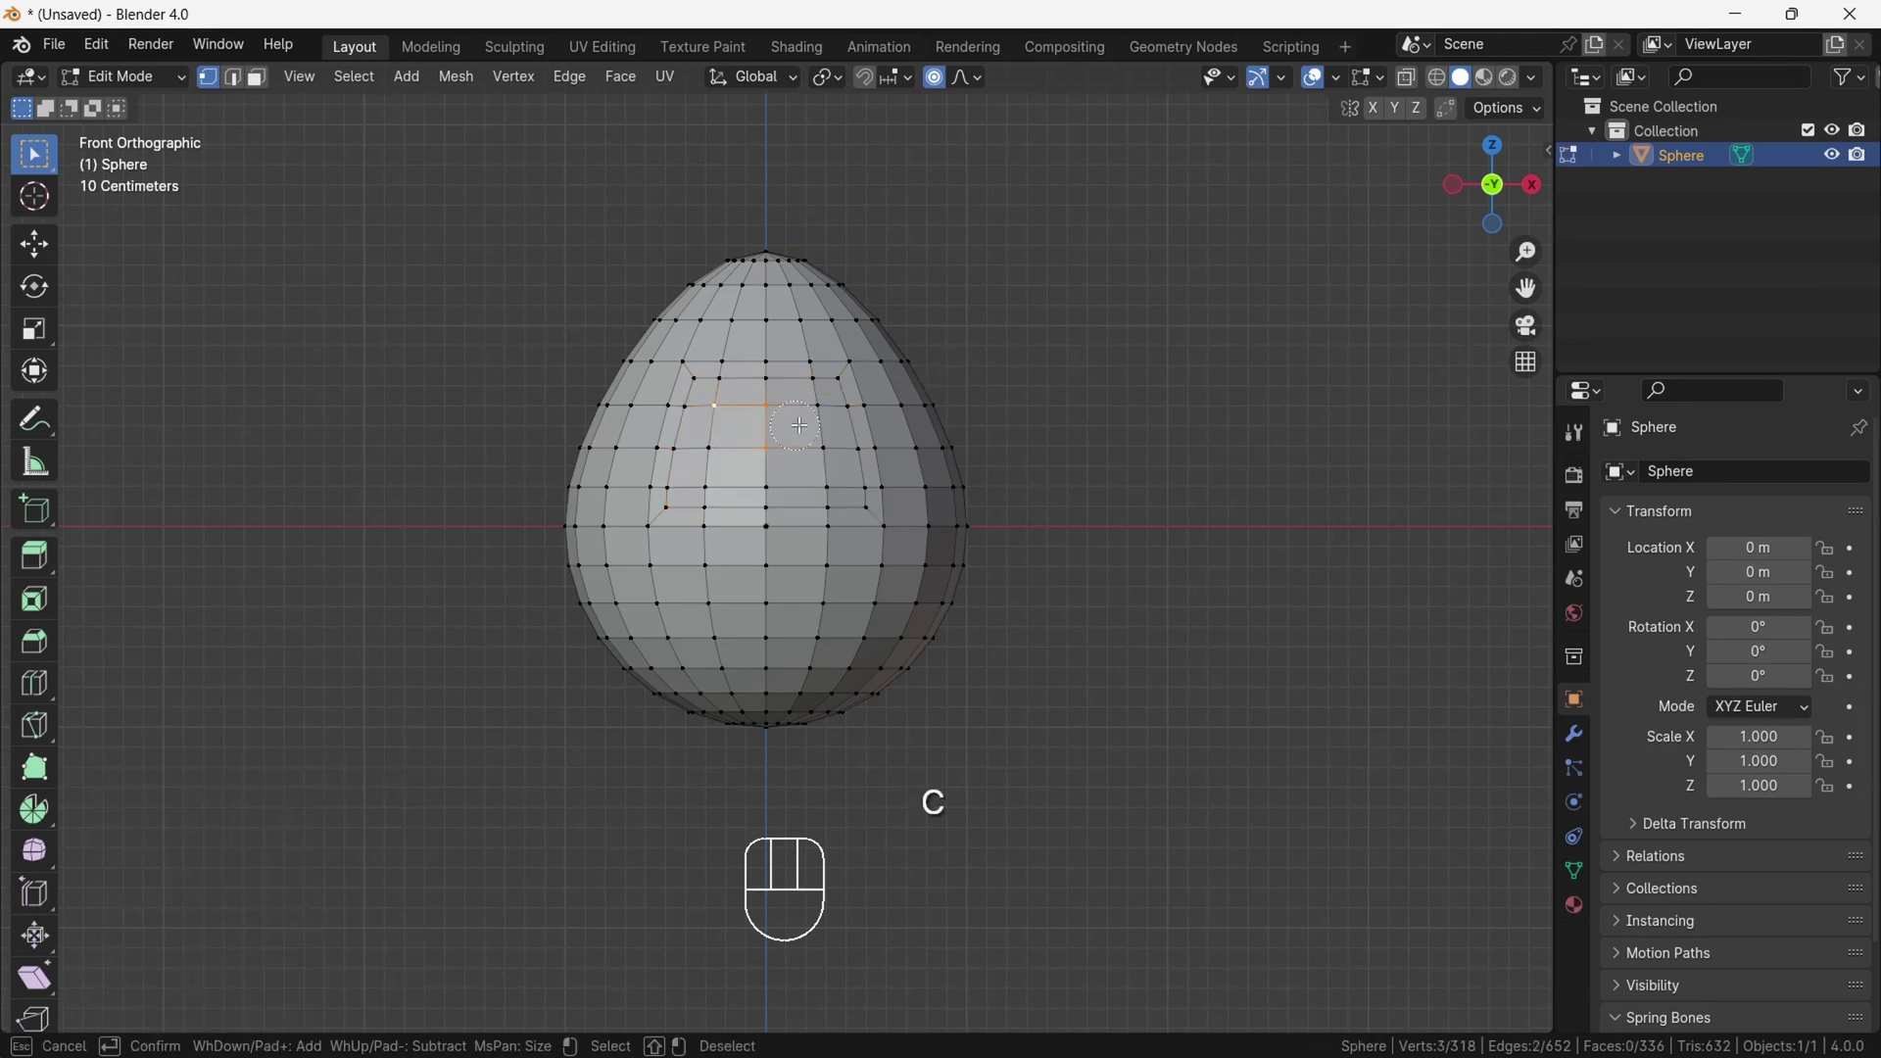
{"action": "mouse_move", "coordinate": [769, 421]}
{"action": "left_mouse_down"}
{"action": "mouse_move", "coordinate": [808, 448]}
{"action": "mouse_move", "coordinate": [746, 468]}
{"action": "mouse_move", "coordinate": [762, 475]}
{"action": "left_mouse_up"}
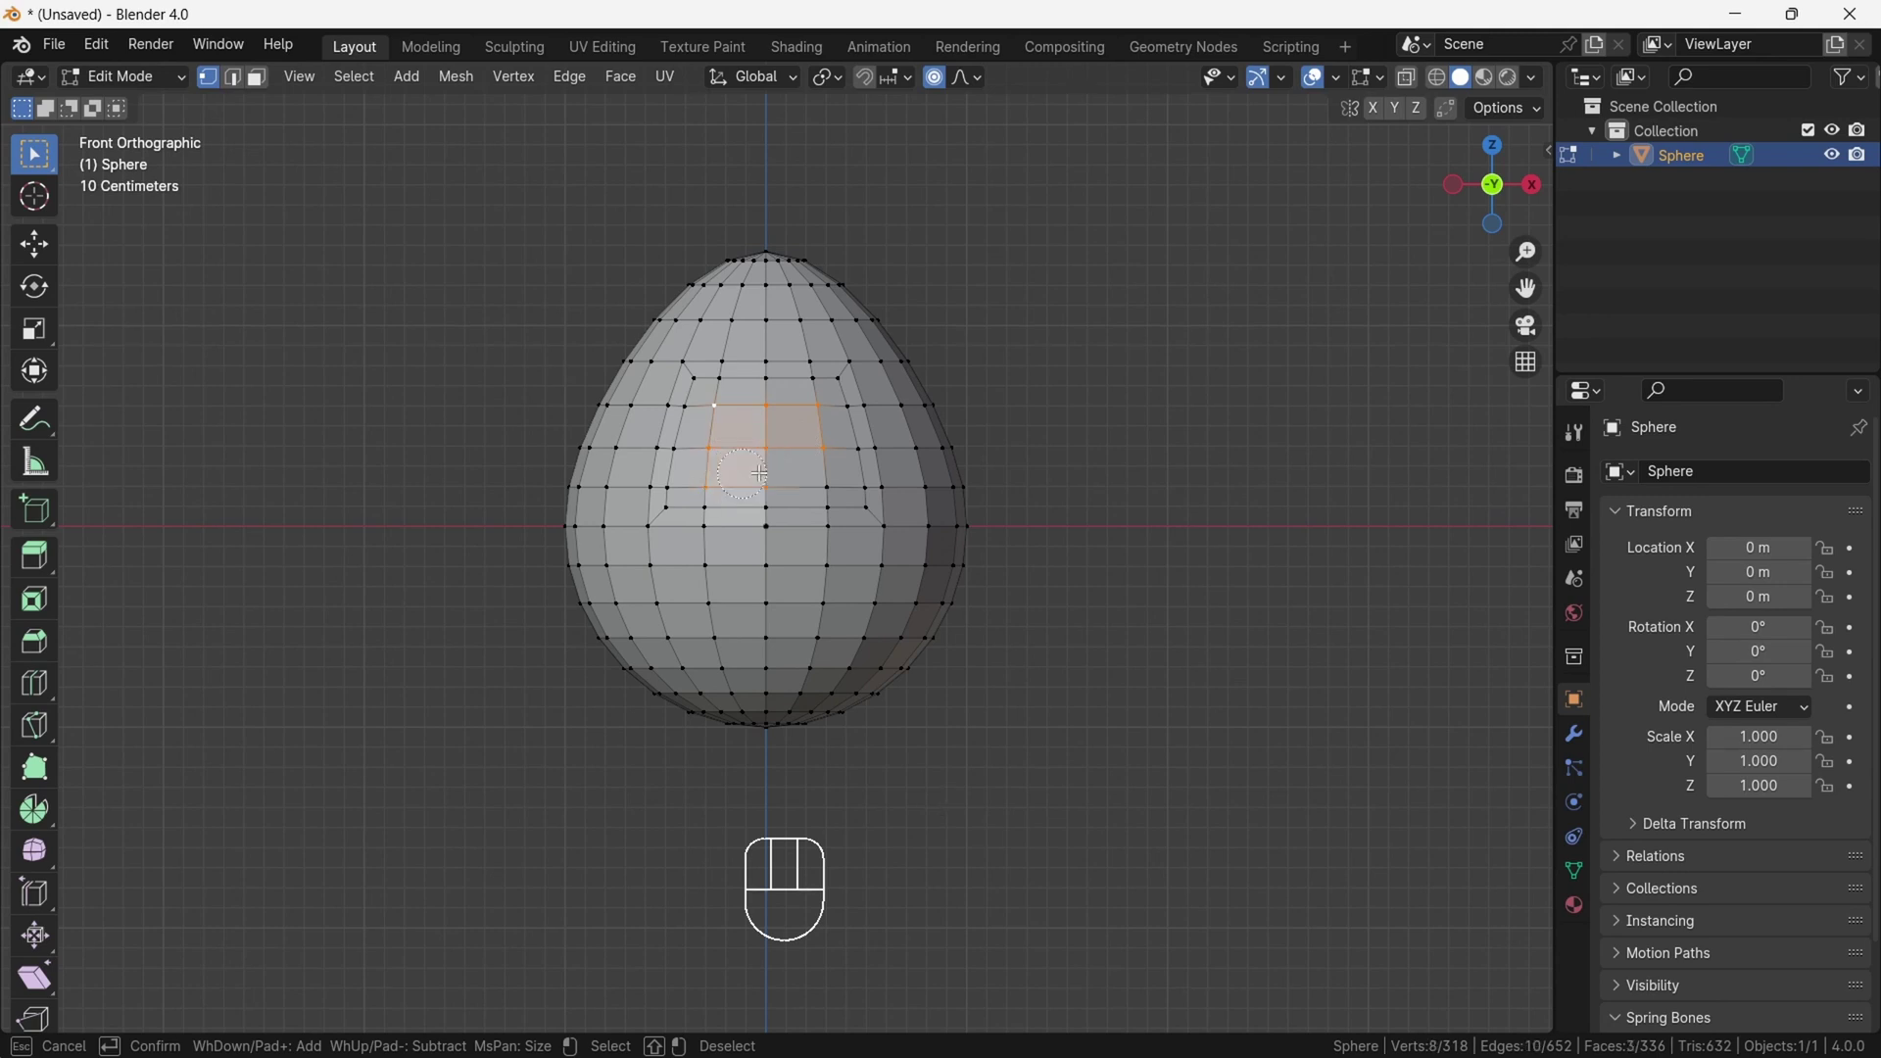
{"action": "key", "text": "Return"}
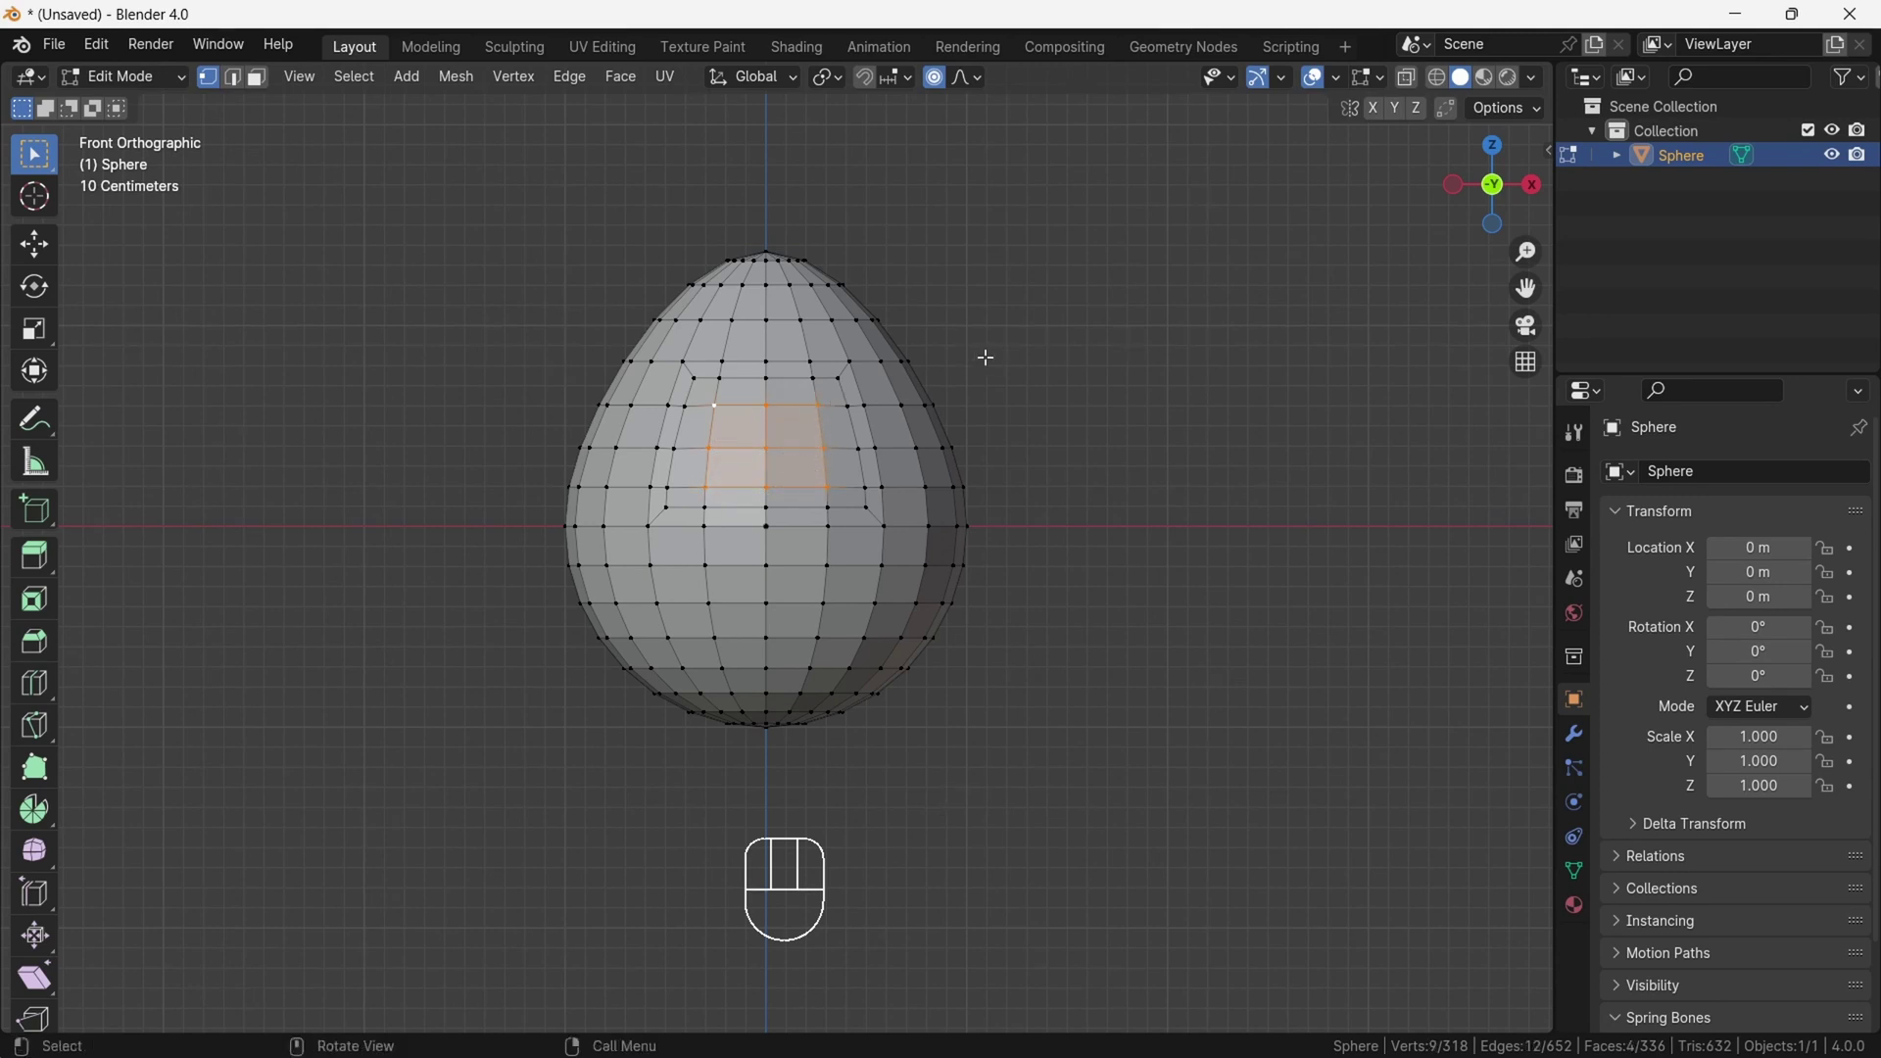
{"action": "key", "text": "x"}
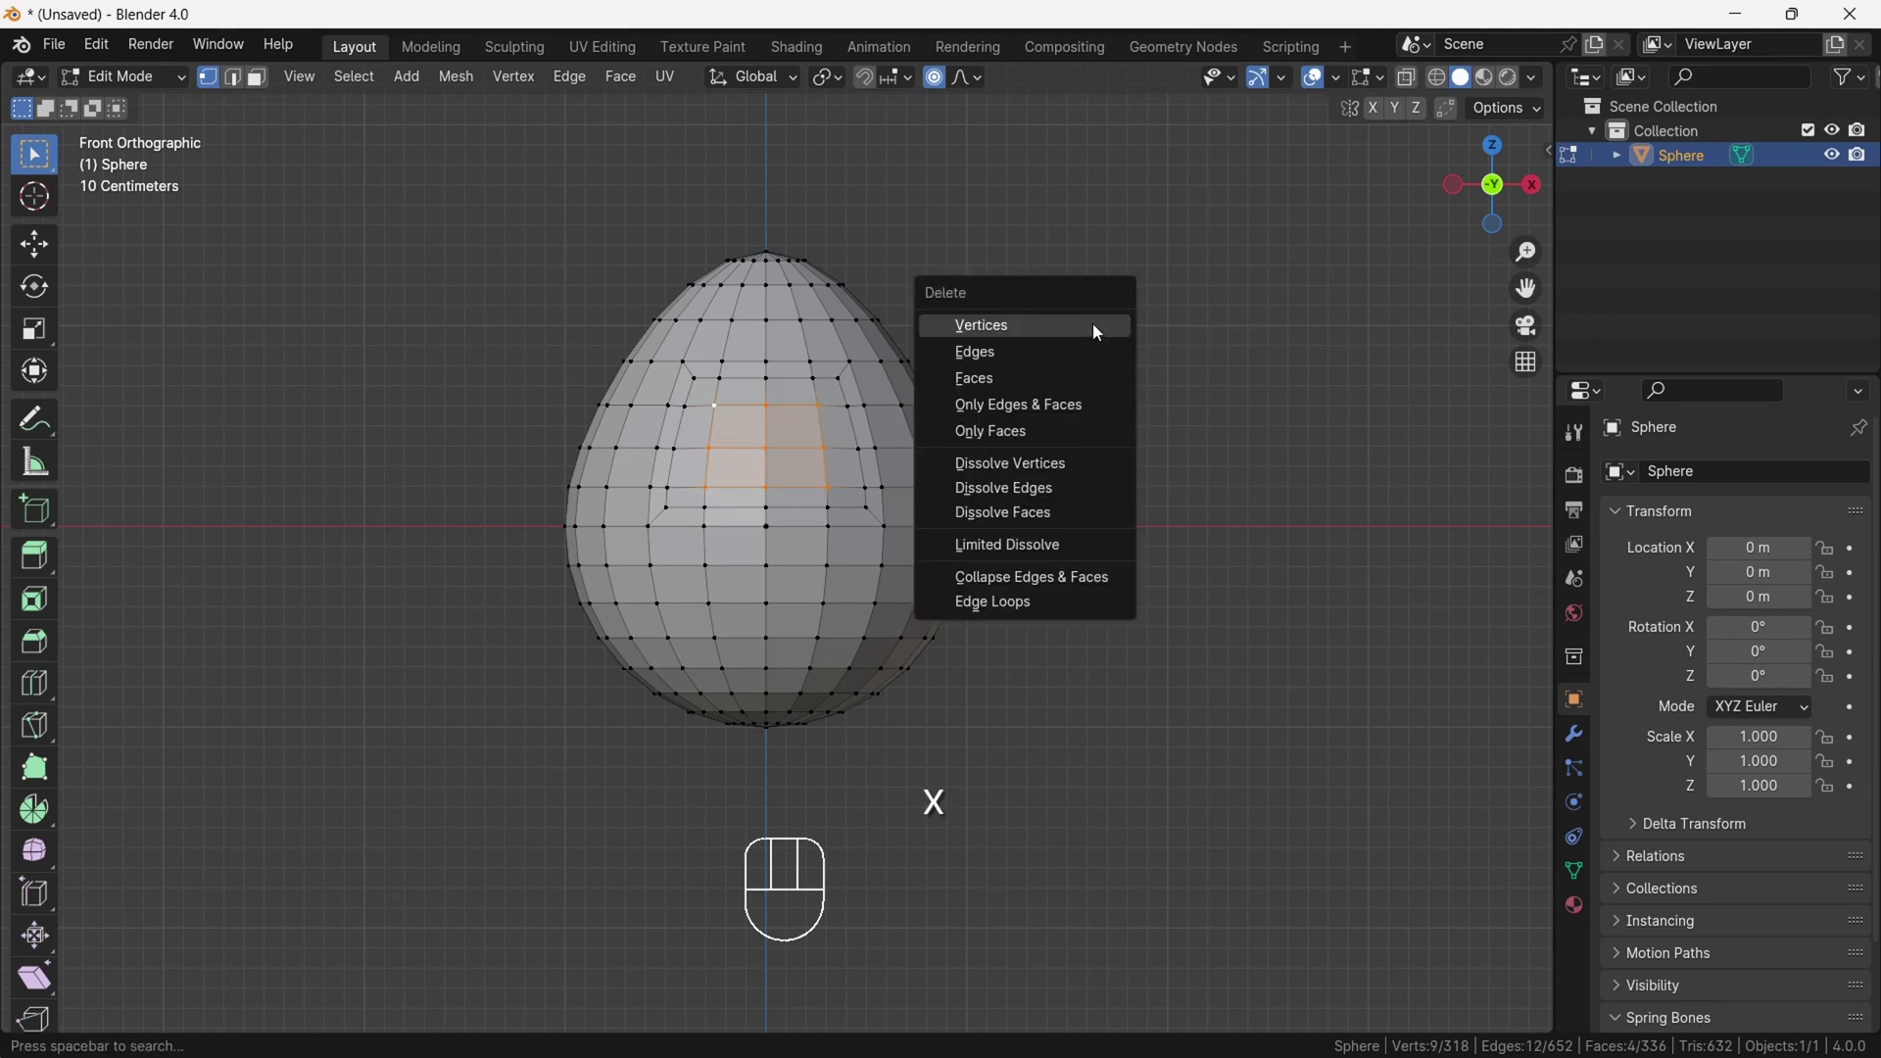
{"action": "left_click", "coordinate": [1038, 335]}
- Try to scale the hole's border loop, and turn off proportional editing
{"action": "key", "text": "s"}
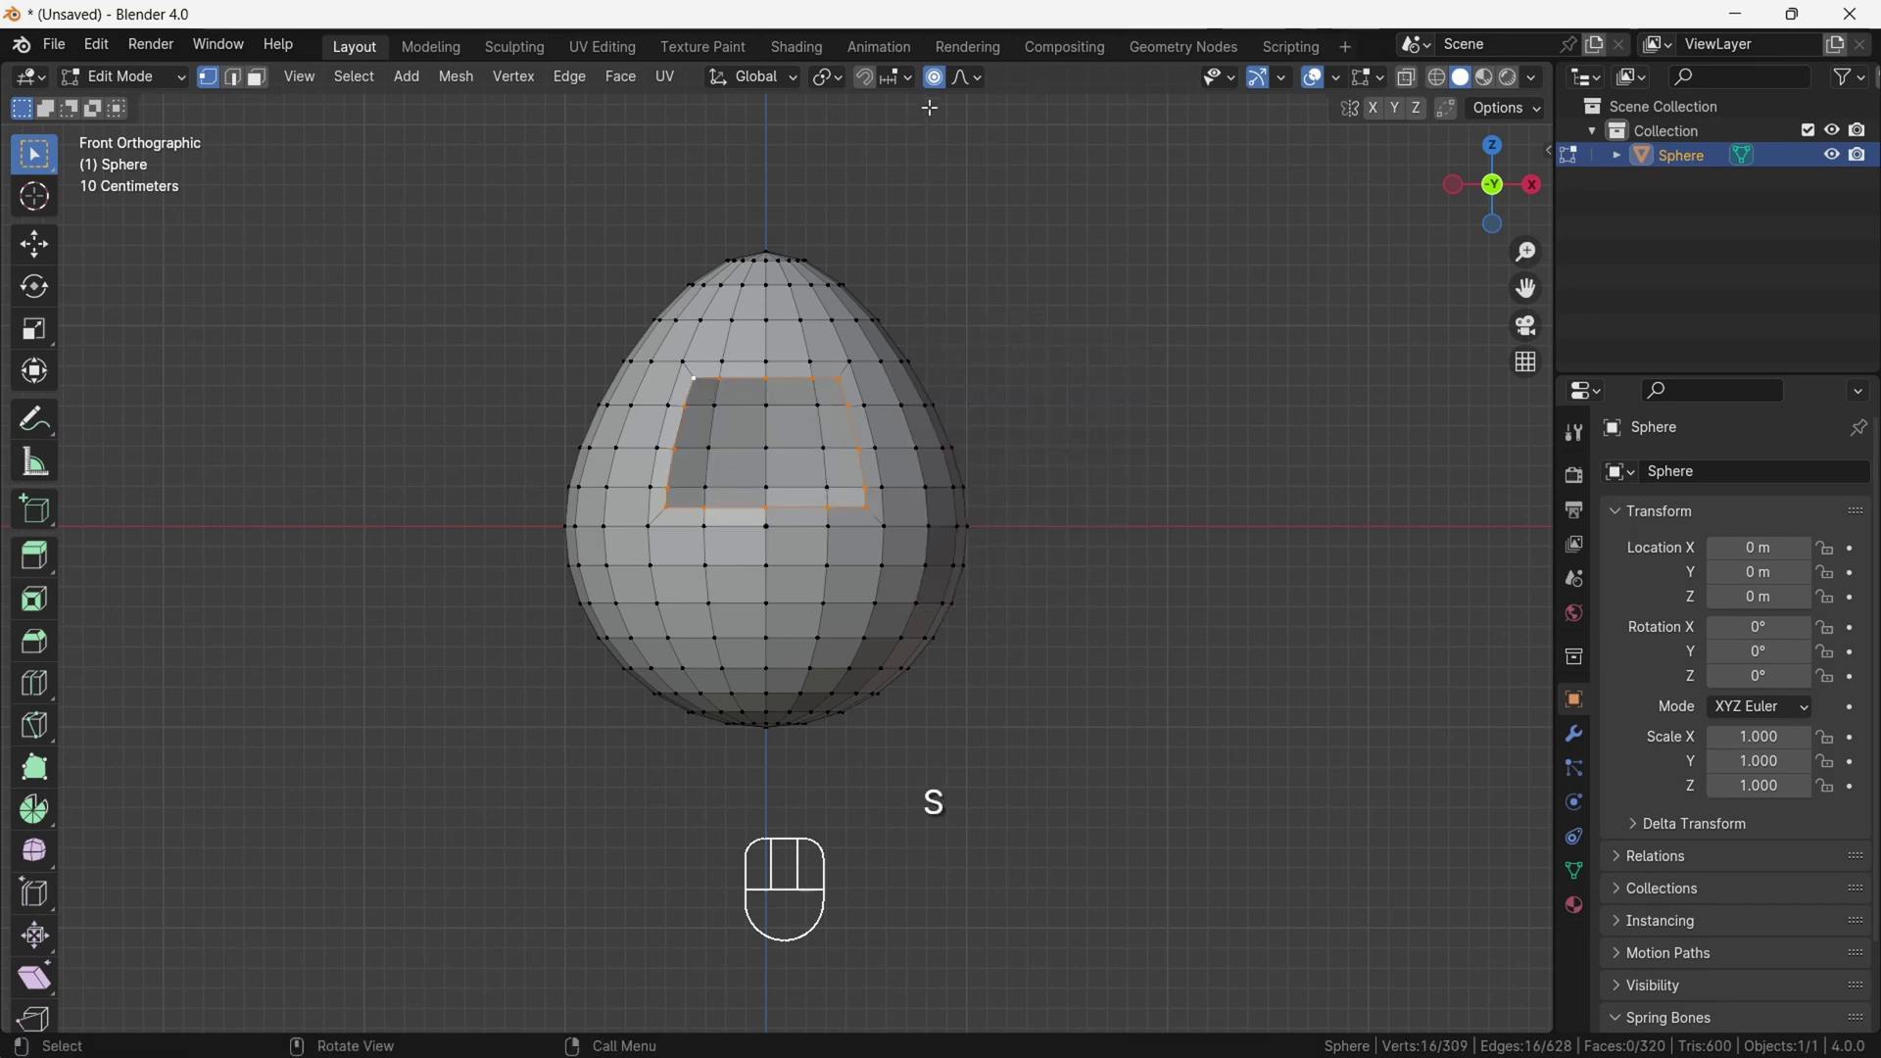
{"action": "key", "text": "s"}
{"action": "key", "text": "s"}
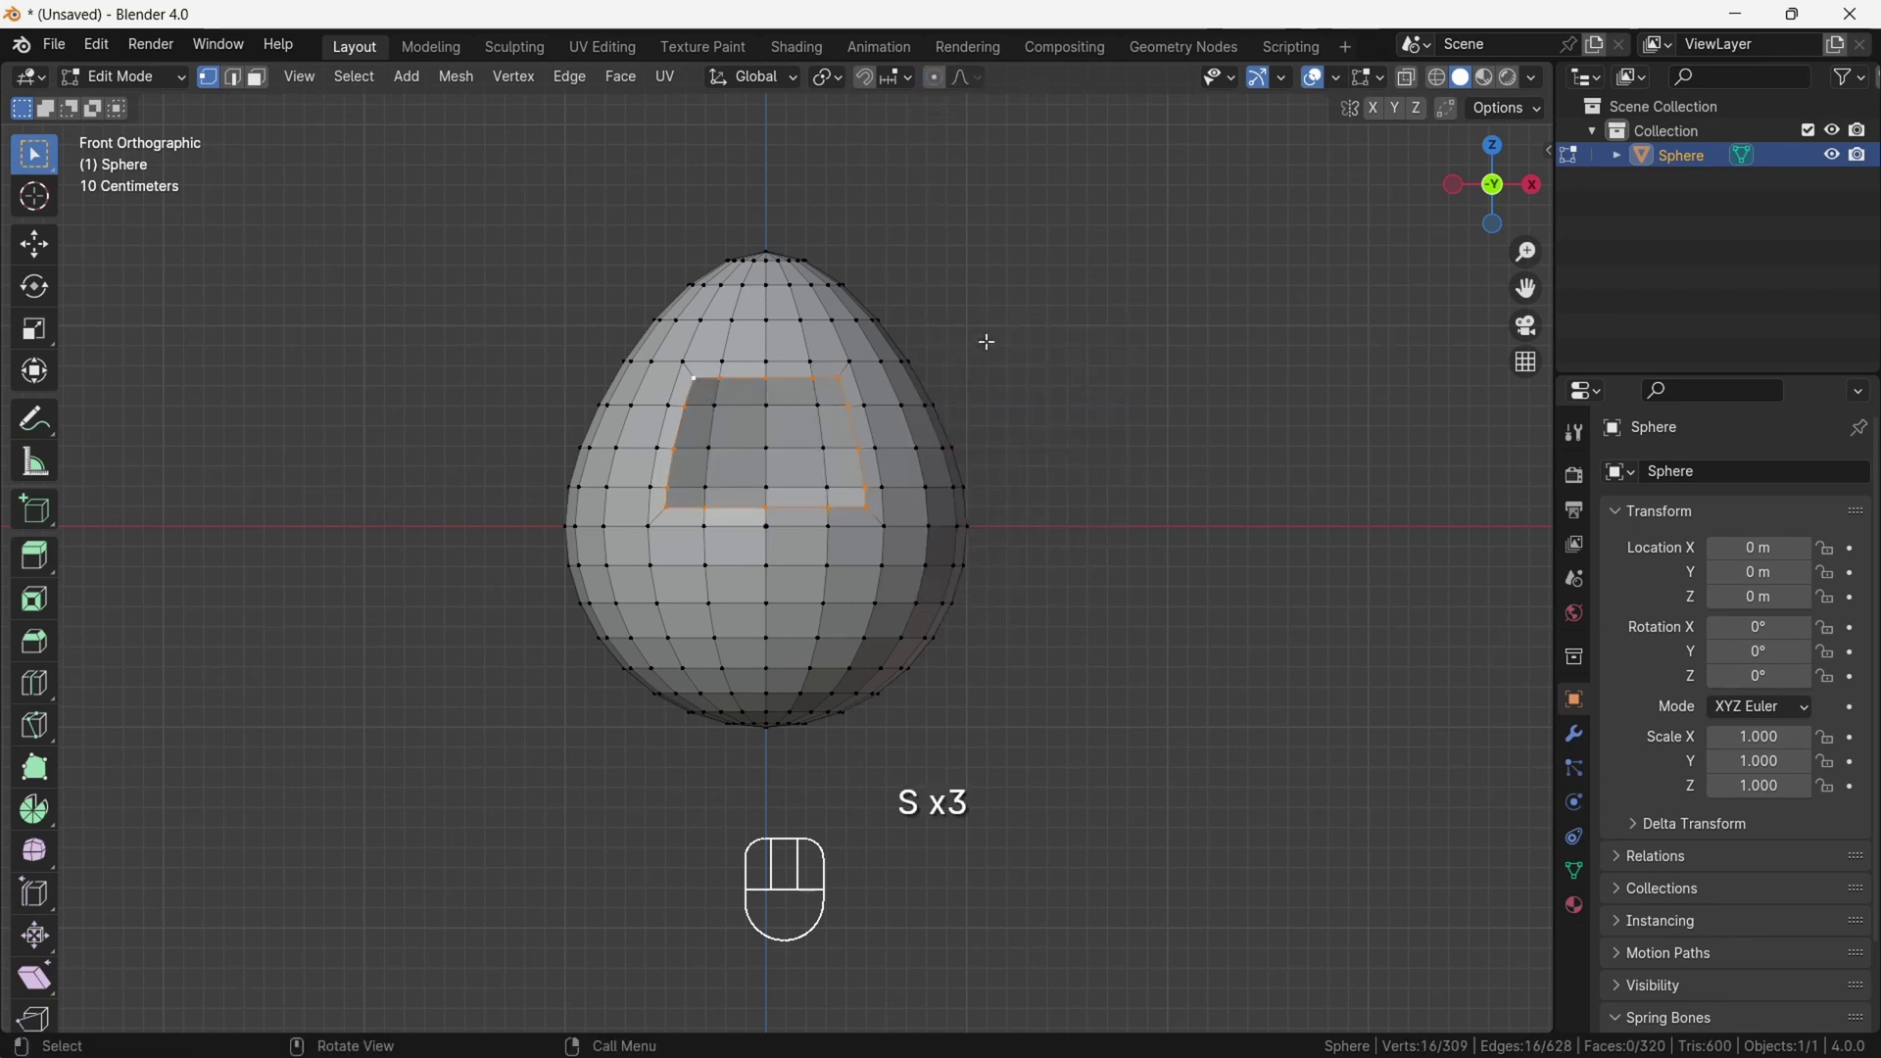
{"action": "right_click", "coordinate": [1039, 303]}
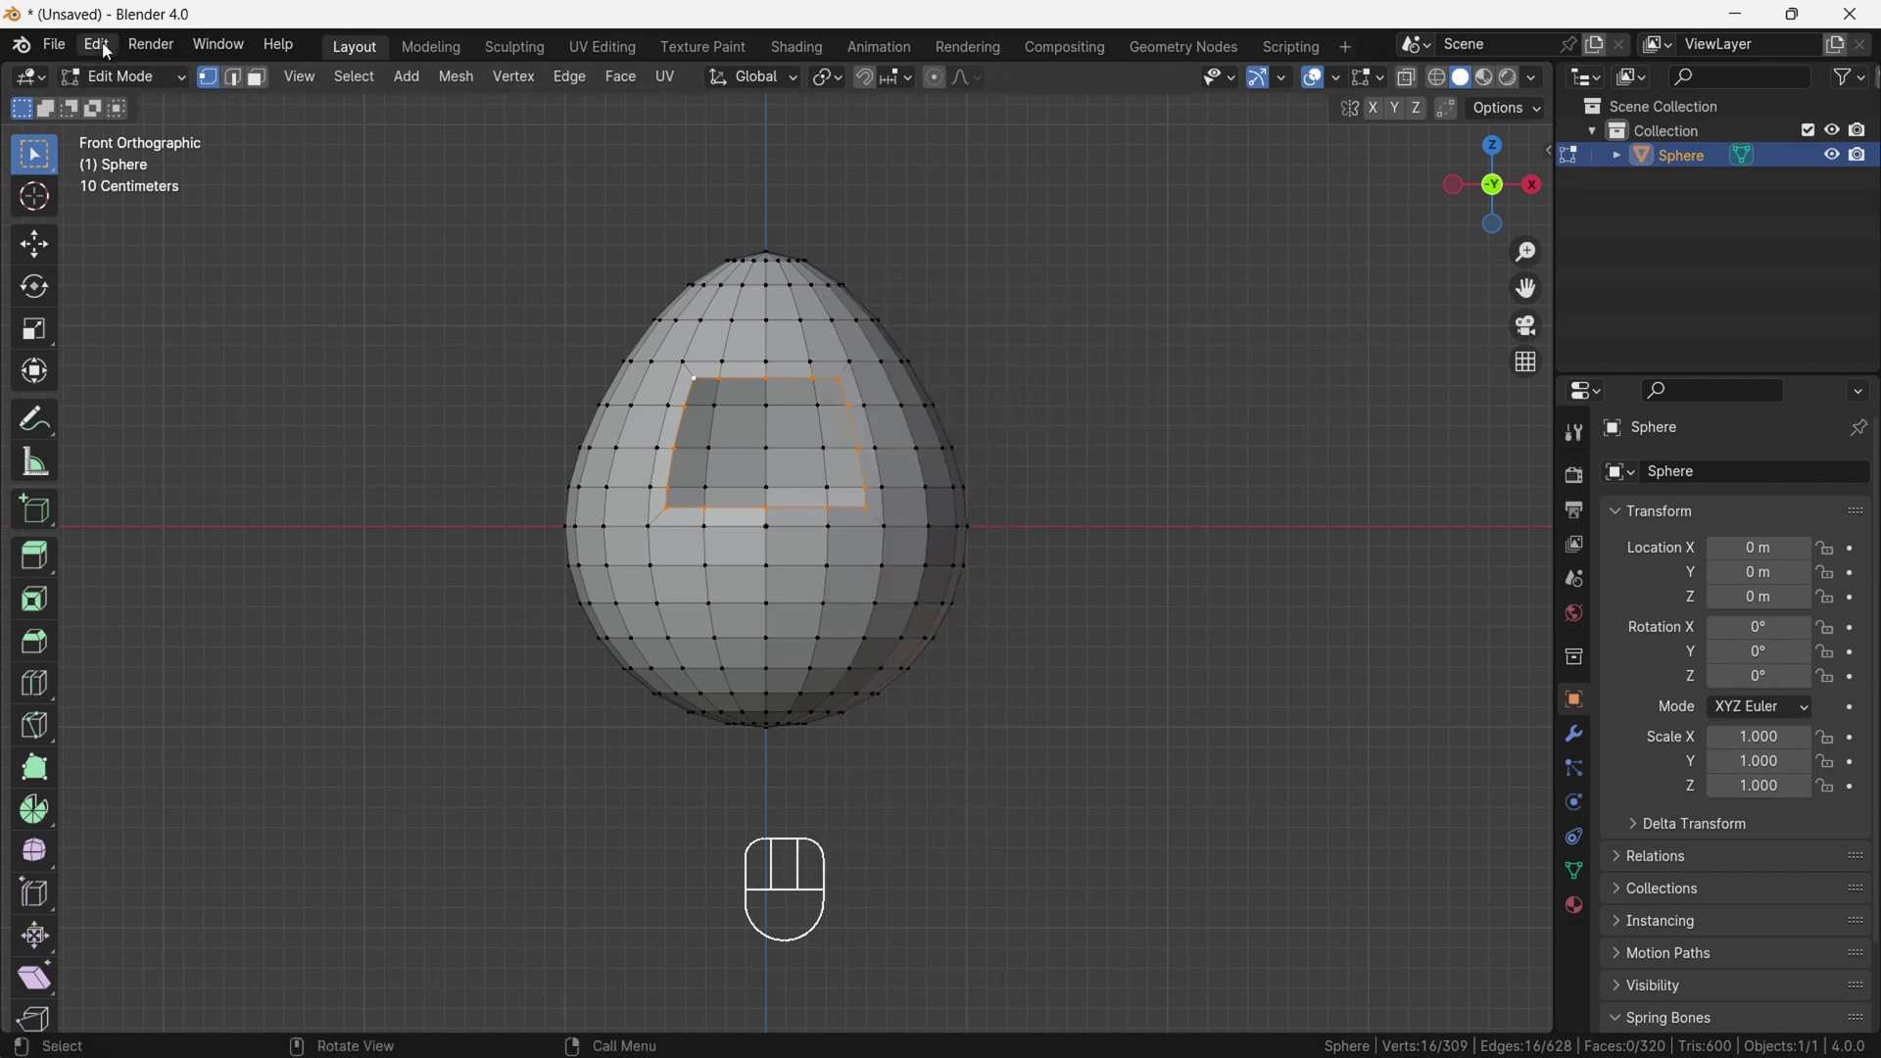
- Search the add-on preferences for "LOO", check that LoopTools is enabled and look at its details
{"action": "left_click", "coordinate": [97, 46]}
{"action": "left_click", "coordinate": [143, 363]}
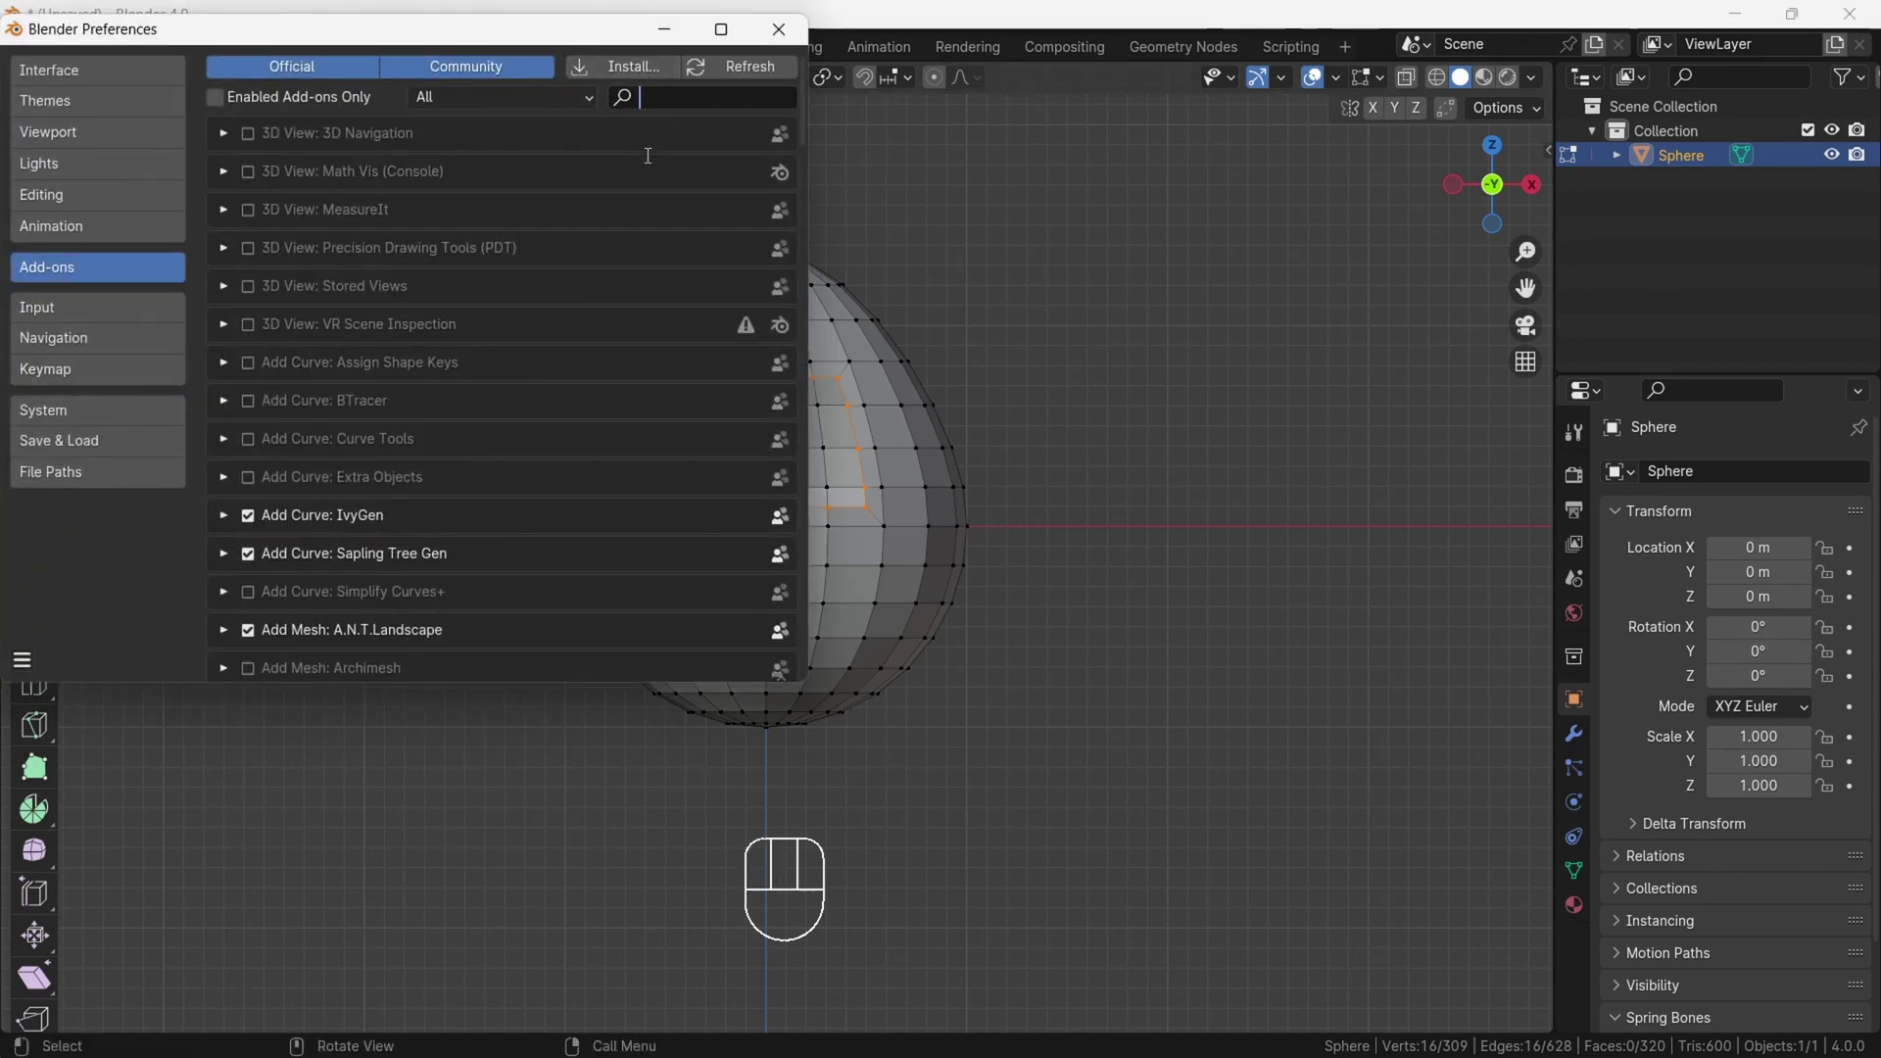
{"action": "type", "text": "LOO"}
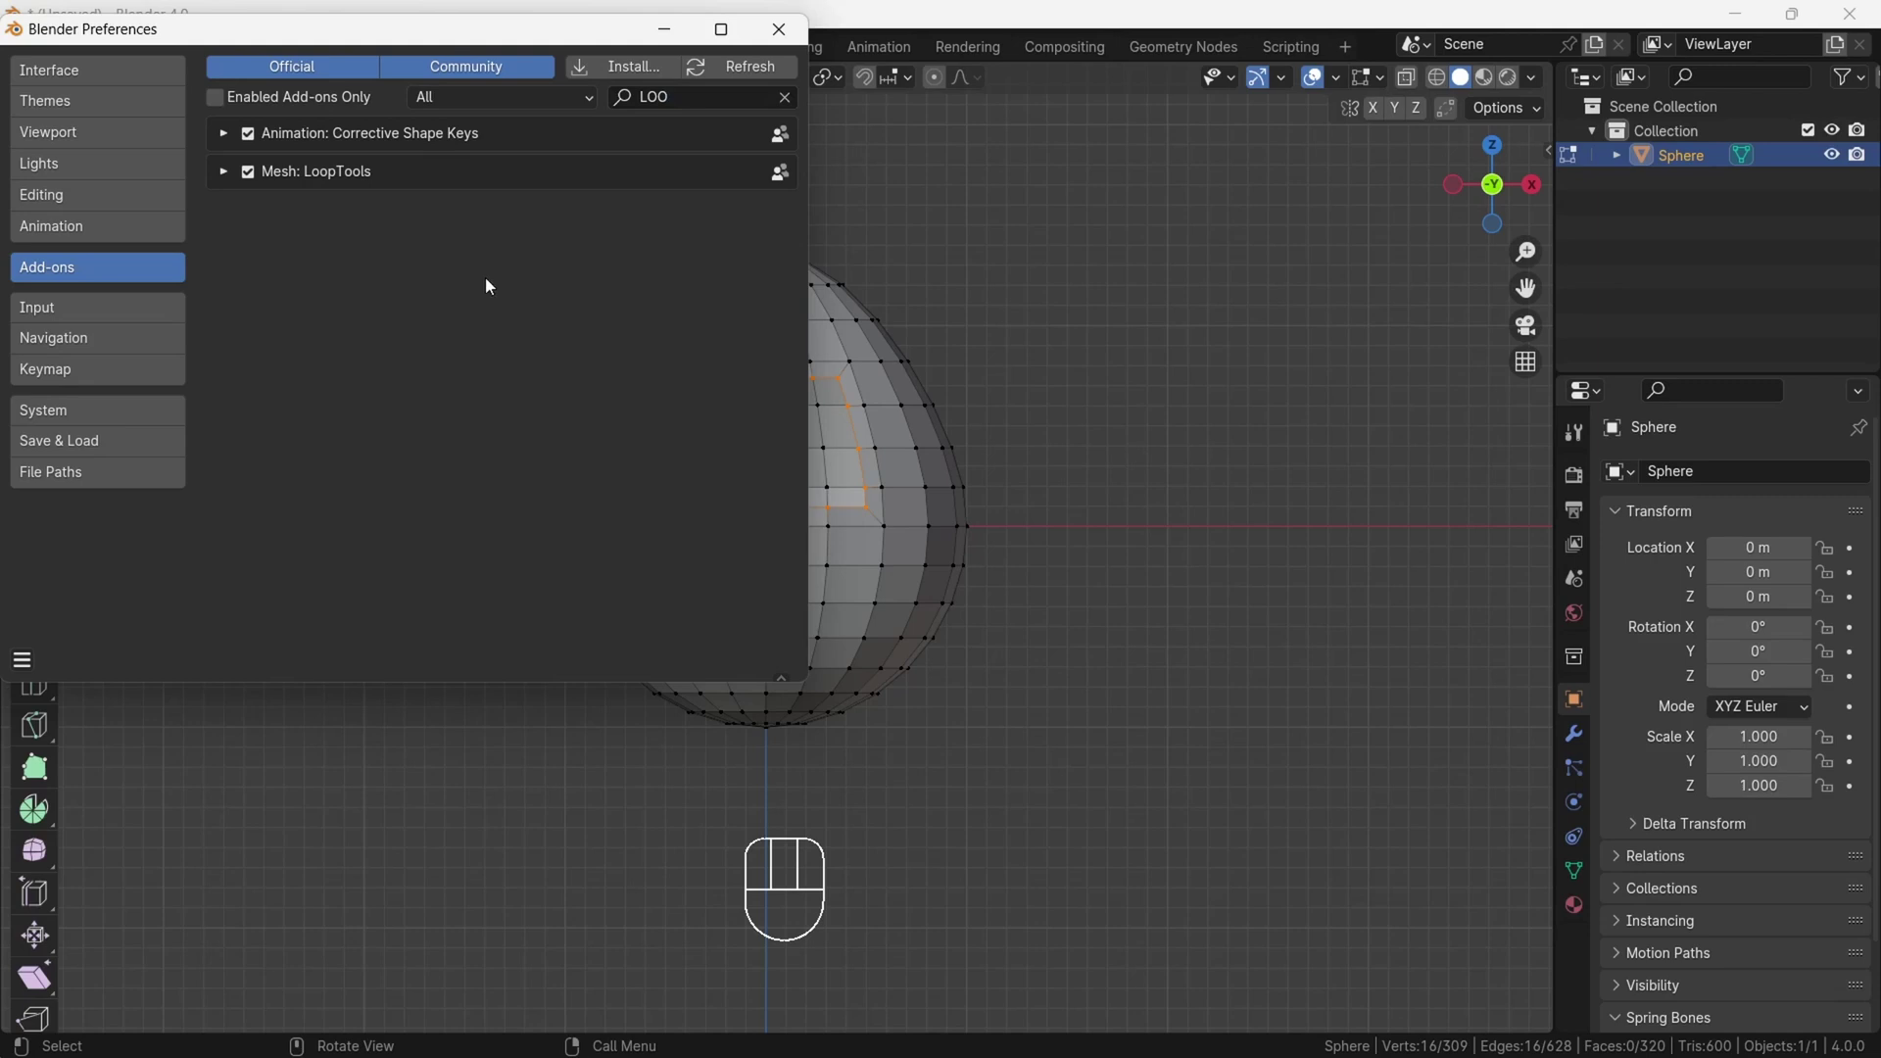
{"action": "left_click", "coordinate": [223, 173]}
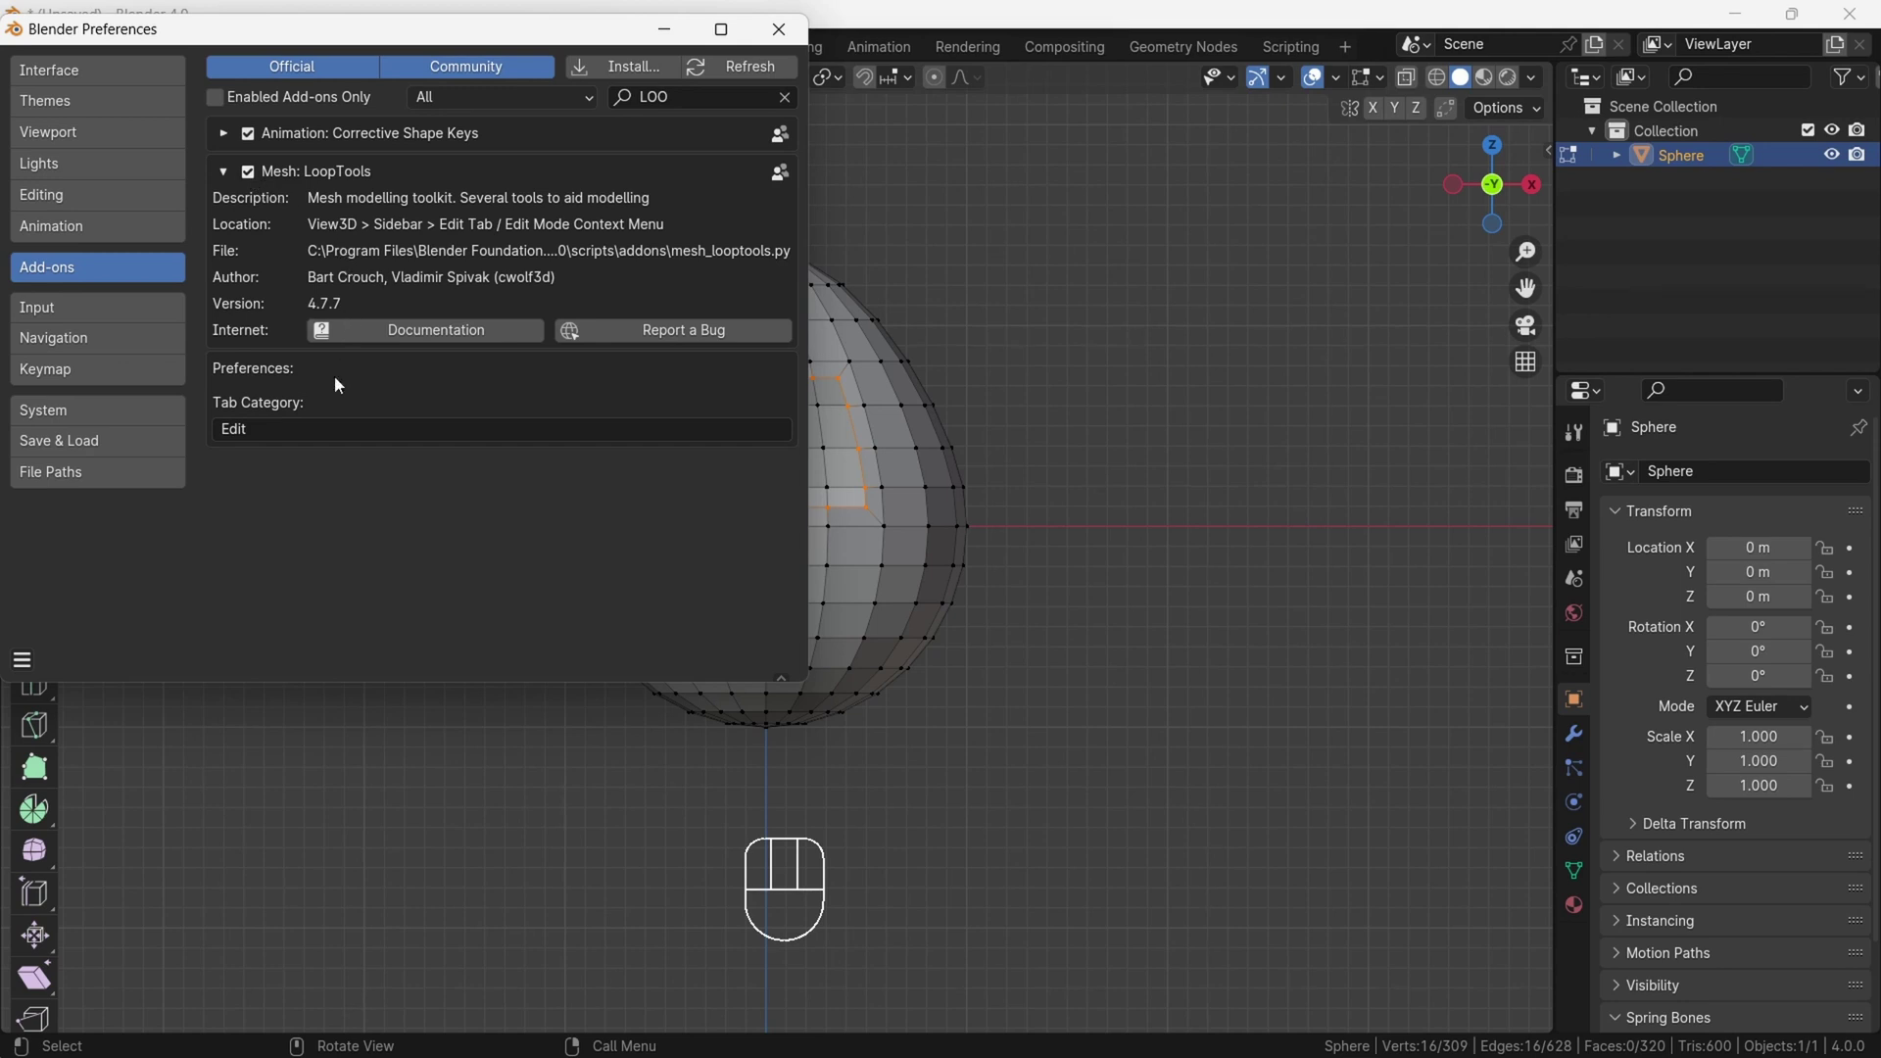
{"action": "left_click", "coordinate": [780, 29]}
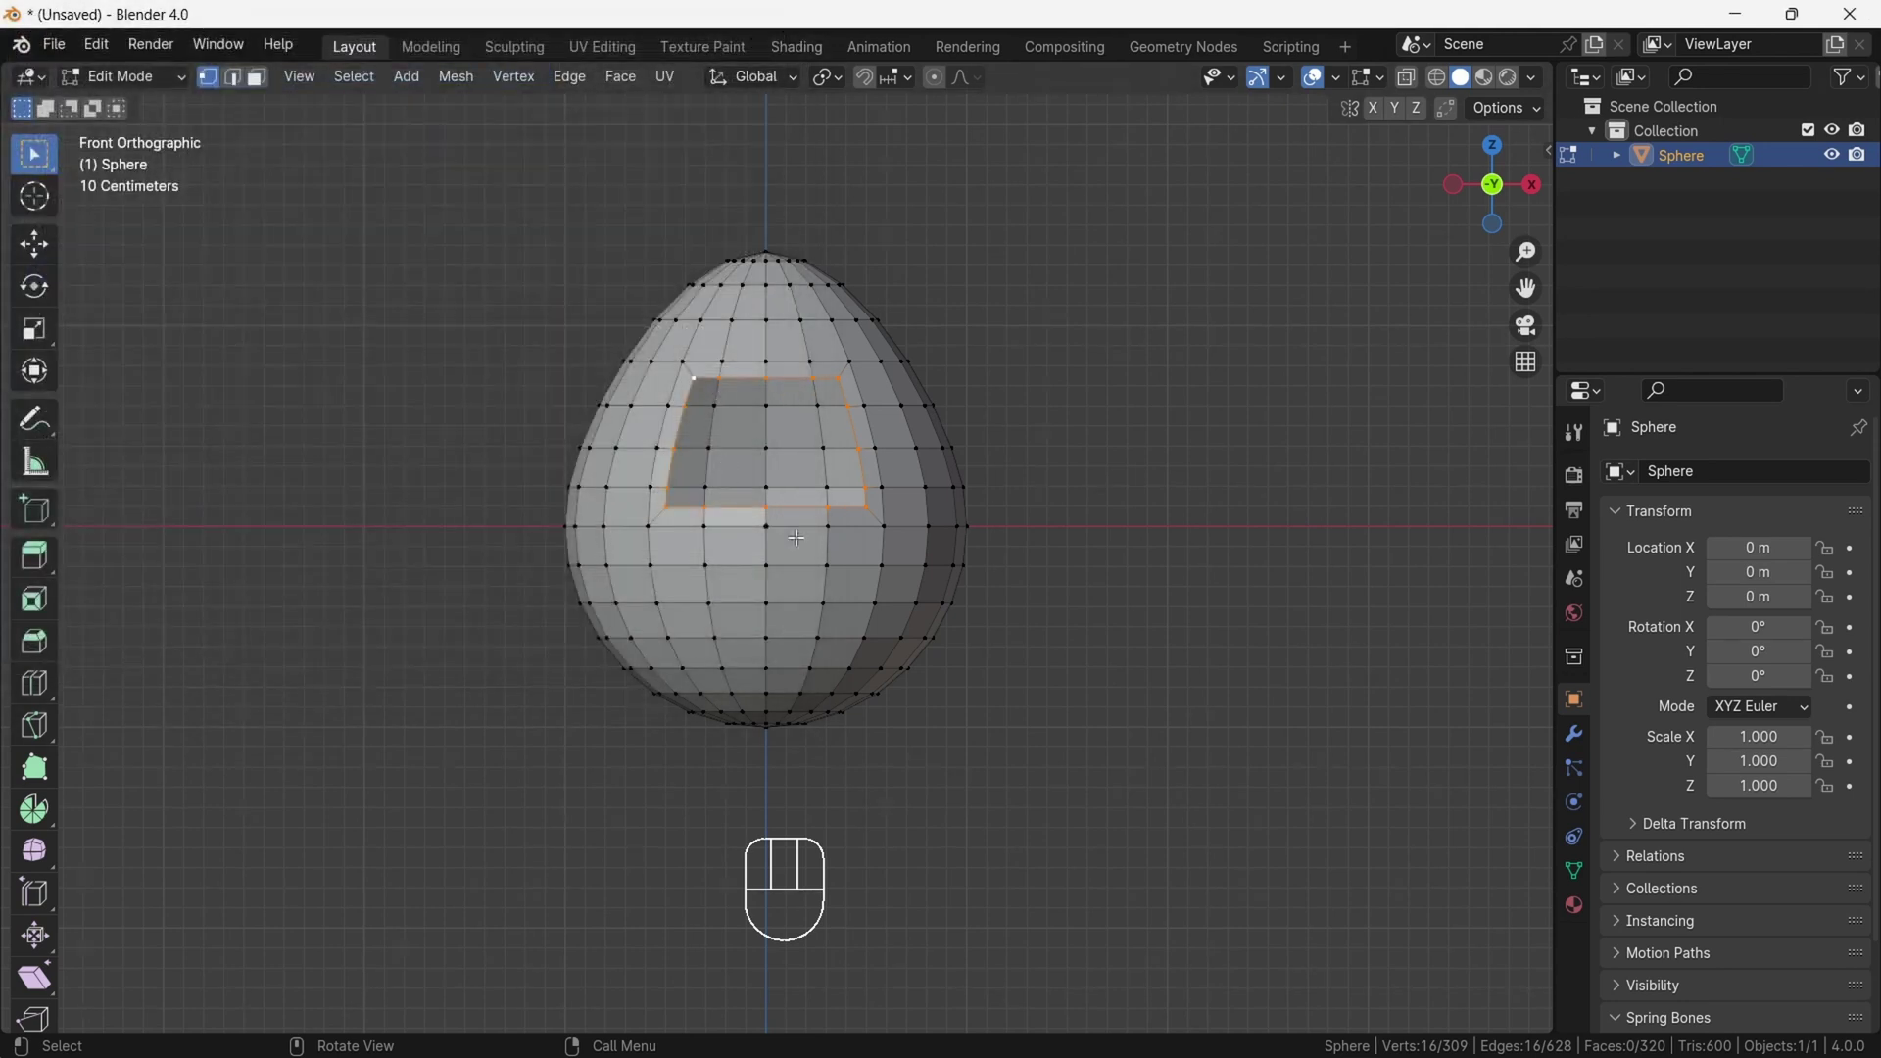
- Reshape the hole's border into a circle with LoopTools, and scale the circle to about 0.795
{"action": "right_click", "coordinate": [1073, 307]}
{"action": "mouse_move", "coordinate": [1032, 272]}
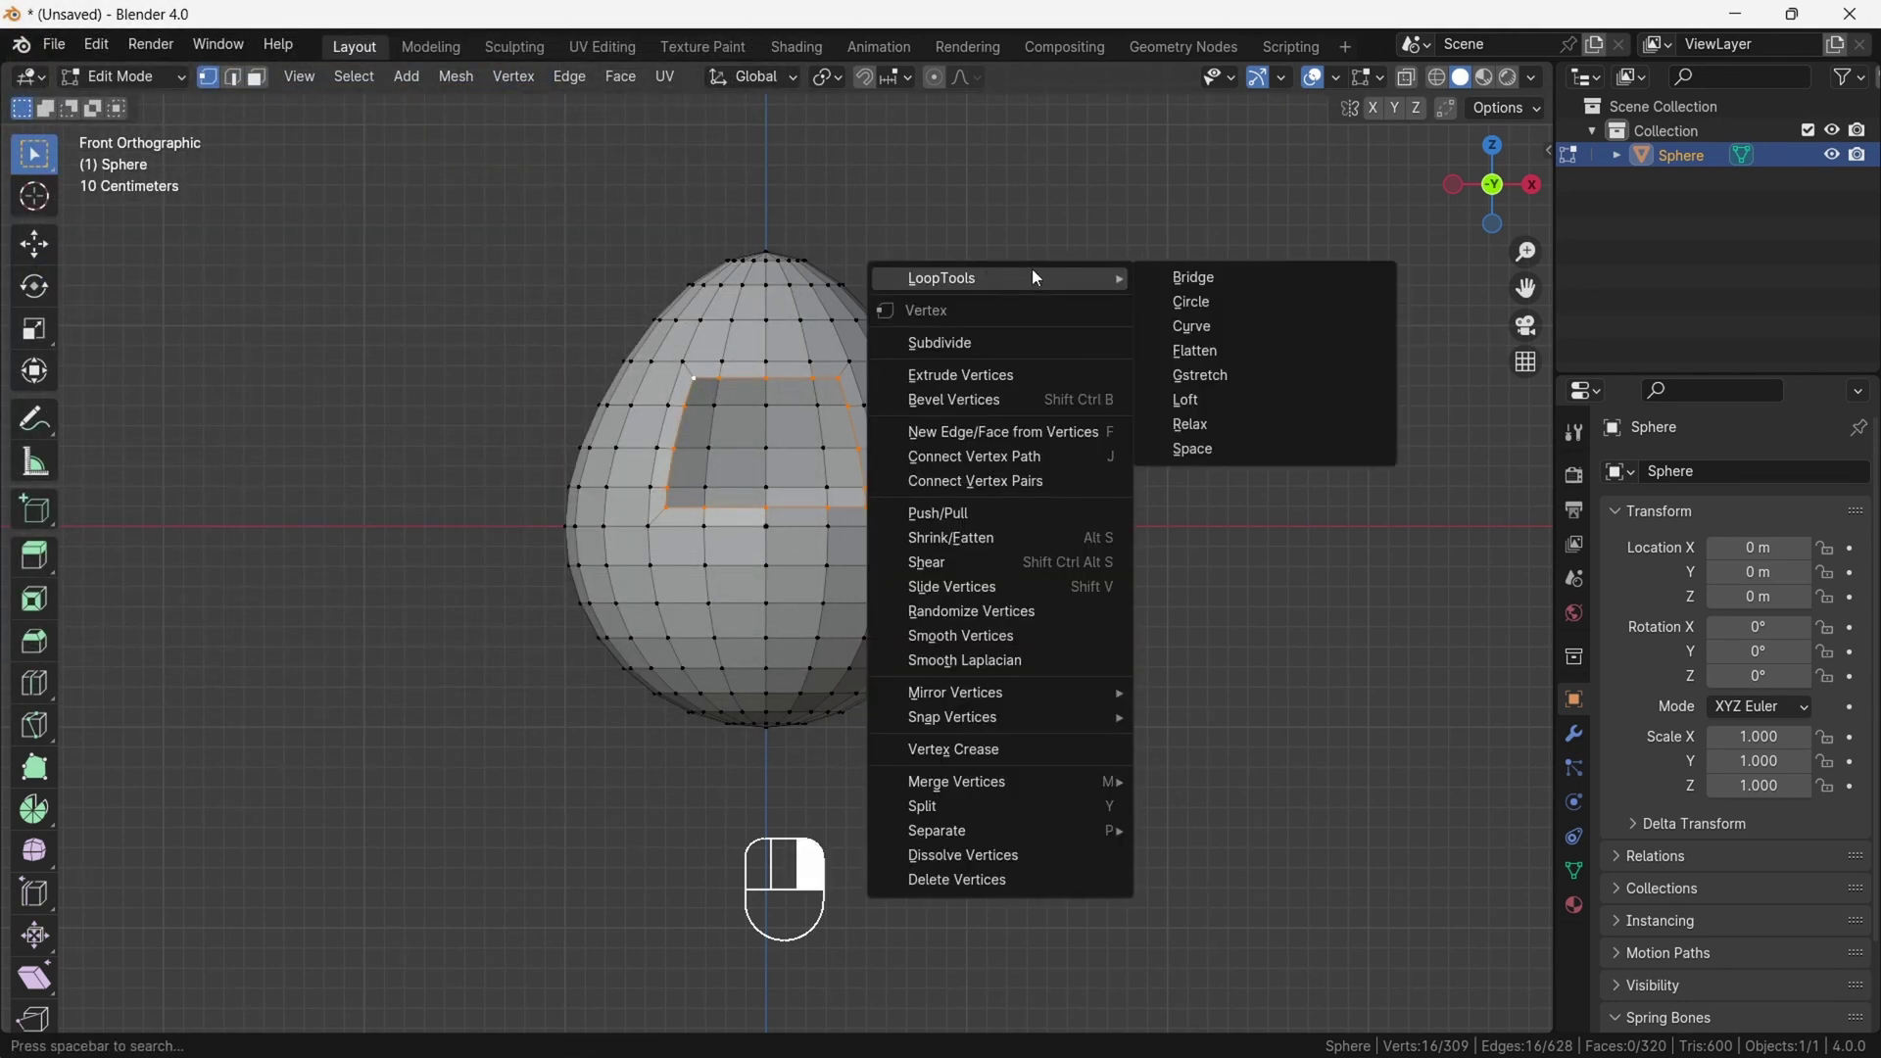
{"action": "left_click", "coordinate": [1187, 305]}
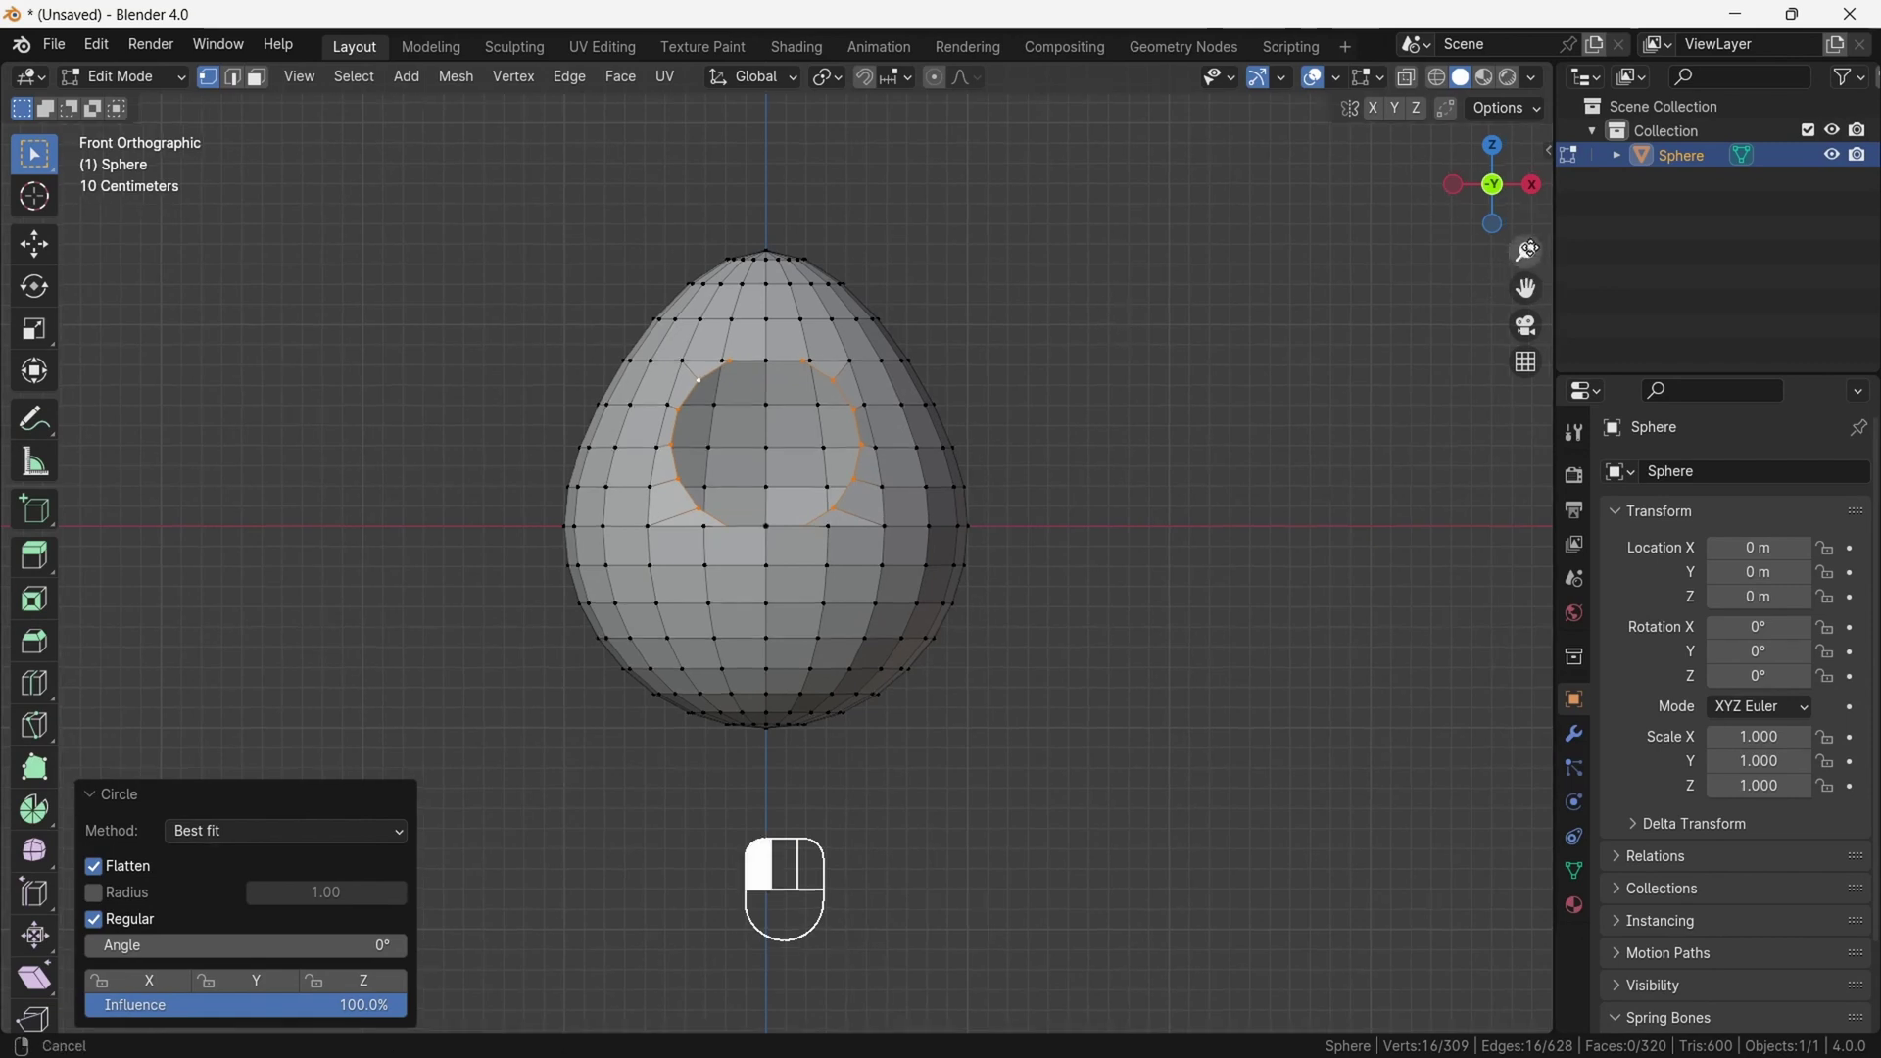
{"action": "scroll", "coordinate": [1488, 290], "scroll_direction": "up", "scroll_amount": 2}
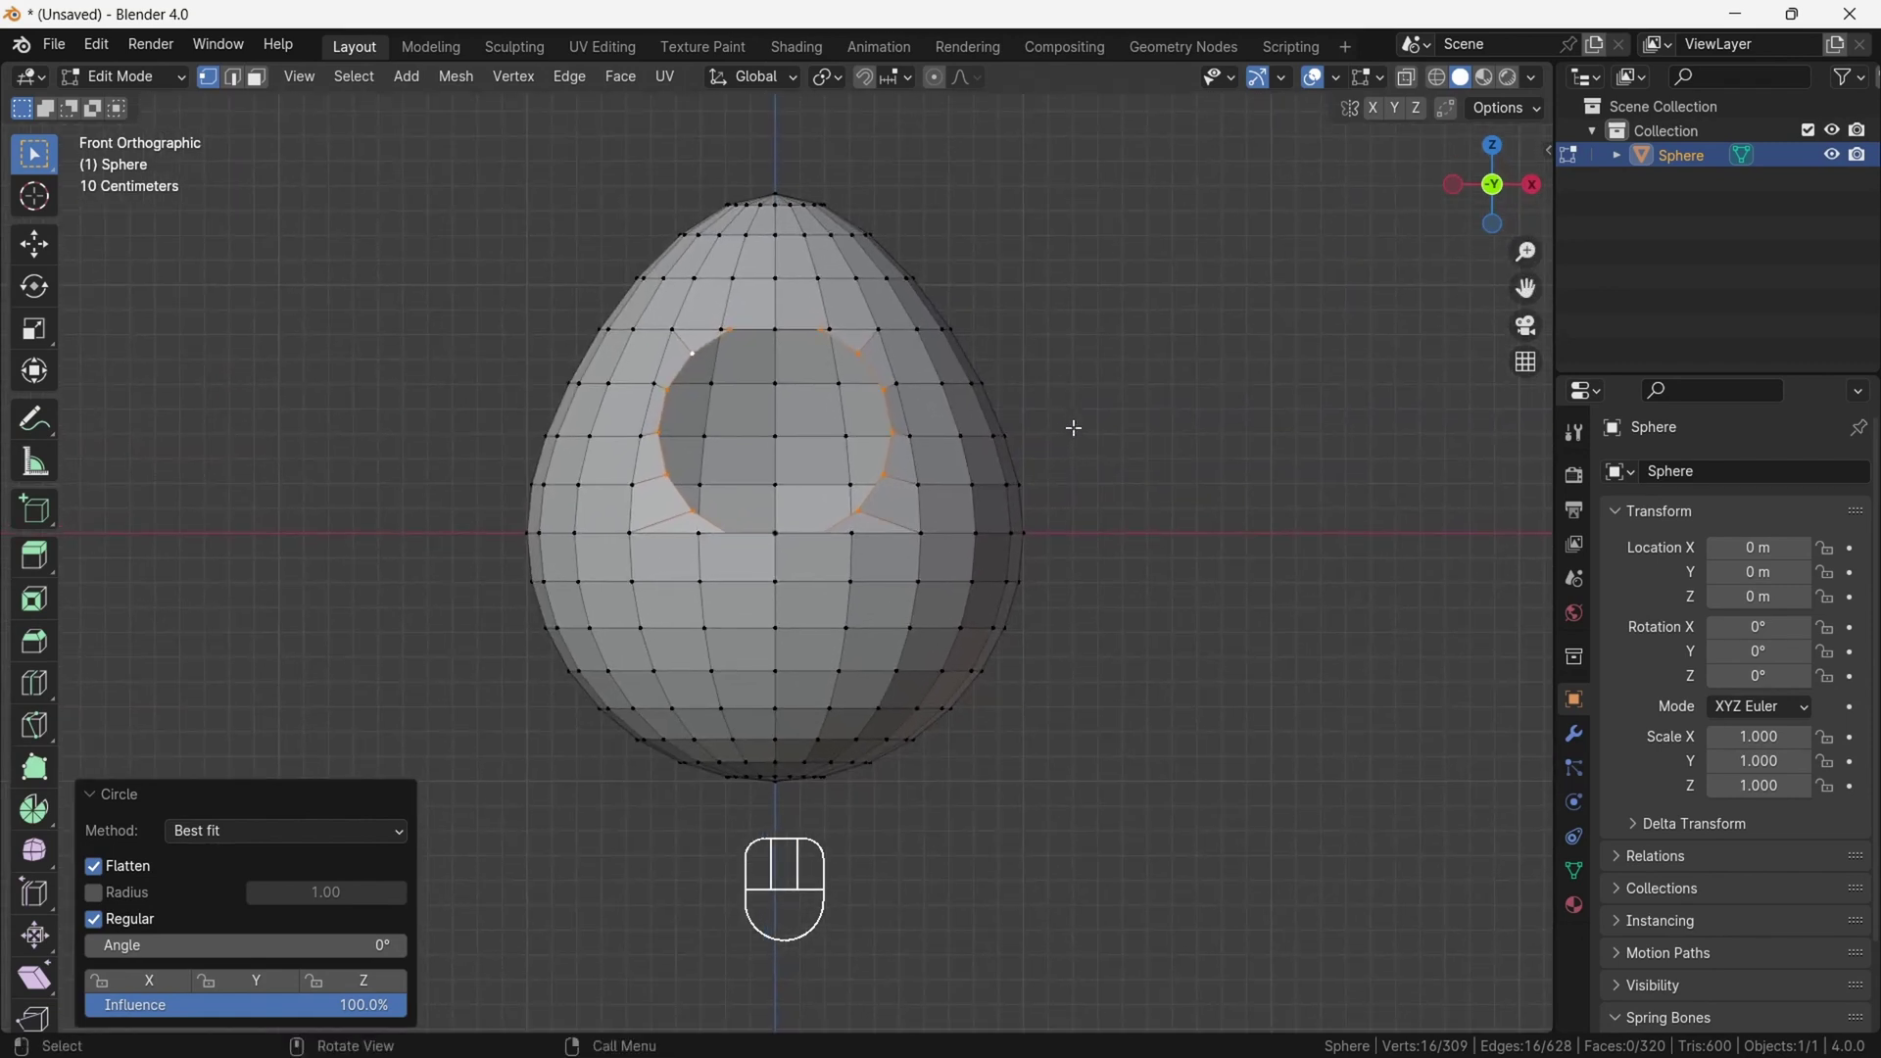
{"action": "key", "text": "s"}
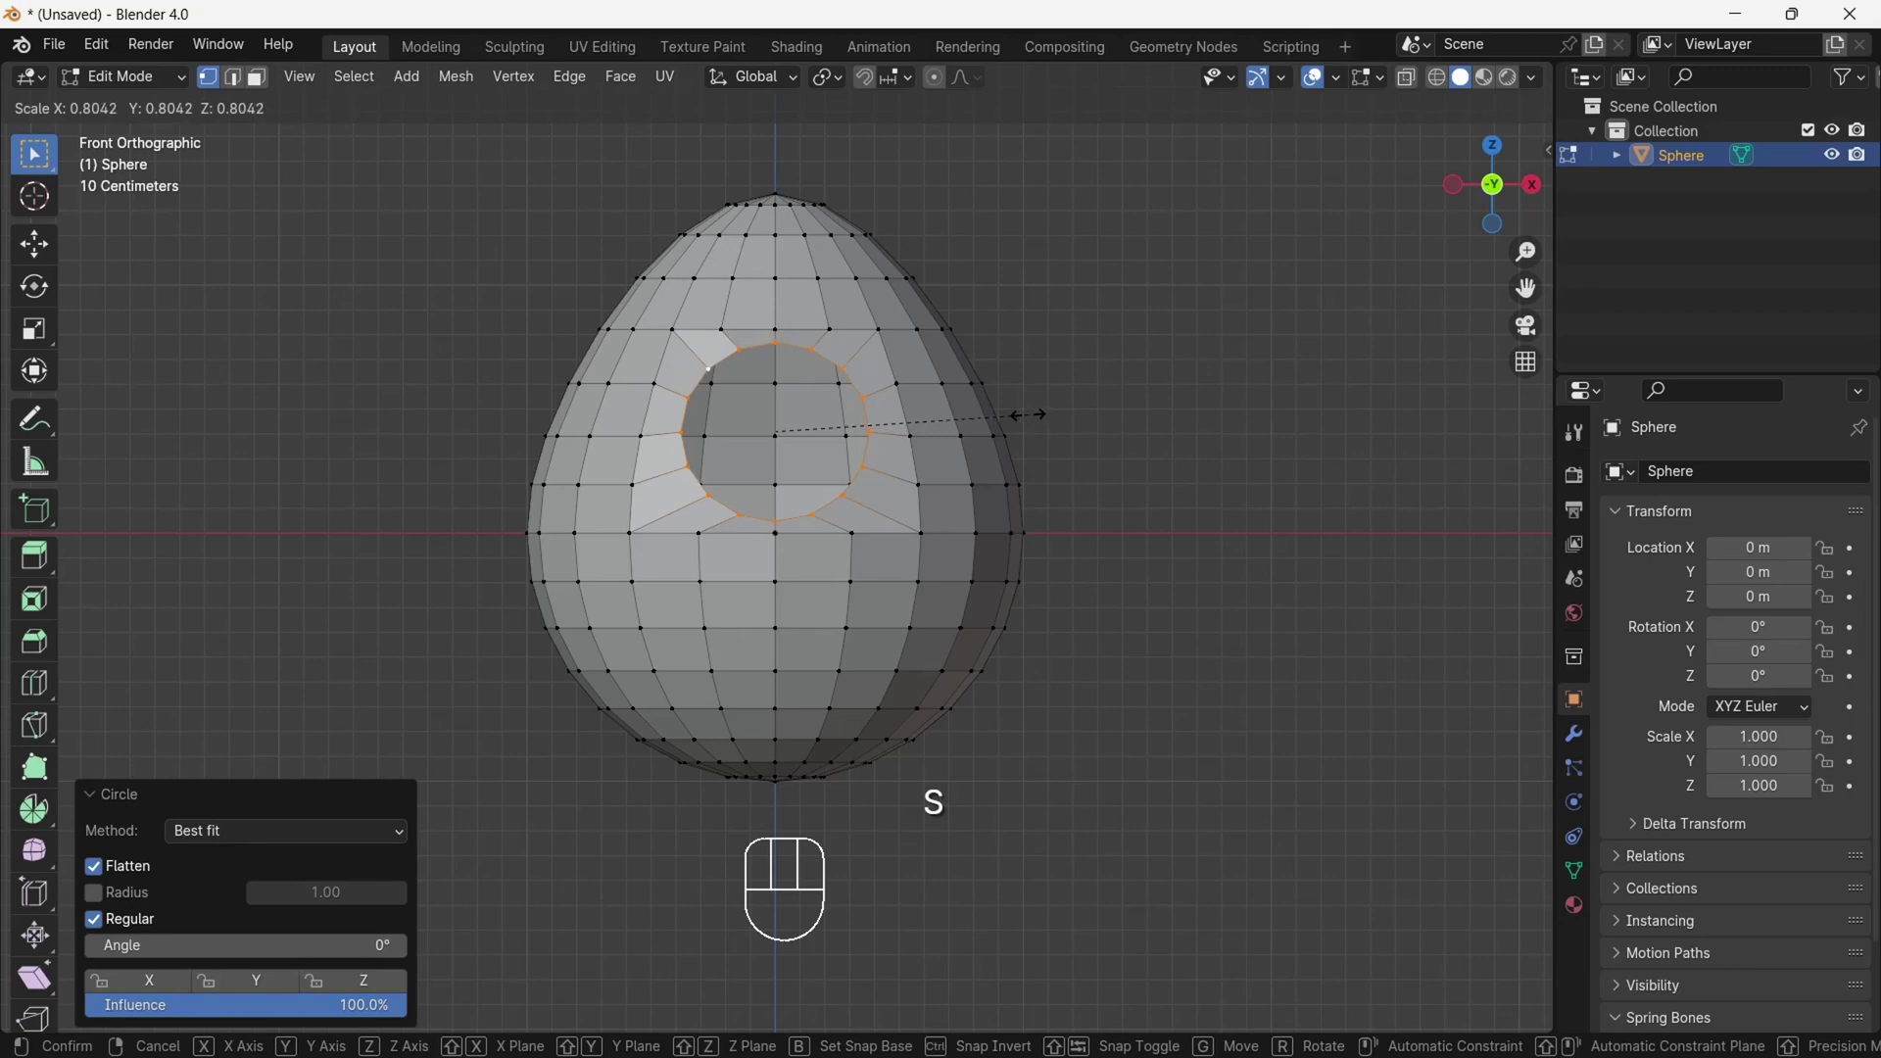
{"action": "left_click", "coordinate": [1024, 414]}
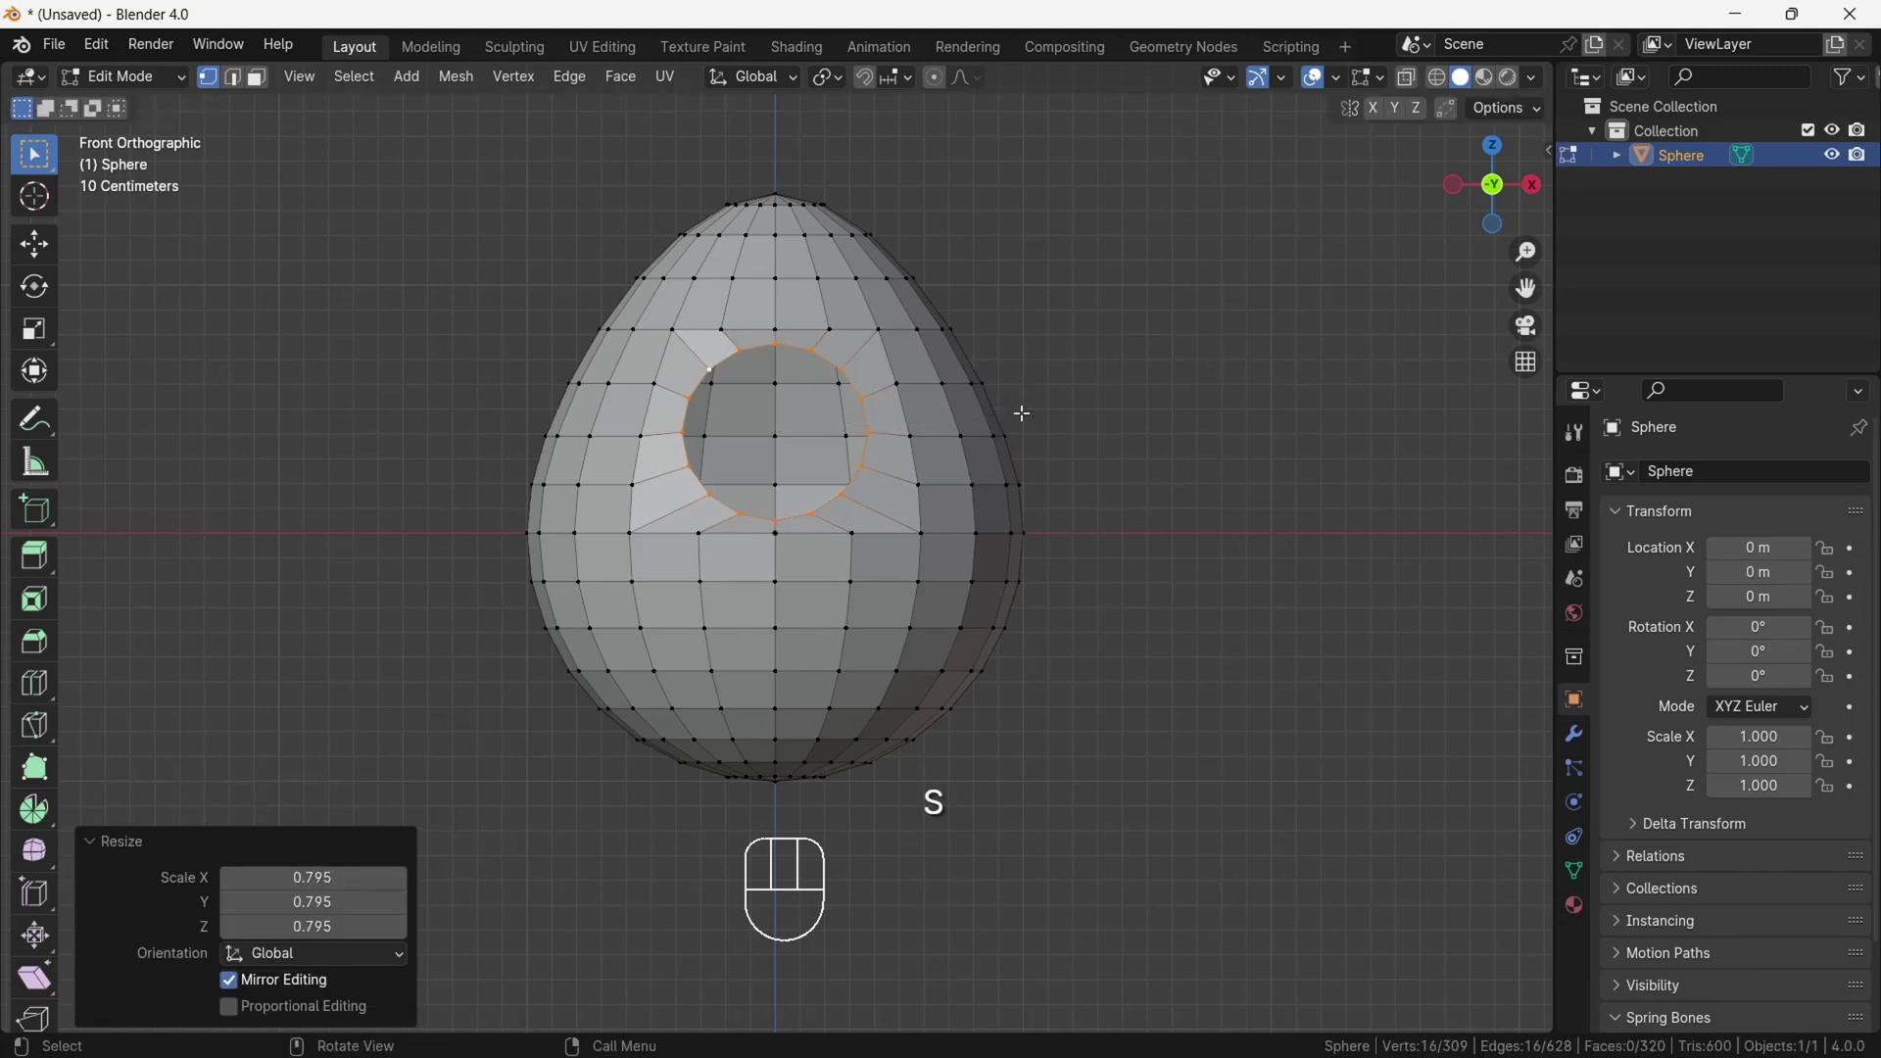
- Select the closed loop of 16 vertices surrounding the round hole and smooth its vertices
{"action": "left_click", "coordinate": [672, 330]}
{"action": "left_click", "coordinate": [879, 330], "text": "ctrl"}
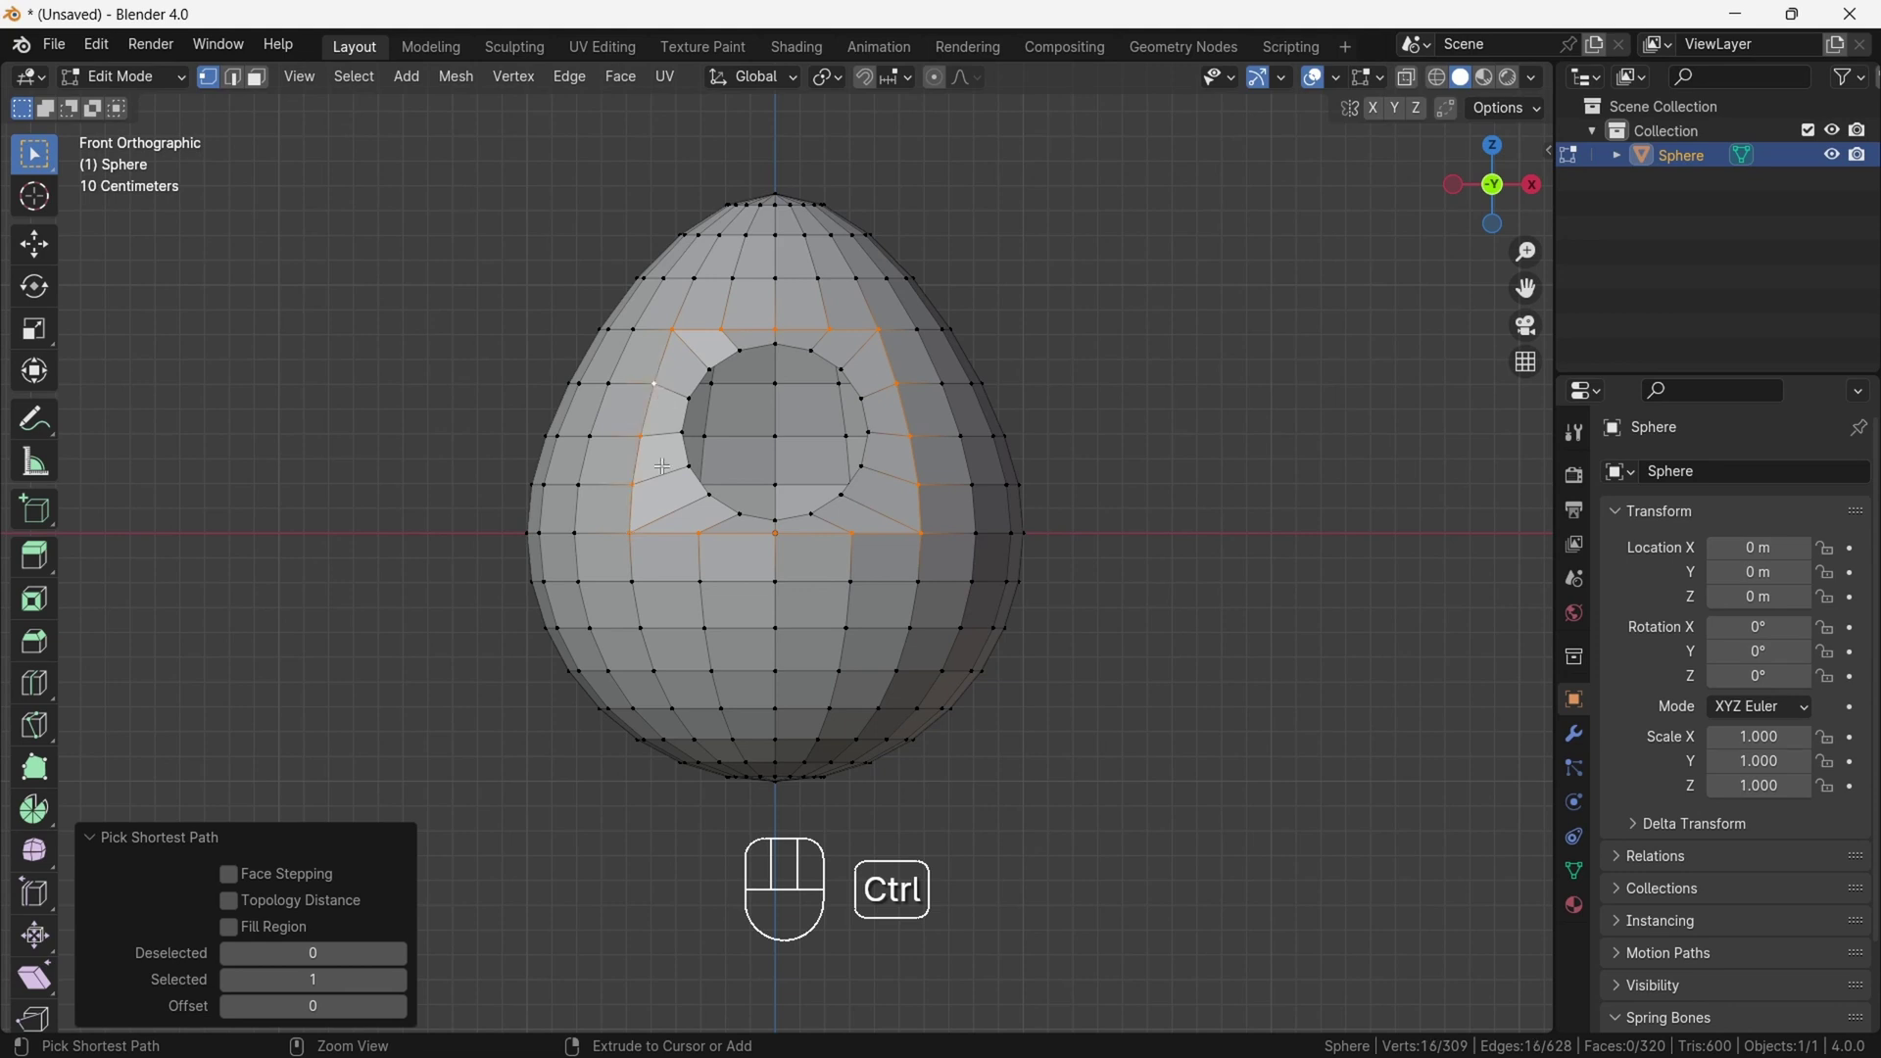
{"action": "right_click", "coordinate": [1068, 300]}
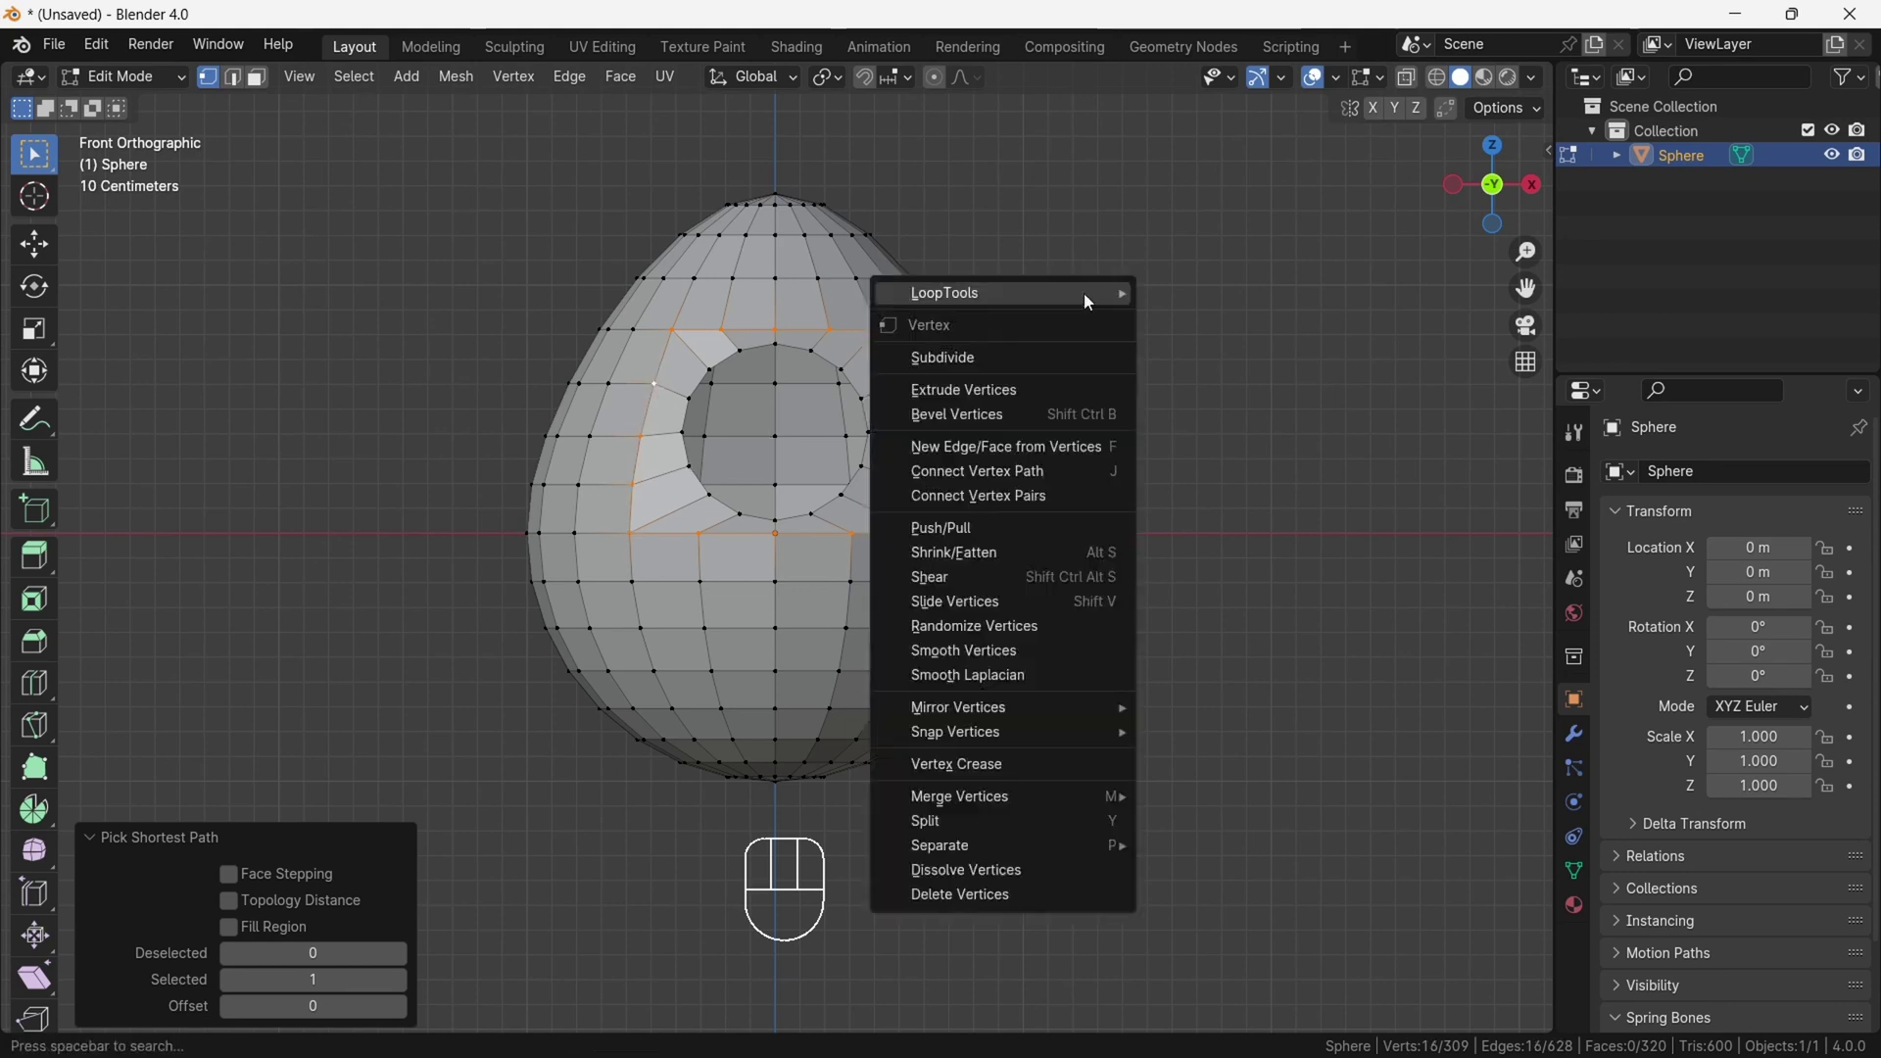
{"action": "left_click", "coordinate": [1002, 653]}
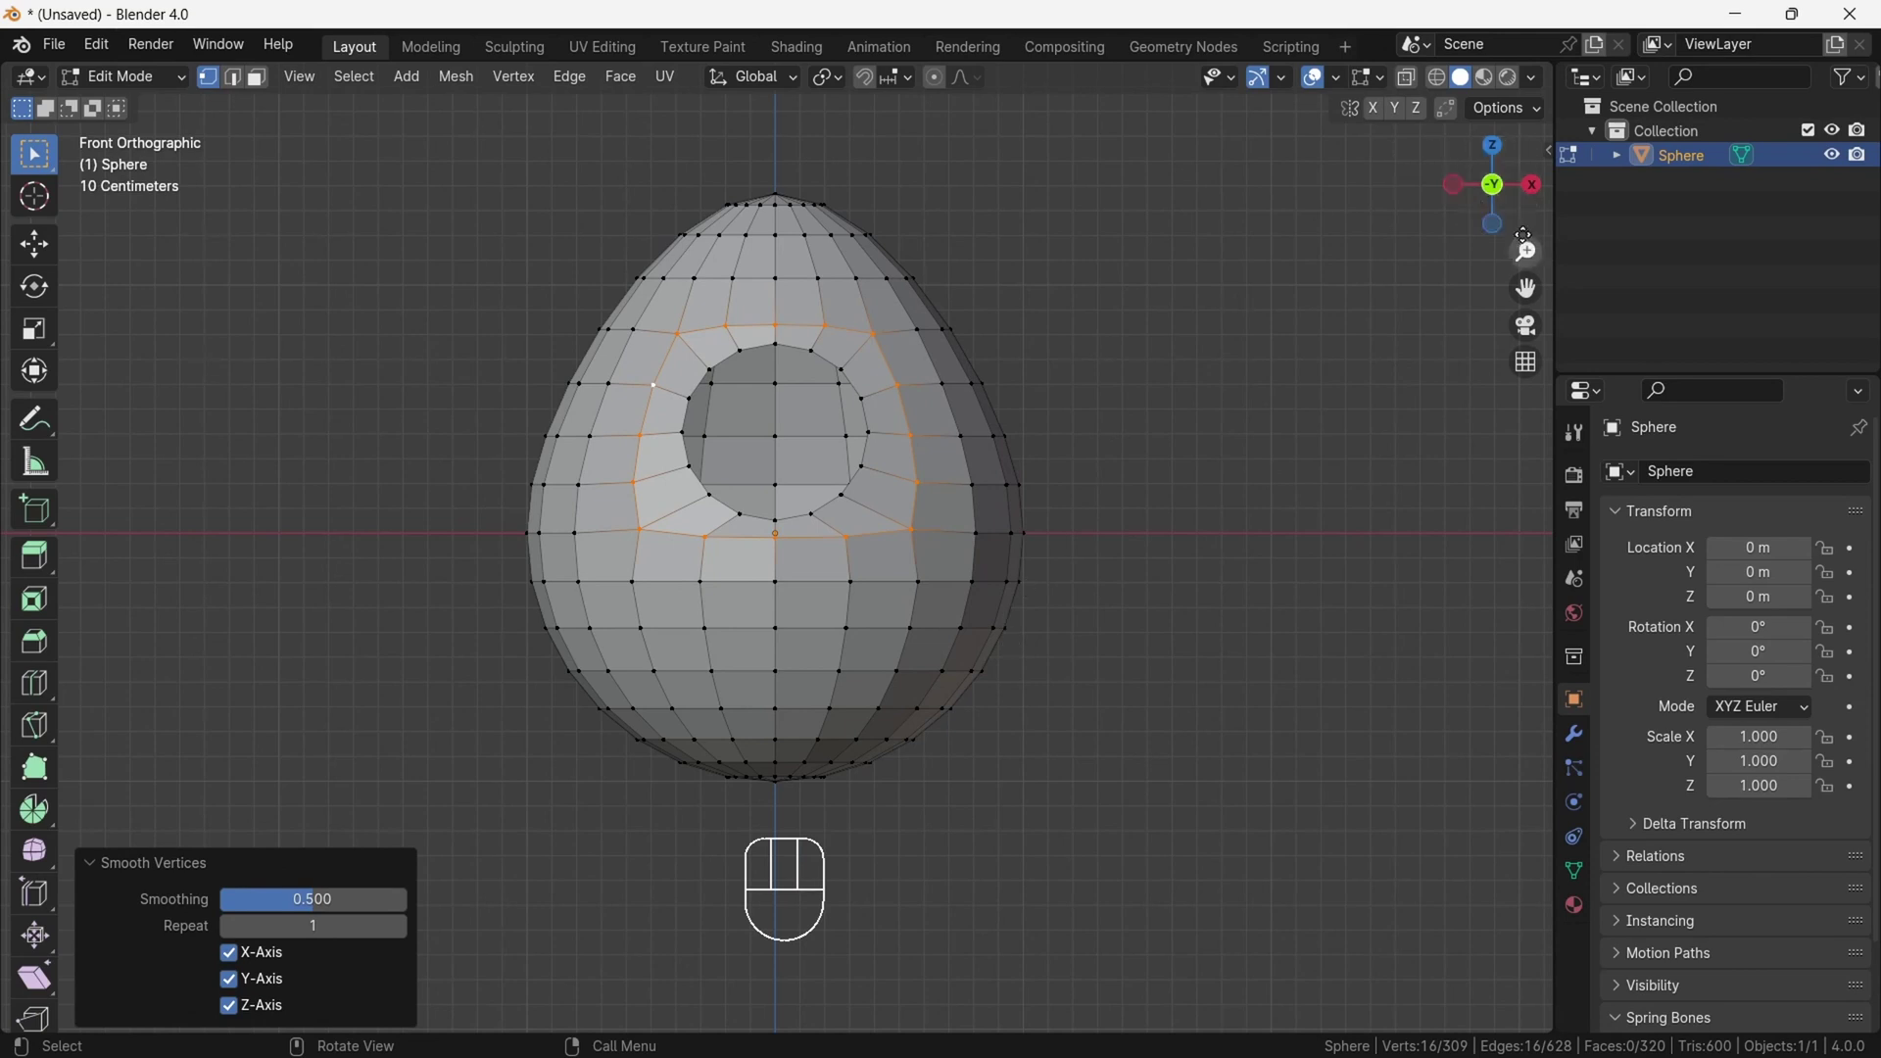
- Select the round hole's border loop, scale it to about 1.073, and scale it again to about 0.974
{"action": "left_click_drag", "start_coordinate": [1449, 167], "coordinate": [1474, 210]}
{"action": "left_click", "coordinate": [1480, 191]}
{"action": "left_click", "coordinate": [888, 345], "text": "alt"}
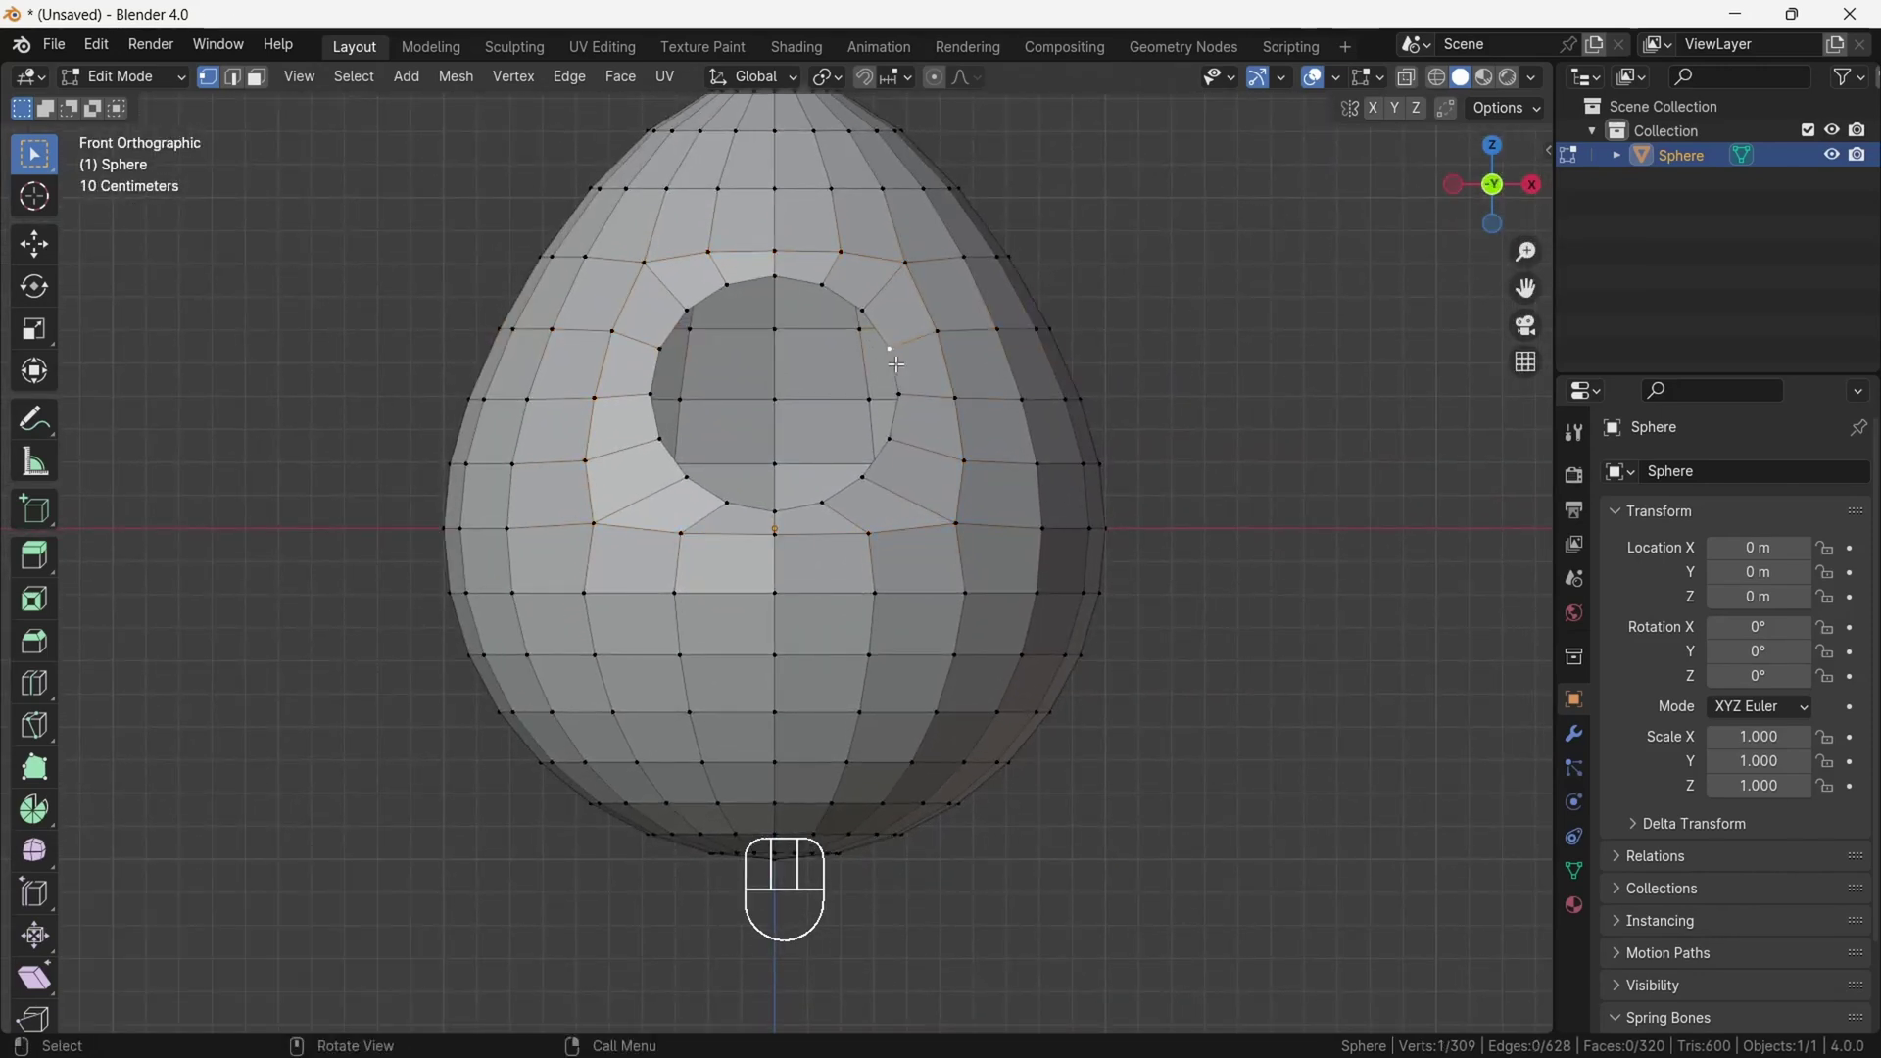
{"action": "key", "text": "s"}
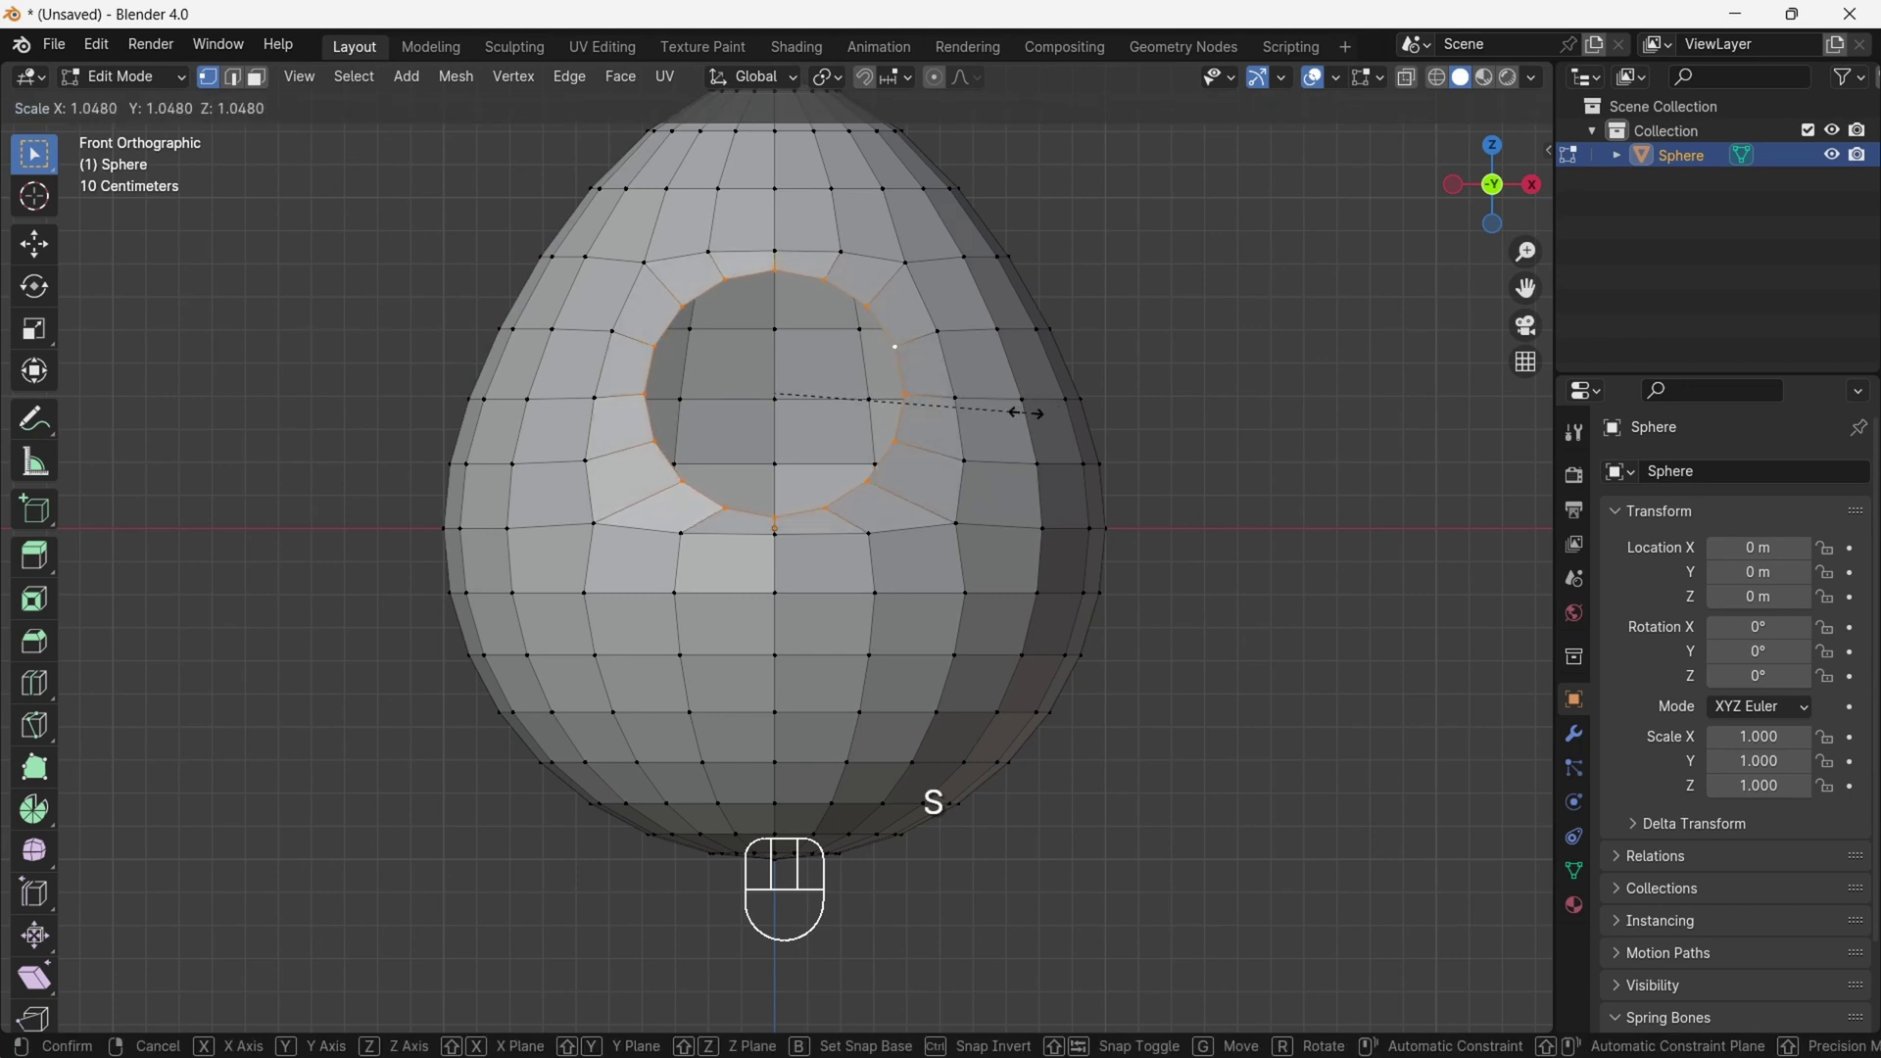
{"action": "left_click", "coordinate": [1035, 416]}
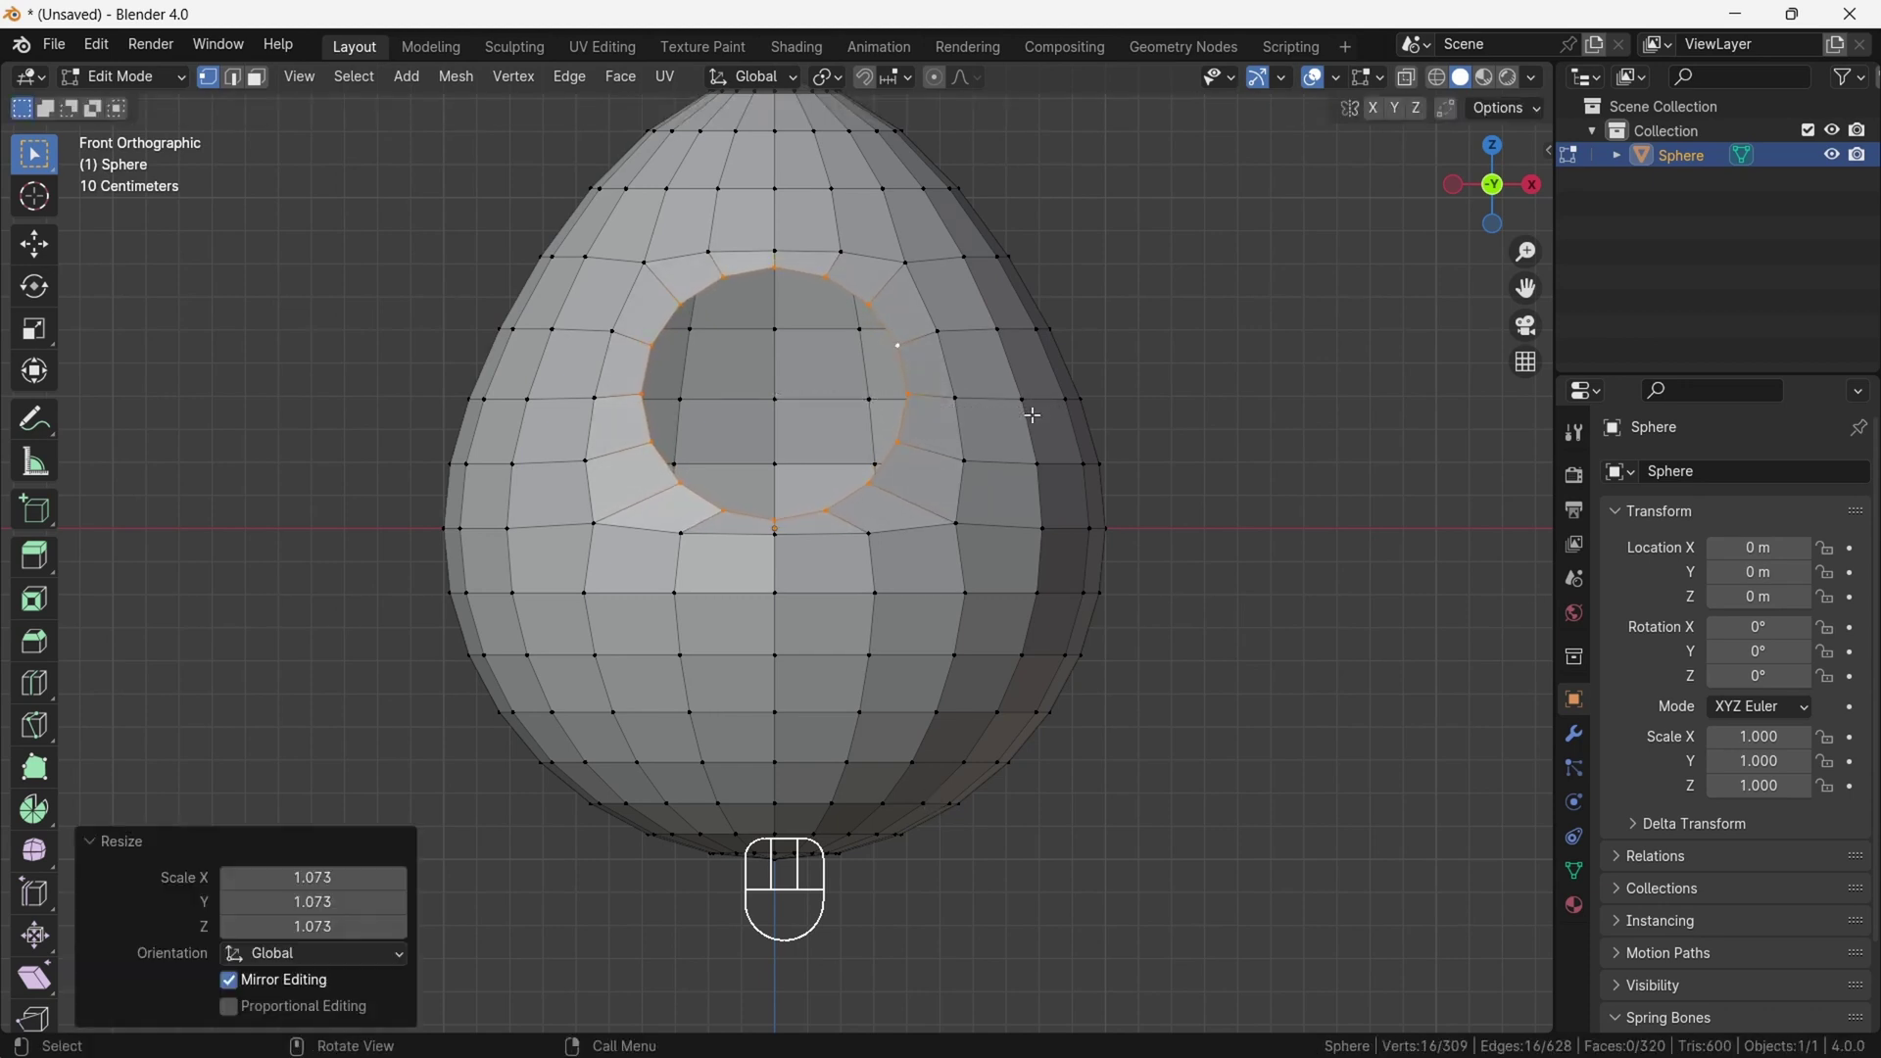
{"action": "key", "text": "s"}
{"action": "left_click", "coordinate": [1154, 378]}
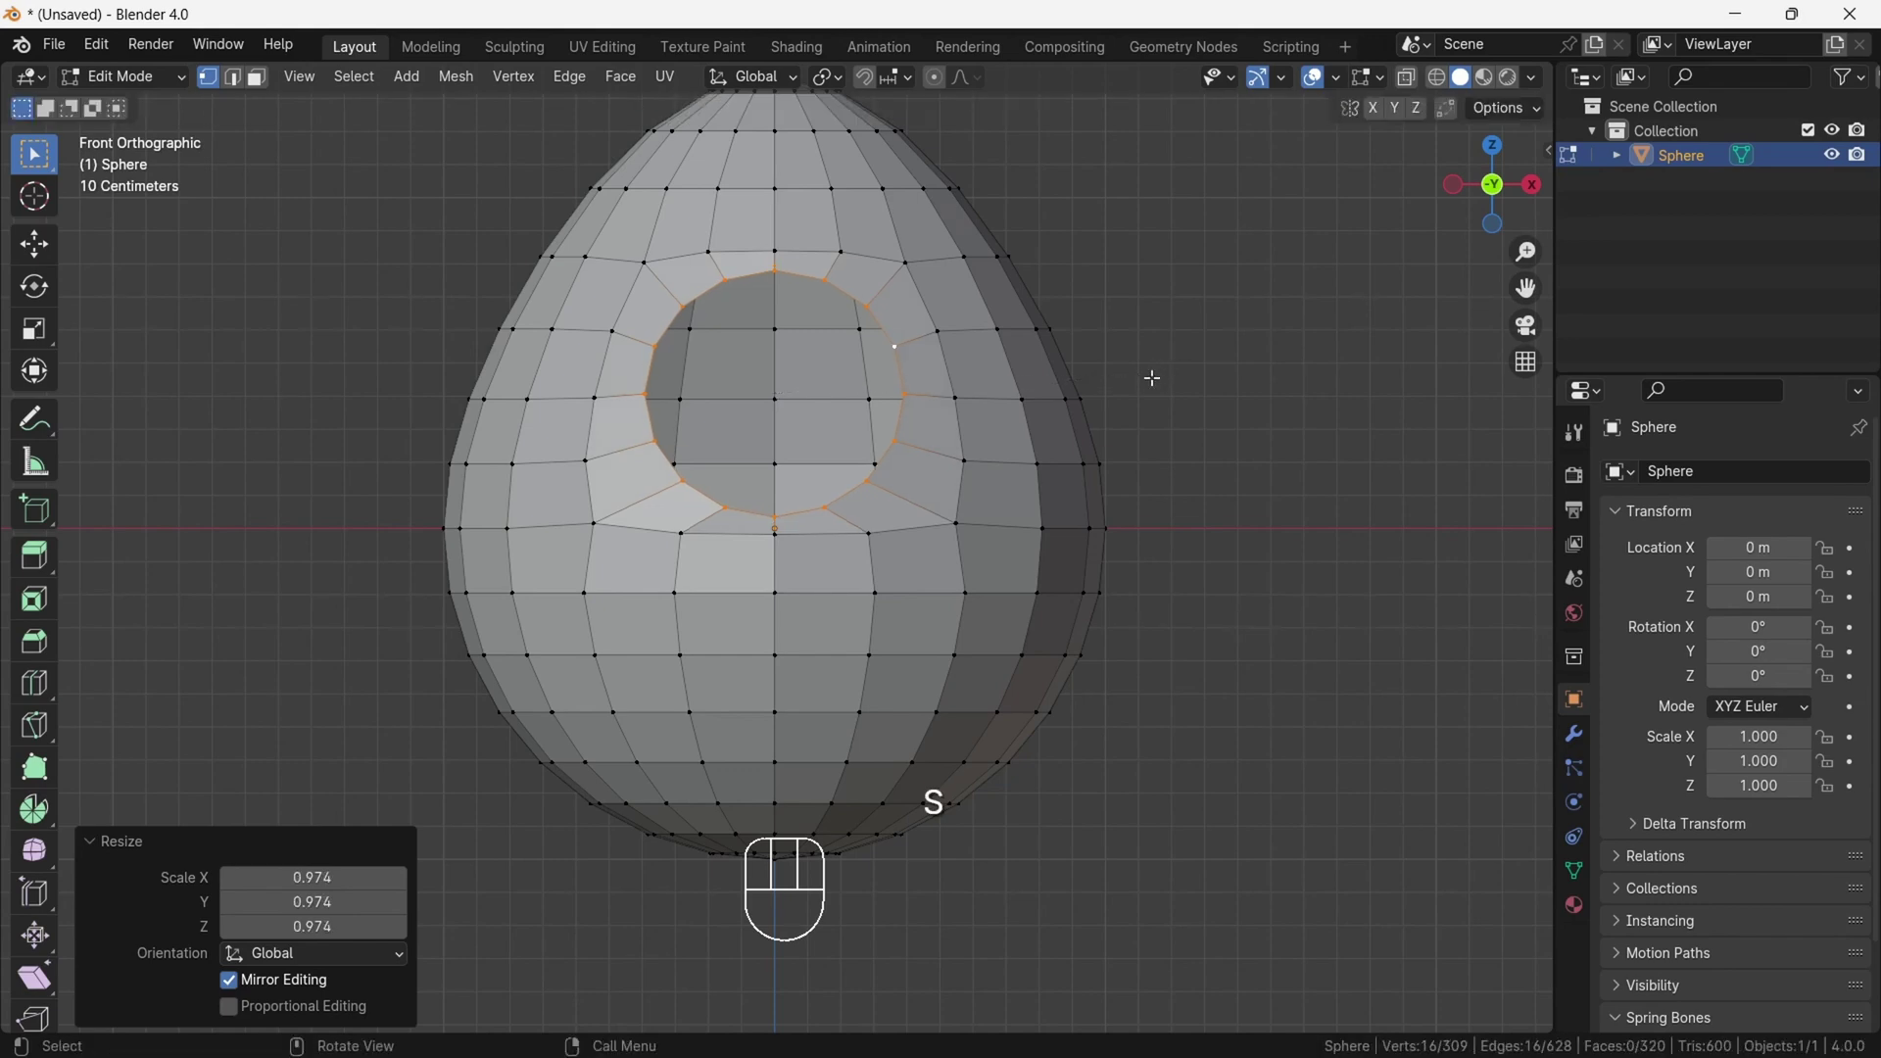
{"action": "left_click", "coordinate": [1212, 331]}
- Try extruding the hole's border about 0.035 m along the global Y axis, and undo the extrusion
{"action": "left_click_drag", "start_coordinate": [1509, 201], "coordinate": [1448, 218]}
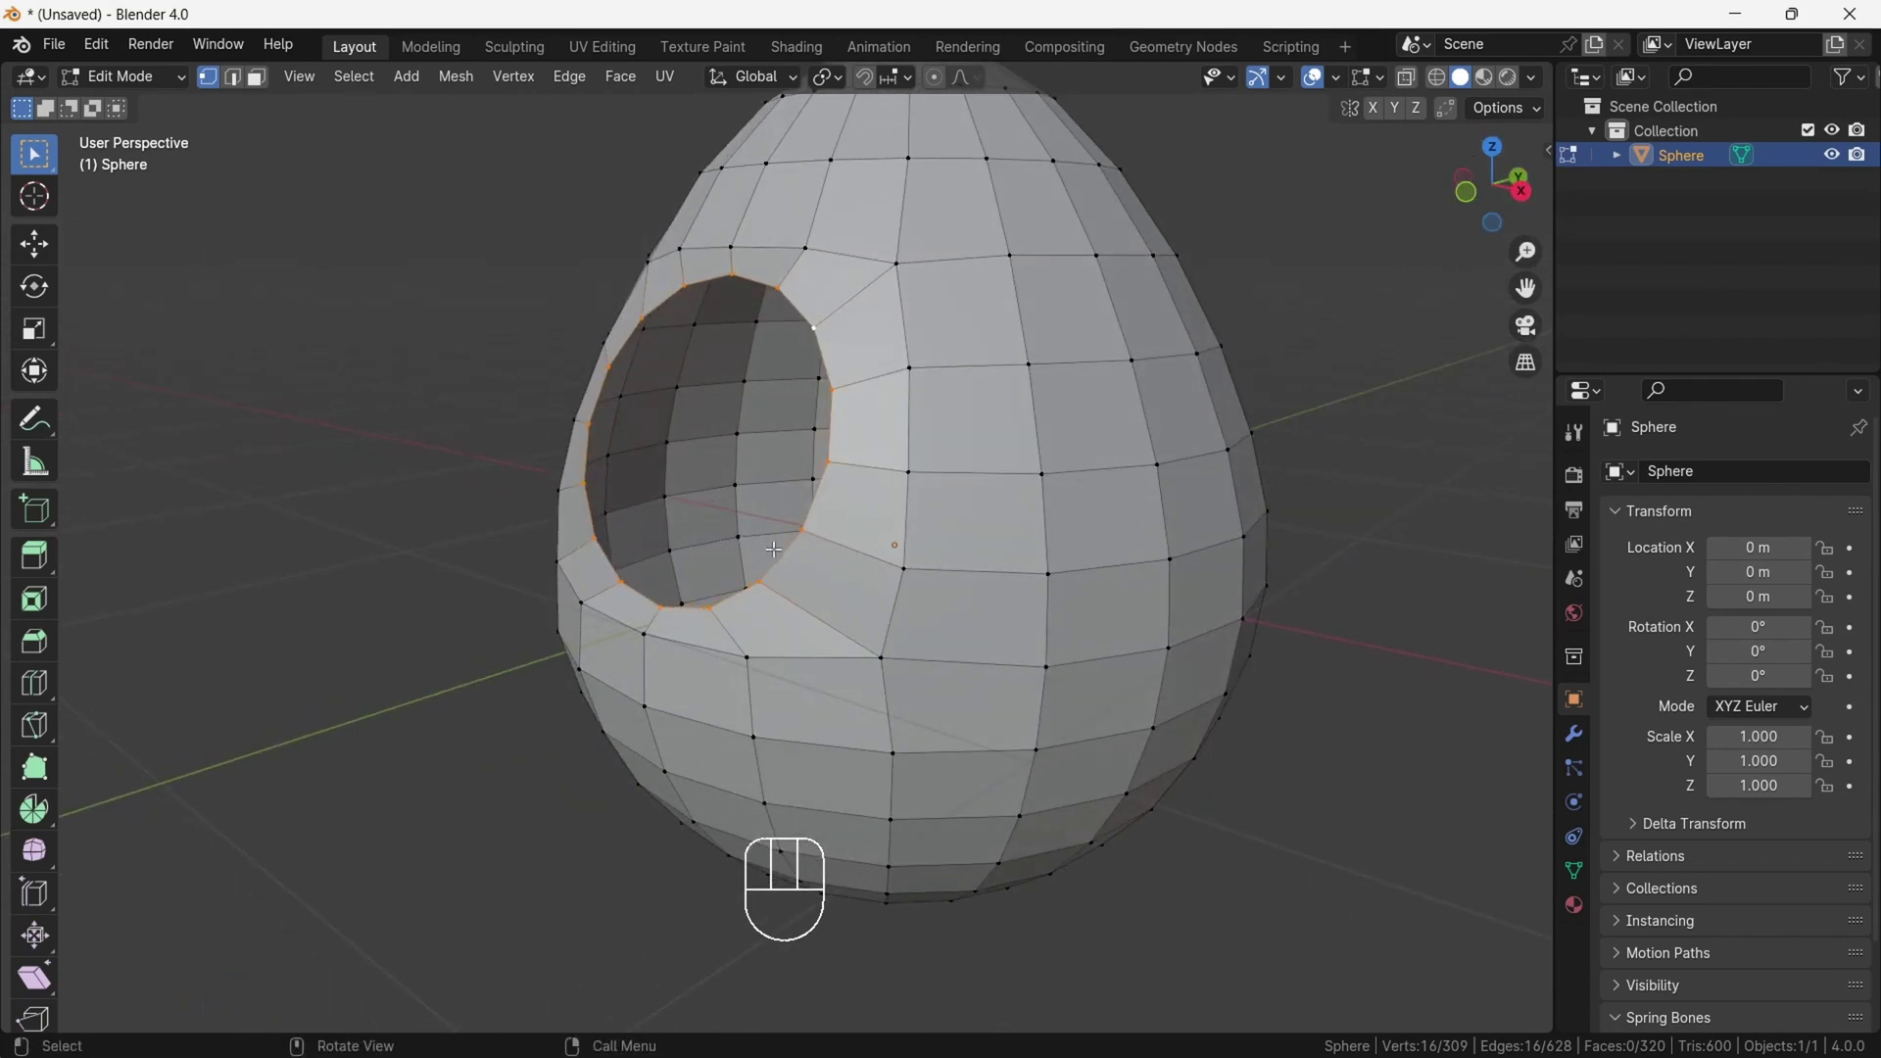
{"action": "key", "text": "e"}
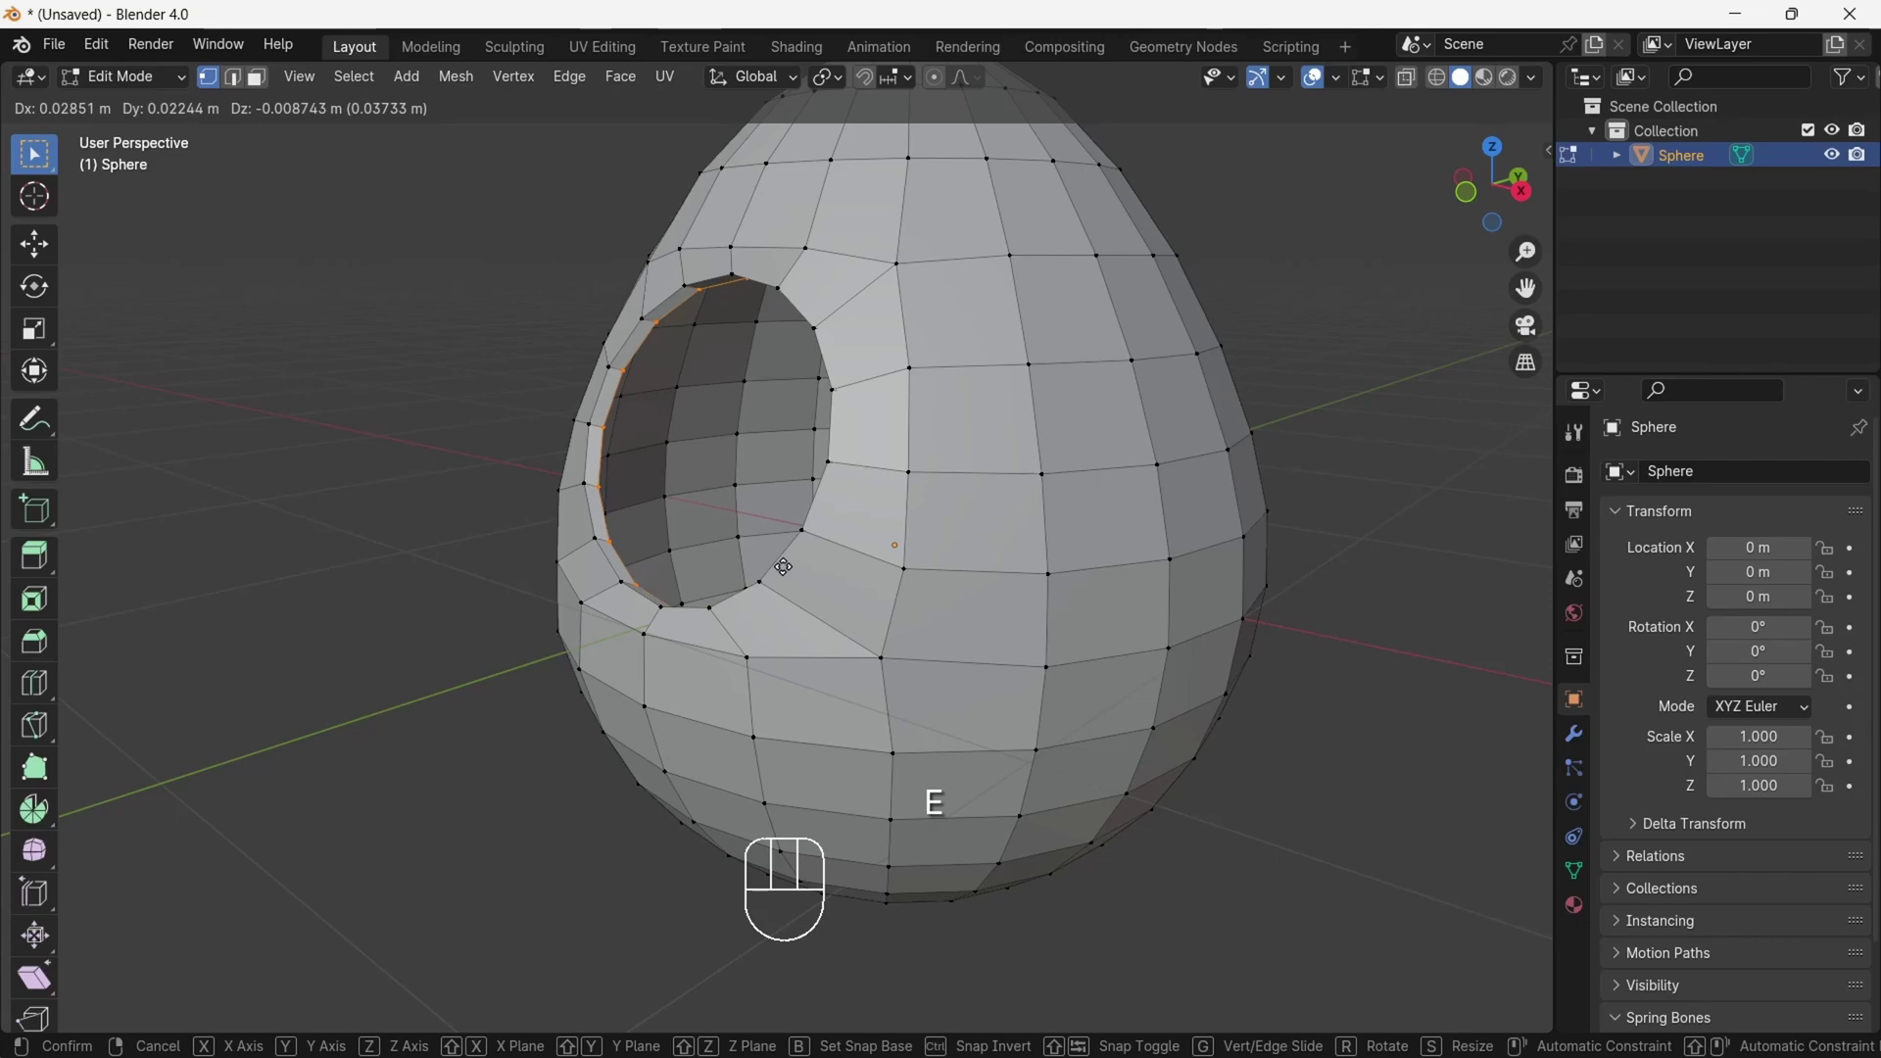
{"action": "key", "text": "y"}
{"action": "left_click", "coordinate": [781, 567]}
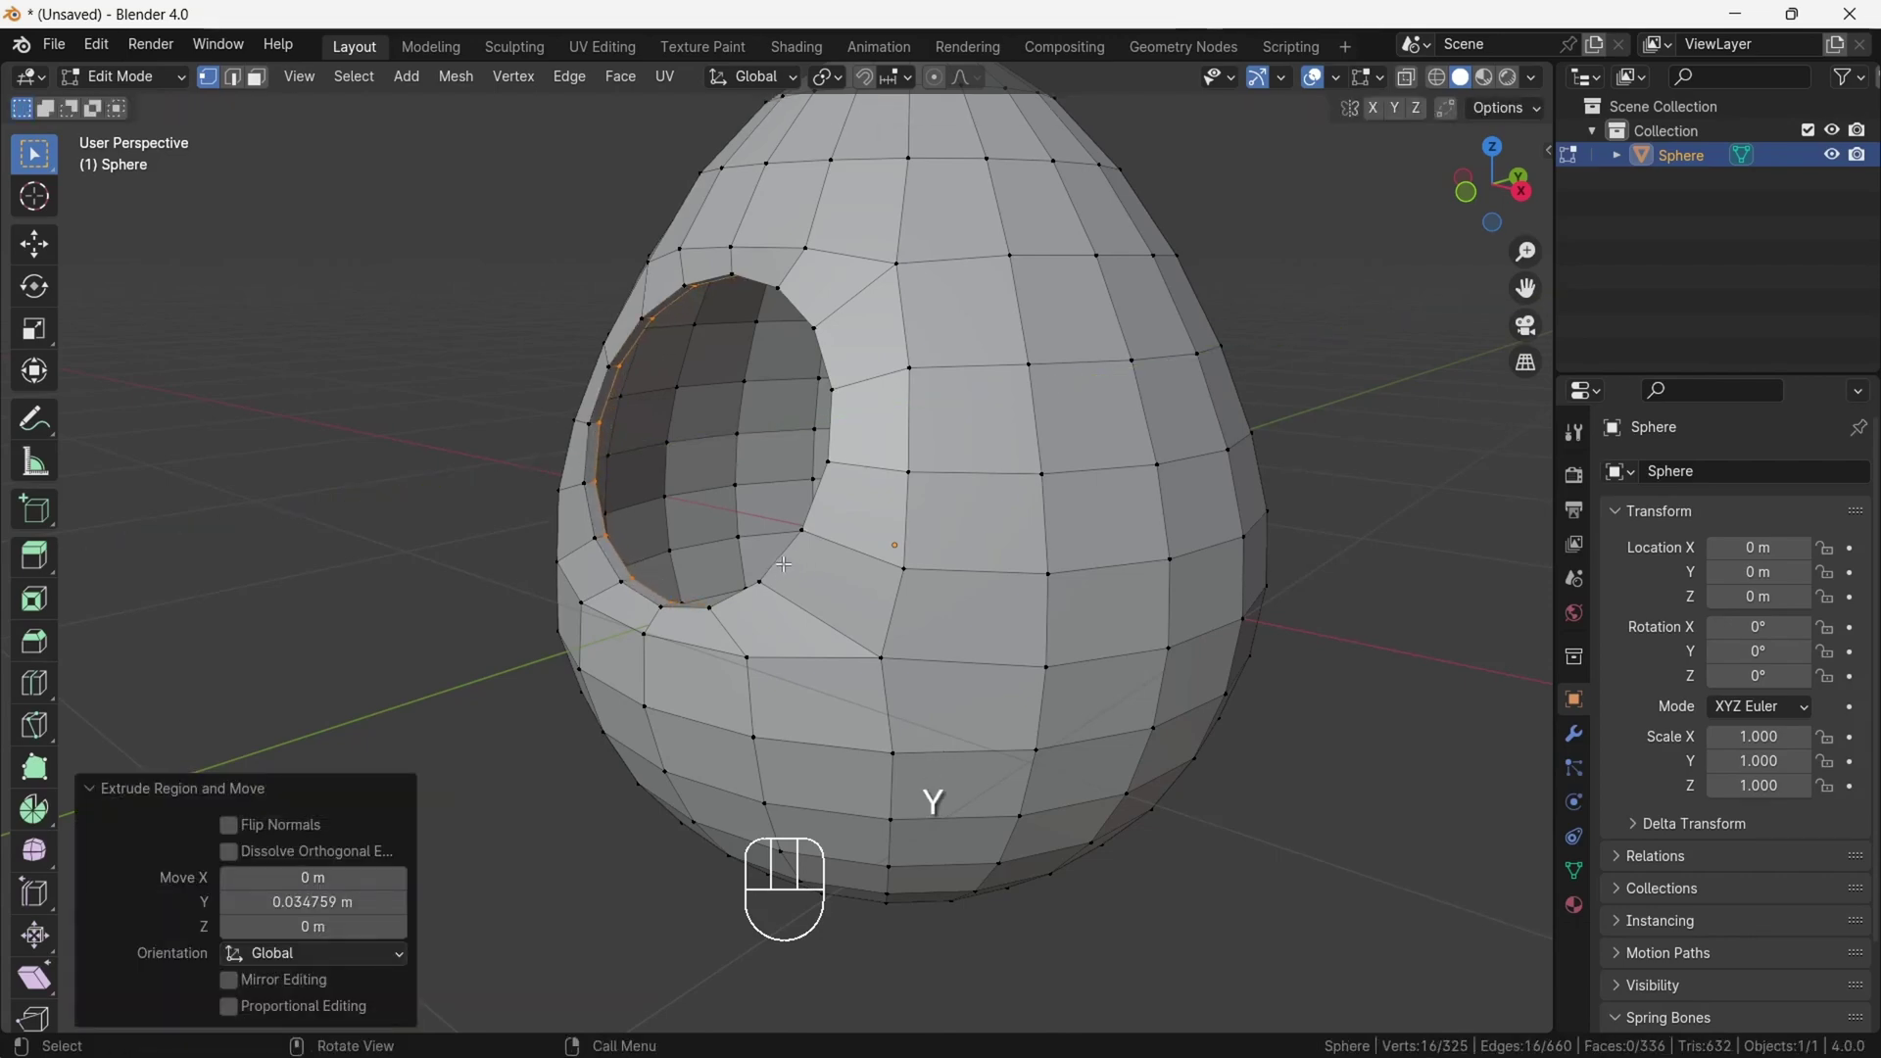
{"action": "mouse_move", "coordinate": [1494, 186]}
{"action": "left_mouse_down"}
{"action": "mouse_move", "coordinate": [1414, 128]}
{"action": "mouse_move", "coordinate": [1492, 186]}
{"action": "left_mouse_up"}
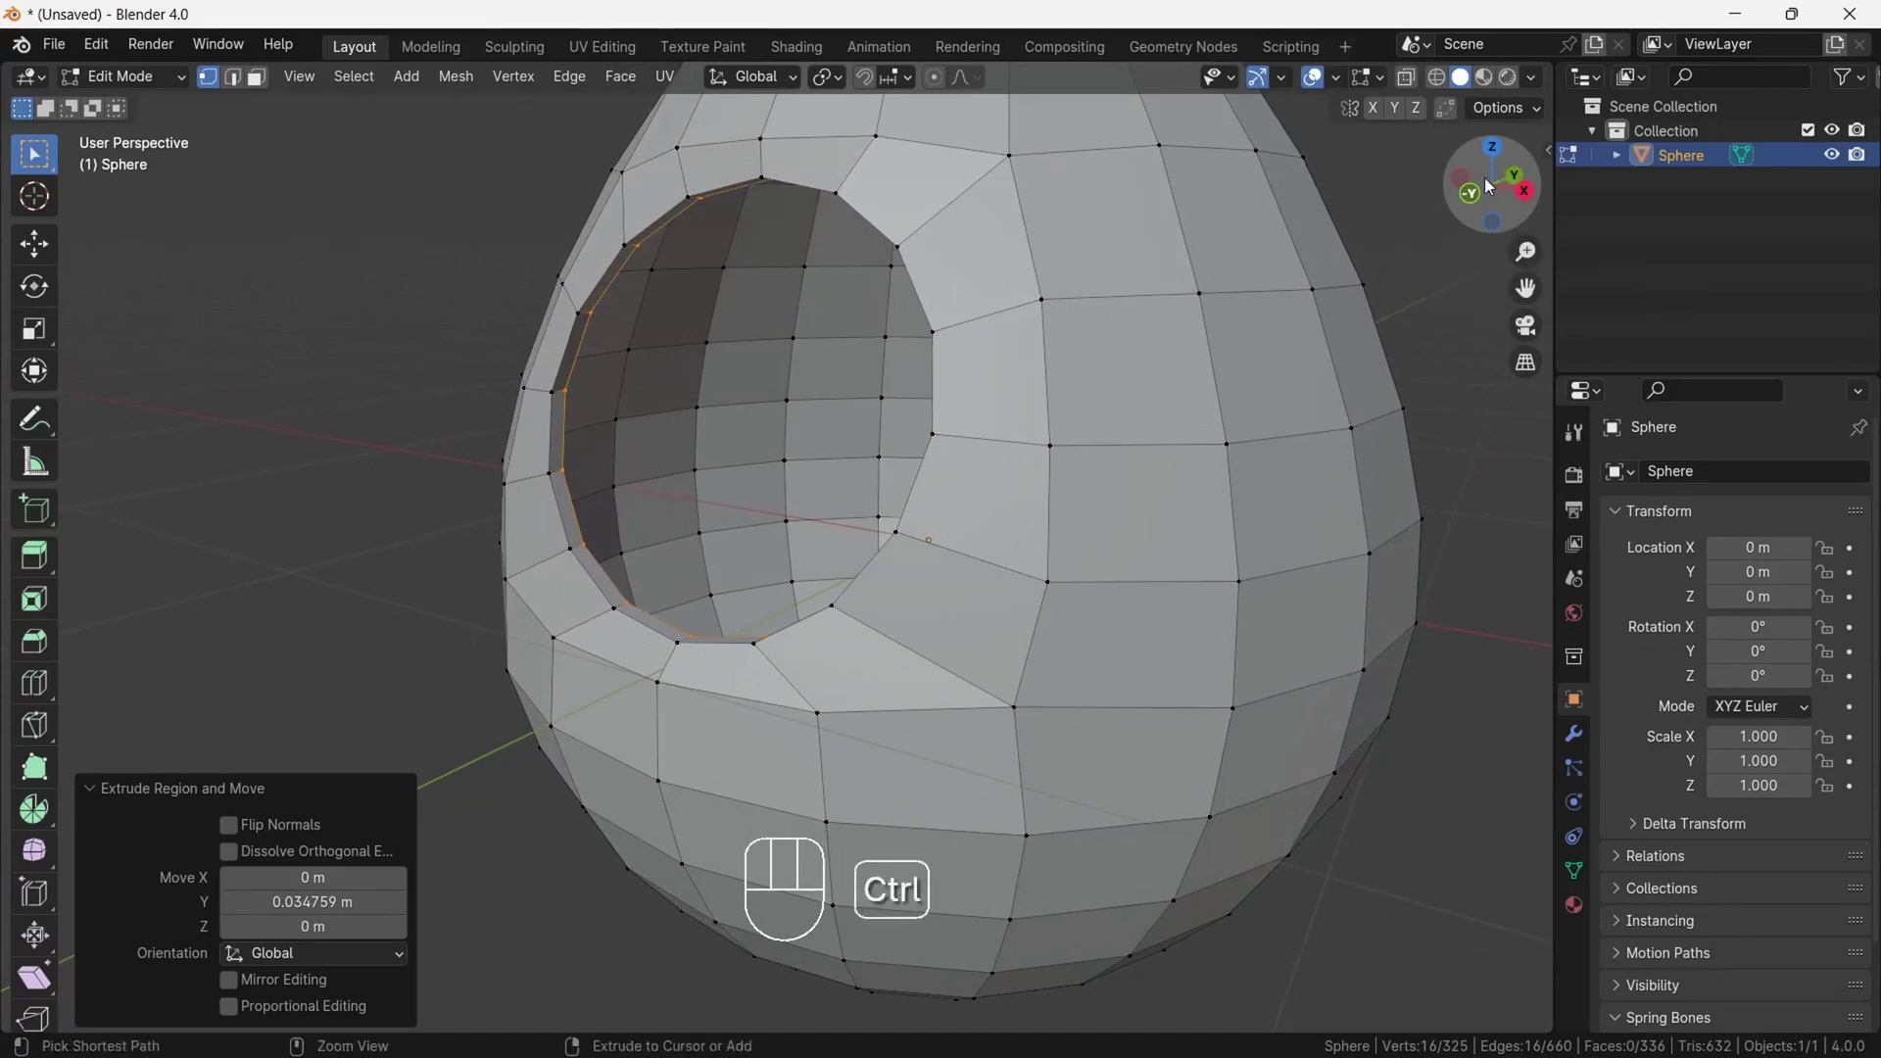
{"action": "key", "text": "ctrl+z"}
{"action": "key", "text": "ctrl+z"}
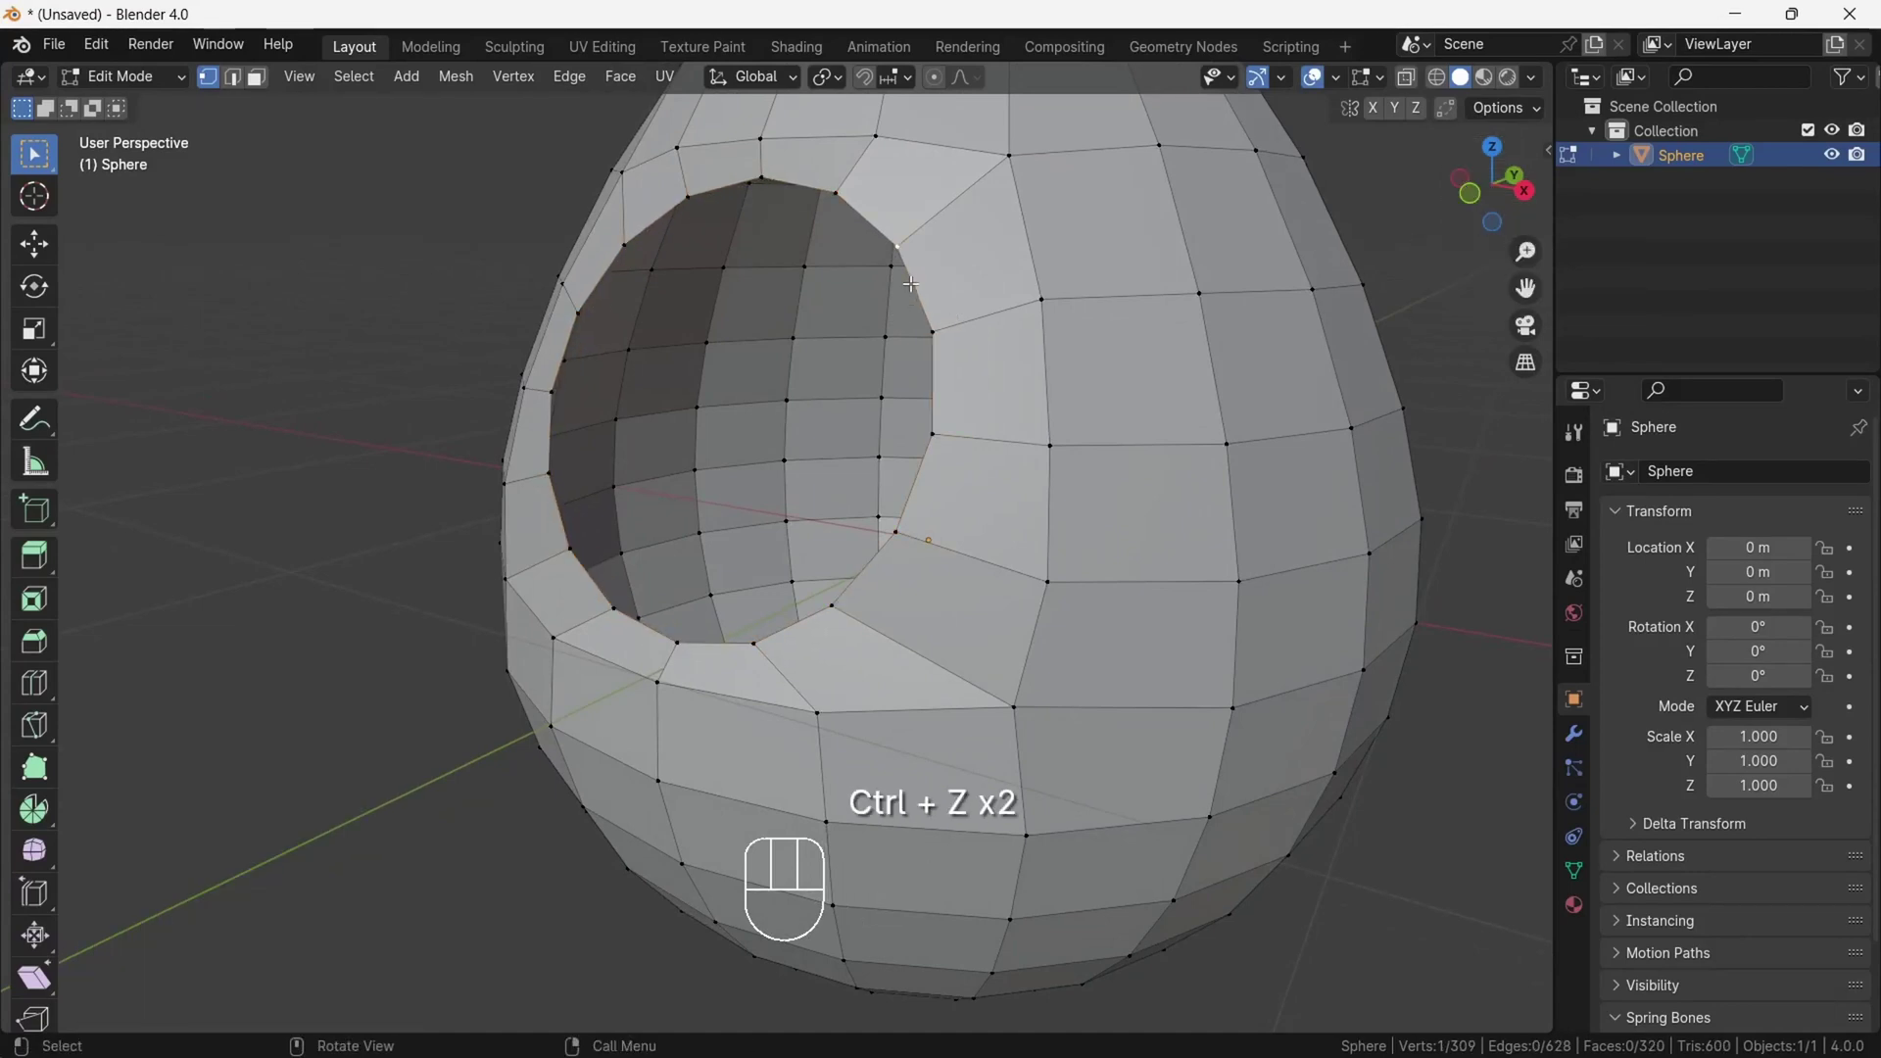
- Select the hole's border loop, set the transform orientation to Normal, and extrude the loop about -0.052 m along normal Z
{"action": "left_click", "coordinate": [917, 298], "text": "alt"}
{"action": "left_click_drag", "start_coordinate": [1491, 184], "coordinate": [1475, 201]}
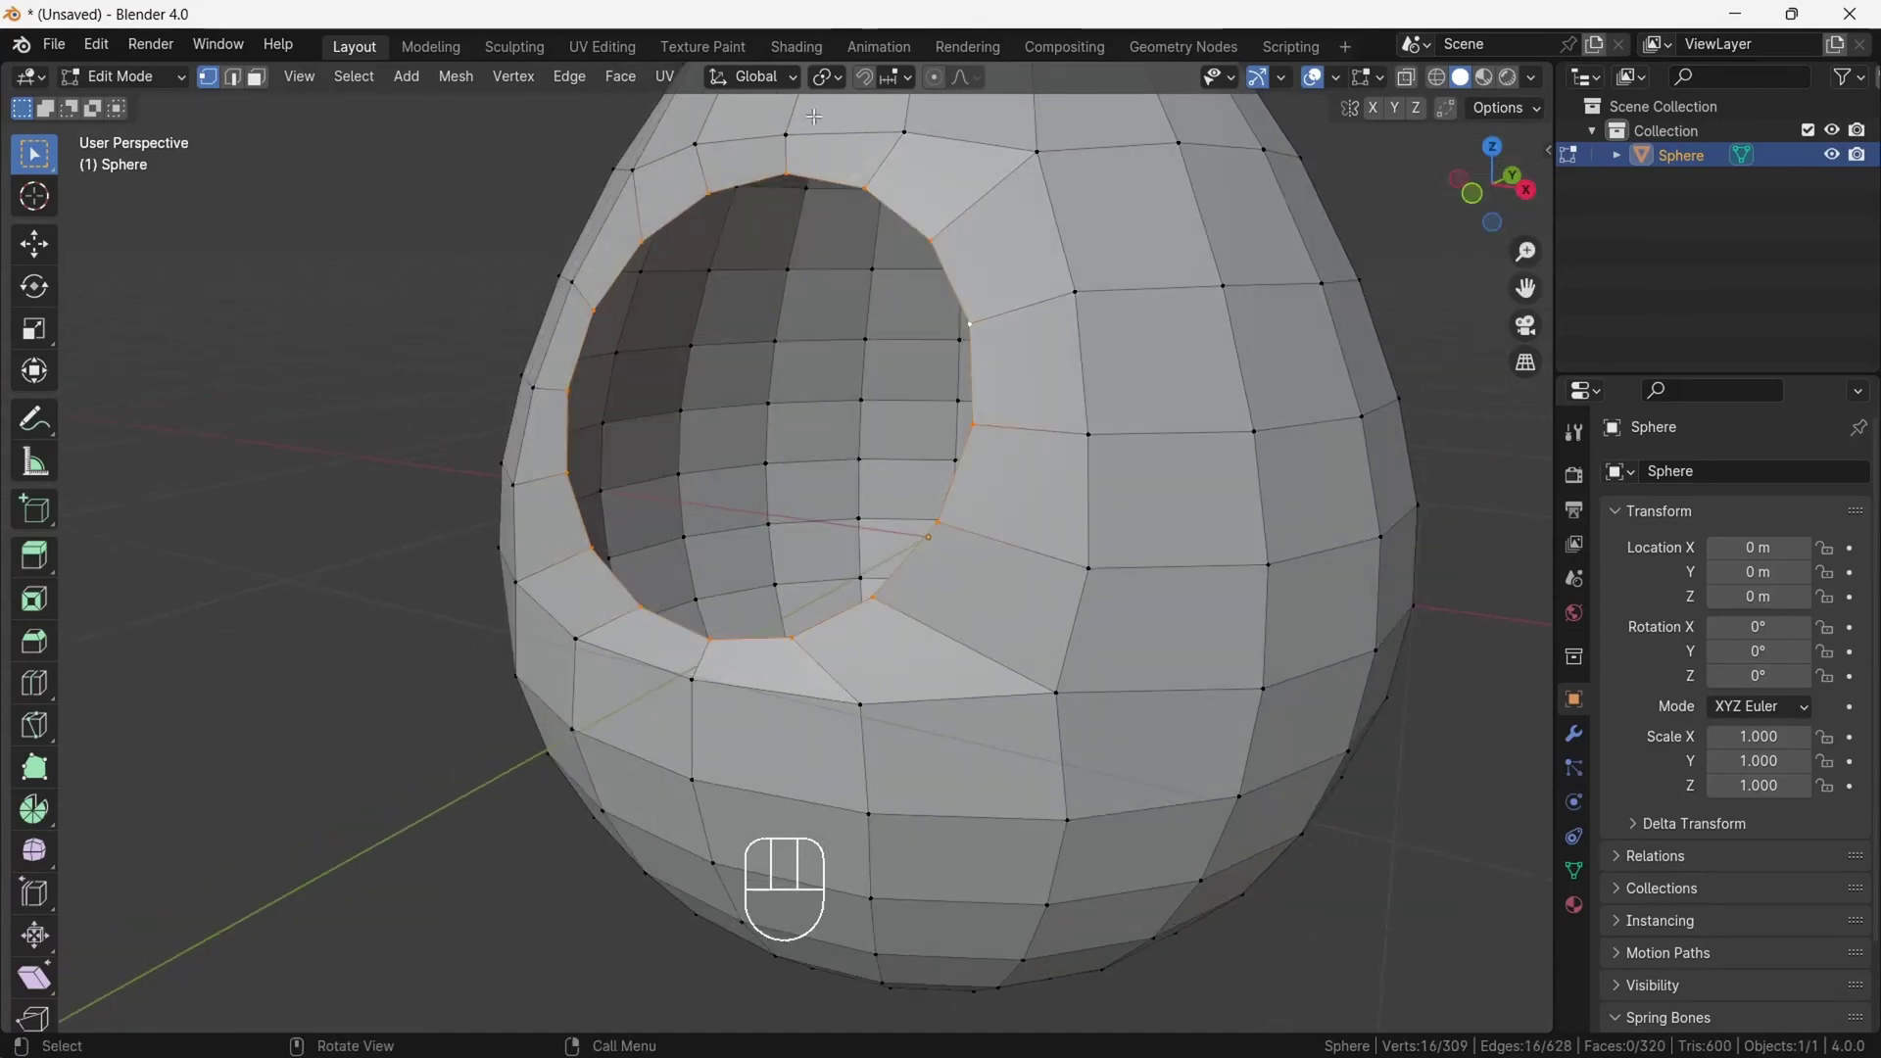
{"action": "left_click", "coordinate": [752, 78]}
{"action": "left_click", "coordinate": [735, 202]}
{"action": "key", "text": "e"}
{"action": "key", "text": "y"}
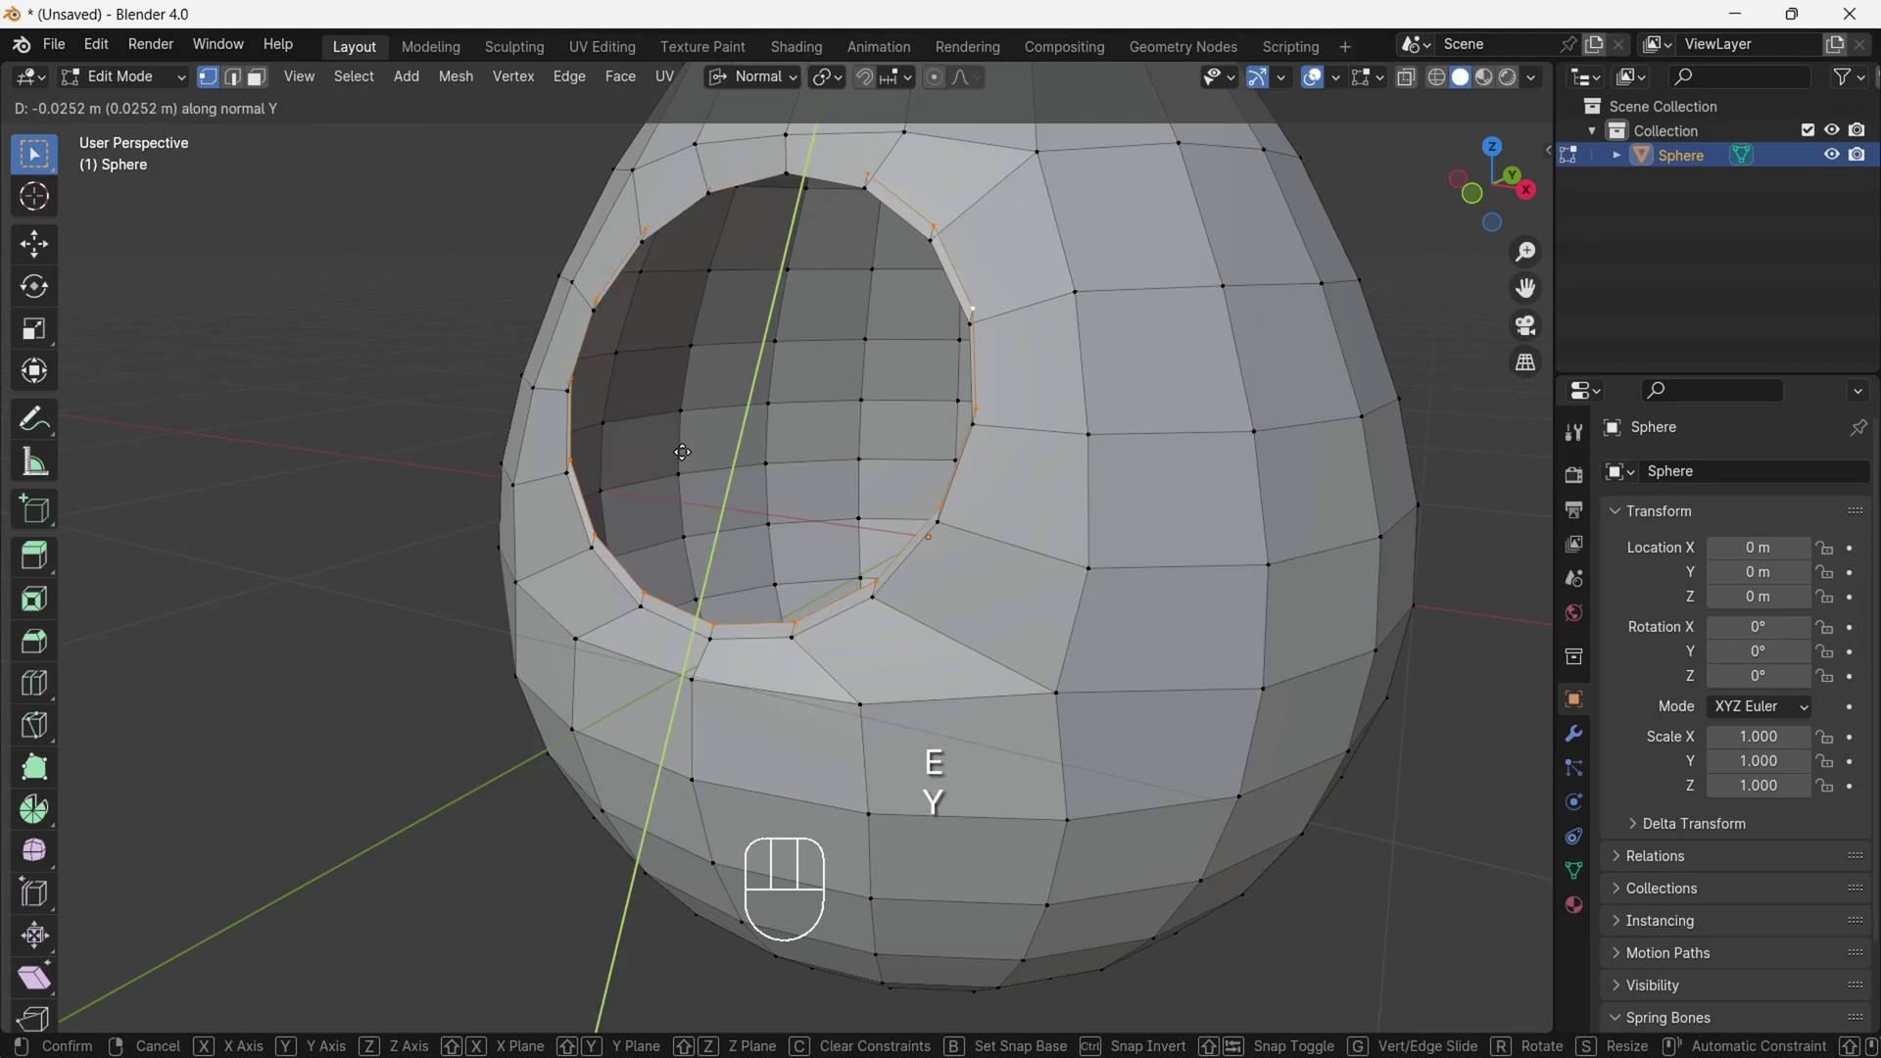
{"action": "key", "text": "x"}
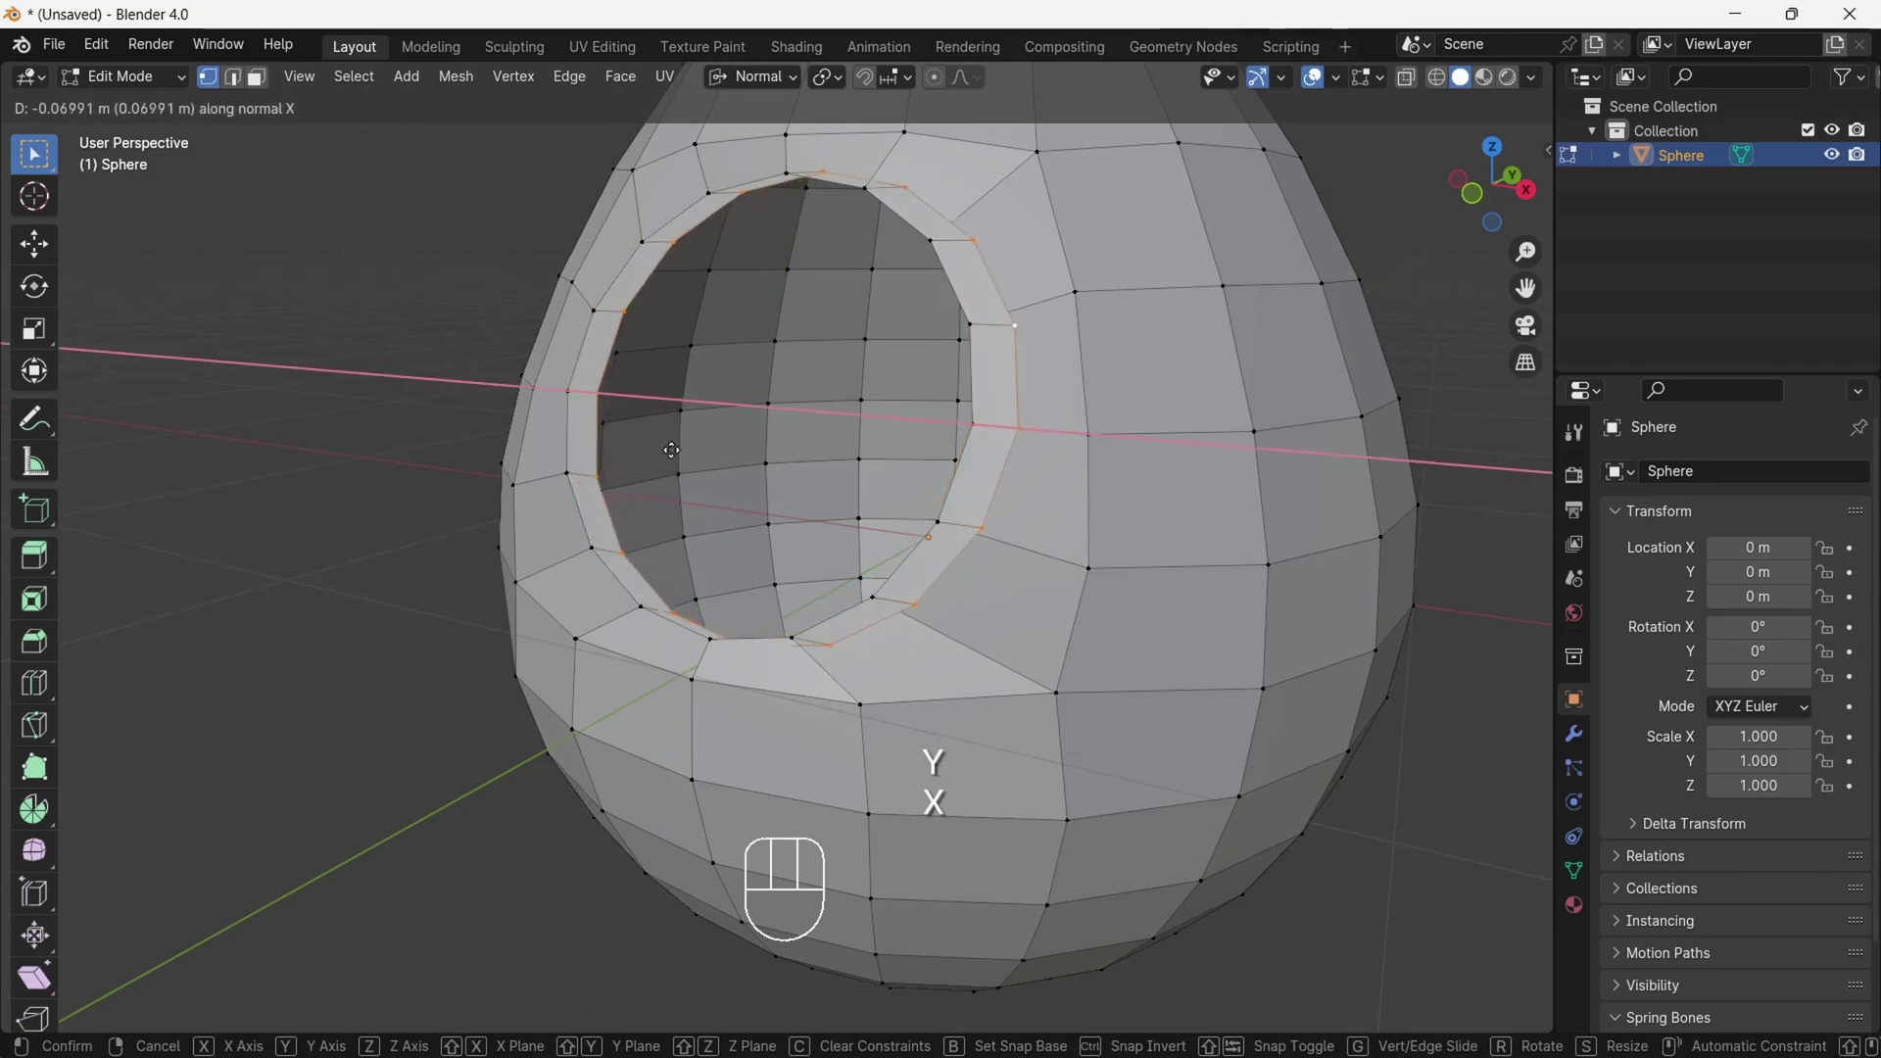
{"action": "key", "text": "z"}
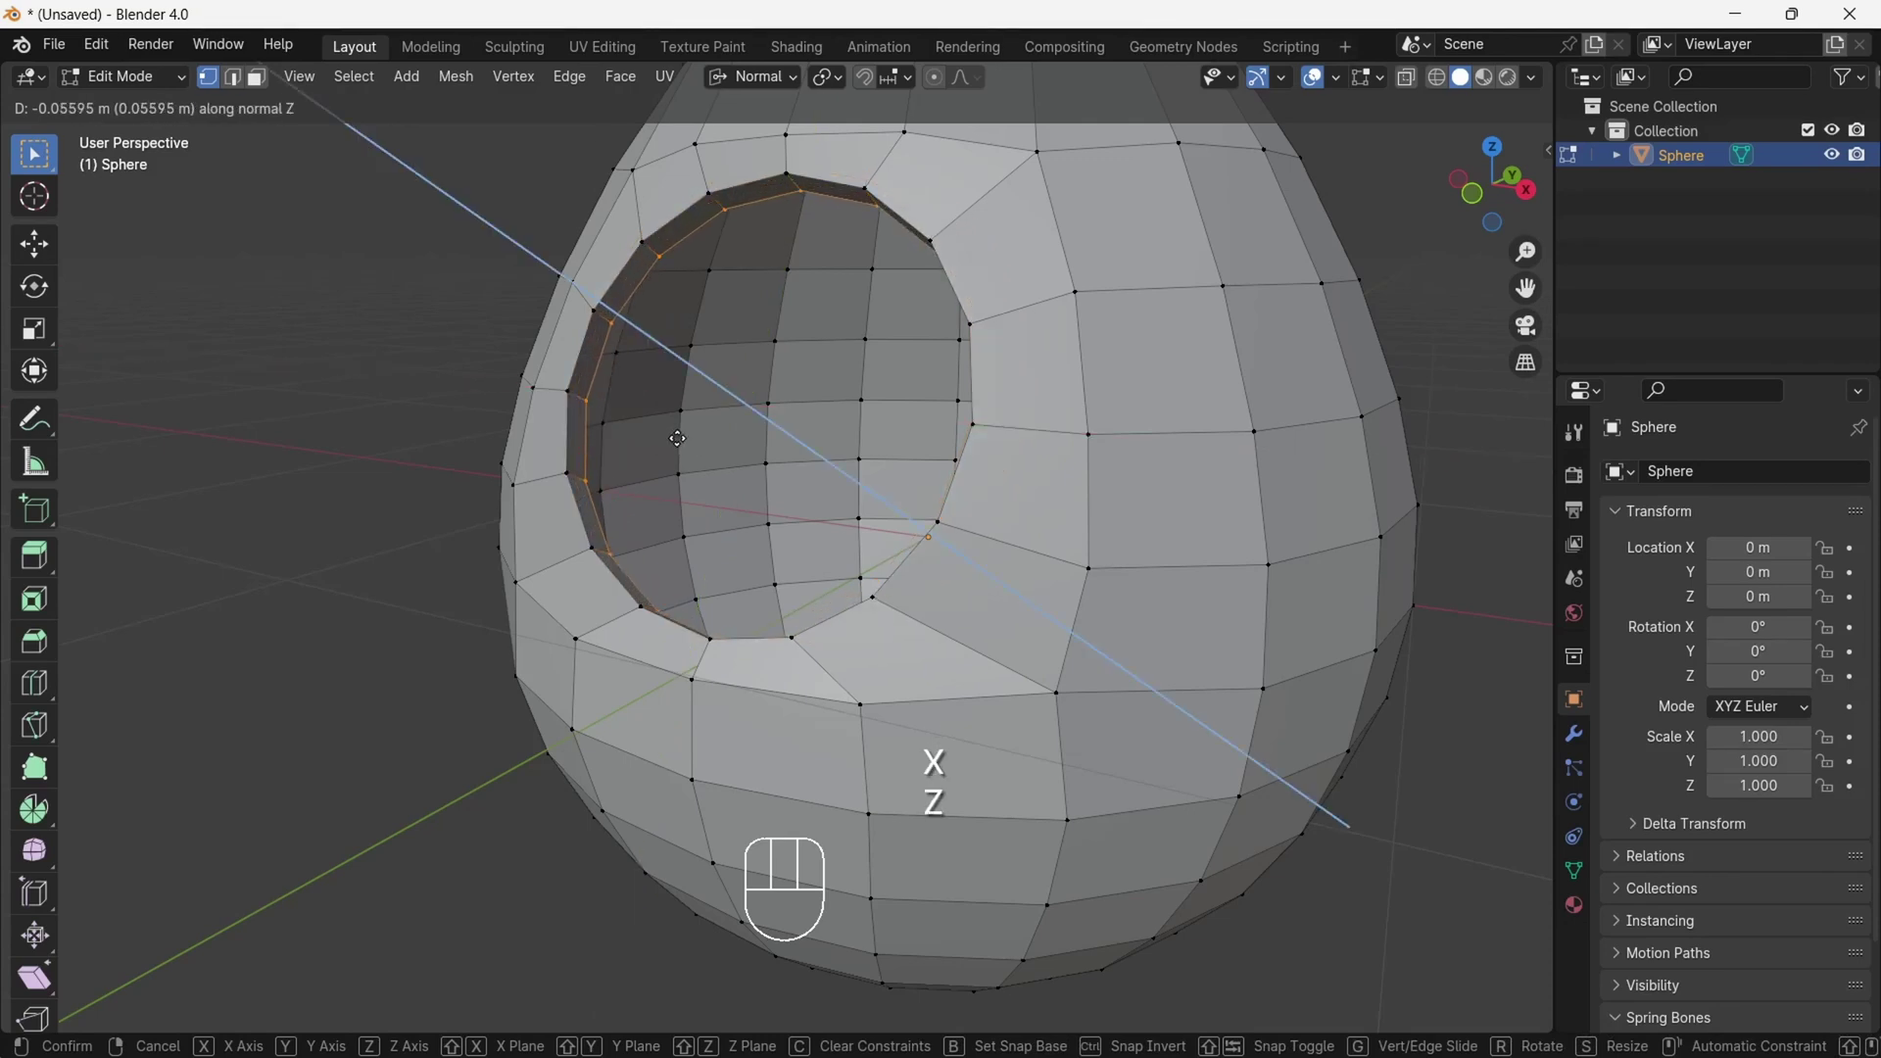
{"action": "left_click", "coordinate": [676, 436]}
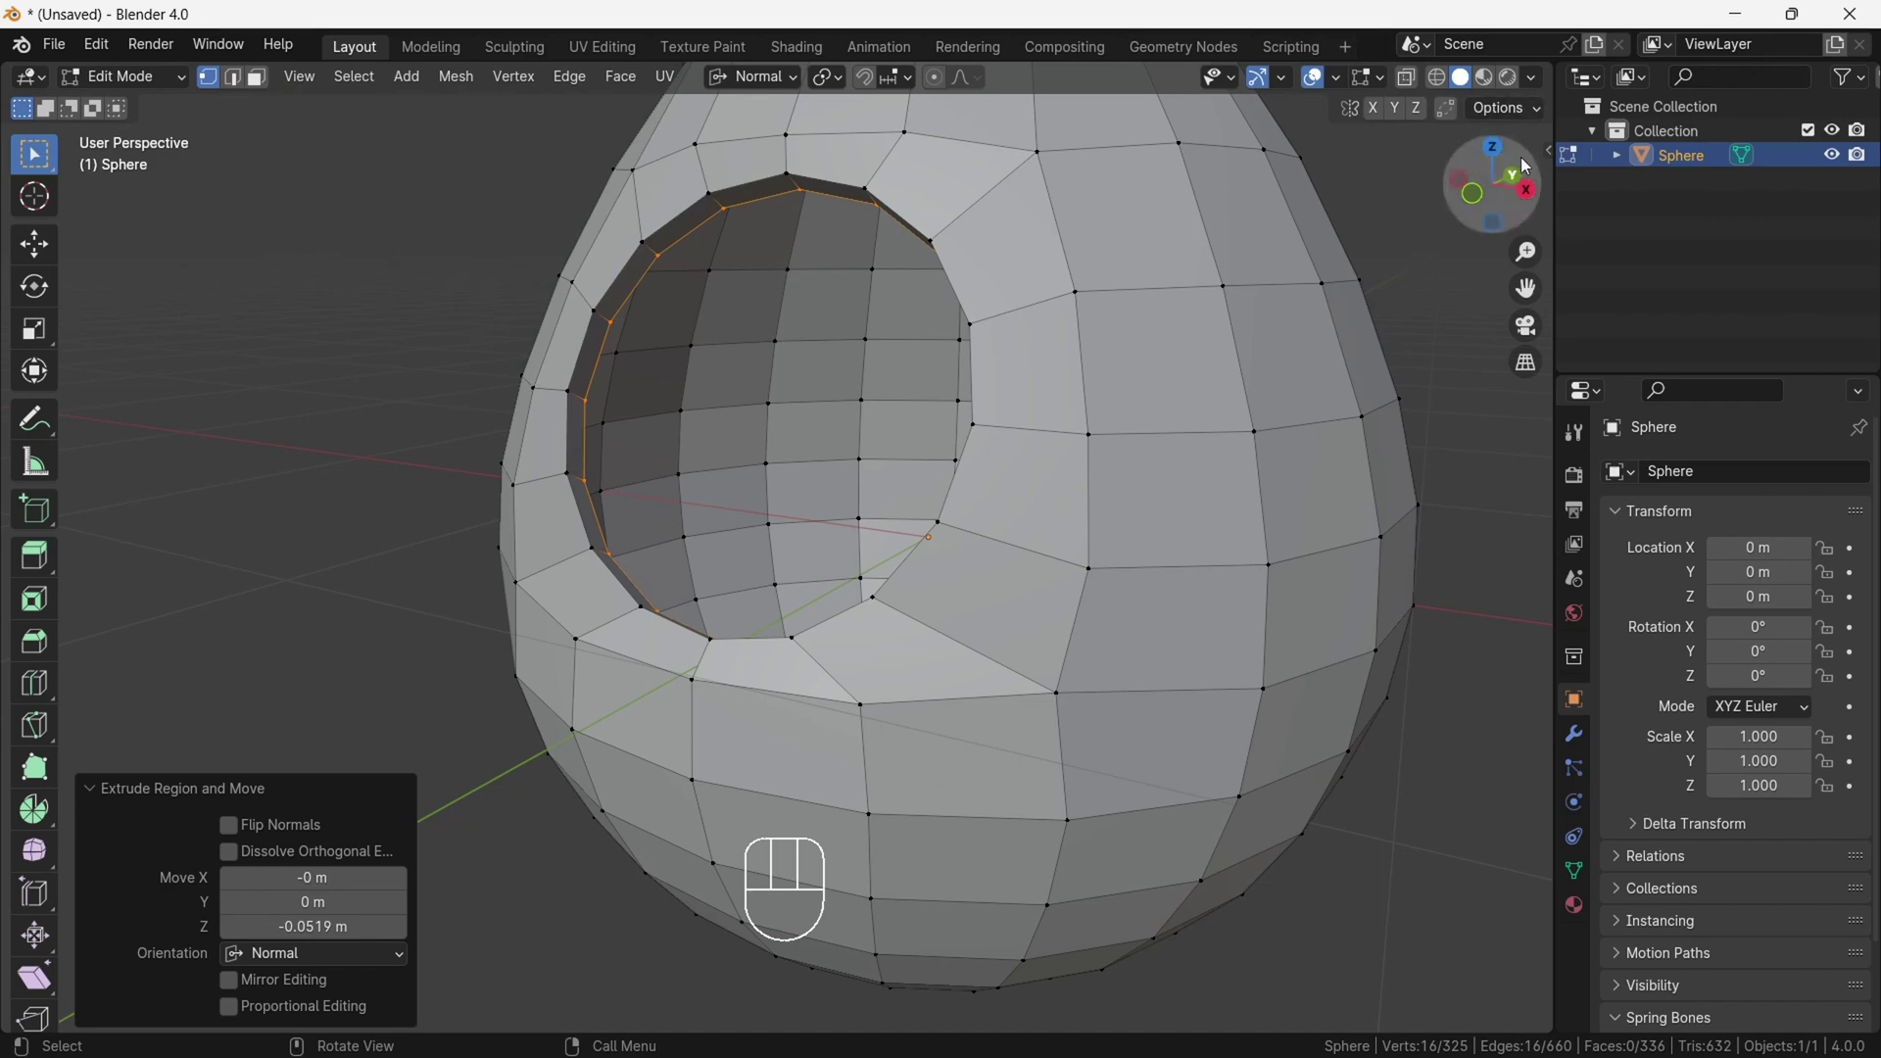
- Select the outer edge loop of the opening's rim, bevel it about 0.017 m wide with 1 segment, and deselect everything
{"action": "left_click_drag", "start_coordinate": [1475, 167], "coordinate": [1525, 162]}
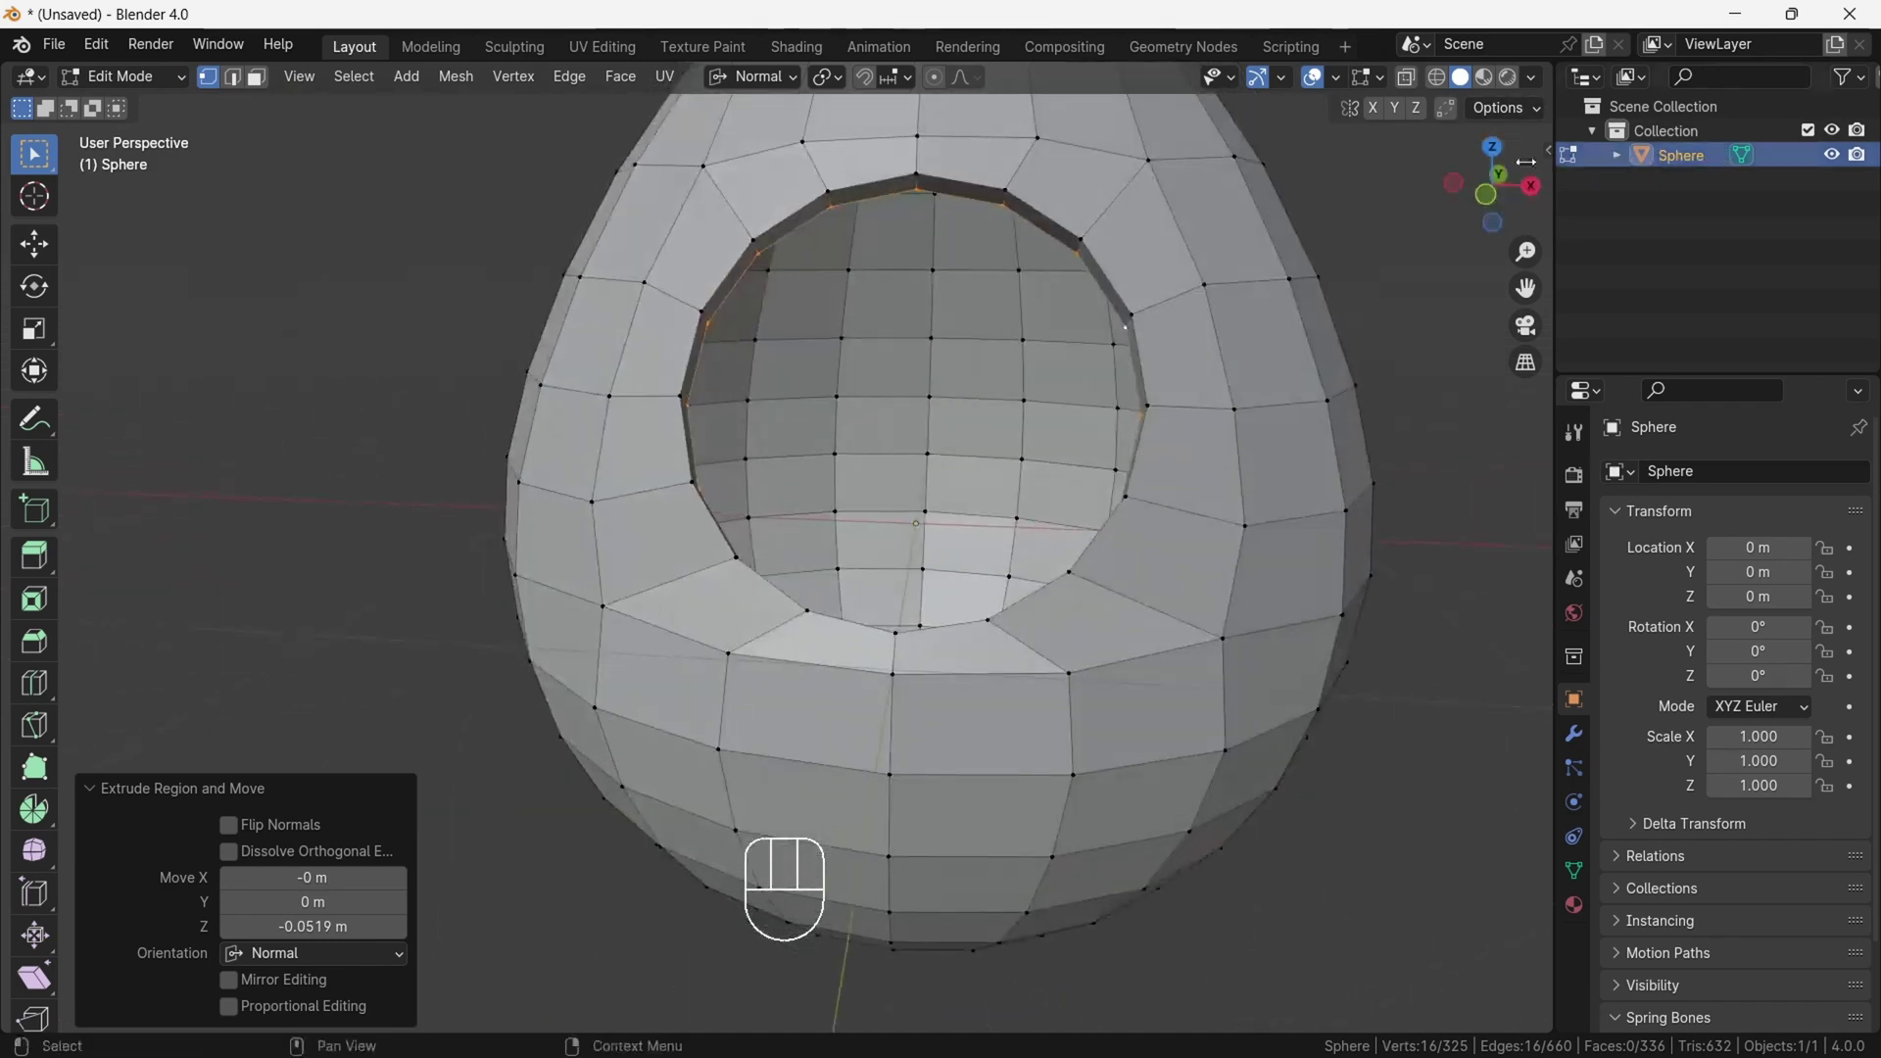
{"action": "left_click", "coordinate": [1083, 240]}
{"action": "left_click", "coordinate": [1060, 219], "text": "alt"}
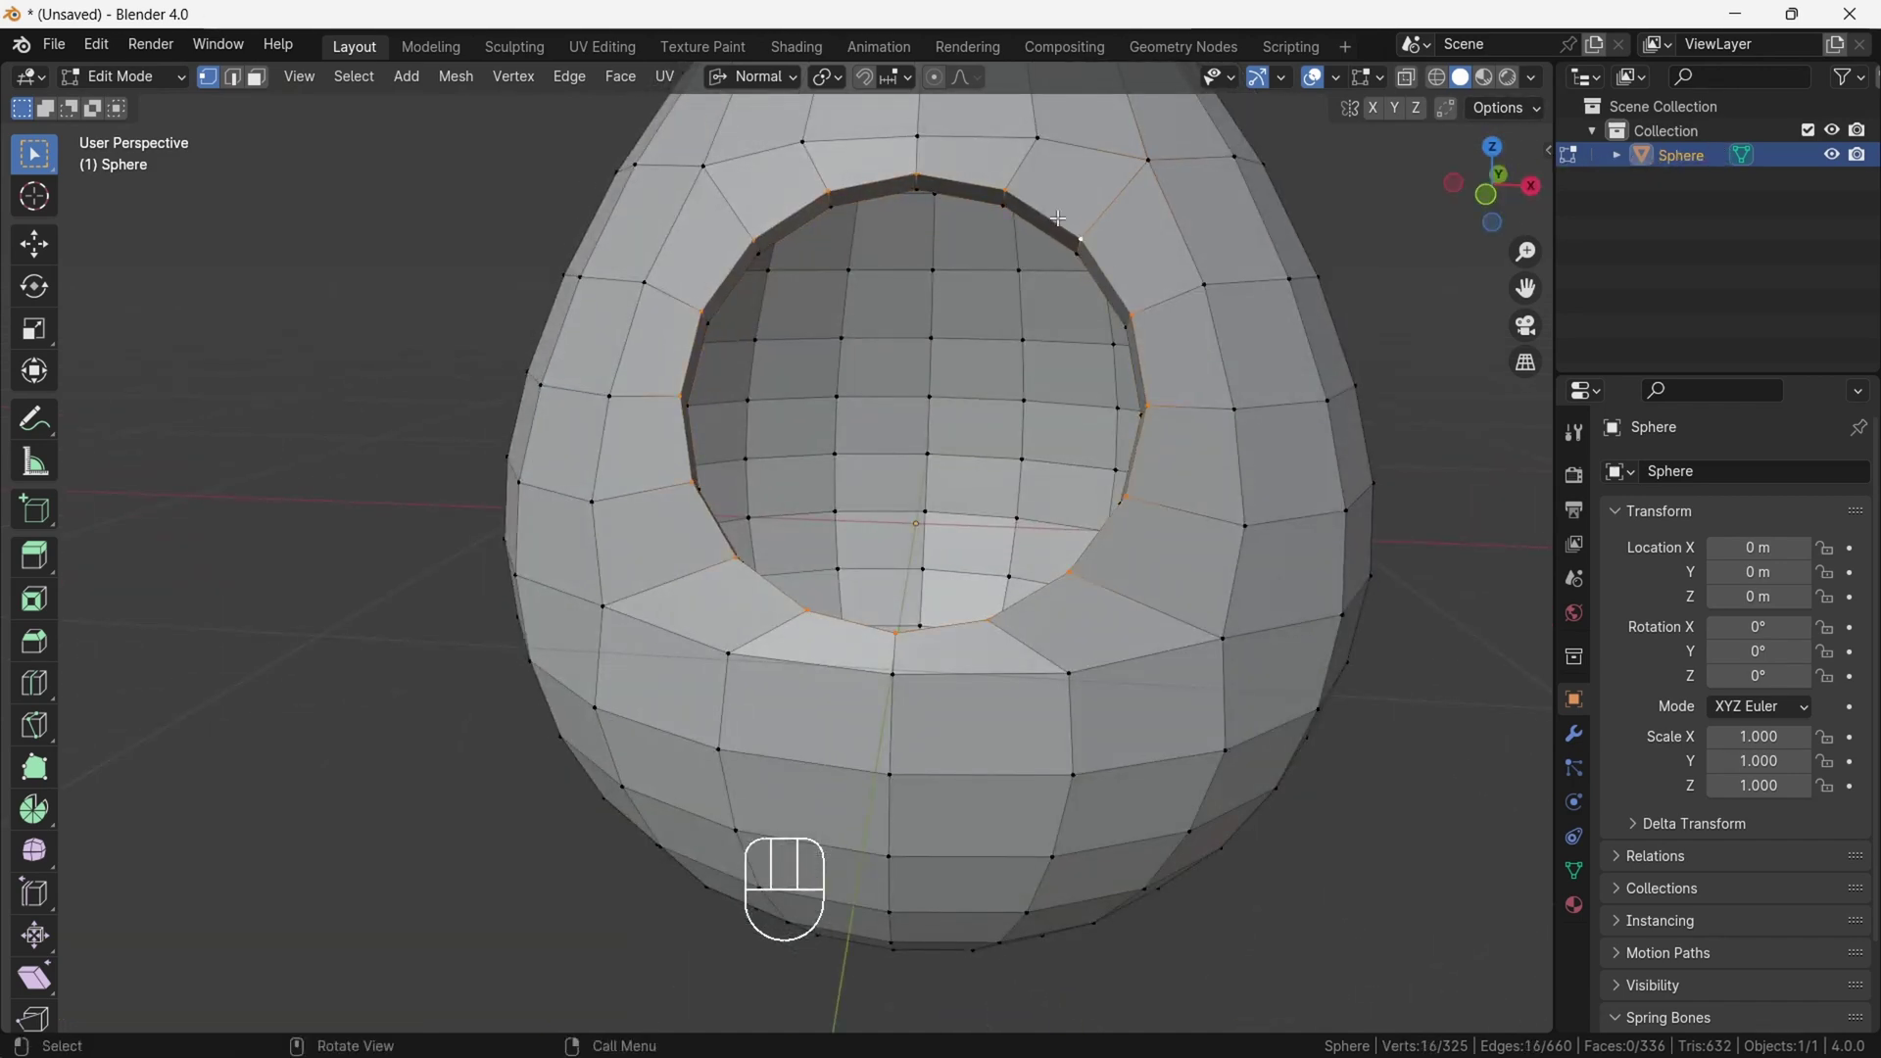
{"action": "key", "text": "ctrl+b"}
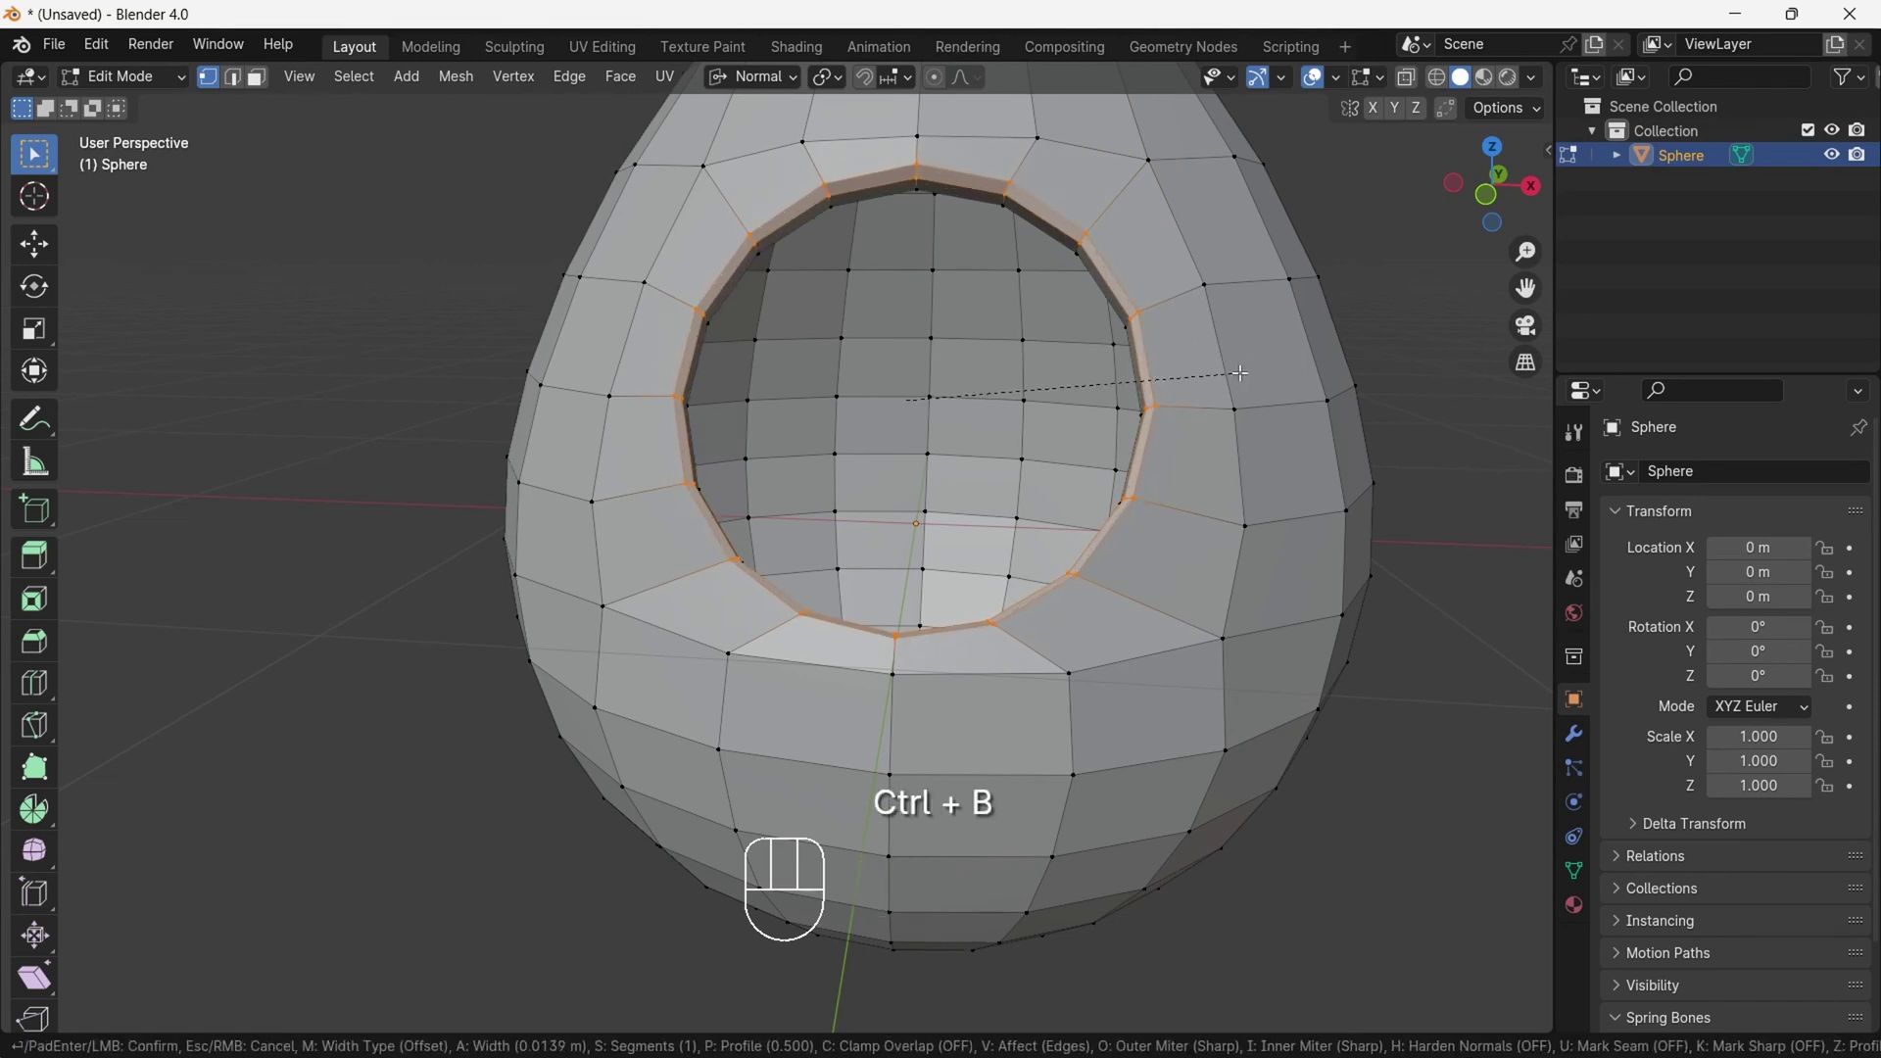
{"action": "left_click", "coordinate": [1243, 374]}
{"action": "left_click_drag", "start_coordinate": [1491, 186], "coordinate": [1548, 236]}
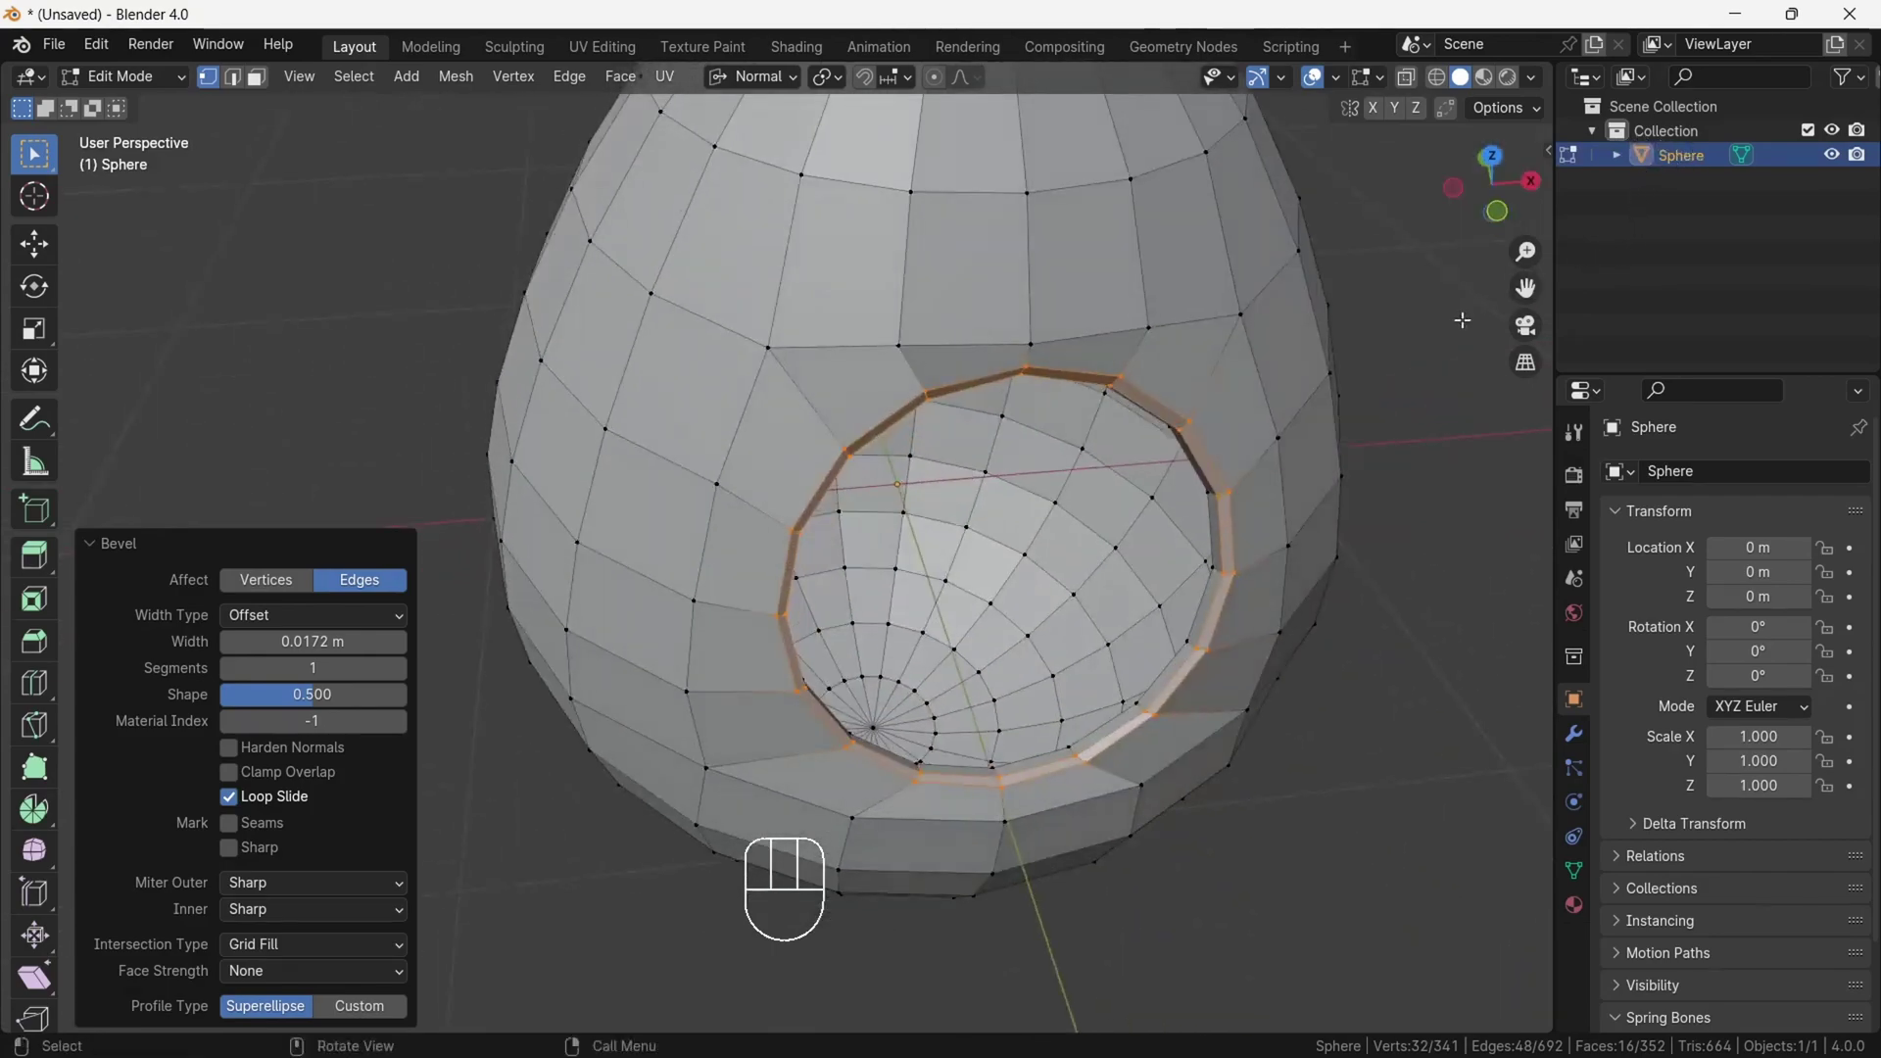
{"action": "left_click", "coordinate": [1436, 133]}
{"action": "left_click_drag", "start_coordinate": [1435, 133], "coordinate": [1504, 93]}
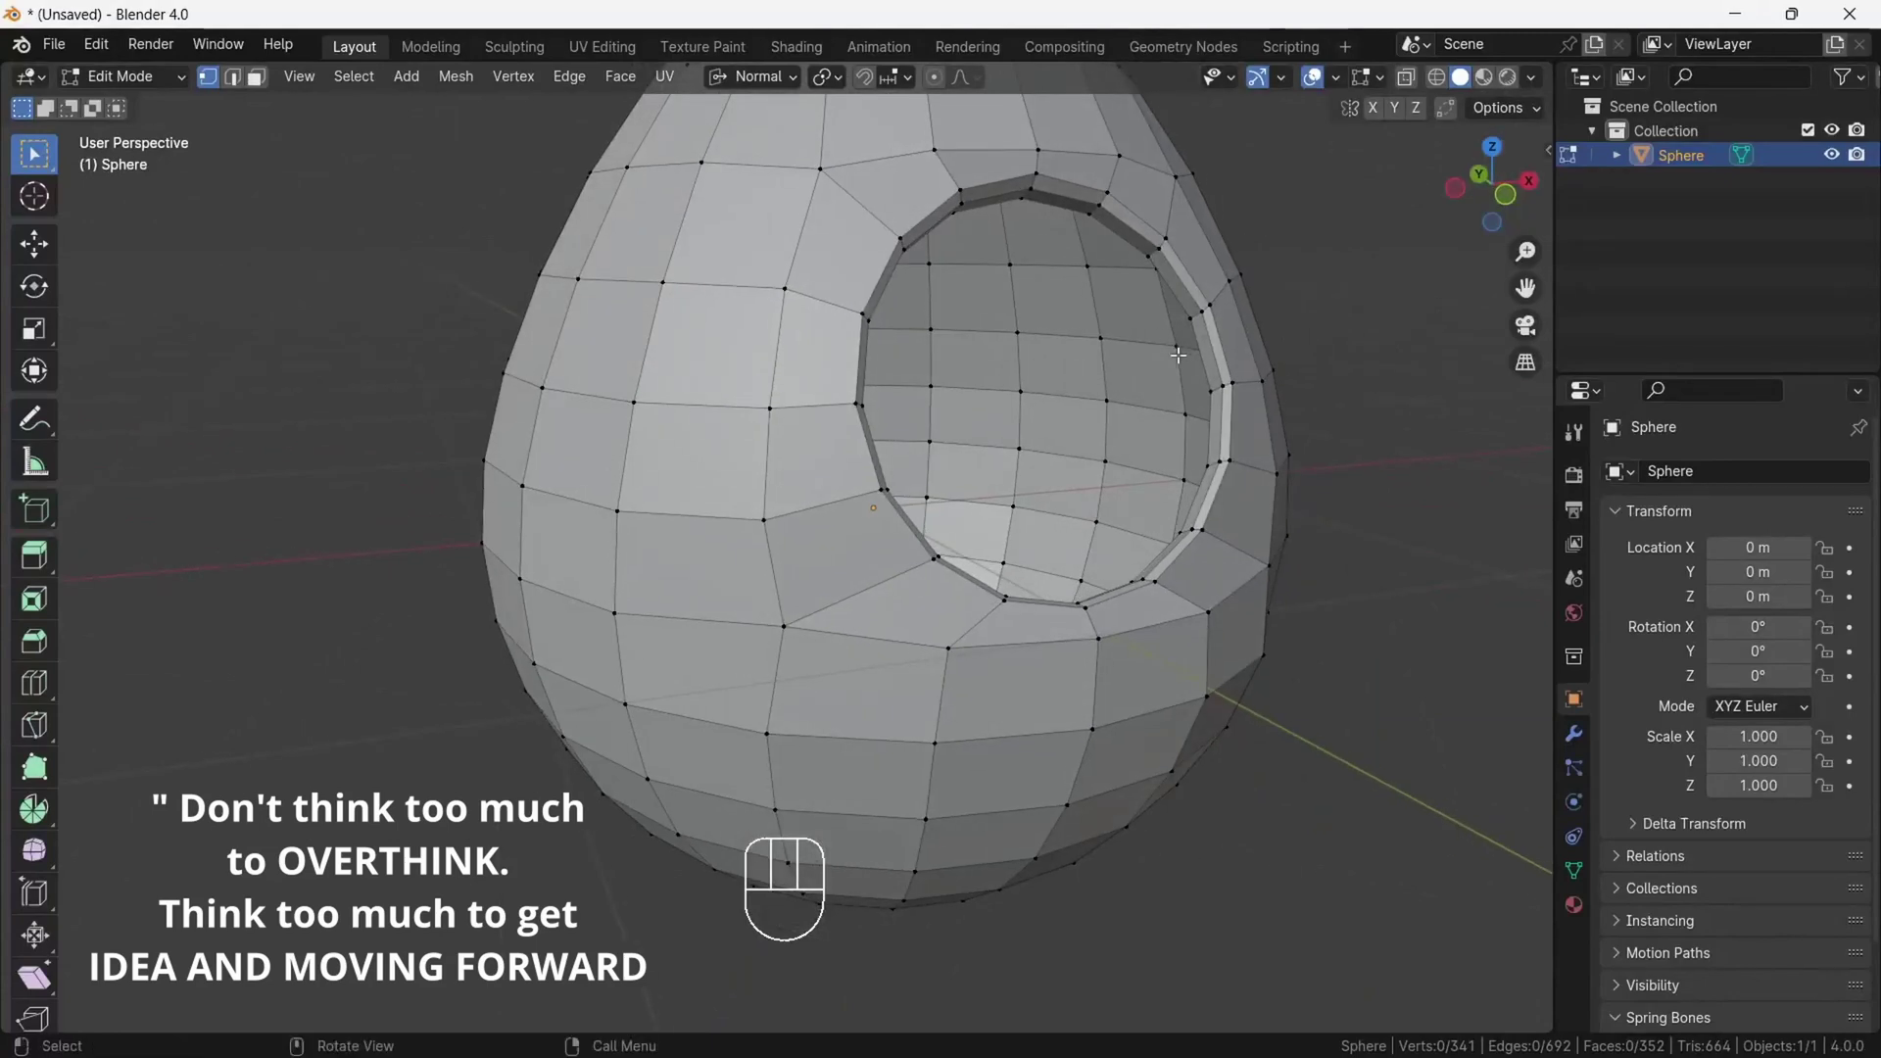
- Snap the 3D cursor to the selected inner border loop of the opening and make the cursor visible in the viewport
{"action": "left_click_drag", "start_coordinate": [1446, 209], "coordinate": [1294, 176]}
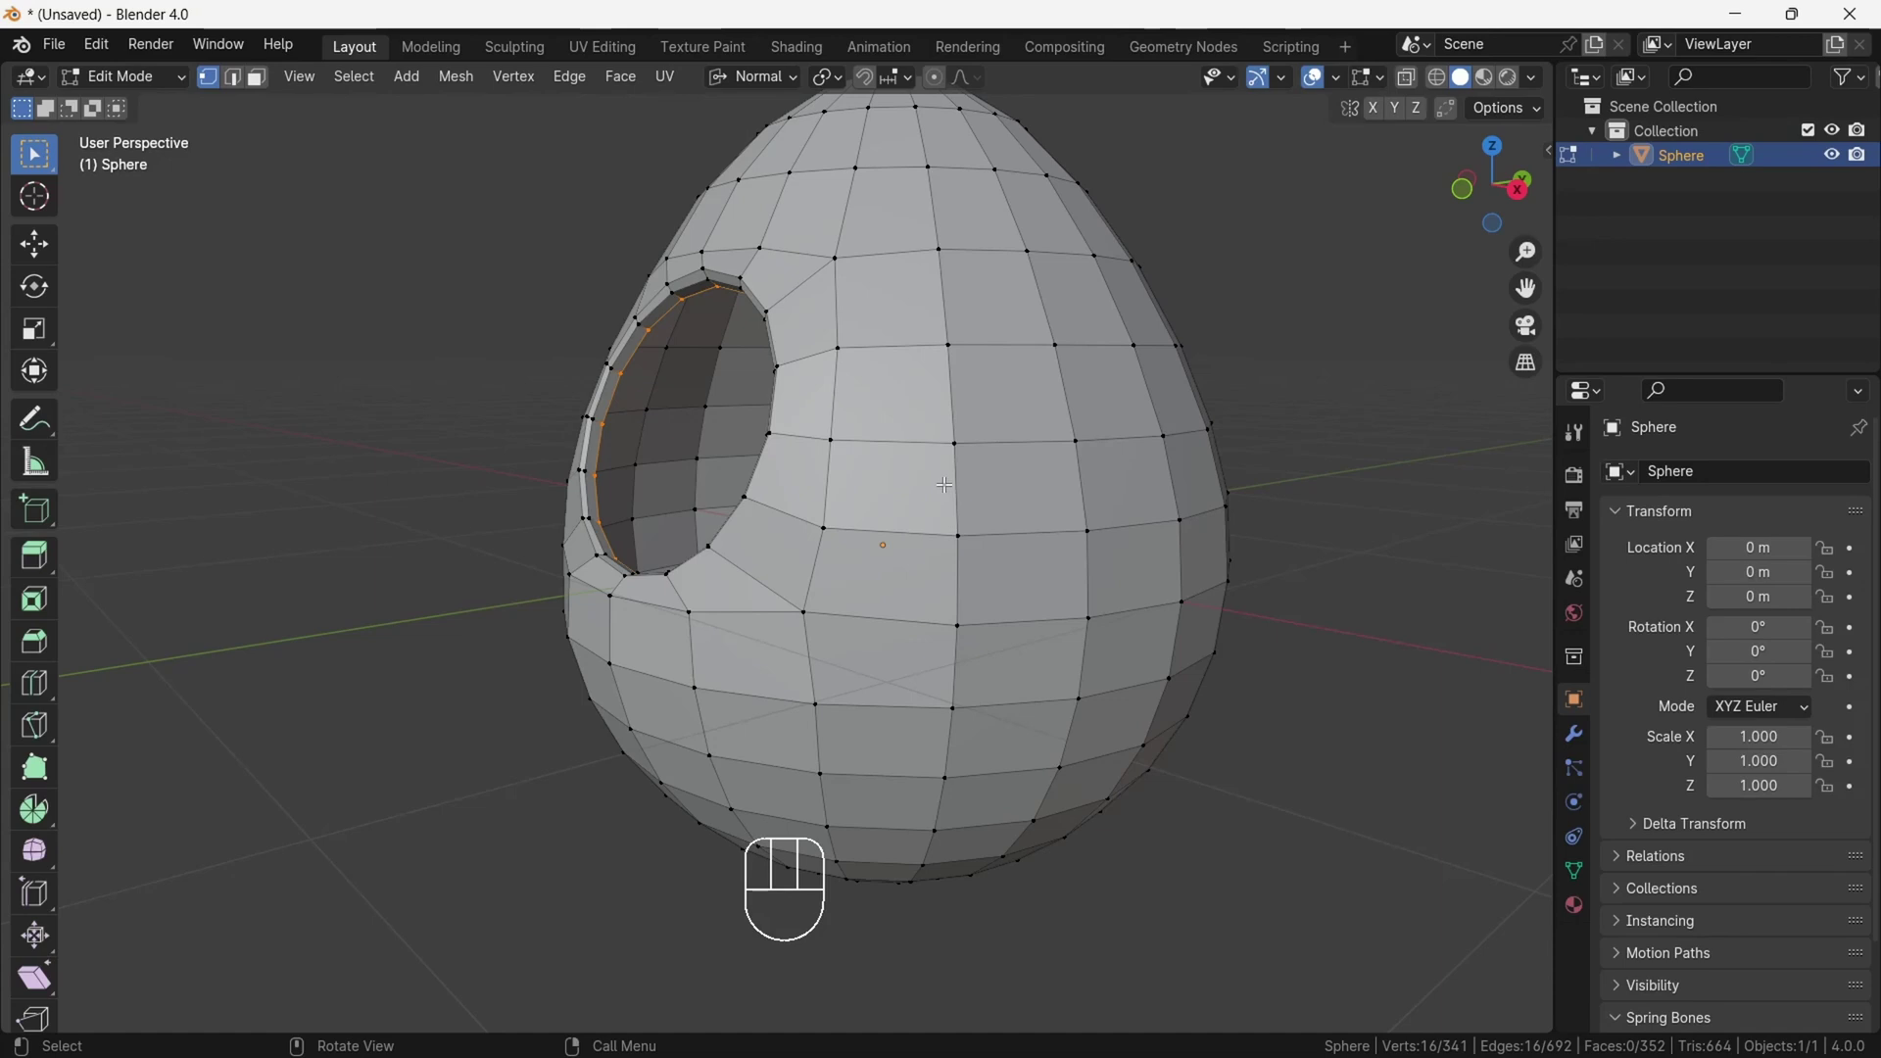
{"action": "key", "text": "shift"}
{"action": "key", "text": "shift+s"}
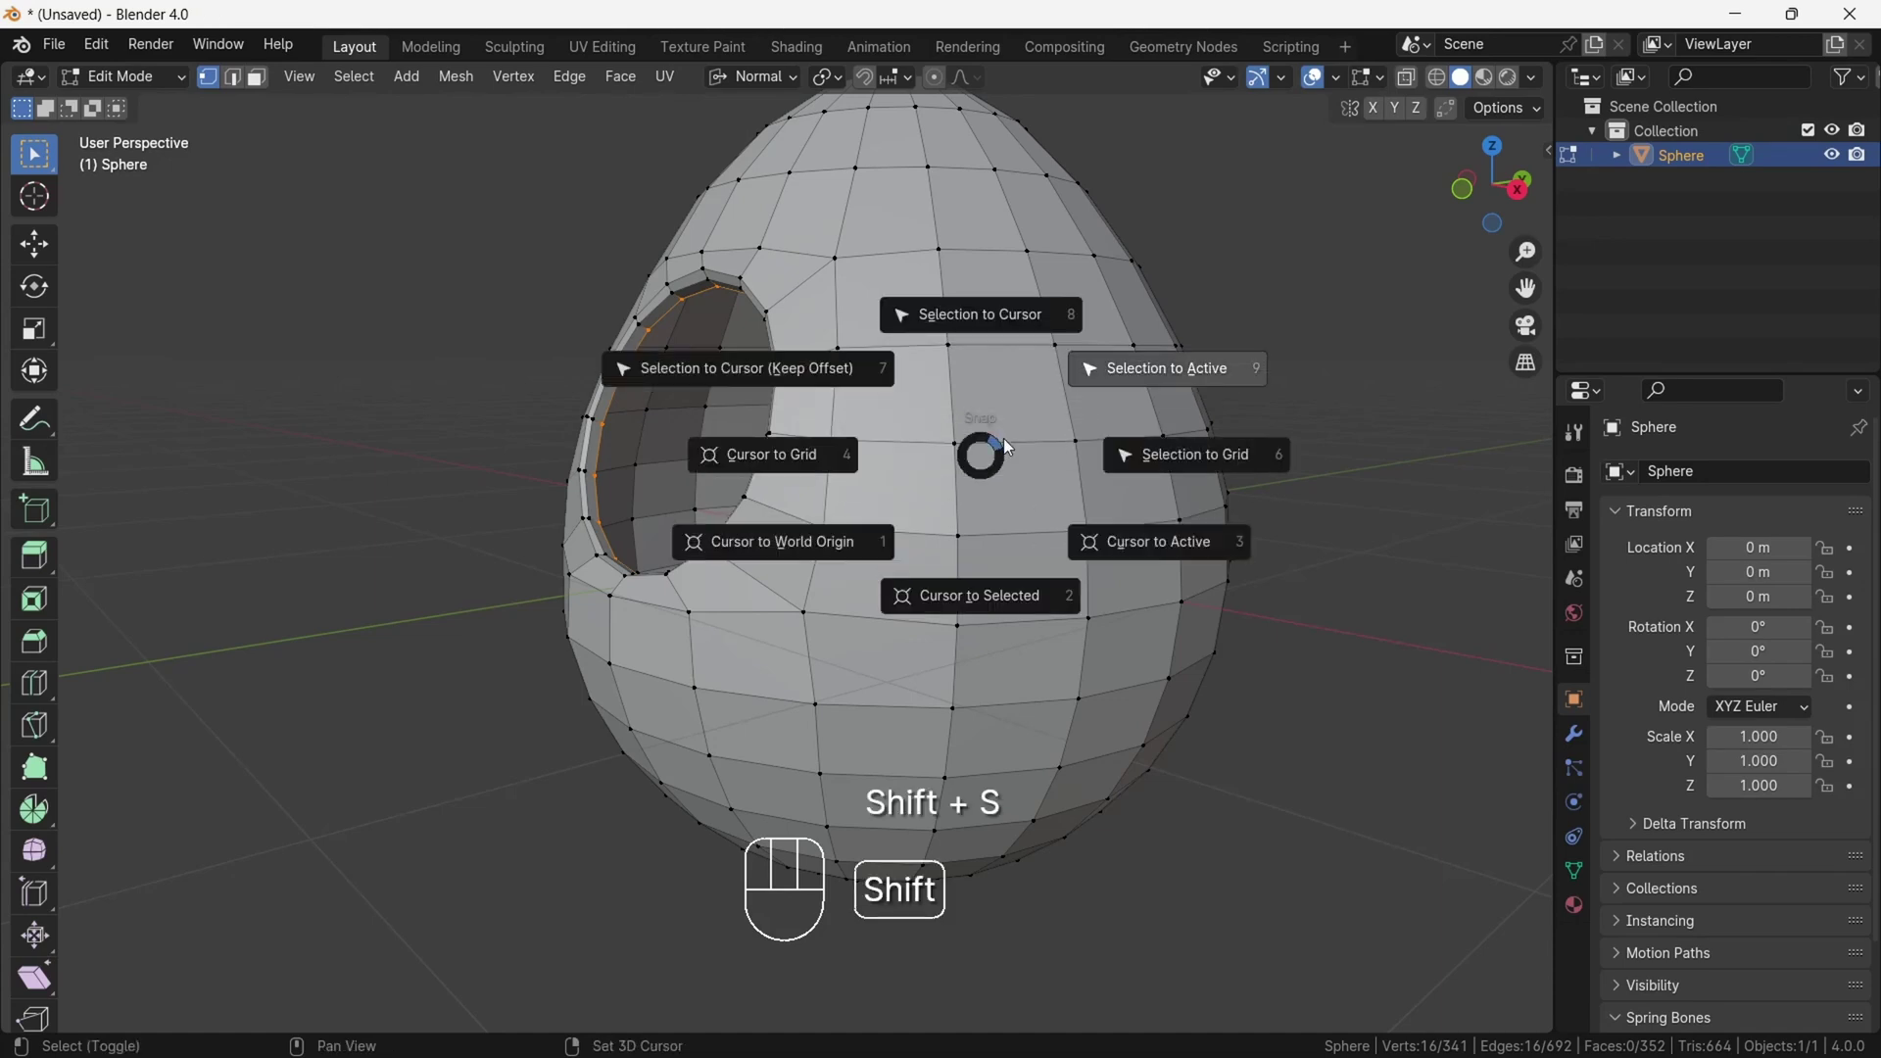
{"action": "left_click", "coordinate": [984, 595]}
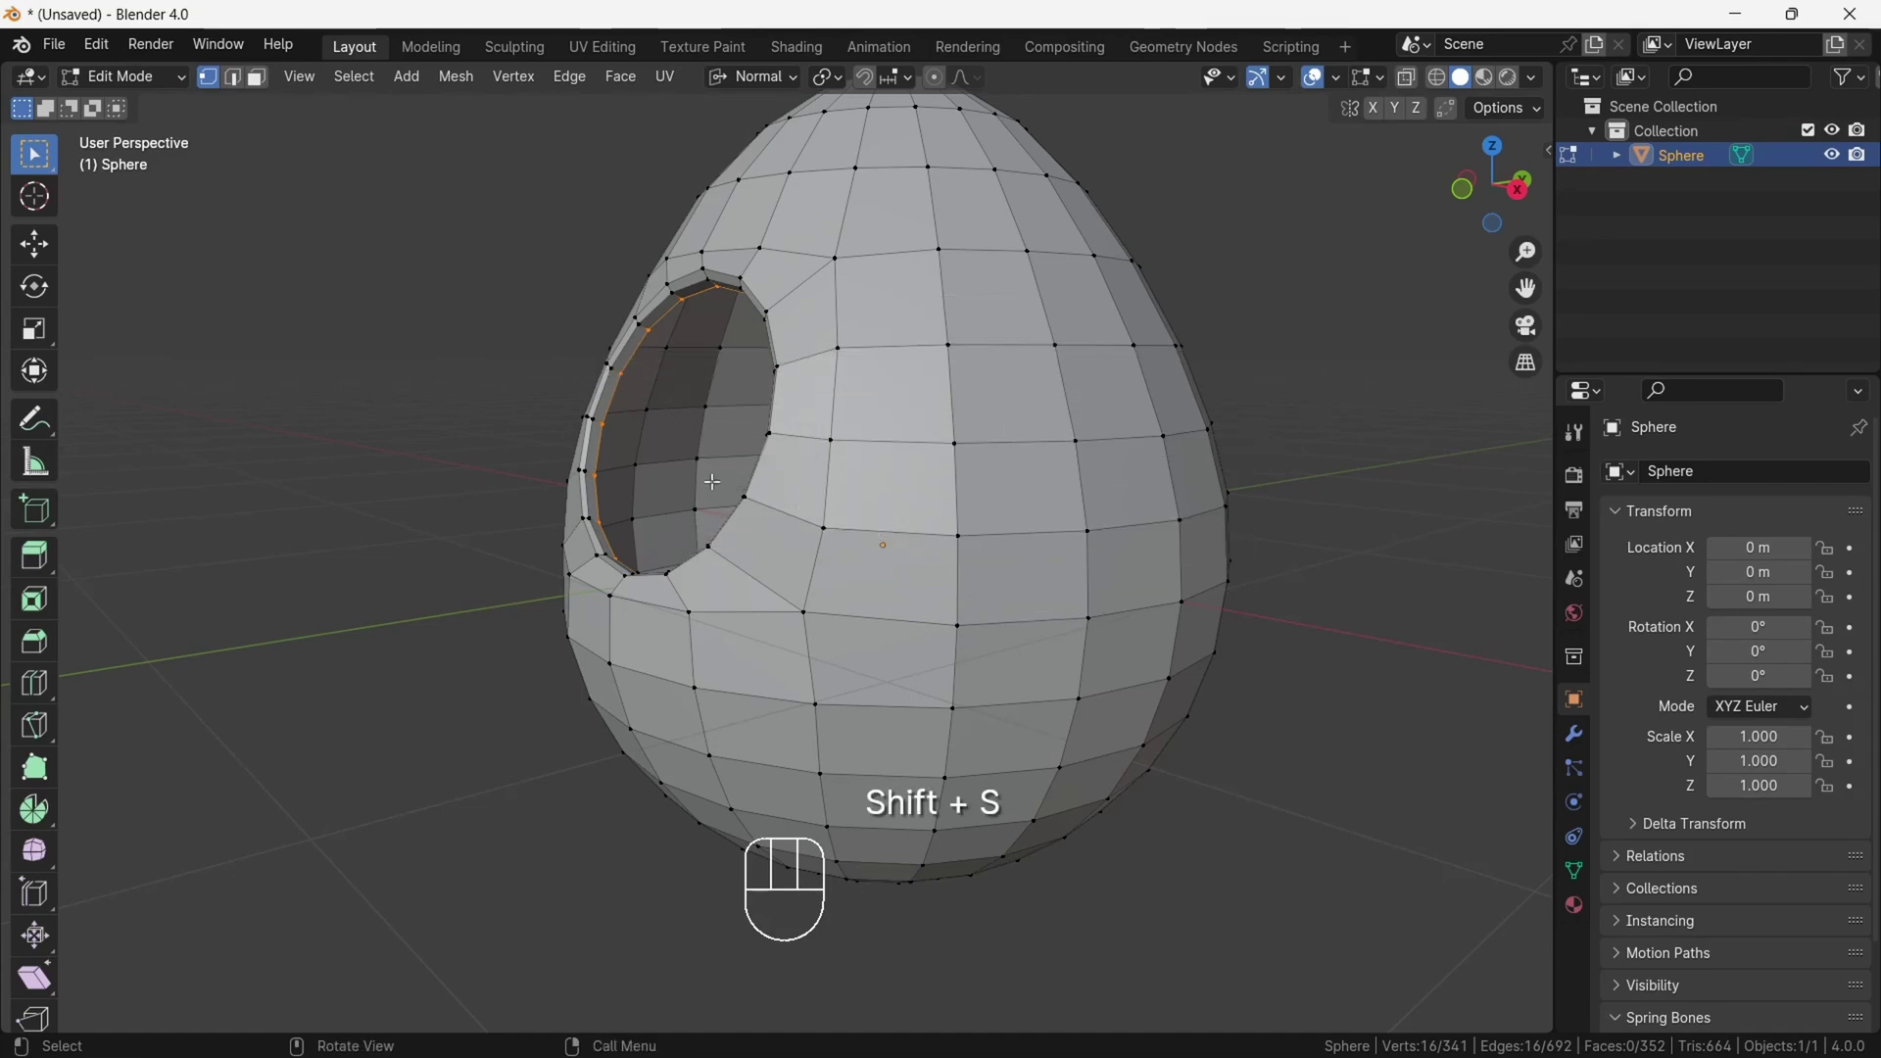
{"action": "left_click", "coordinate": [1339, 79]}
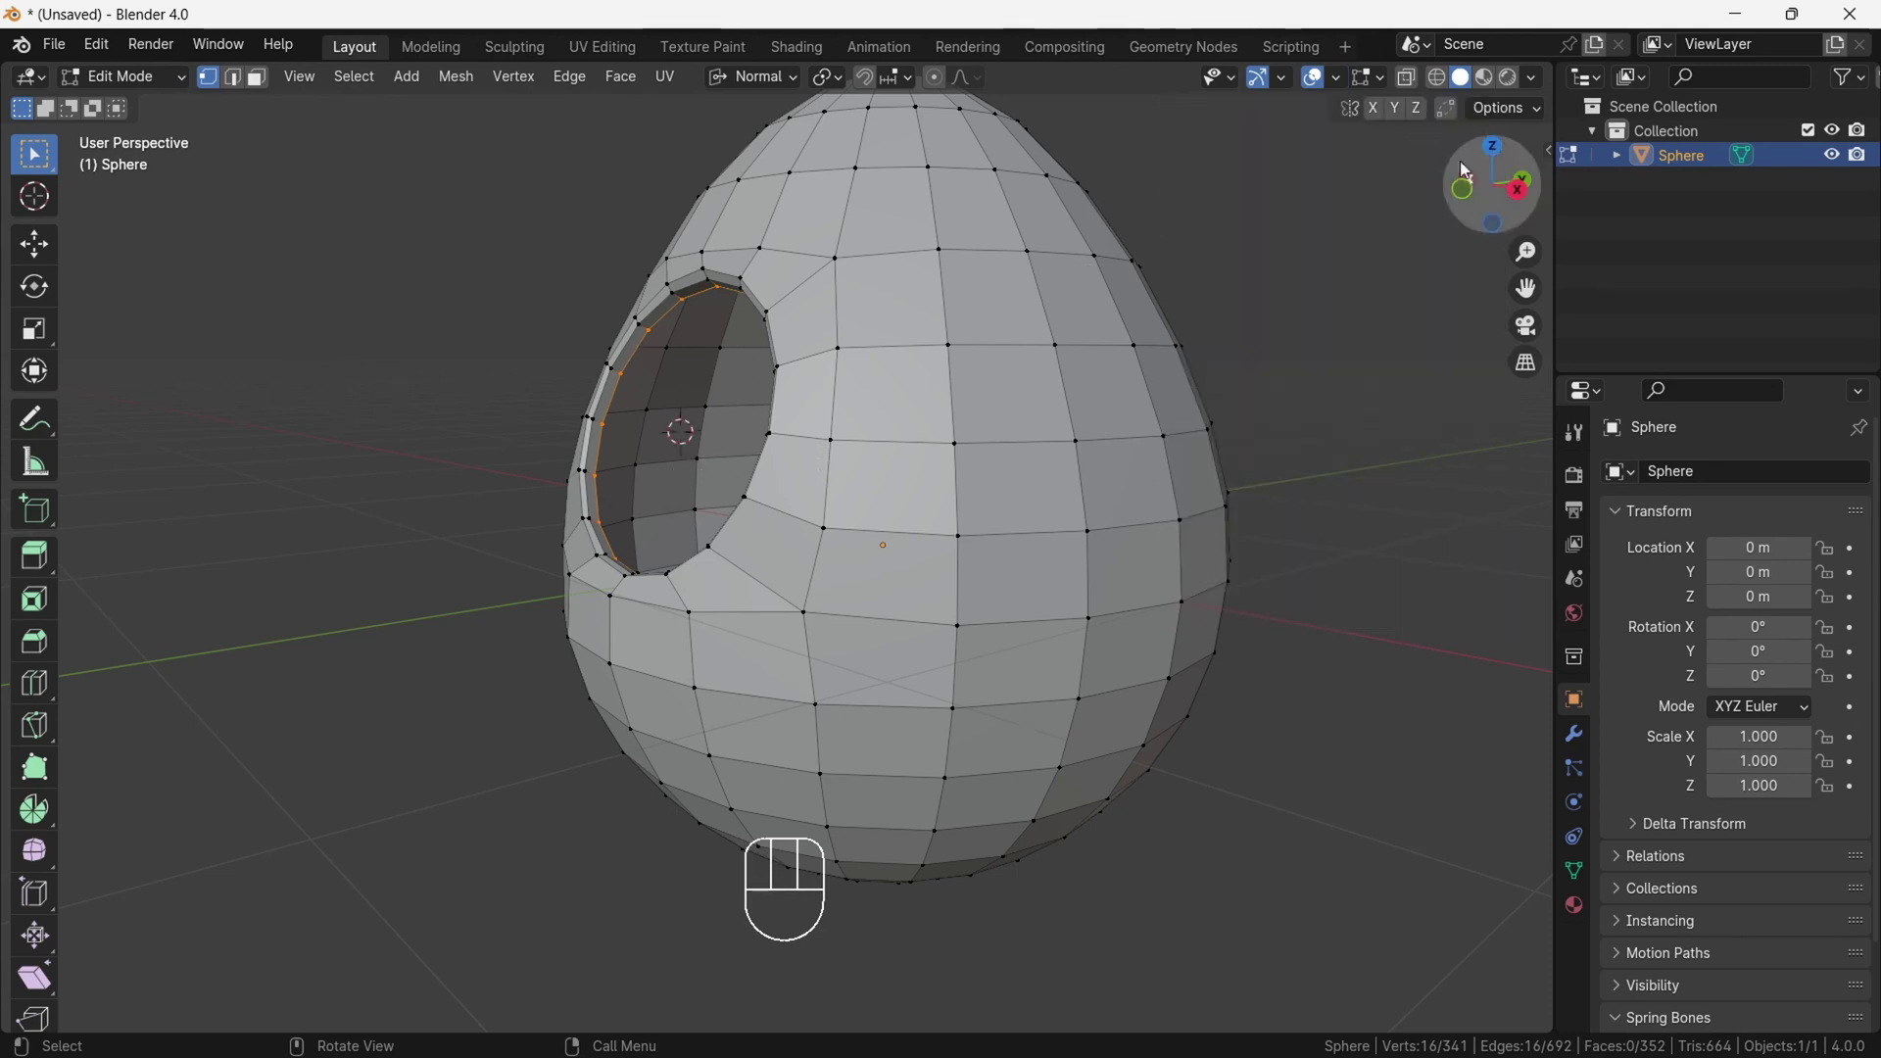
- Switch to Object Mode and deselect the egg
{"action": "left_click", "coordinate": [1534, 190]}
{"action": "left_click", "coordinate": [1534, 186]}
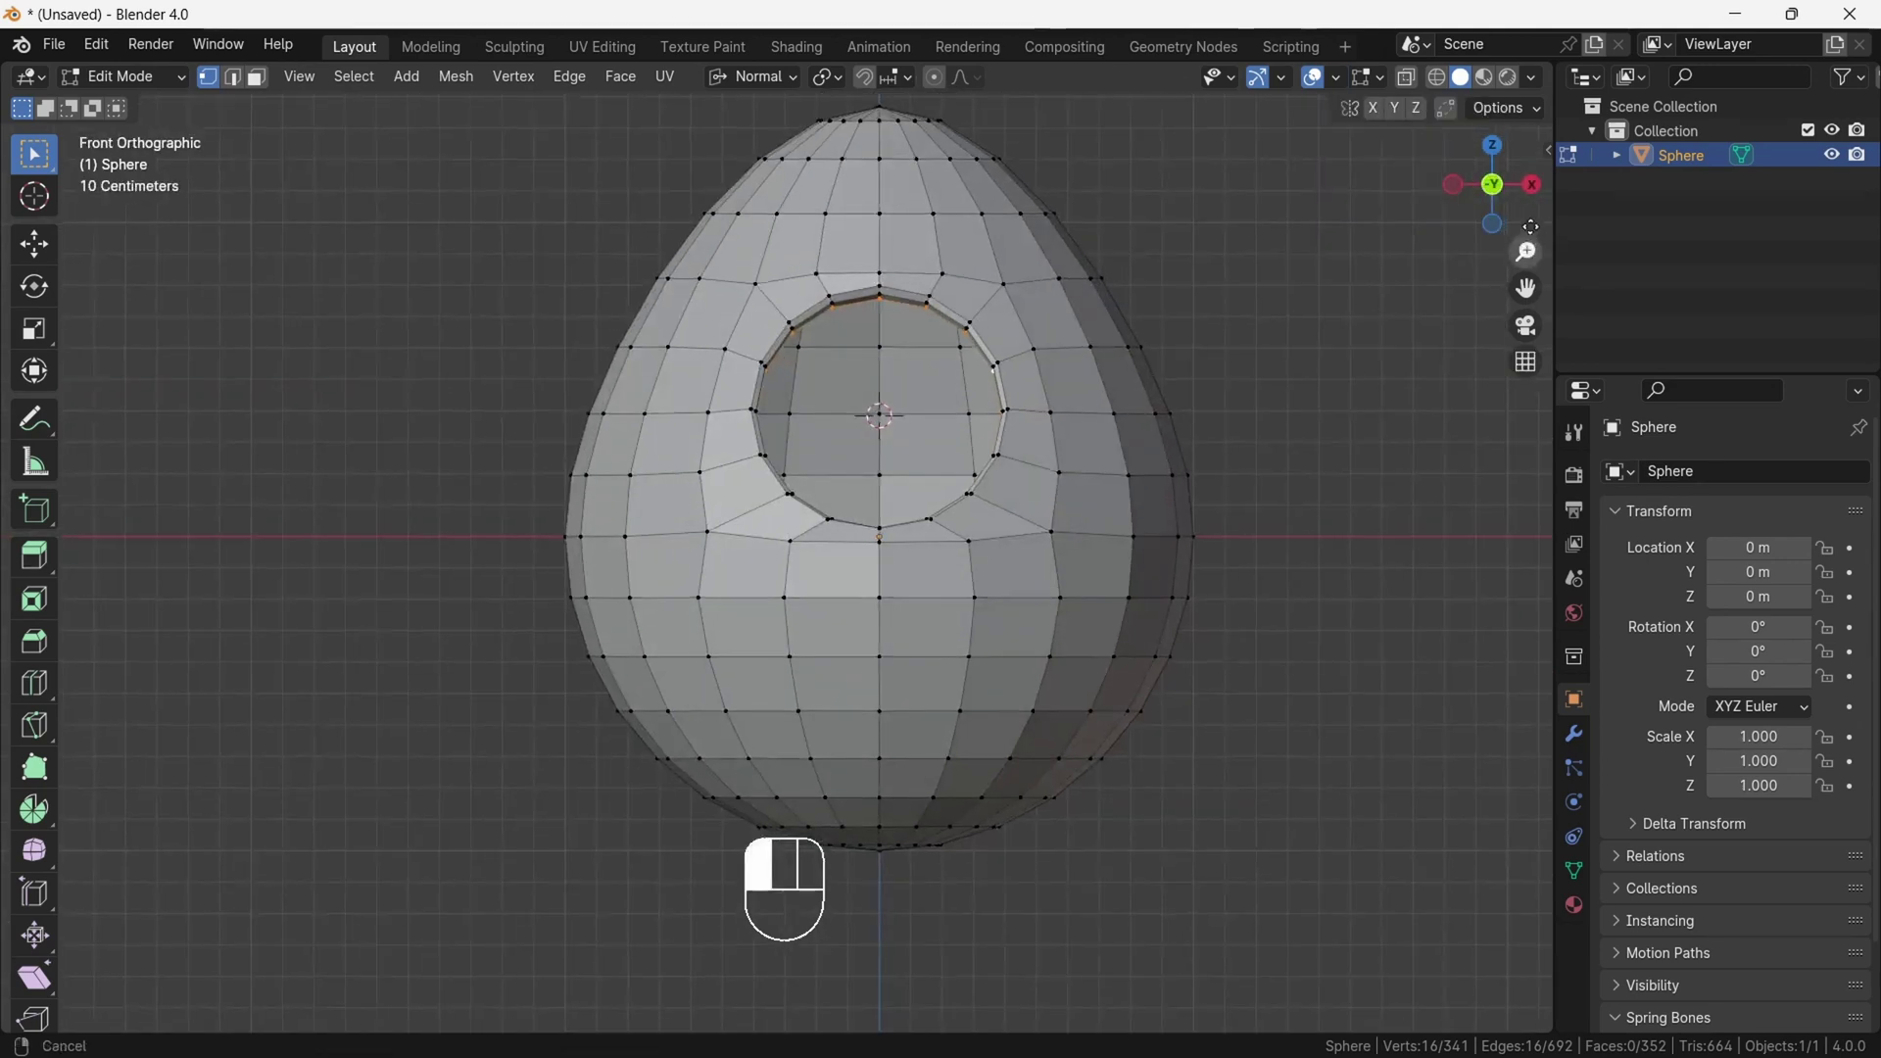
{"action": "scroll", "coordinate": [898, 368], "scroll_direction": "up", "scroll_amount": 2}
{"action": "left_click", "coordinate": [122, 76]}
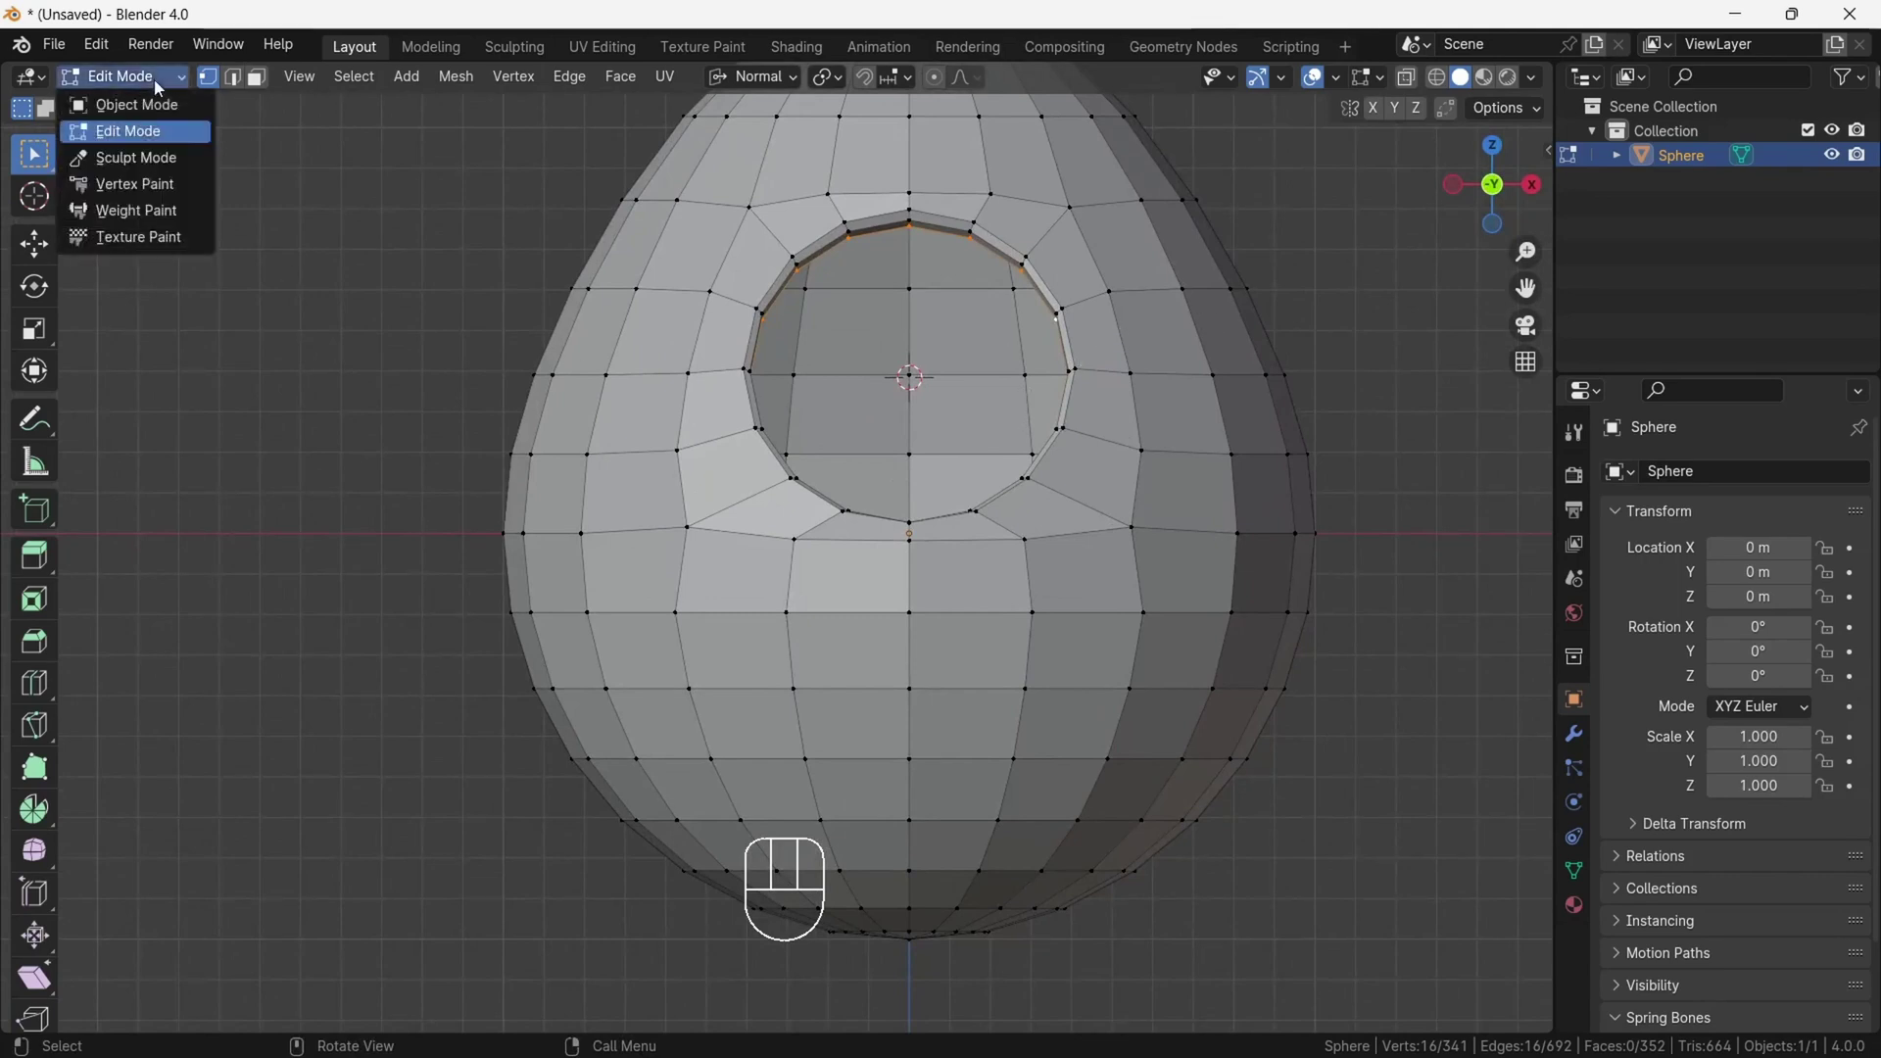
{"action": "left_click", "coordinate": [142, 102]}
{"action": "left_click", "coordinate": [1401, 292]}
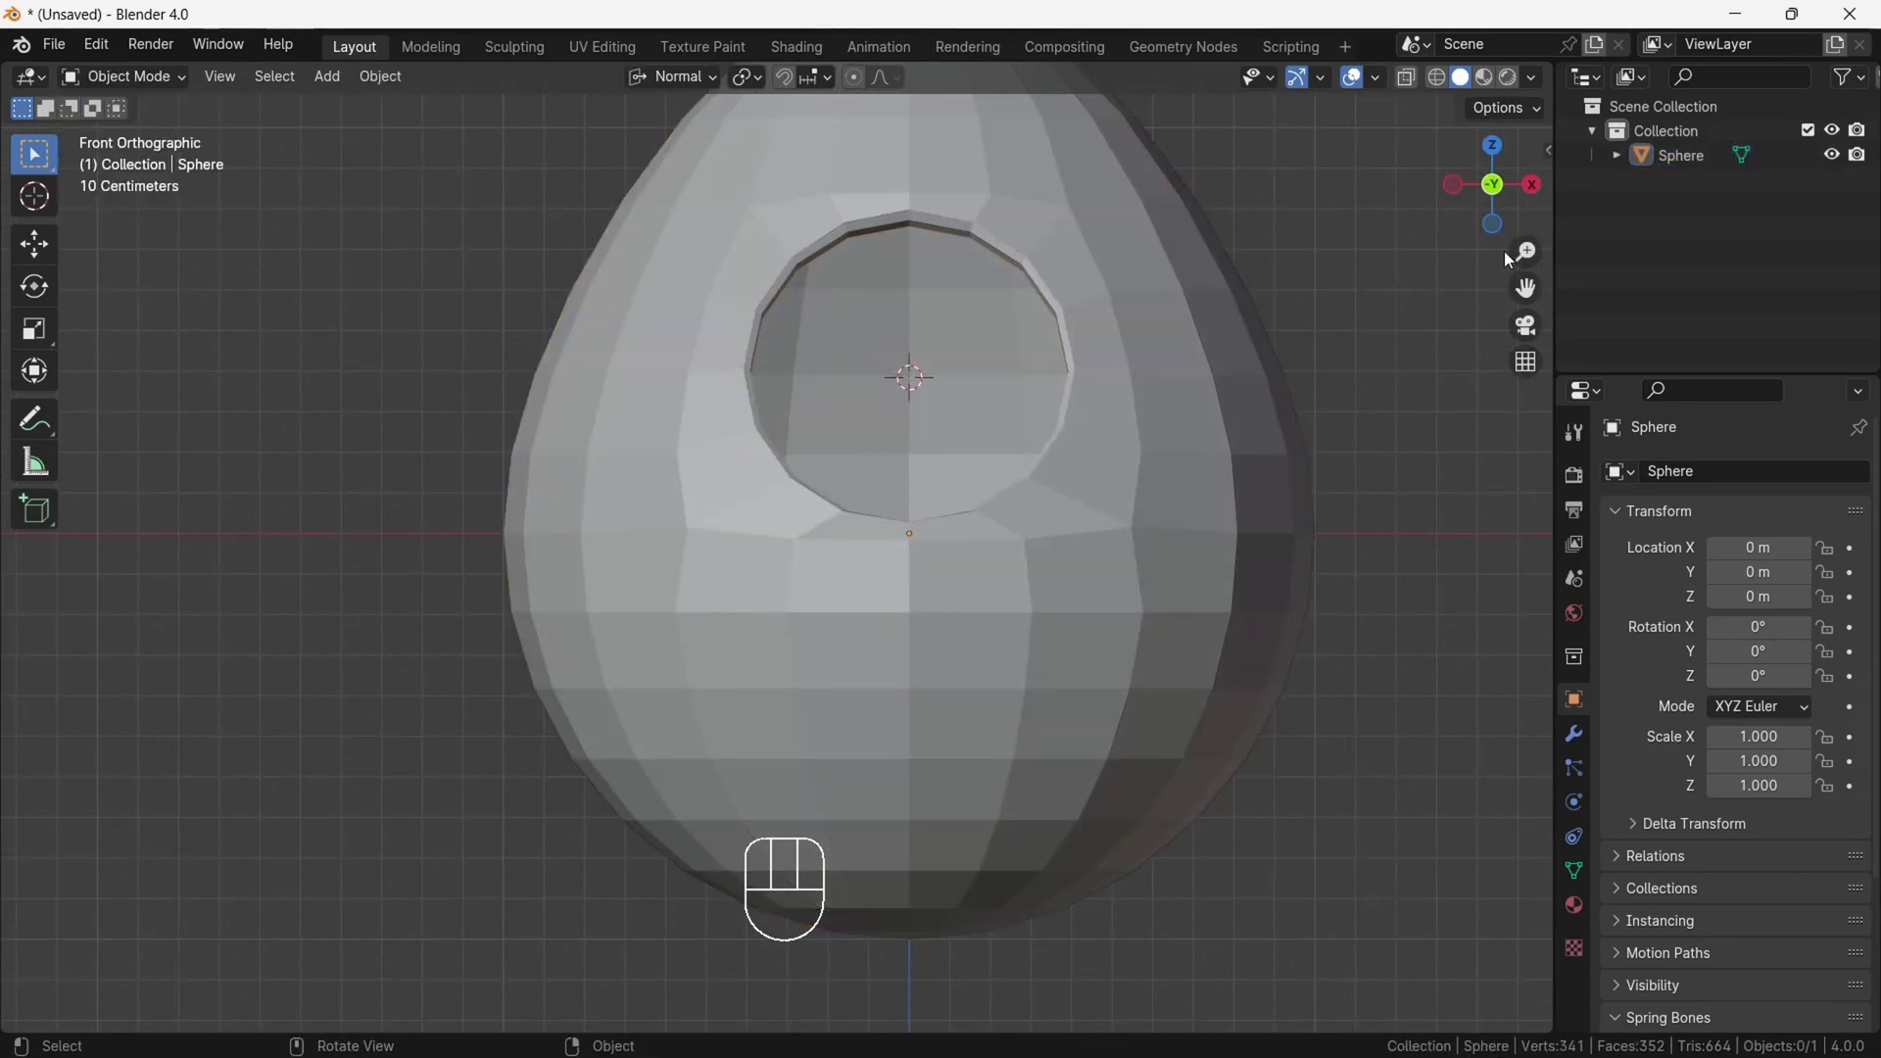
{"action": "scroll", "coordinate": [1509, 259], "scroll_direction": "down", "scroll_amount": 3}
{"action": "left_click", "coordinate": [1532, 77]}
{"action": "left_click", "coordinate": [1514, 190]}
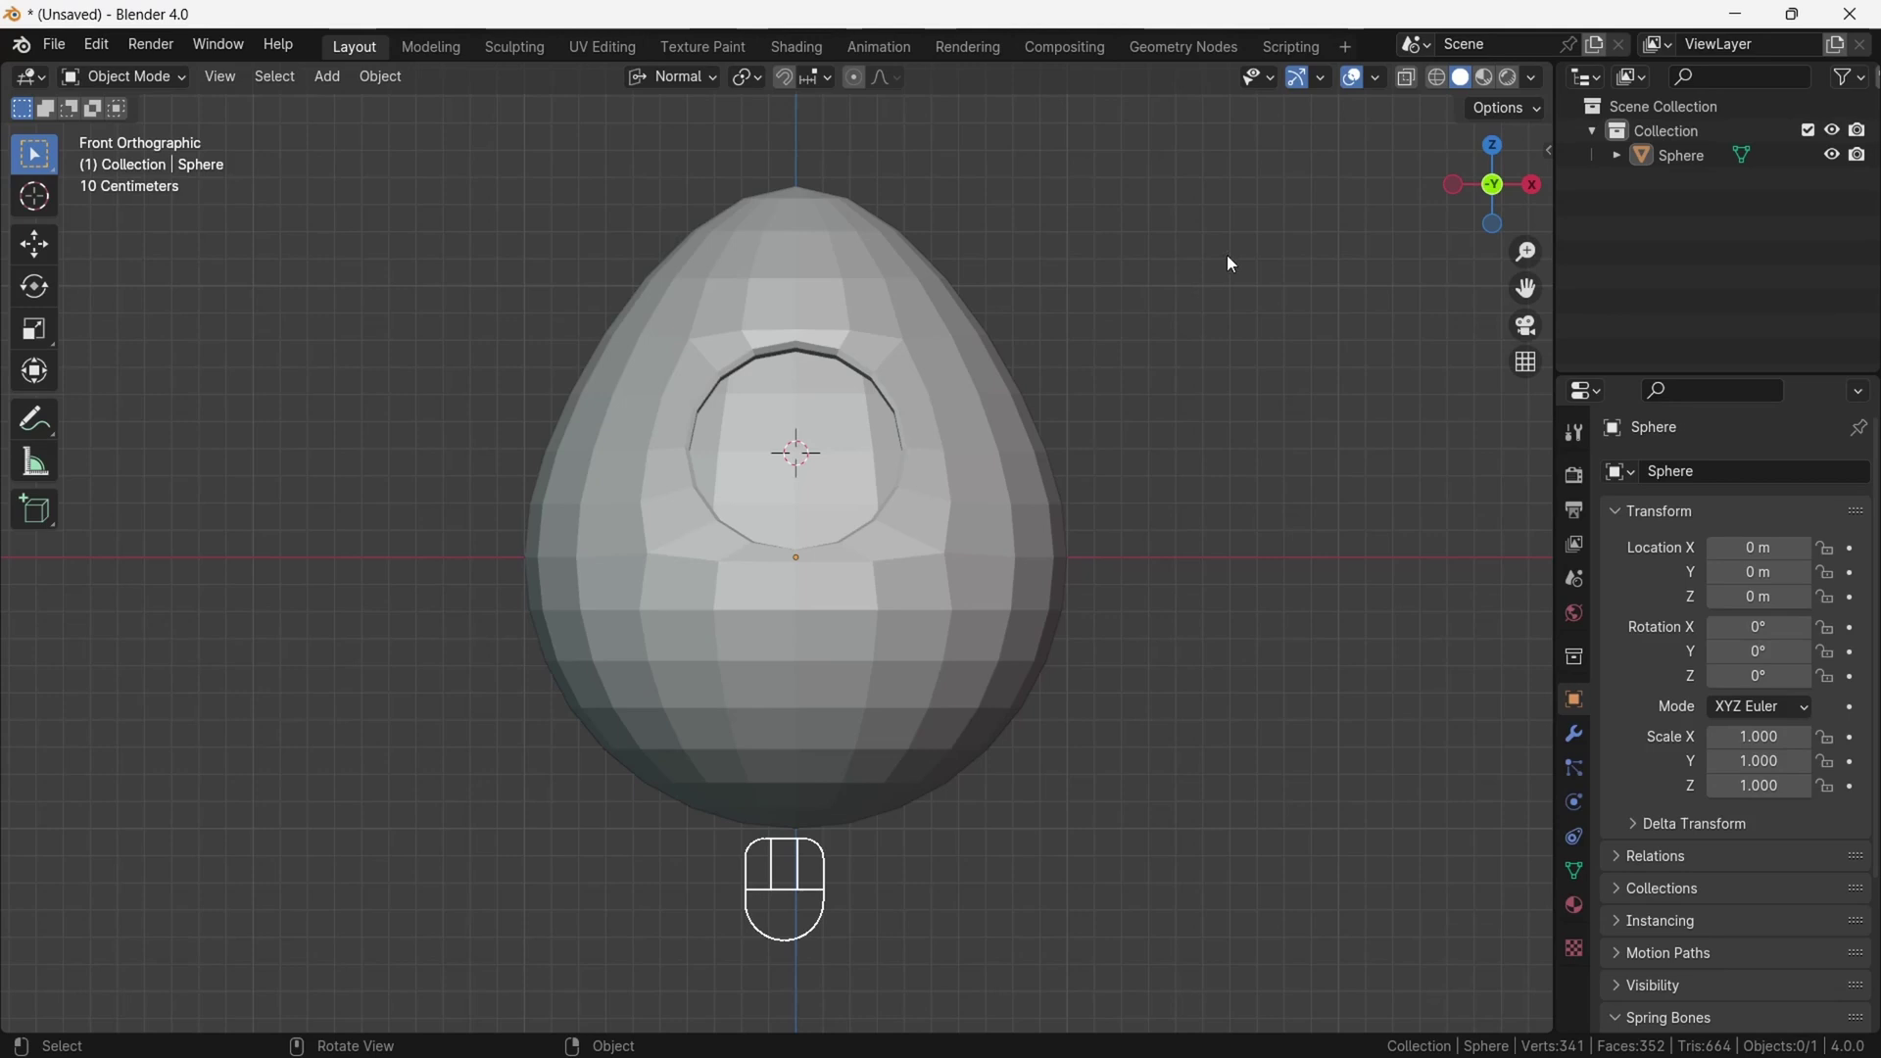
- Add a UV sphere with 20 segments, 16 rings and a 1 m radius at the 3D cursor
{"action": "left_click", "coordinate": [1534, 185]}
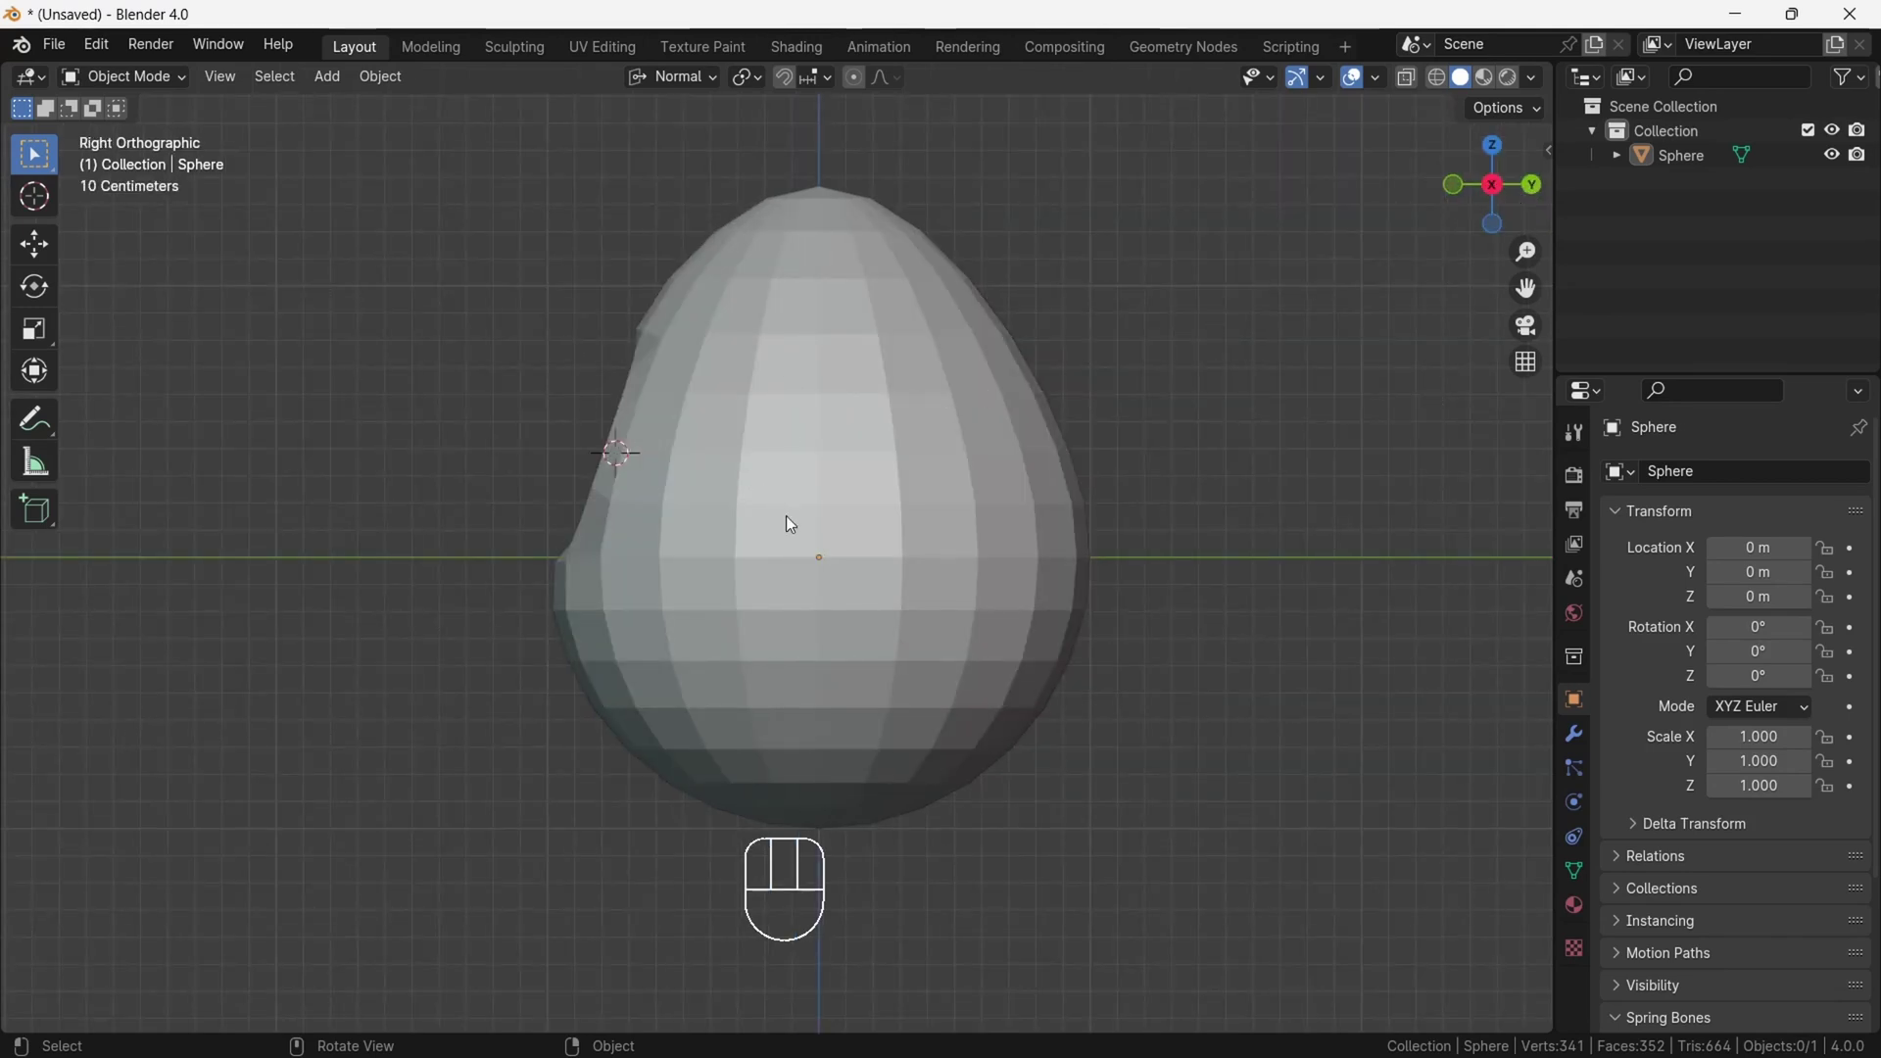
{"action": "key", "text": "shift+a"}
{"action": "mouse_move", "coordinate": [792, 512]}
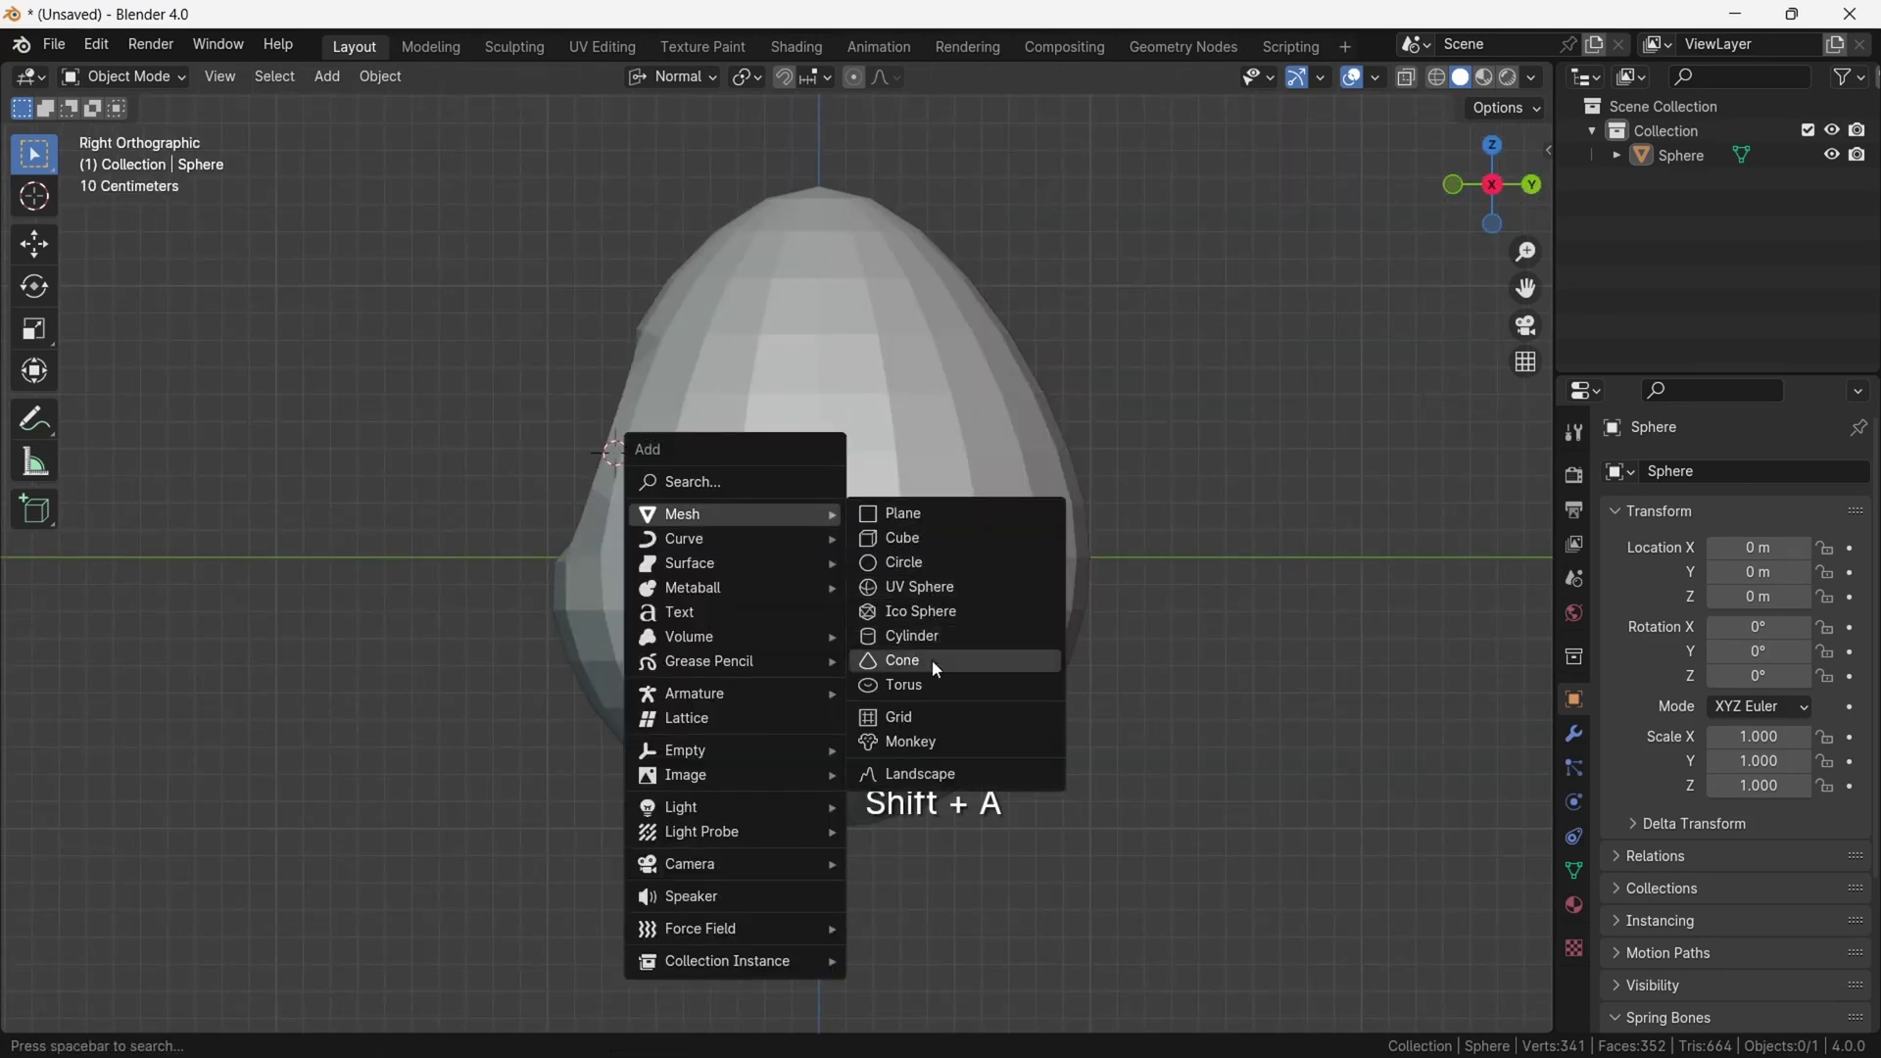
{"action": "left_click", "coordinate": [944, 590]}
- Rotate the new sphere 90° about the X axis
{"action": "left_click", "coordinate": [35, 287]}
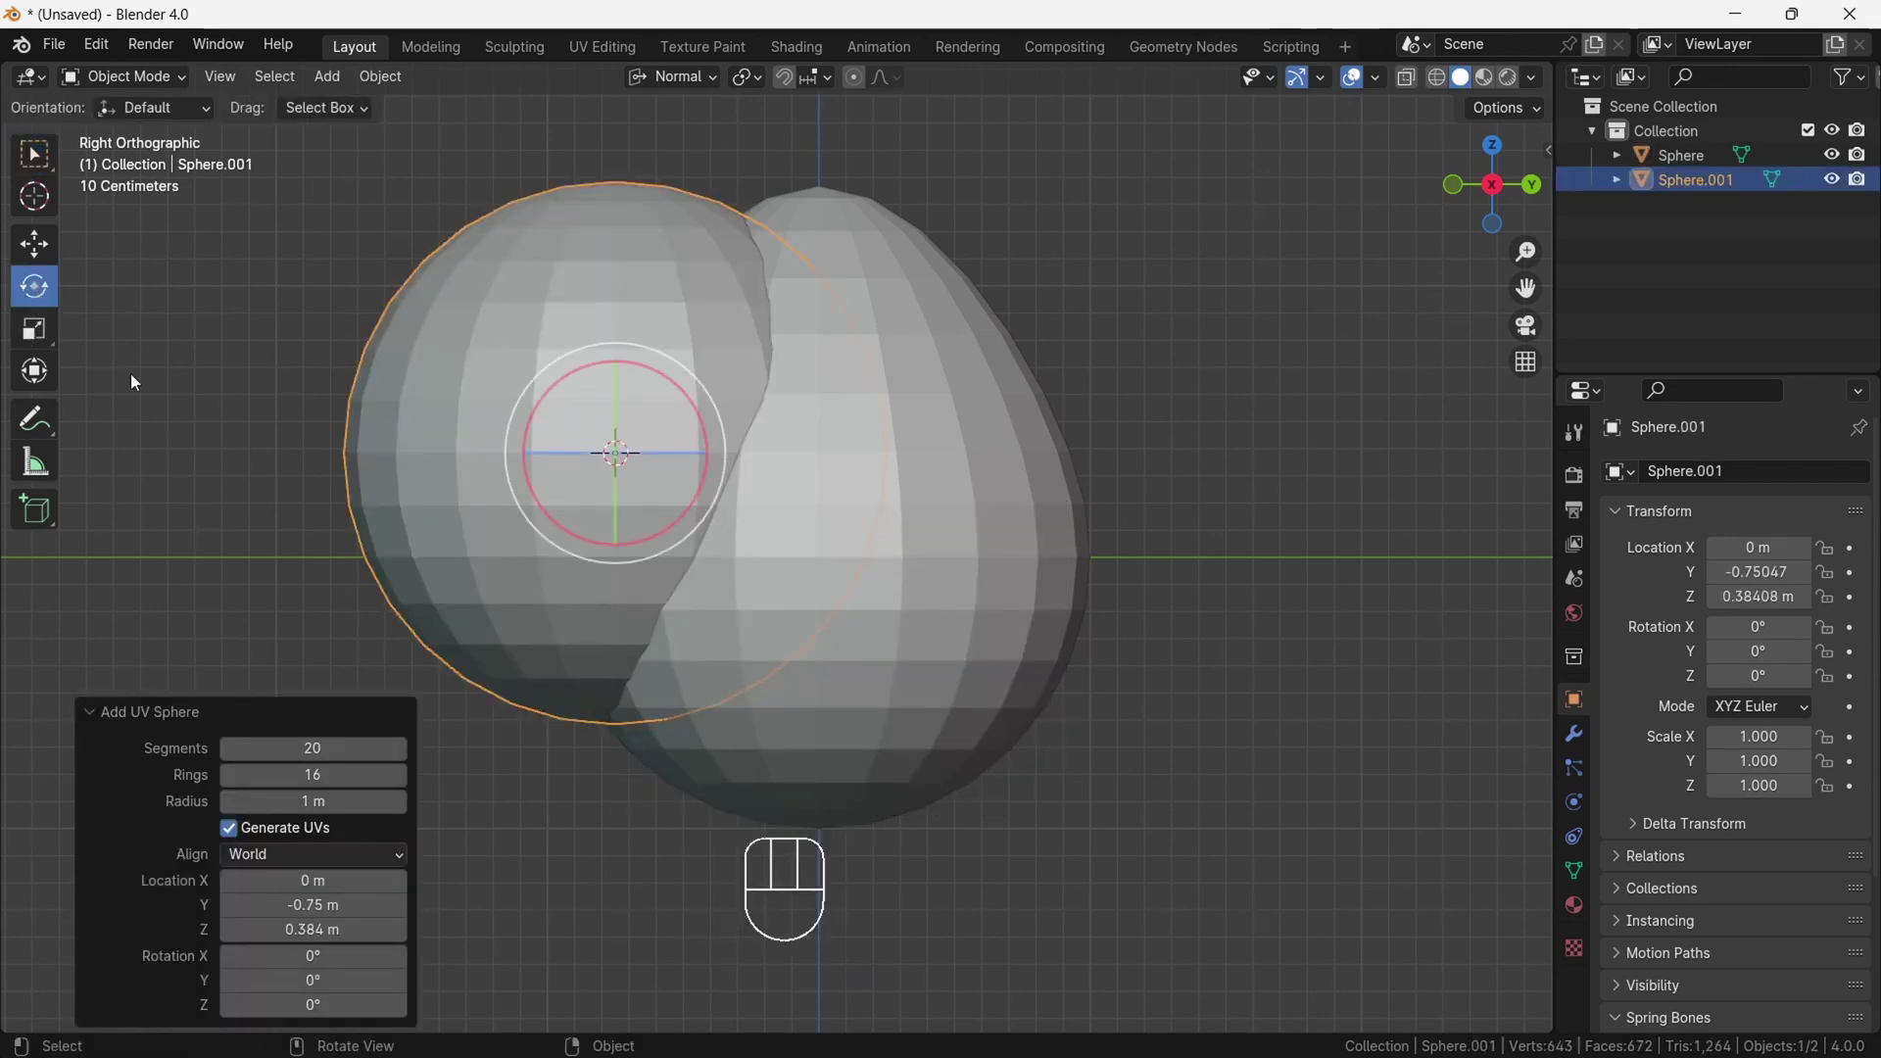
{"action": "left_click_drag", "start_coordinate": [564, 392], "coordinate": [526, 487]}
{"action": "type", "text": "90"}
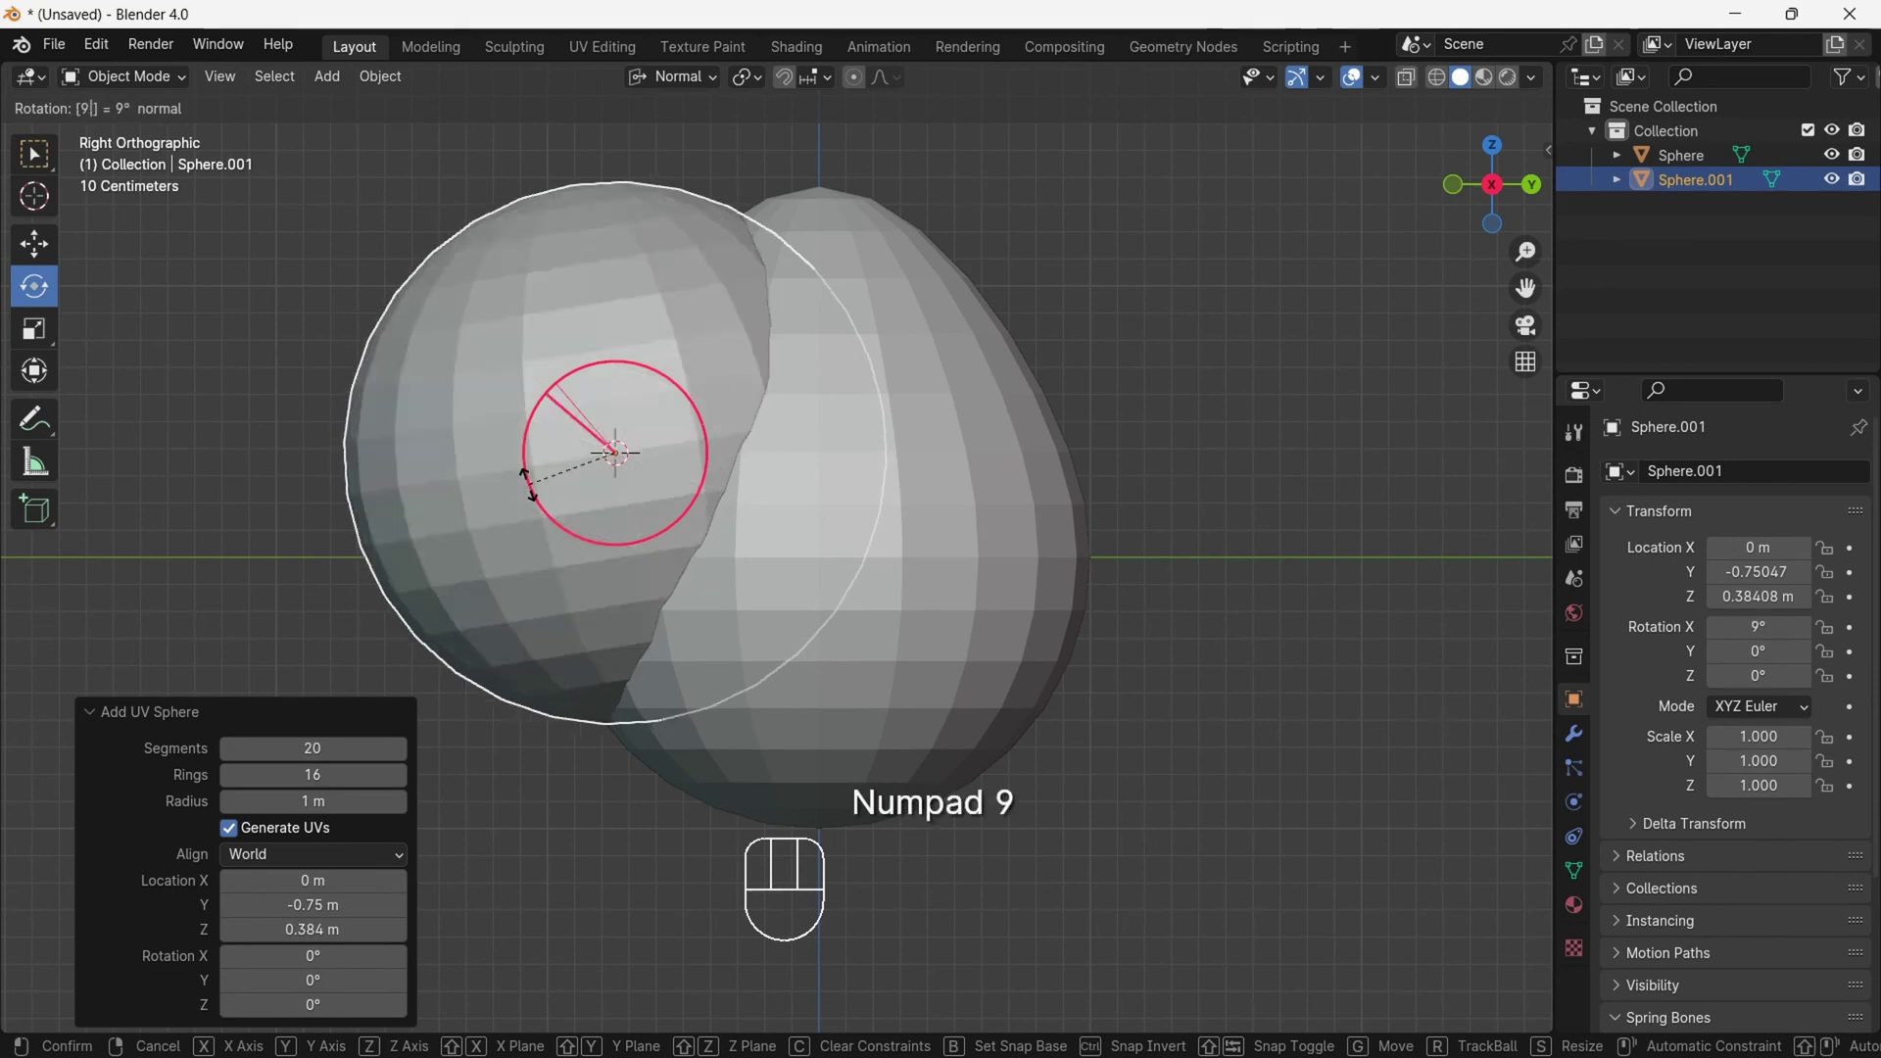
{"action": "key", "text": "Return"}
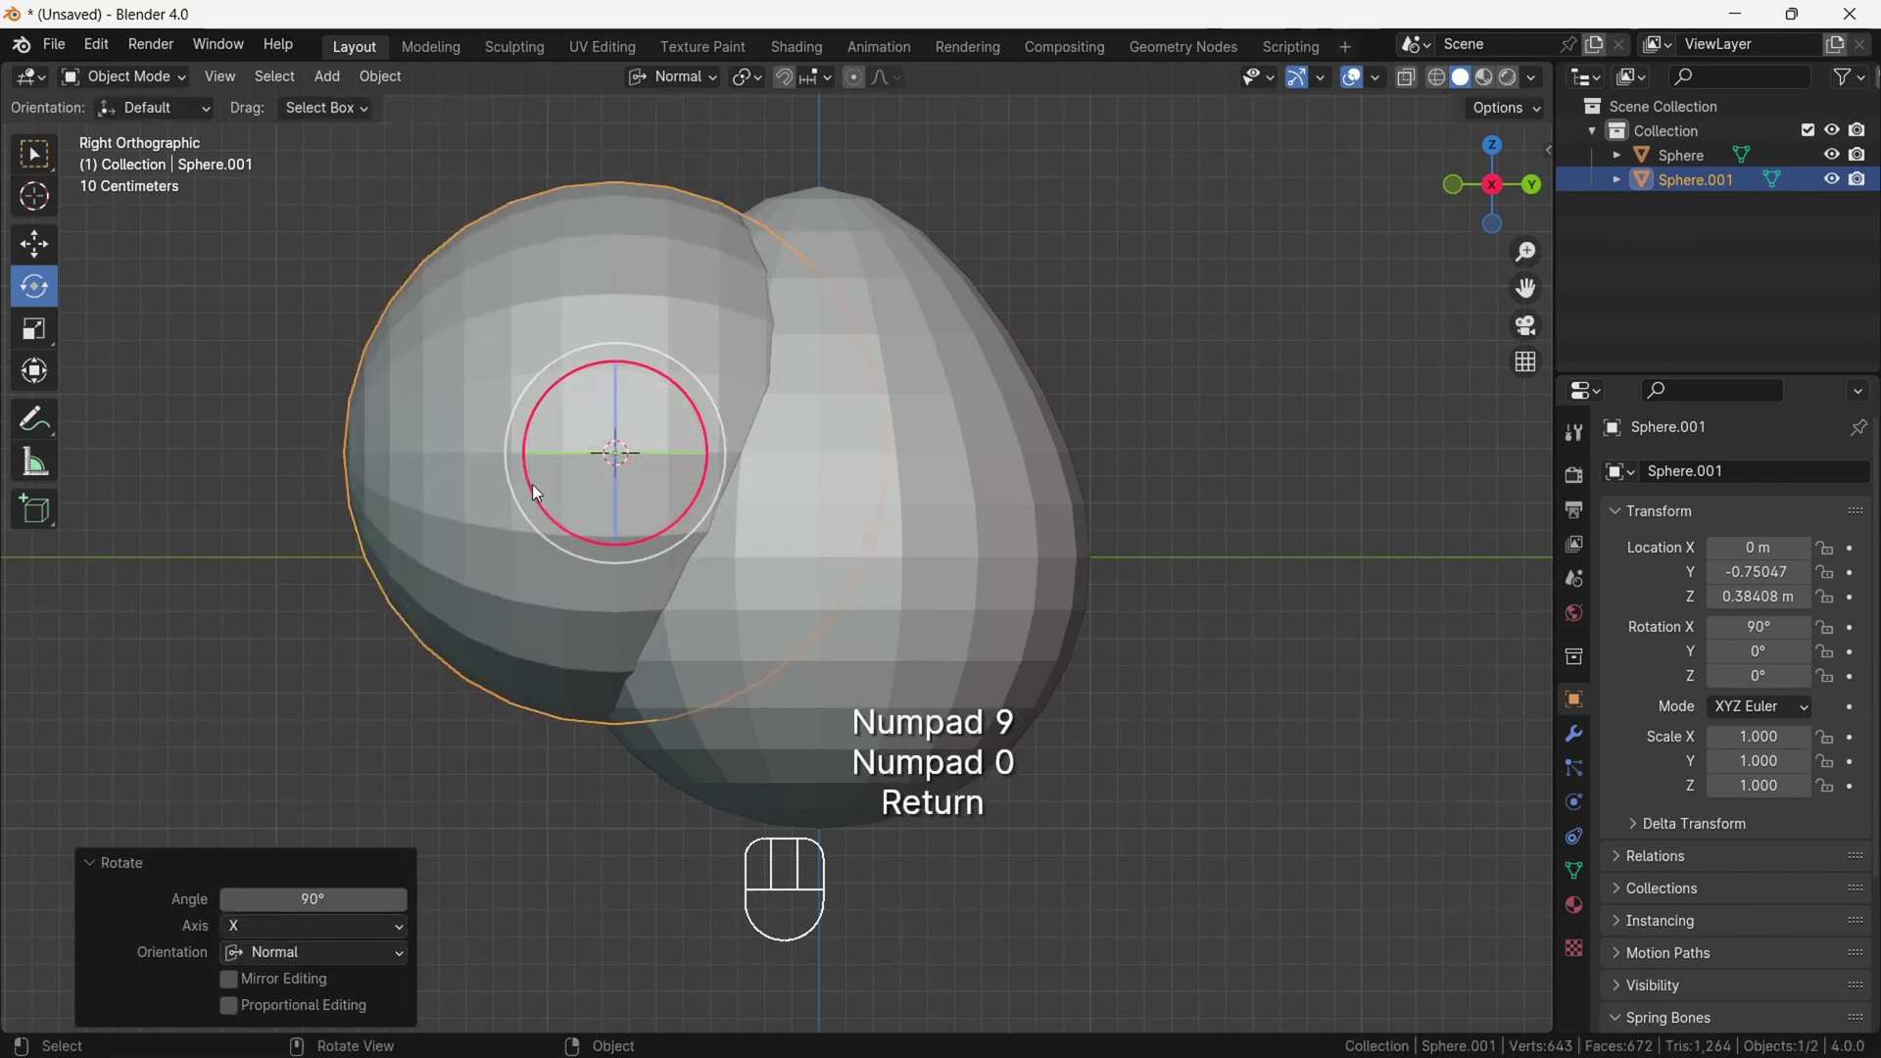
{"action": "left_click", "coordinate": [35, 154]}
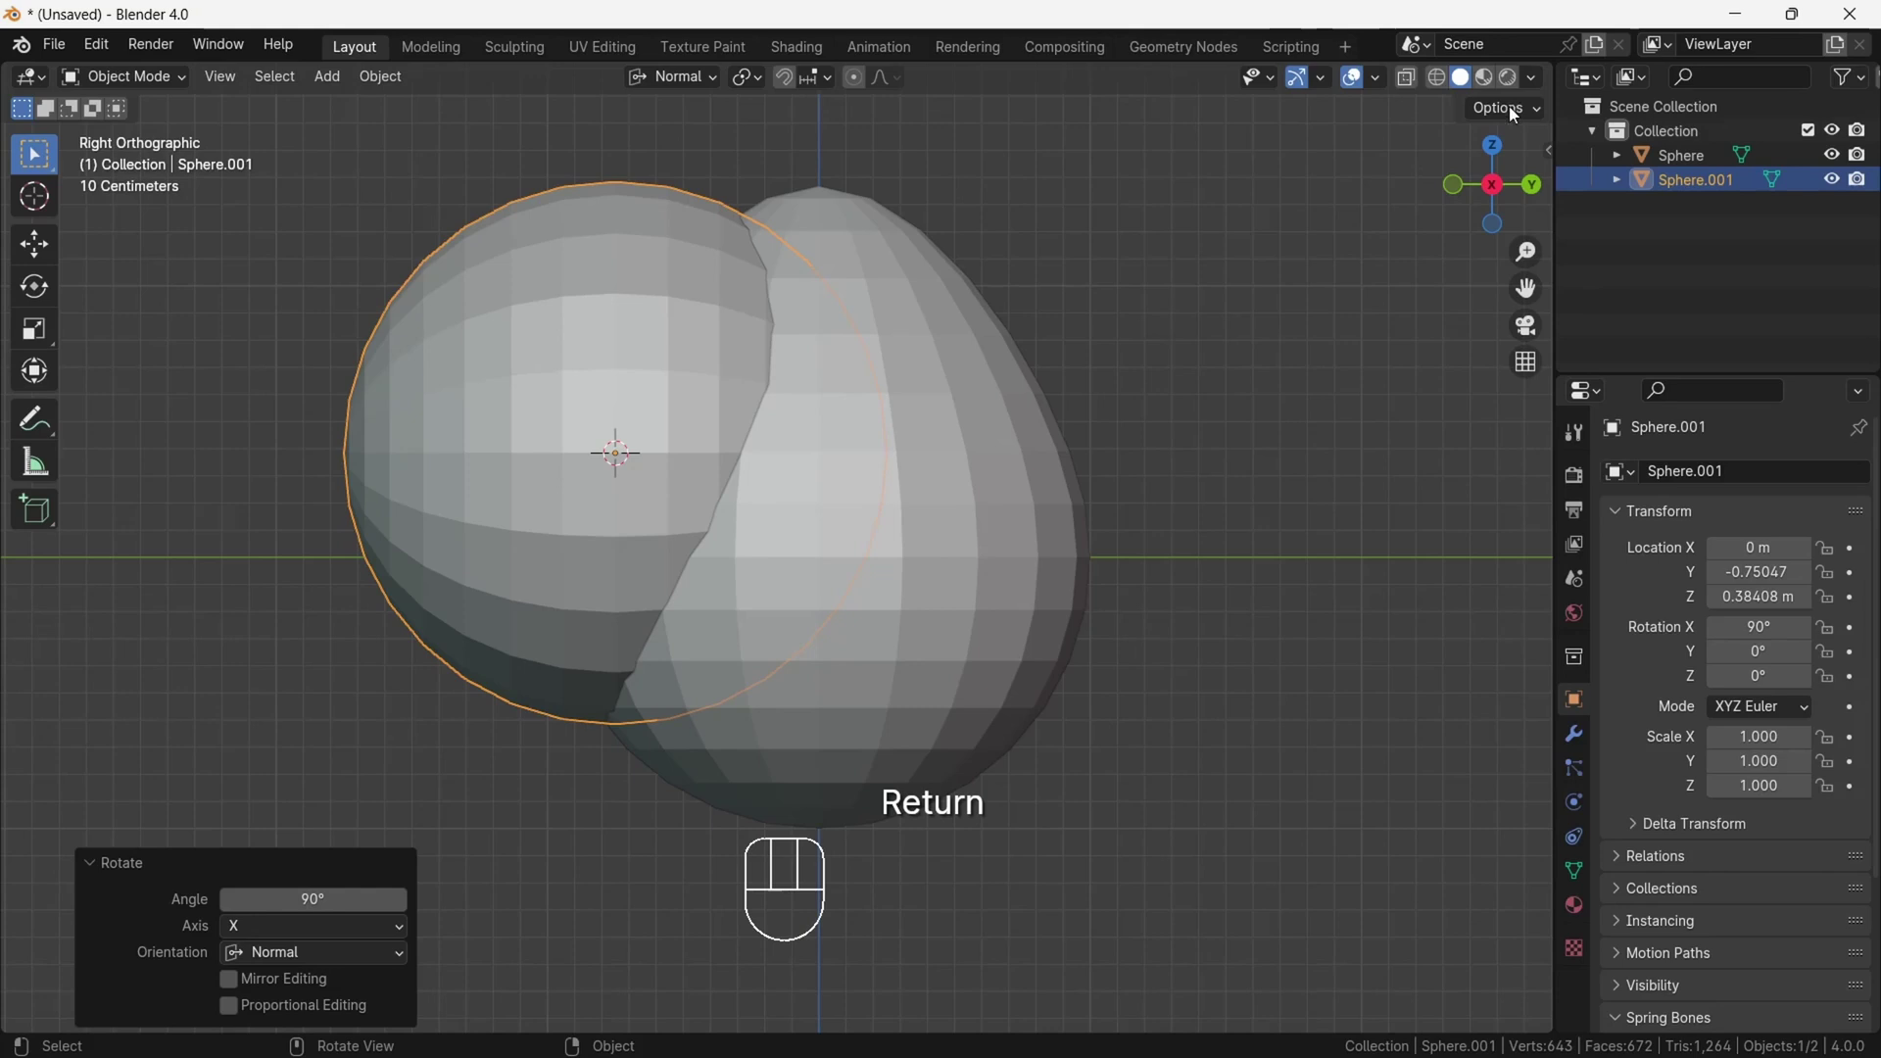
- Scale the sphere by about 0.415 and again by about 0.984 to match the size of the round opening
{"action": "key", "text": "s"}
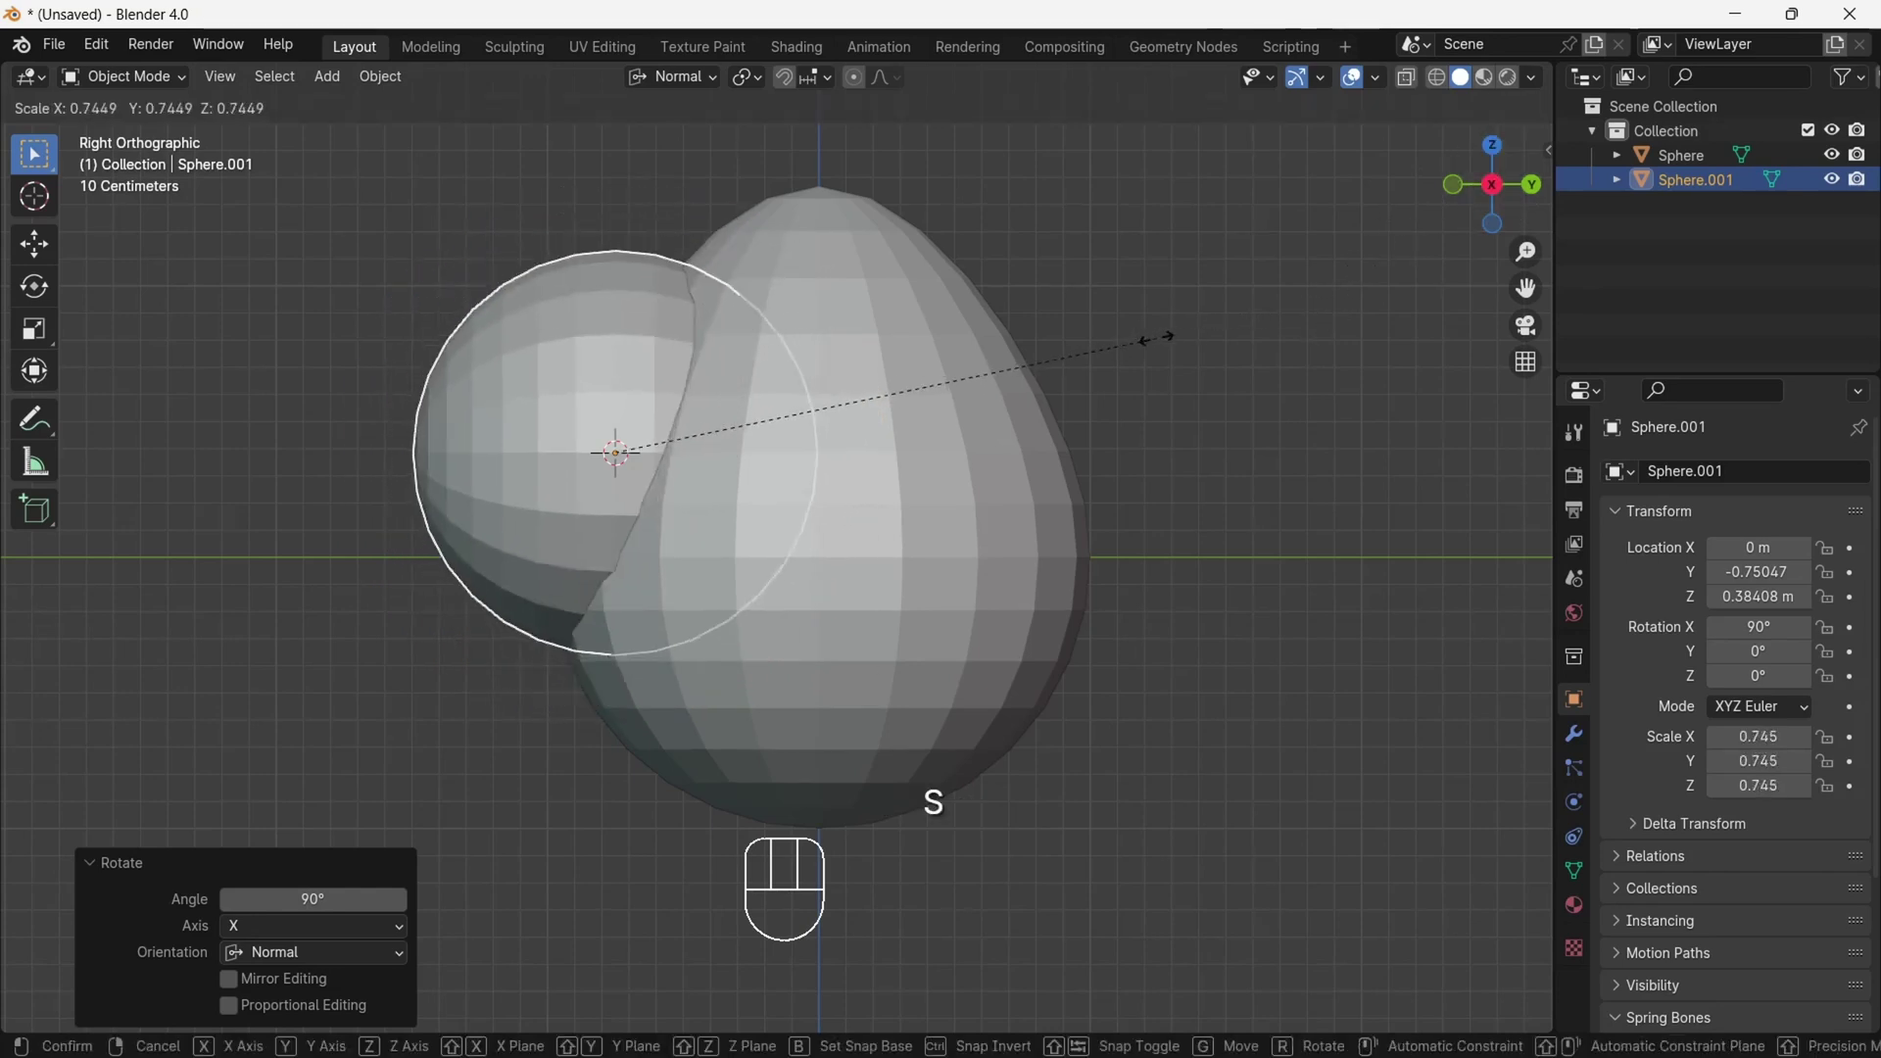
{"action": "left_click", "coordinate": [932, 382]}
{"action": "left_click", "coordinate": [1450, 185]}
{"action": "key", "text": "s"}
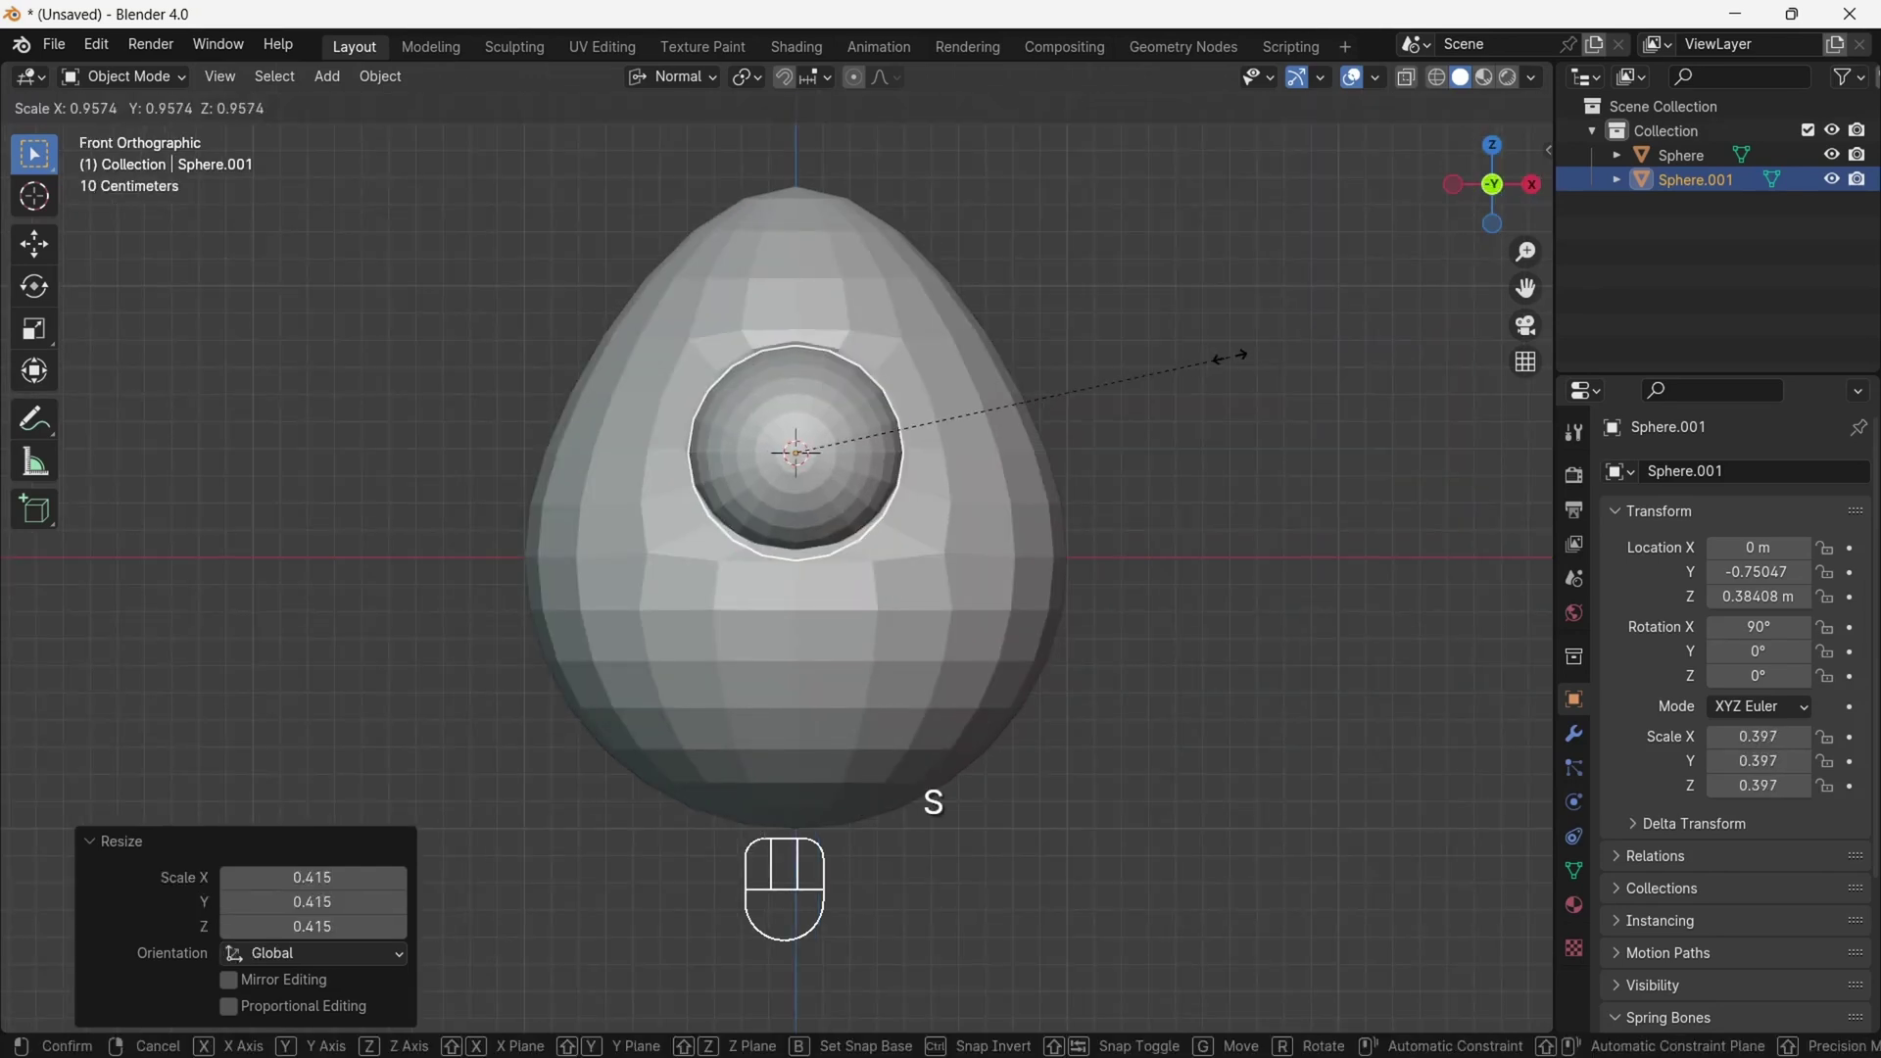
{"action": "left_click", "coordinate": [1427, 220]}
- Move the sphere about -0.206 m along its normal Z axis, deeper into the egg
{"action": "left_click", "coordinate": [1533, 184]}
{"action": "key", "text": "g"}
{"action": "key", "text": "y"}
{"action": "key", "text": "x"}
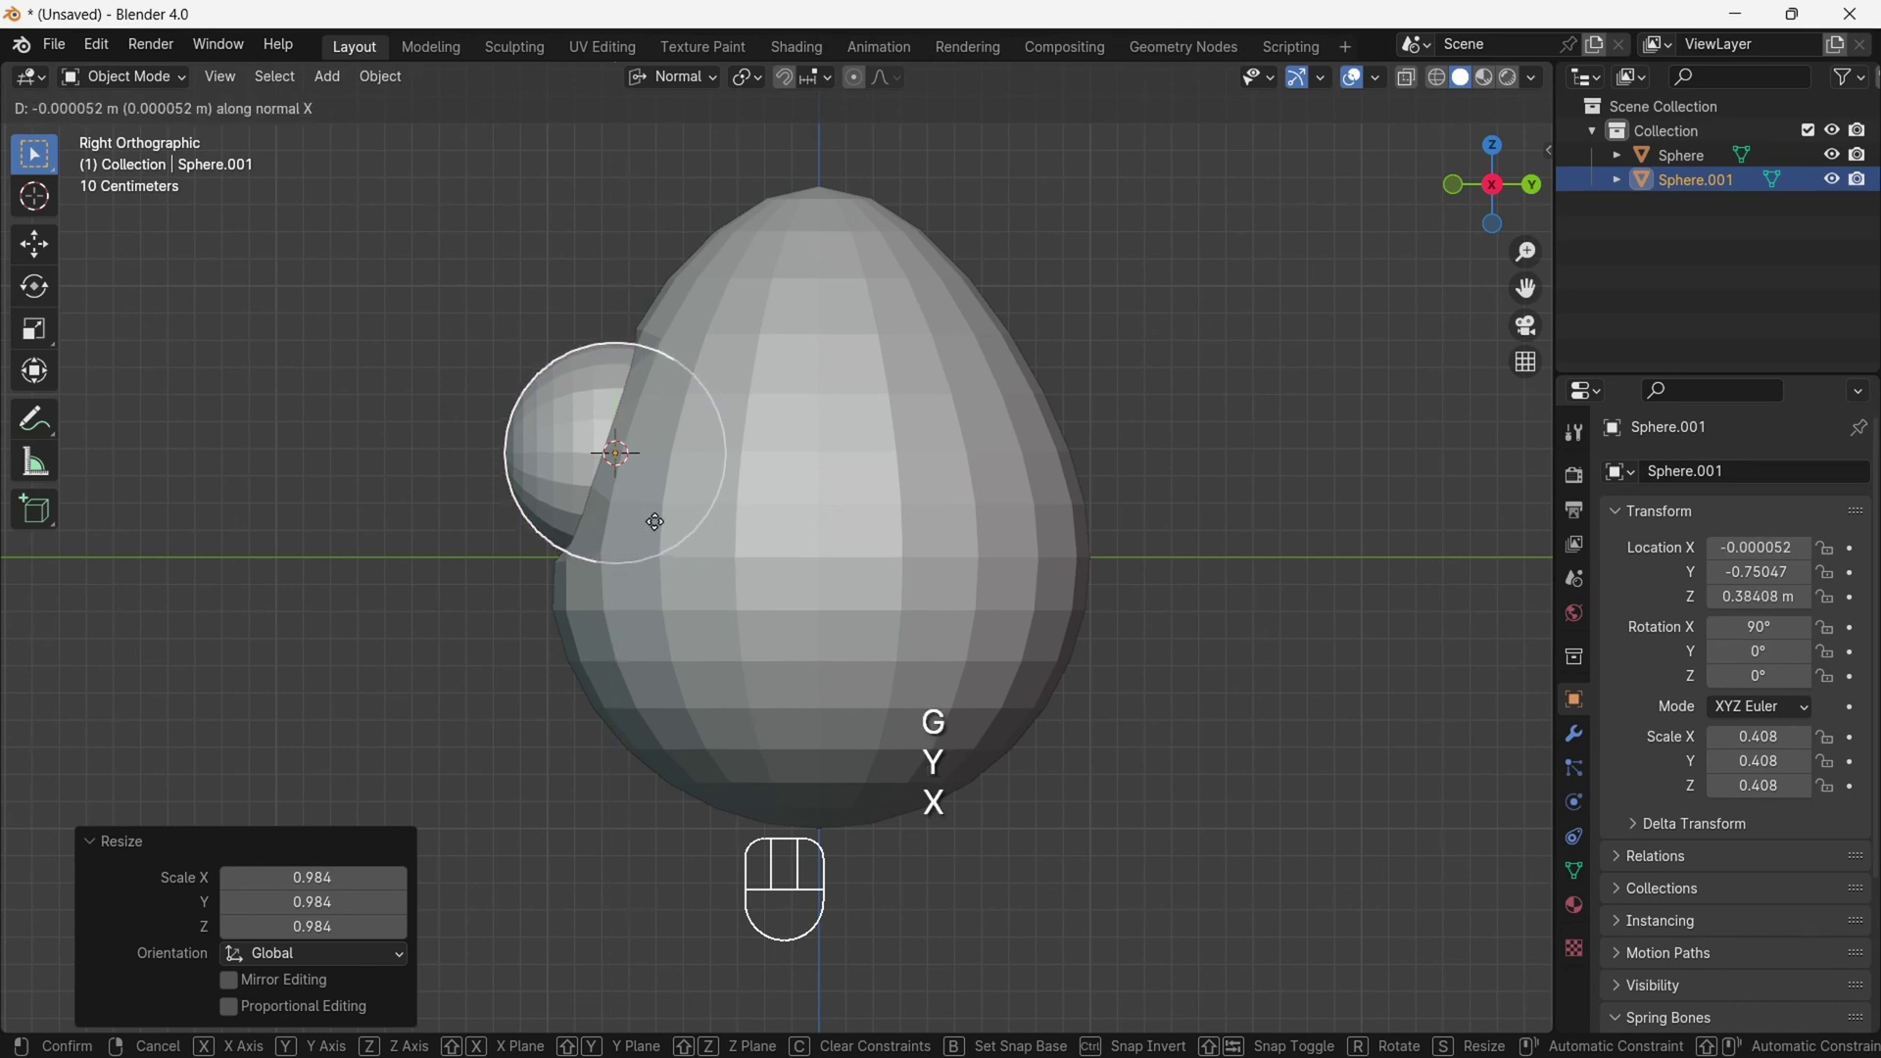
{"action": "key", "text": "z"}
{"action": "left_click", "coordinate": [654, 539]}
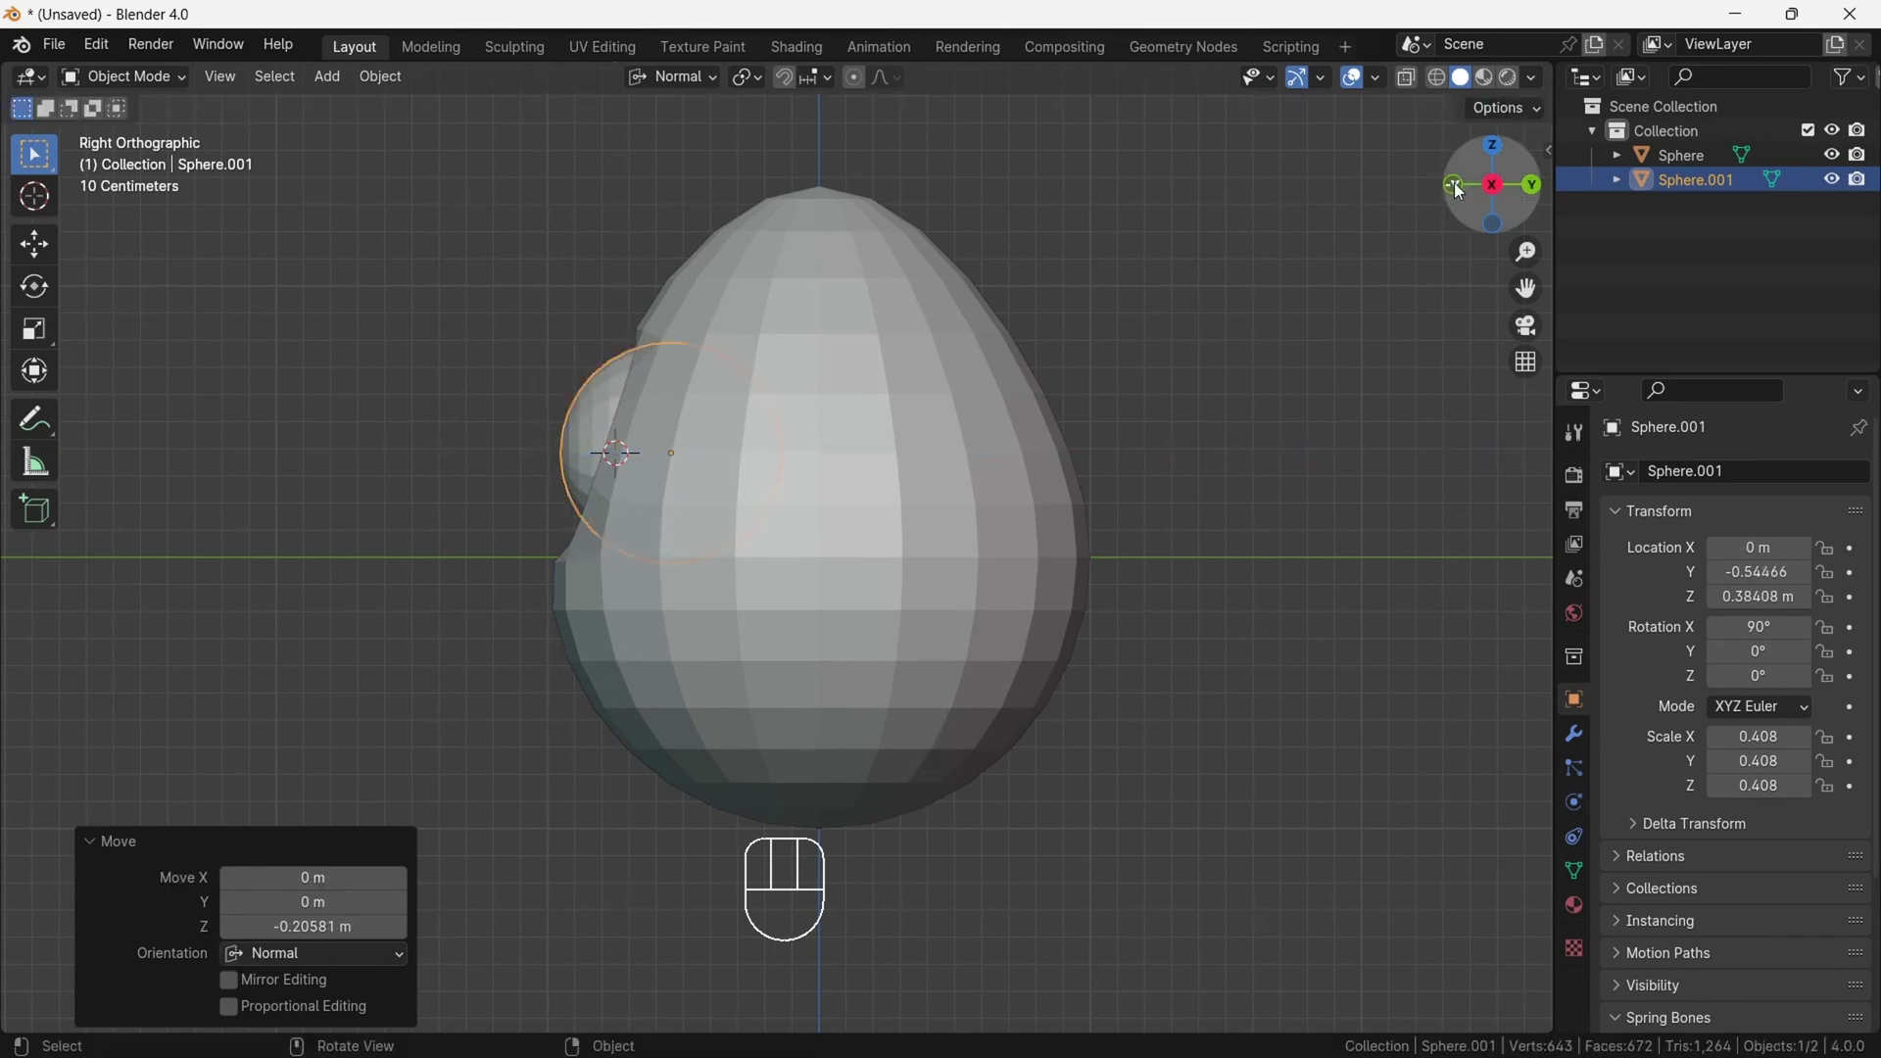
- Enlarge the sphere from the front view and scale it again by about 0.966, for a scale of about 0.435
{"action": "left_click", "coordinate": [1453, 184]}
{"action": "mouse_move", "coordinate": [1493, 205]}
{"action": "left_mouse_down"}
{"action": "mouse_move", "coordinate": [1302, 252]}
{"action": "mouse_move", "coordinate": [1491, 233]}
{"action": "mouse_move", "coordinate": [1493, 212]}
{"action": "left_mouse_up"}
{"action": "left_click", "coordinate": [1502, 193]}
{"action": "key", "text": "s"}
{"action": "left_click", "coordinate": [1097, 432]}
{"action": "key", "text": "s"}
{"action": "left_click", "coordinate": [1088, 431]}
- With X-ray display on in the side view, move the sphere outward and down to about Y -0.604 m, Z 0.287 m
{"action": "left_click", "coordinate": [1500, 185]}
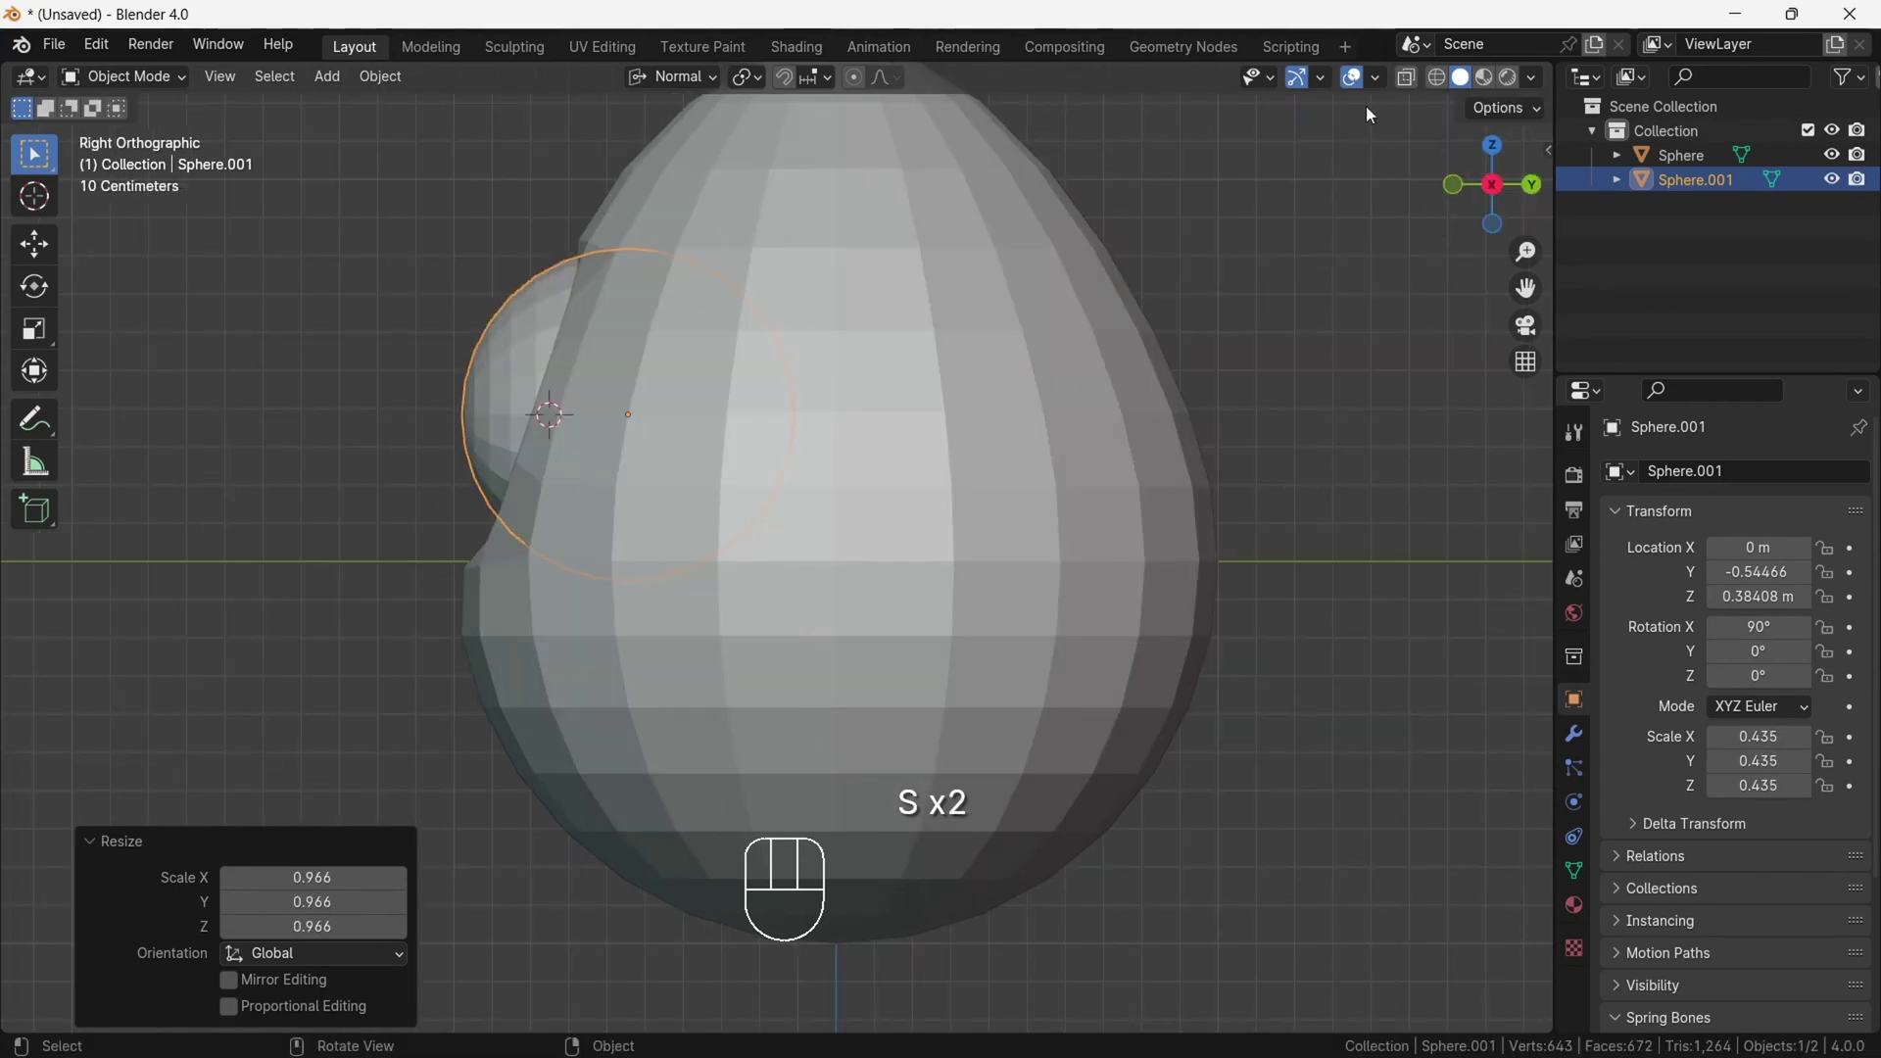
{"action": "left_click", "coordinate": [1409, 77]}
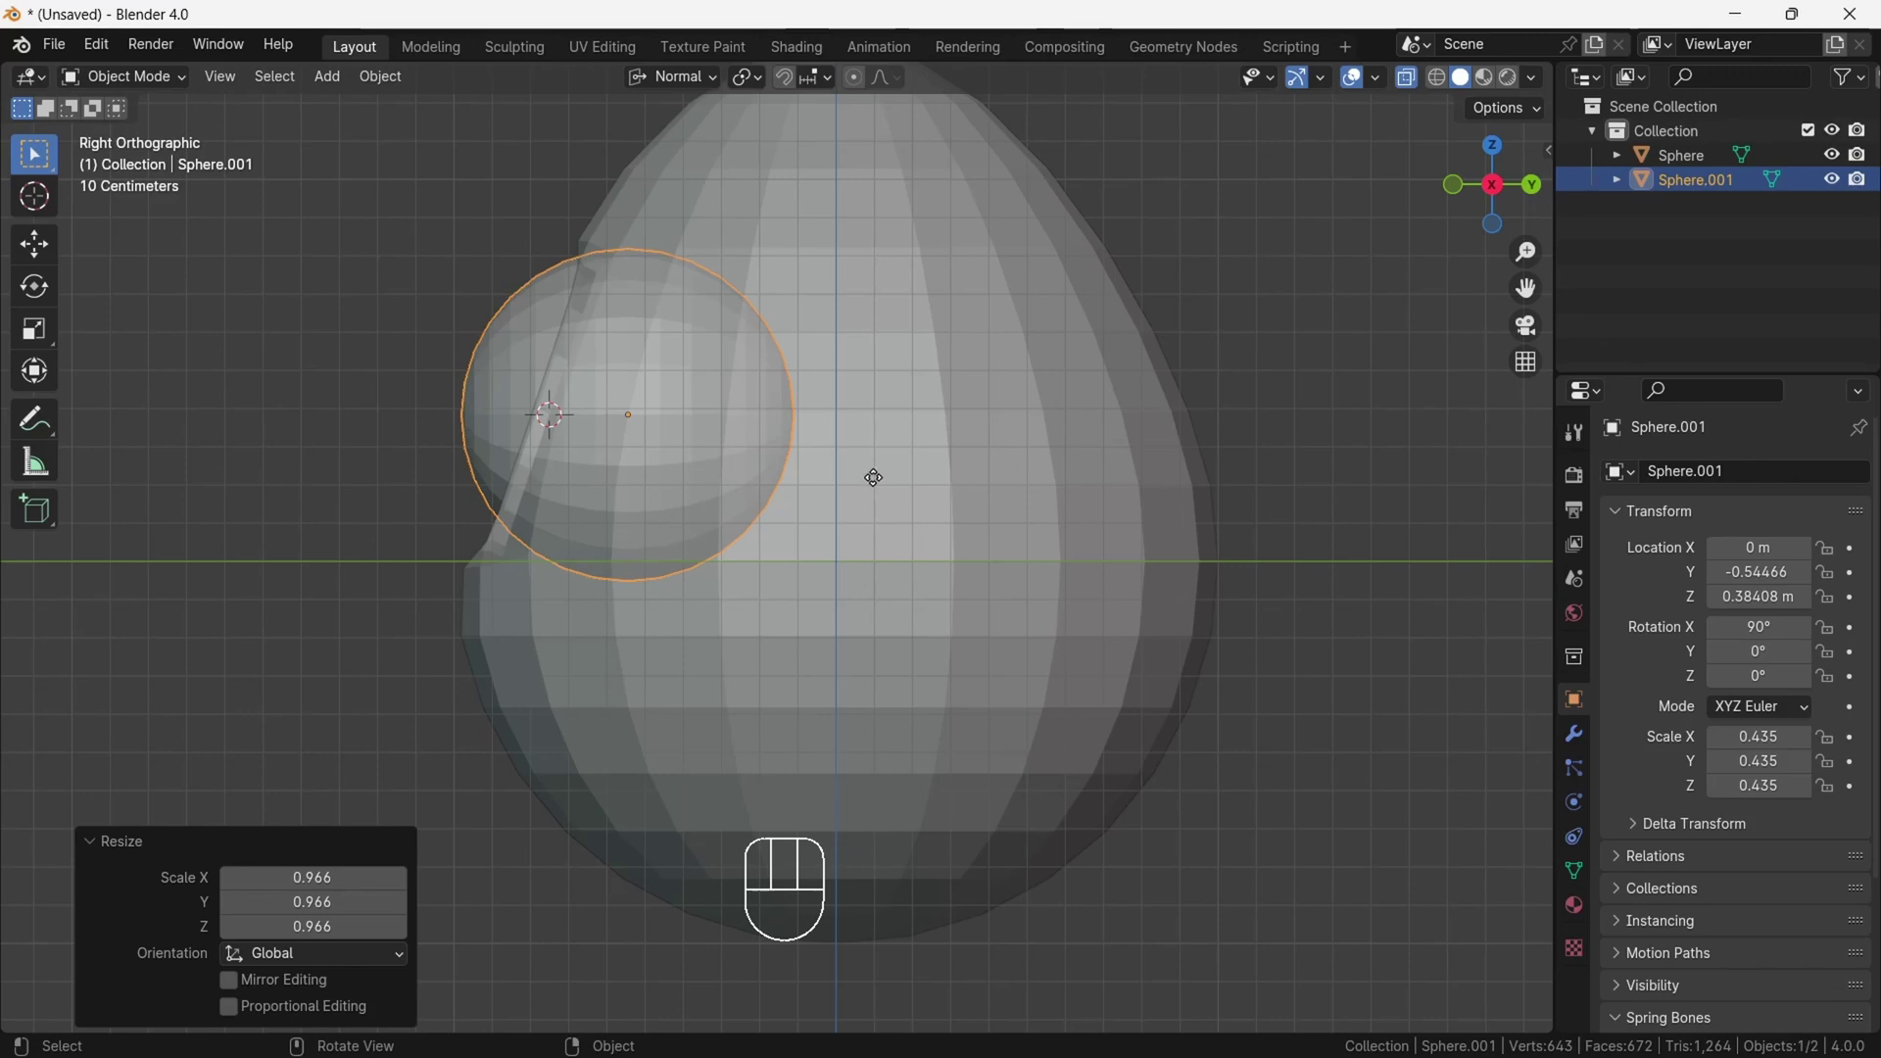
{"action": "key", "text": "g"}
{"action": "left_click", "coordinate": [858, 509]}
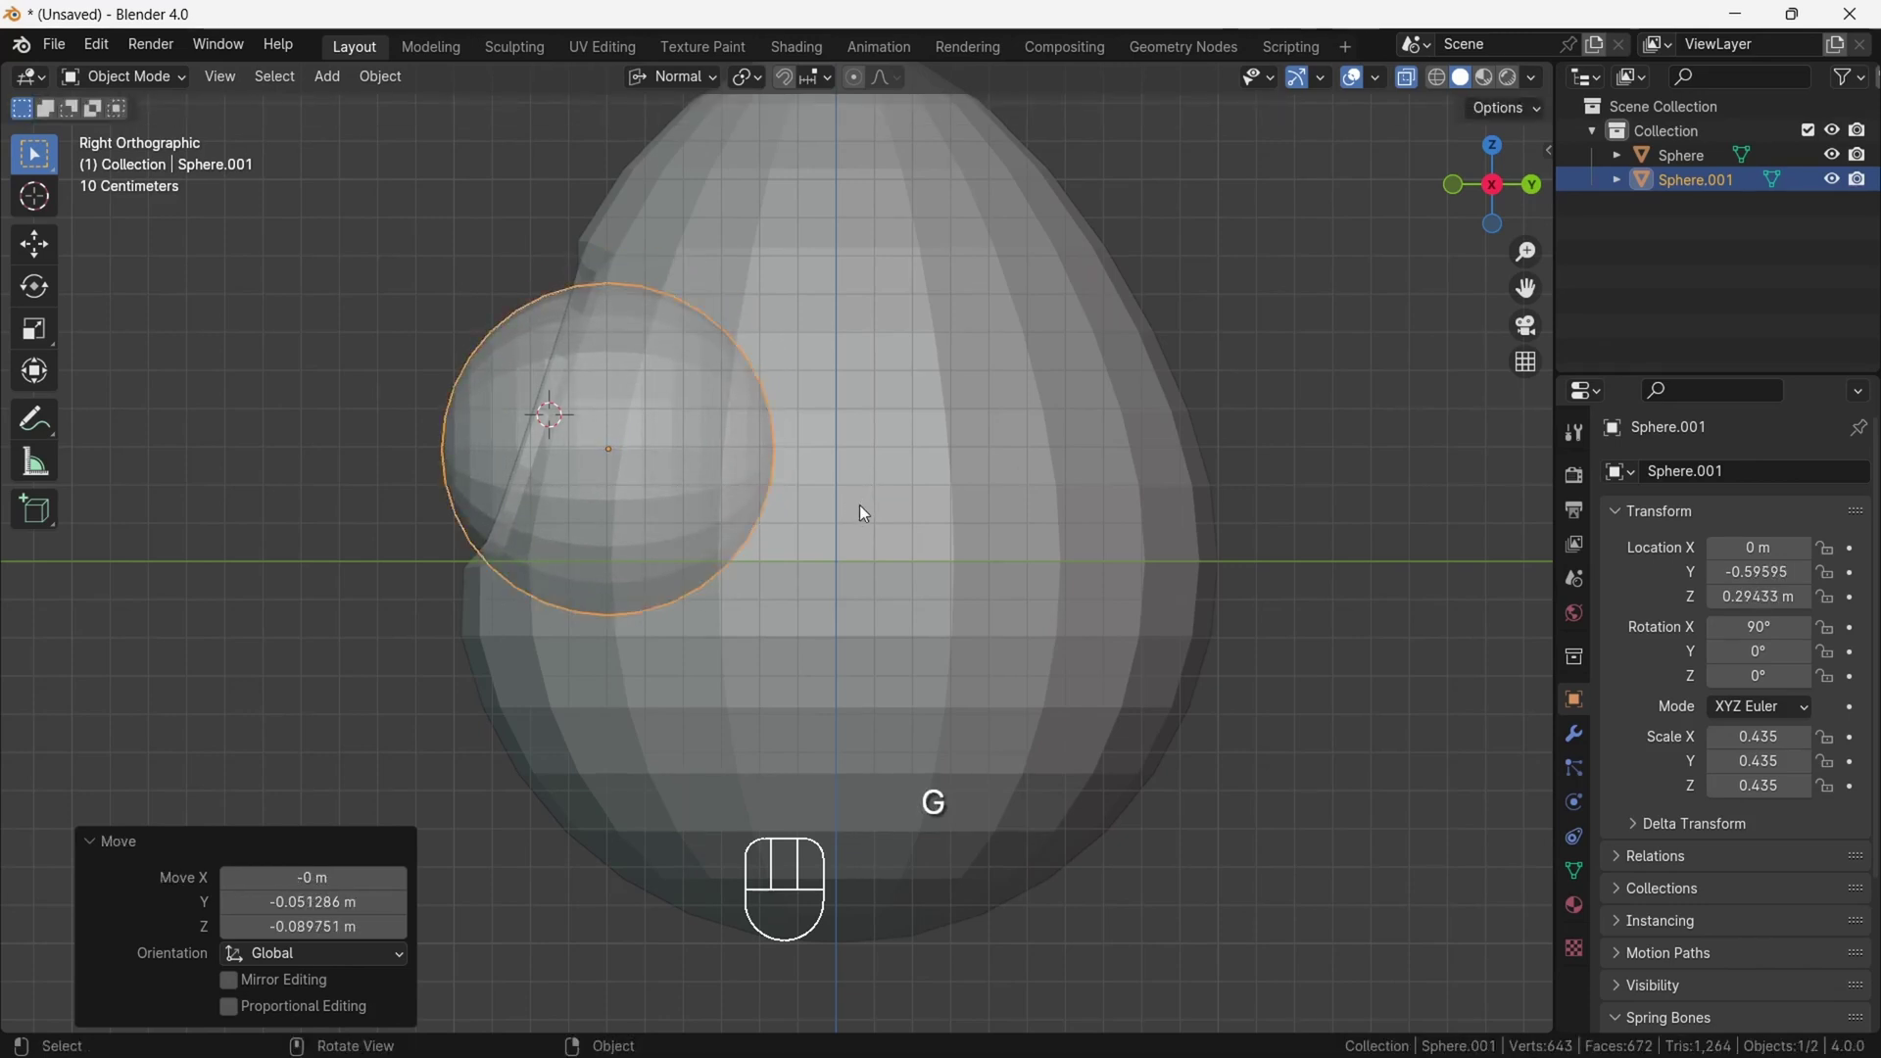
{"action": "key", "text": "g"}
{"action": "left_click", "coordinate": [875, 511]}
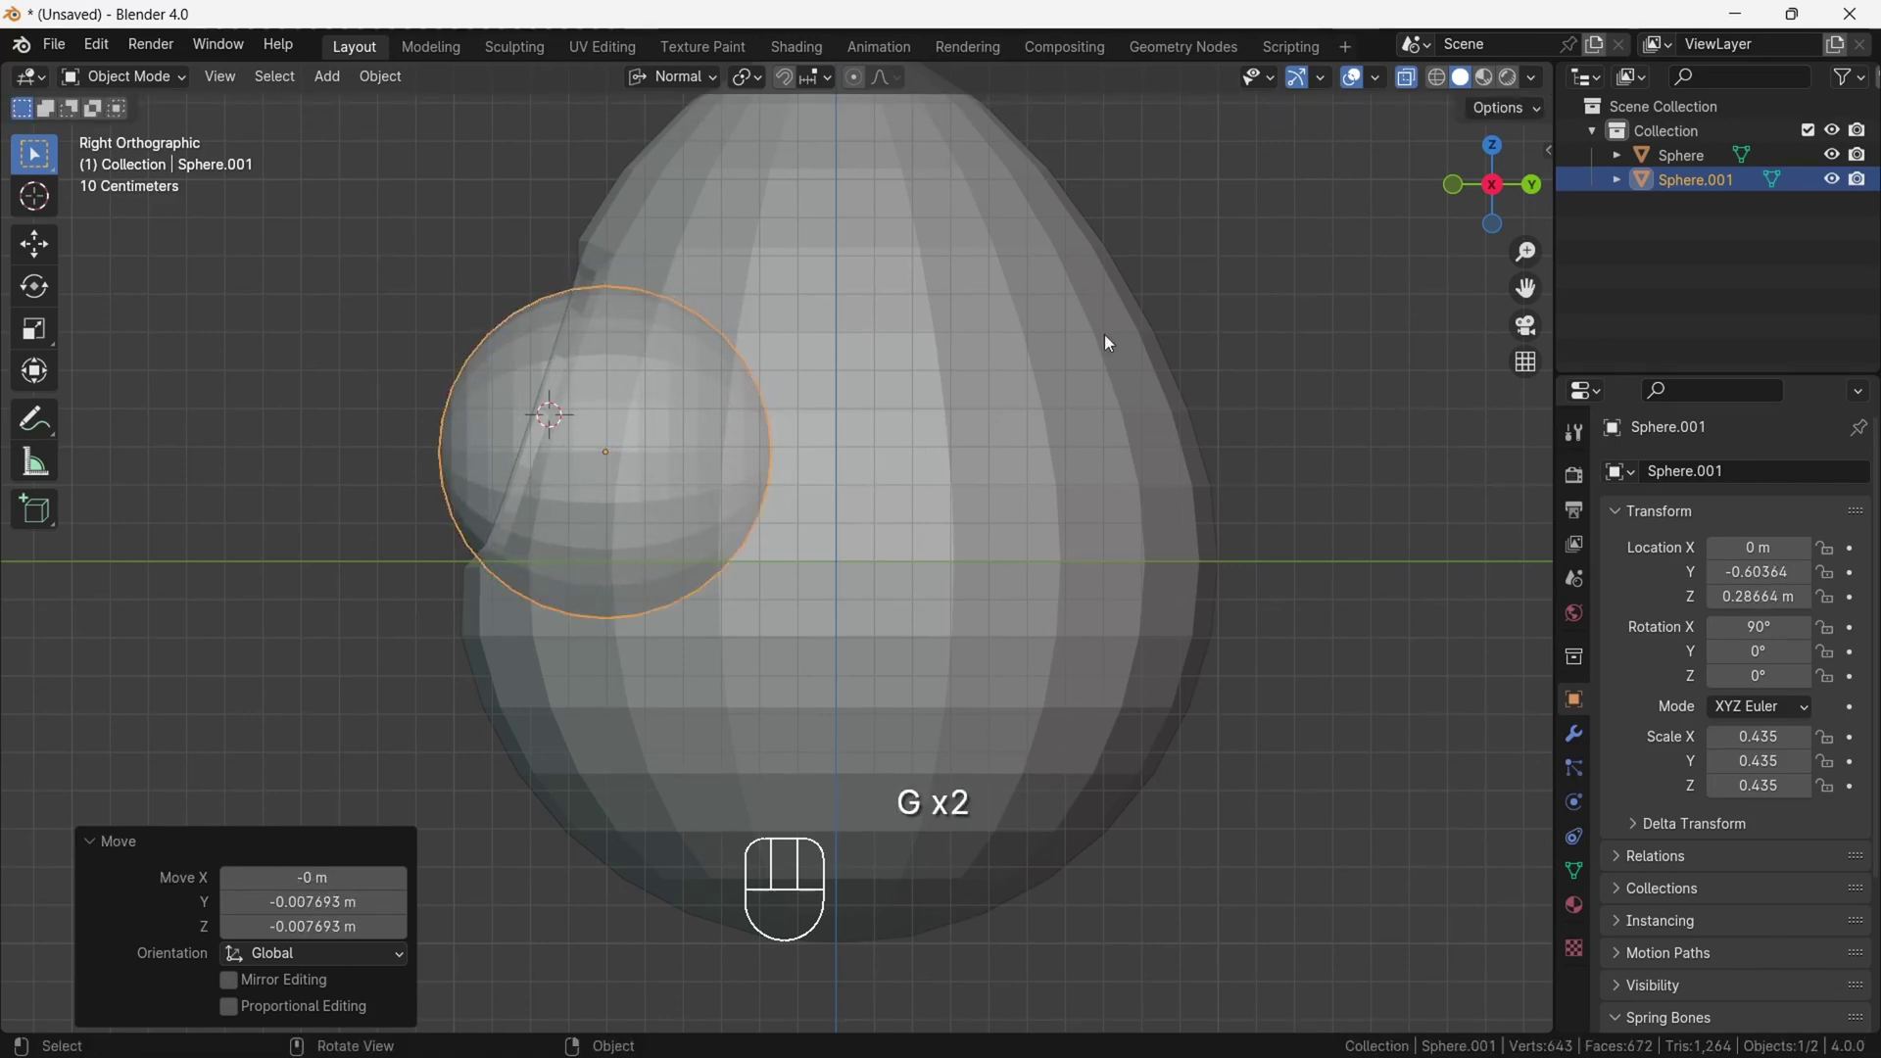
{"action": "left_click", "coordinate": [1407, 78]}
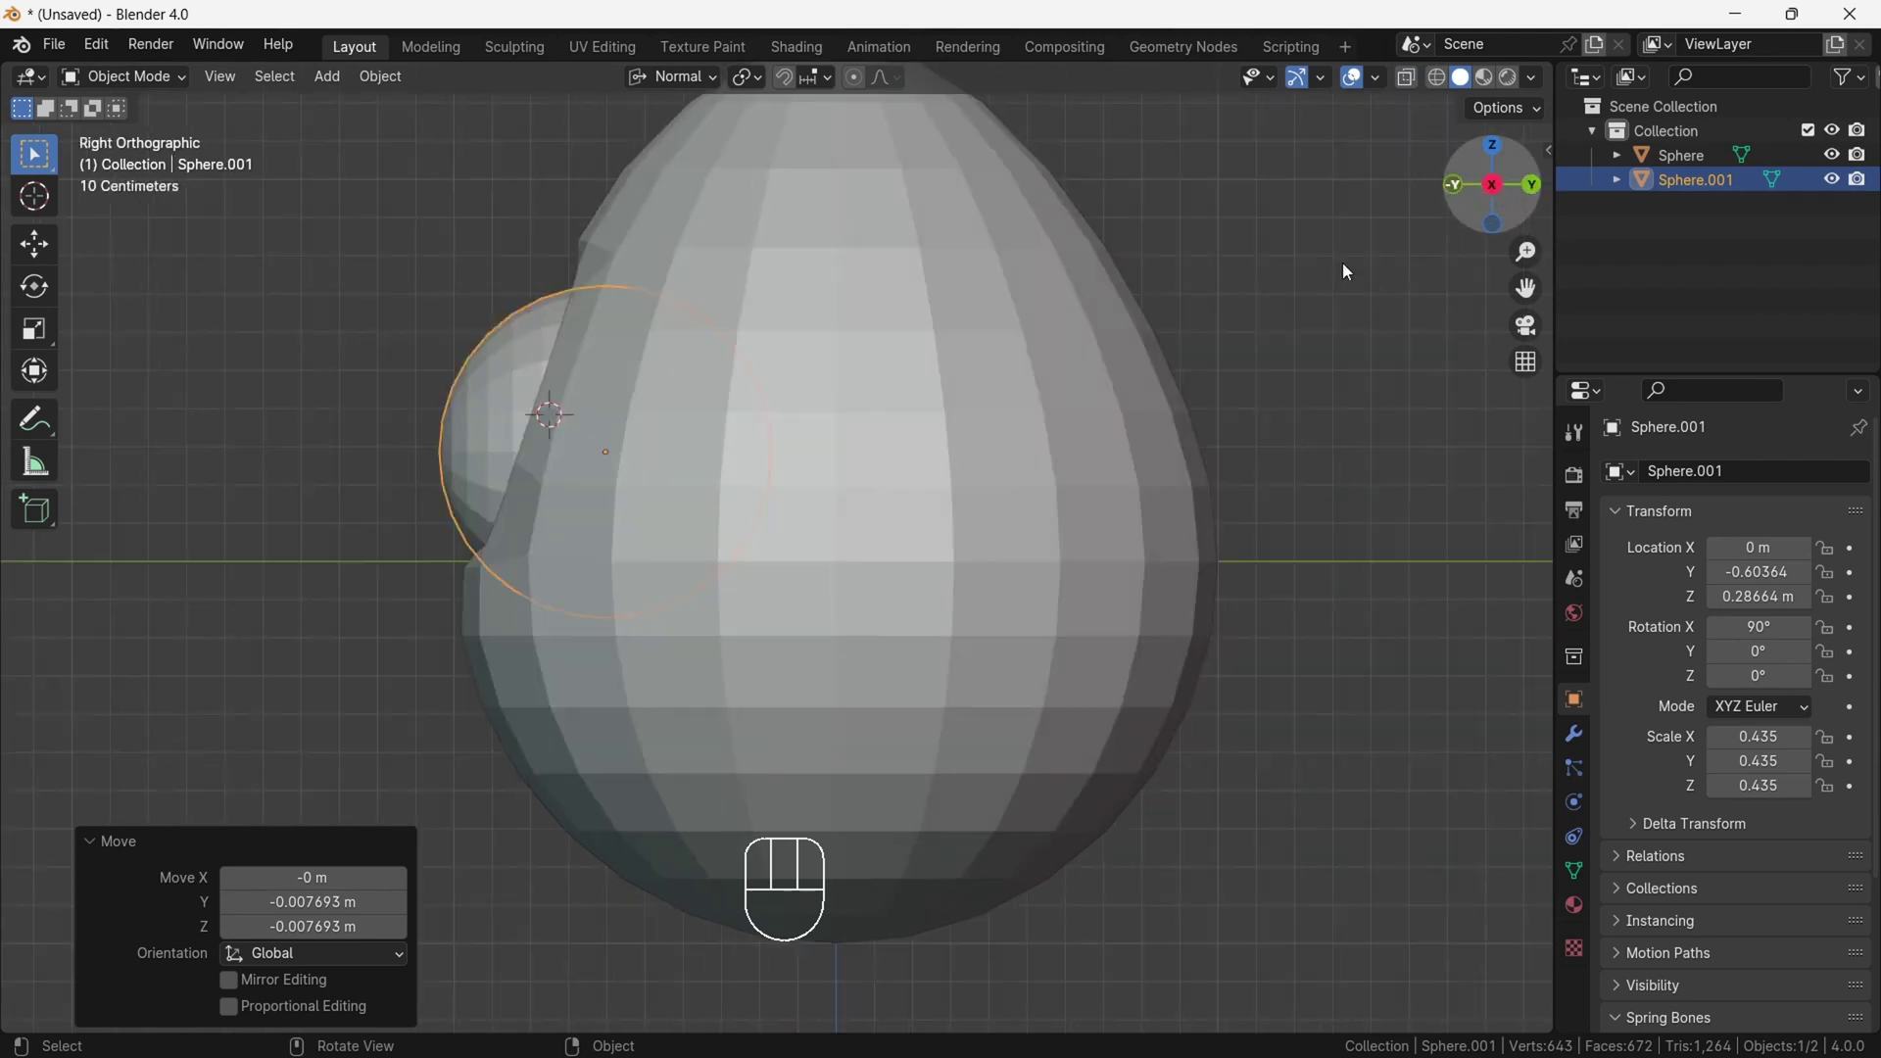
- Turn X-ray display on and move the sphere up to about Z 0.317 m
{"action": "left_click", "coordinate": [1407, 79]}
{"action": "key", "text": "g"}
{"action": "left_click", "coordinate": [852, 449]}
{"action": "key", "text": "g"}
{"action": "left_click", "coordinate": [899, 449]}
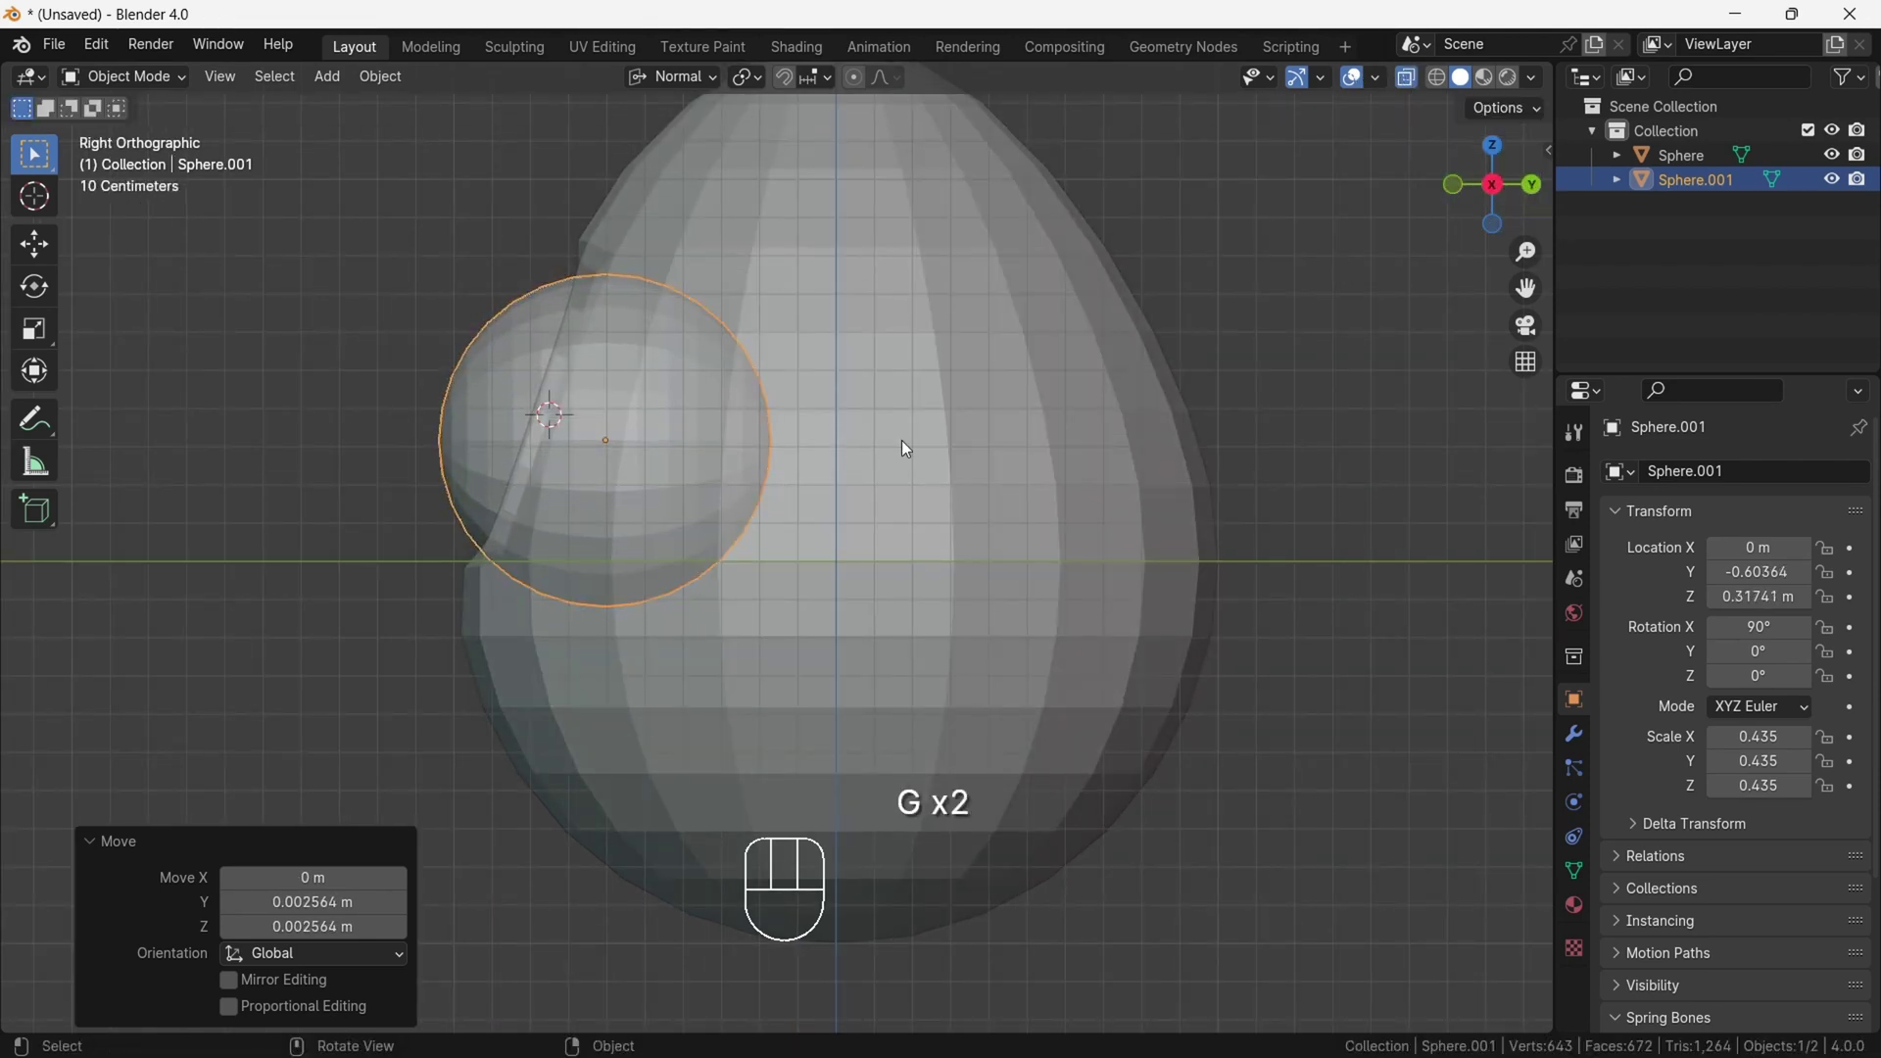
- Scale the sphere up to about 0.458 and move it about 0.033 m along Y and -0.013 m along Z
{"action": "key", "text": "s"}
{"action": "left_click", "coordinate": [947, 443]}
{"action": "key", "text": "g"}
{"action": "left_click", "coordinate": [885, 520]}
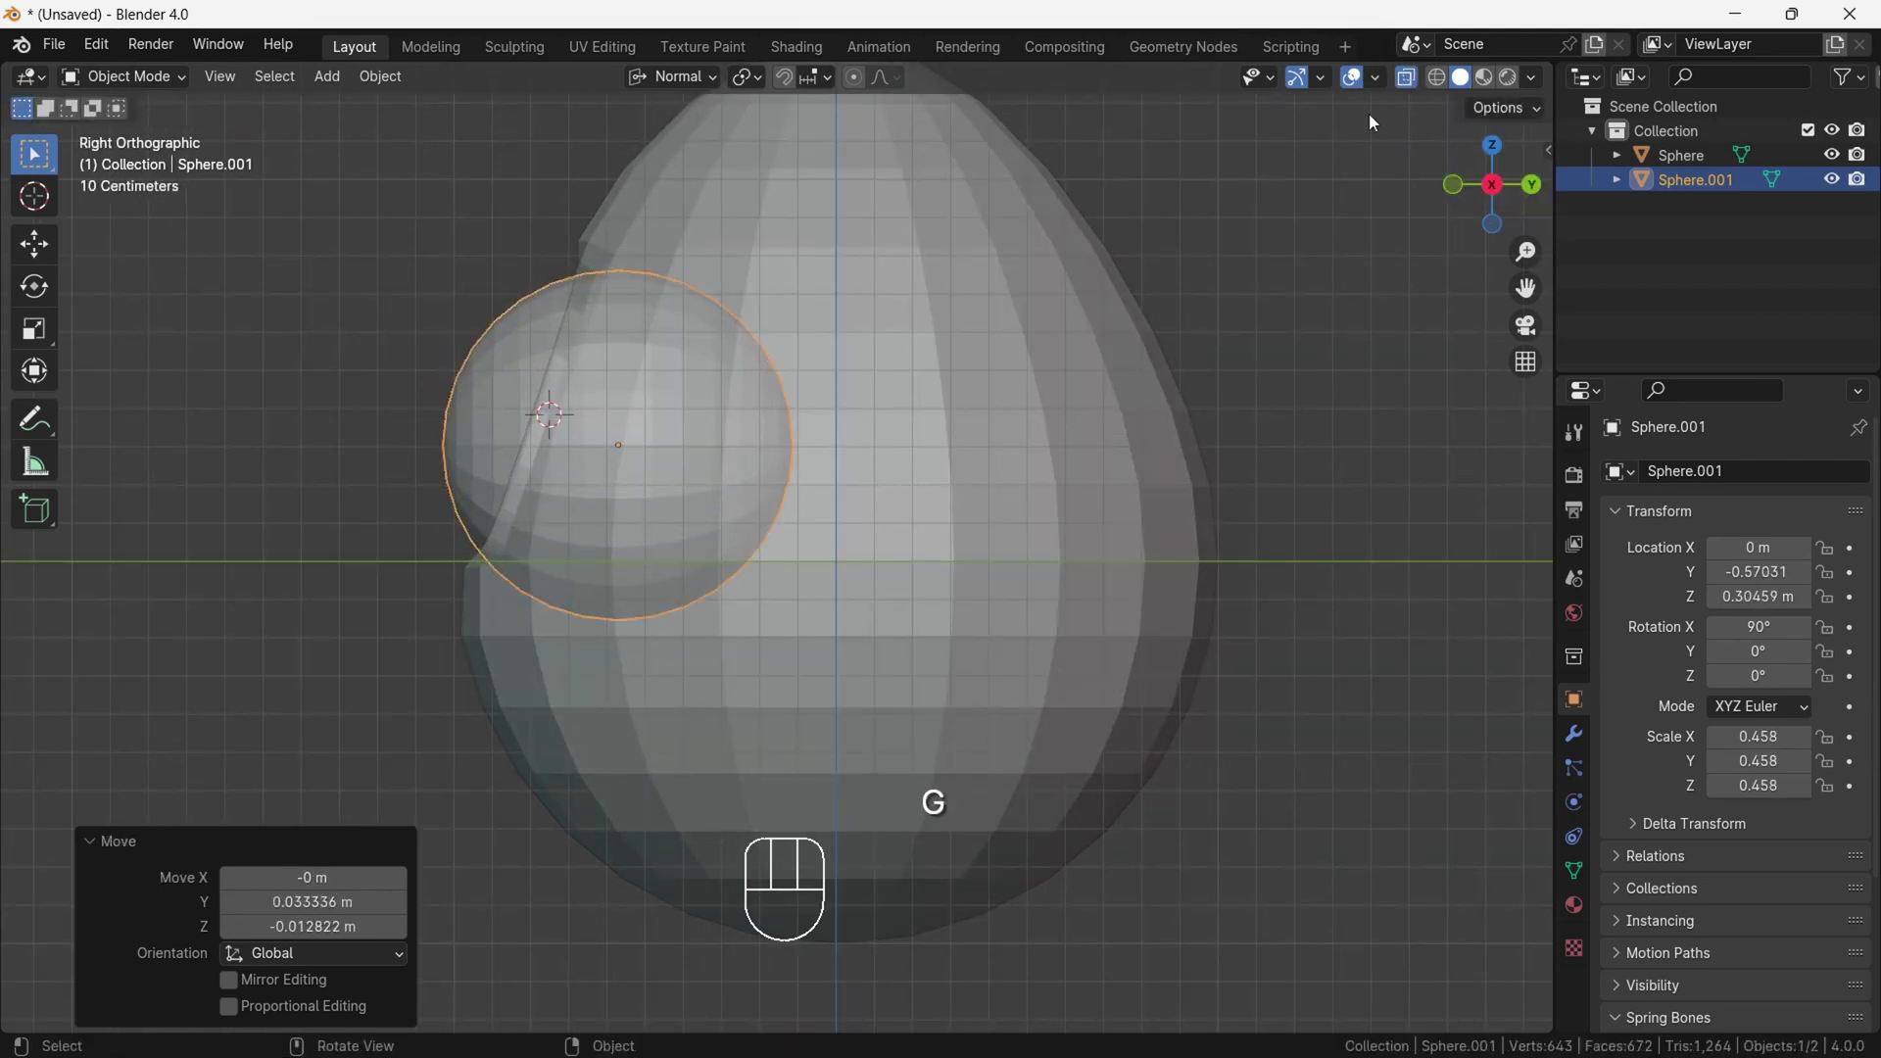
- Turn X-ray display off and move the sphere about 0.021 m along Y and 0.018 m along Z
{"action": "key", "text": "alt+z"}
{"action": "left_click", "coordinate": [1457, 186]}
{"action": "key", "text": "g"}
{"action": "left_click", "coordinate": [782, 527]}
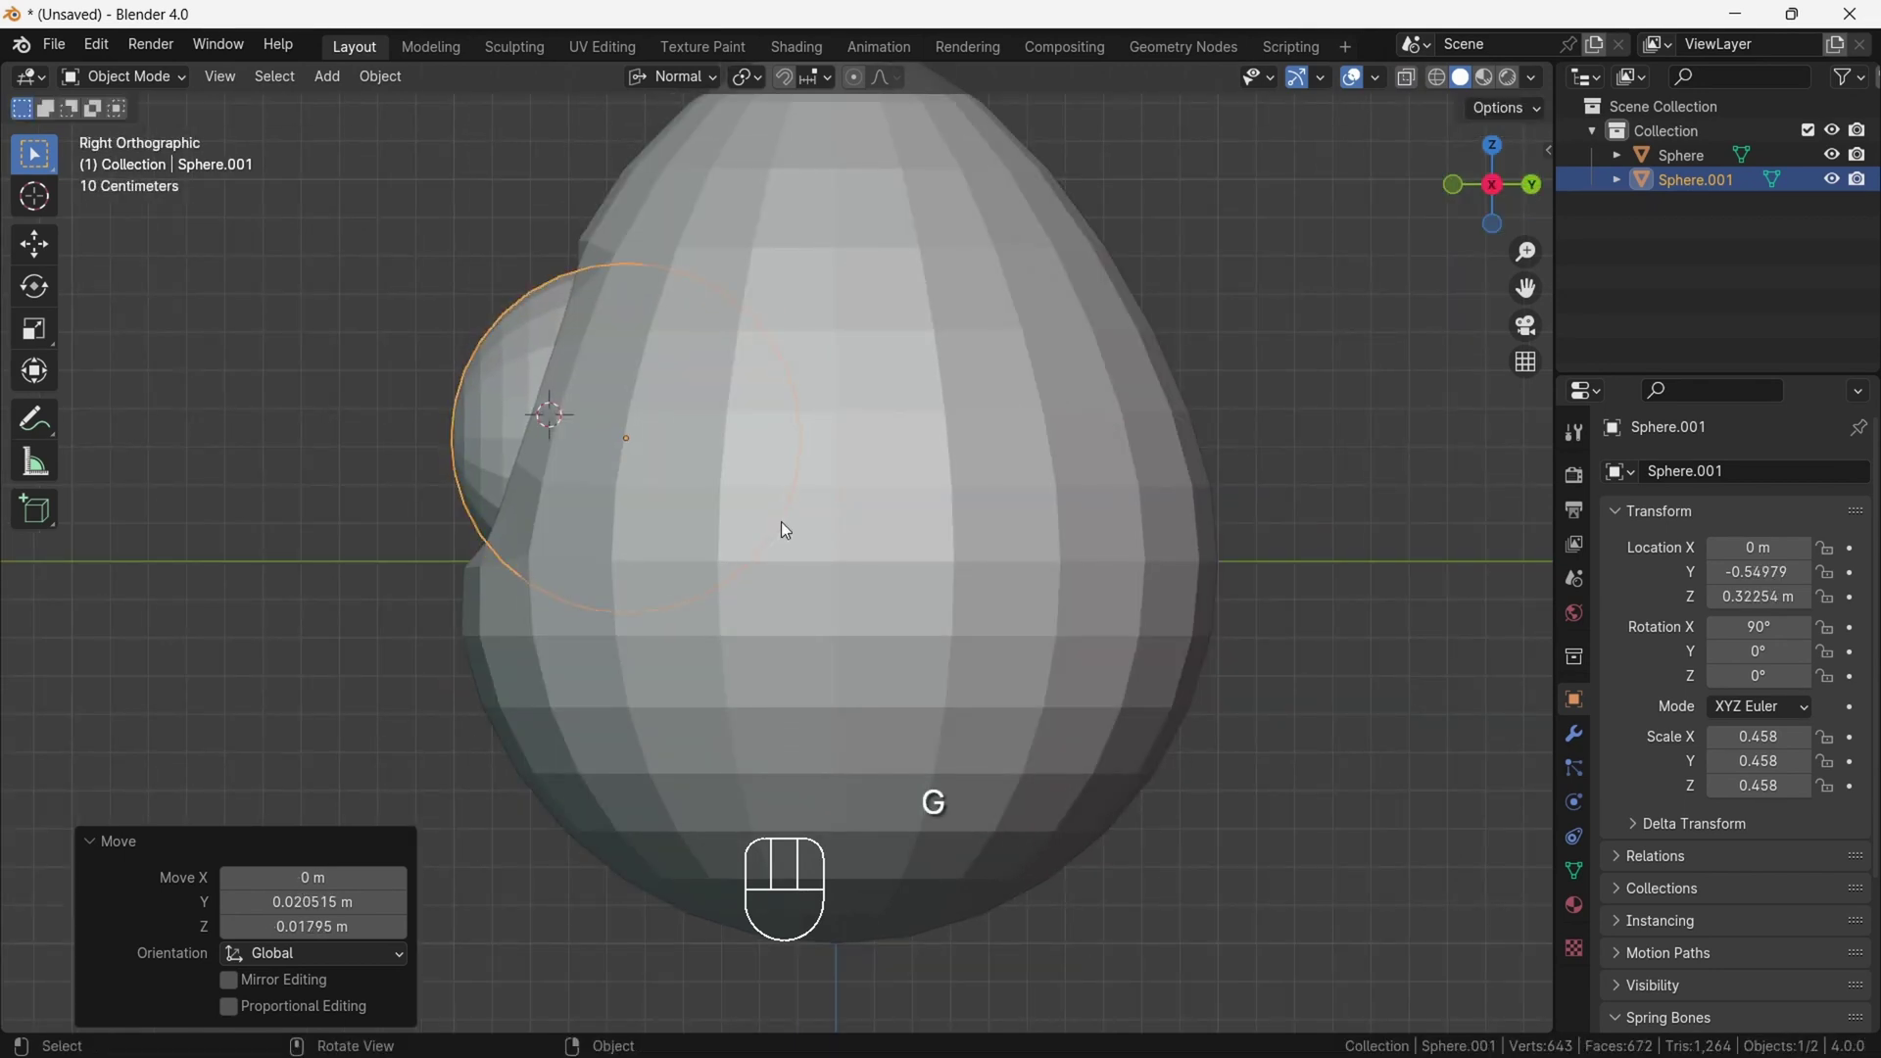
- Hide the viewport overlays and check the sphere's fit in the opening from the side and front, toggling X-ray display
{"action": "middle_click_drag", "start_coordinate": [1359, 95], "coordinate": [1408, 89]}
{"action": "left_click", "coordinate": [1408, 78]}
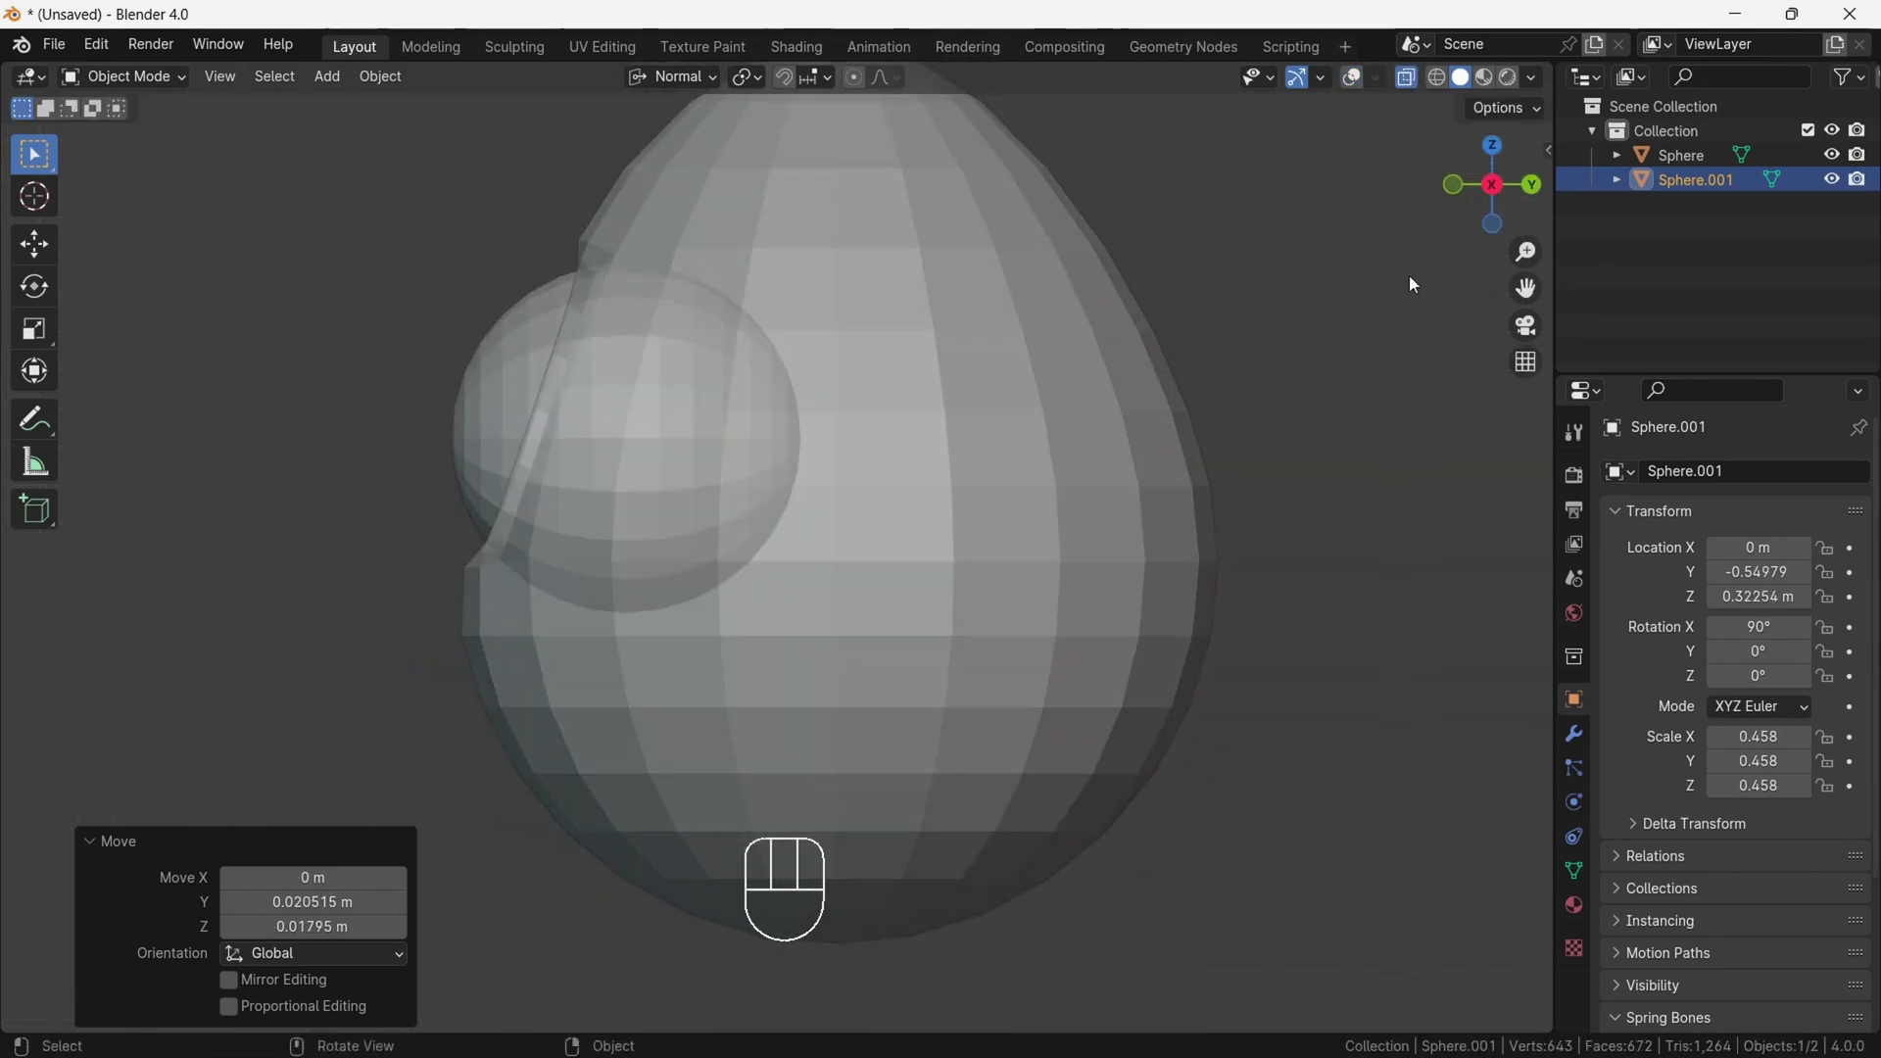
{"action": "left_click", "coordinate": [1453, 184]}
{"action": "left_click", "coordinate": [1408, 78]}
{"action": "left_click_drag", "start_coordinate": [1494, 185], "coordinate": [1443, 221]}
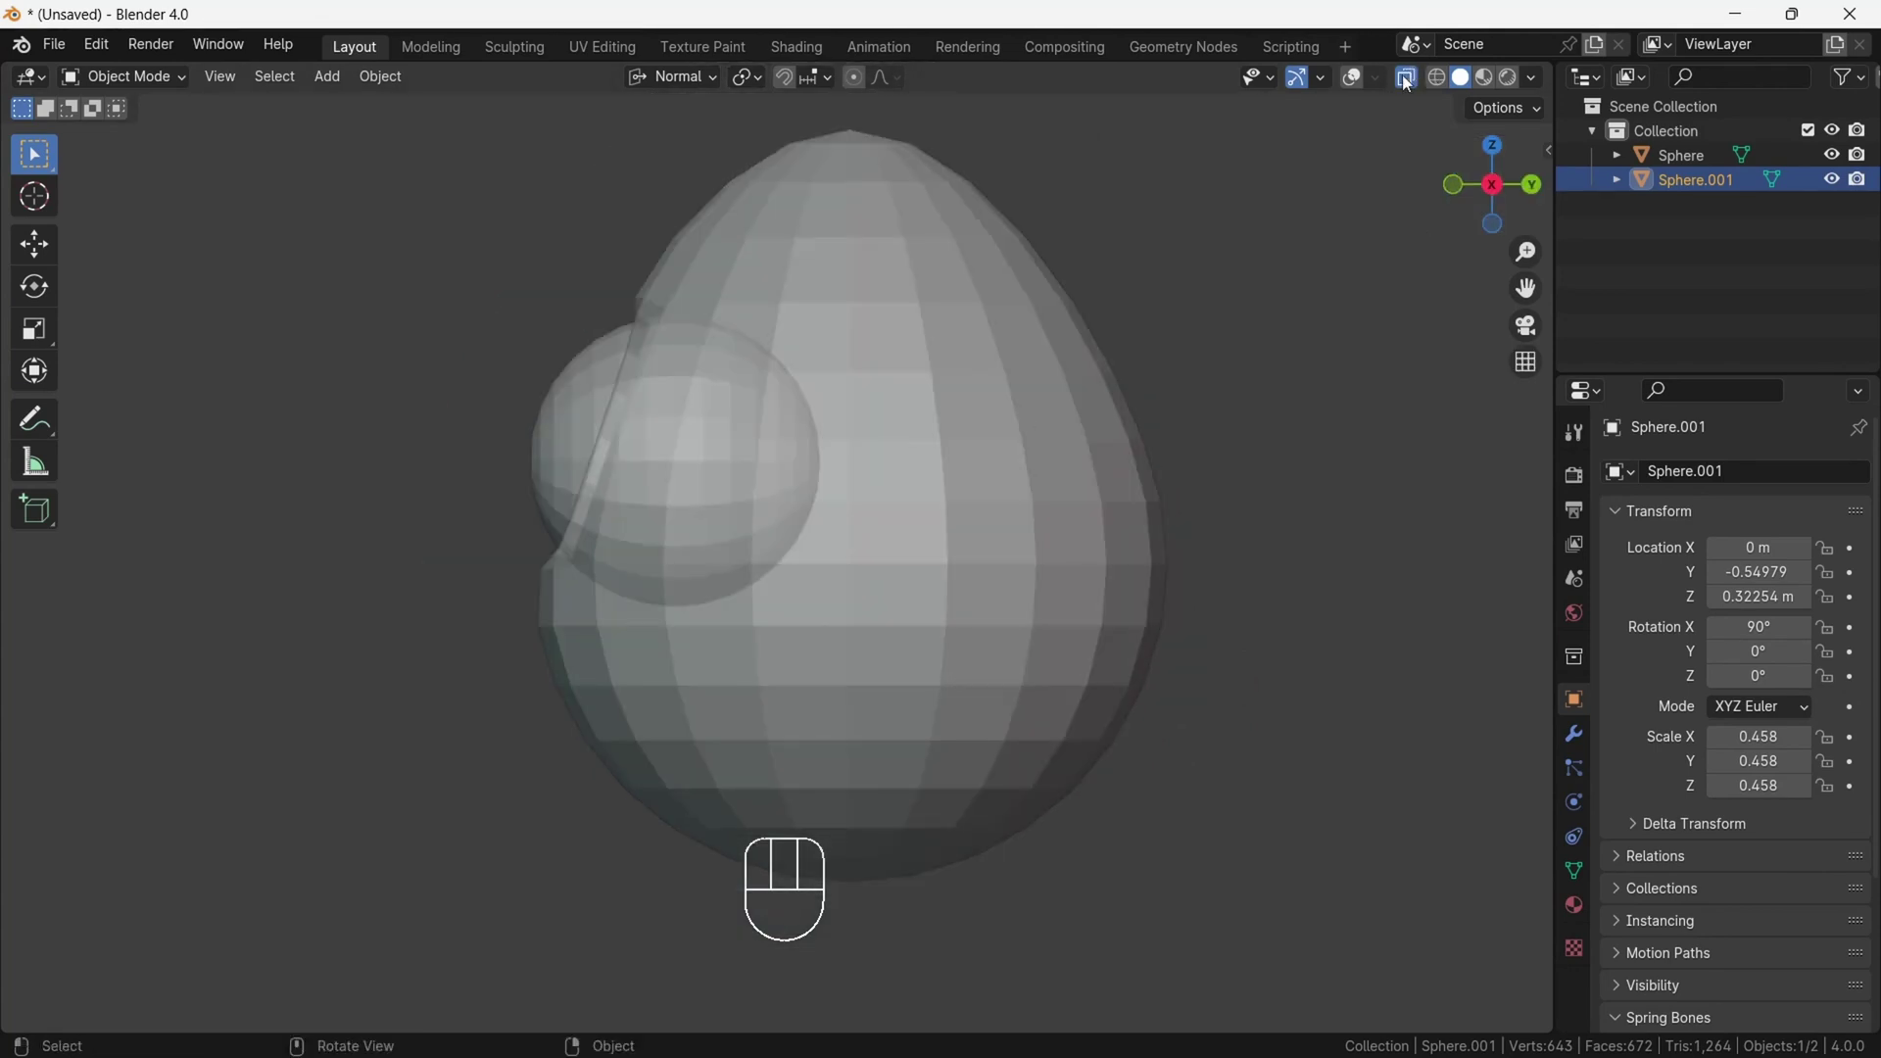
{"action": "left_click", "coordinate": [1408, 78]}
{"action": "mouse_move", "coordinate": [1493, 184]}
{"action": "left_mouse_down"}
{"action": "mouse_move", "coordinate": [1470, 186]}
{"action": "mouse_move", "coordinate": [1514, 201]}
{"action": "mouse_move", "coordinate": [1470, 187]}
{"action": "left_mouse_up"}
{"action": "left_click", "coordinate": [34, 287]}
{"action": "key", "text": "w"}
{"action": "key", "text": "r"}
{"action": "key", "text": "r"}
{"action": "key", "text": "r"}
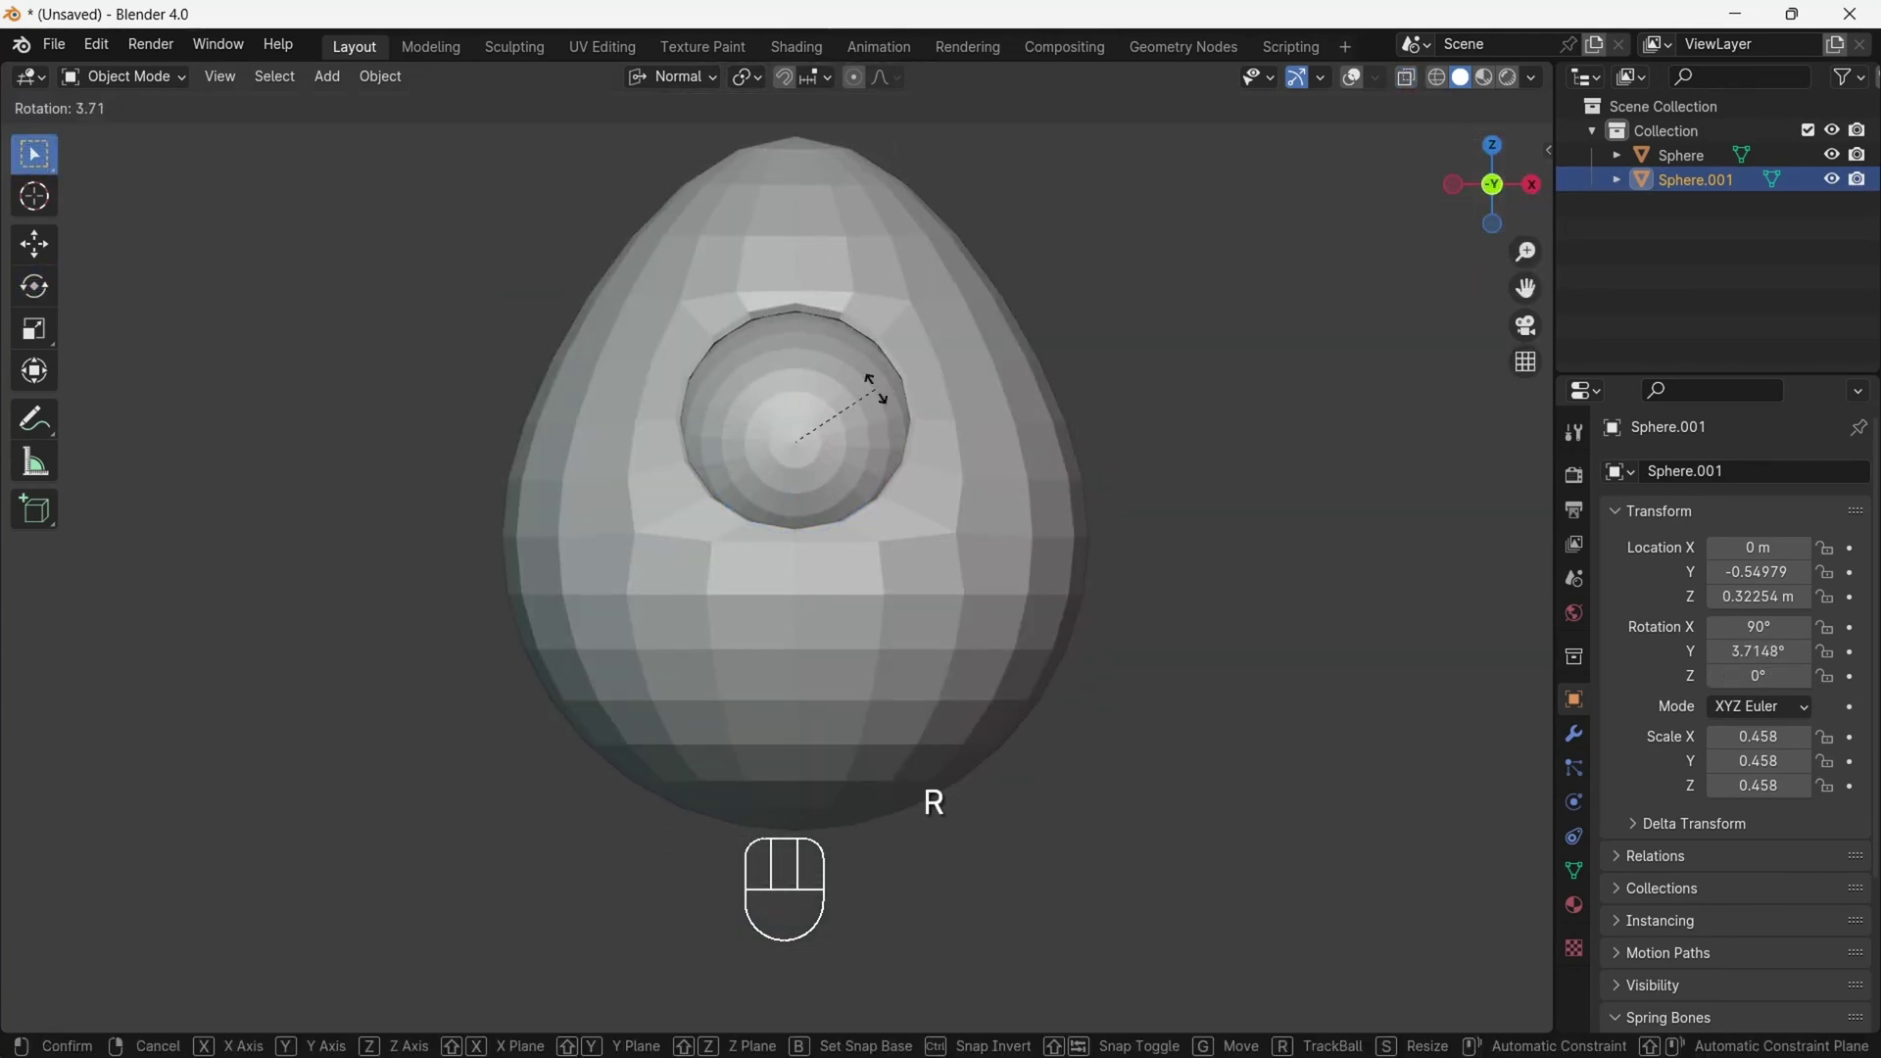
{"action": "right_click", "coordinate": [921, 366]}
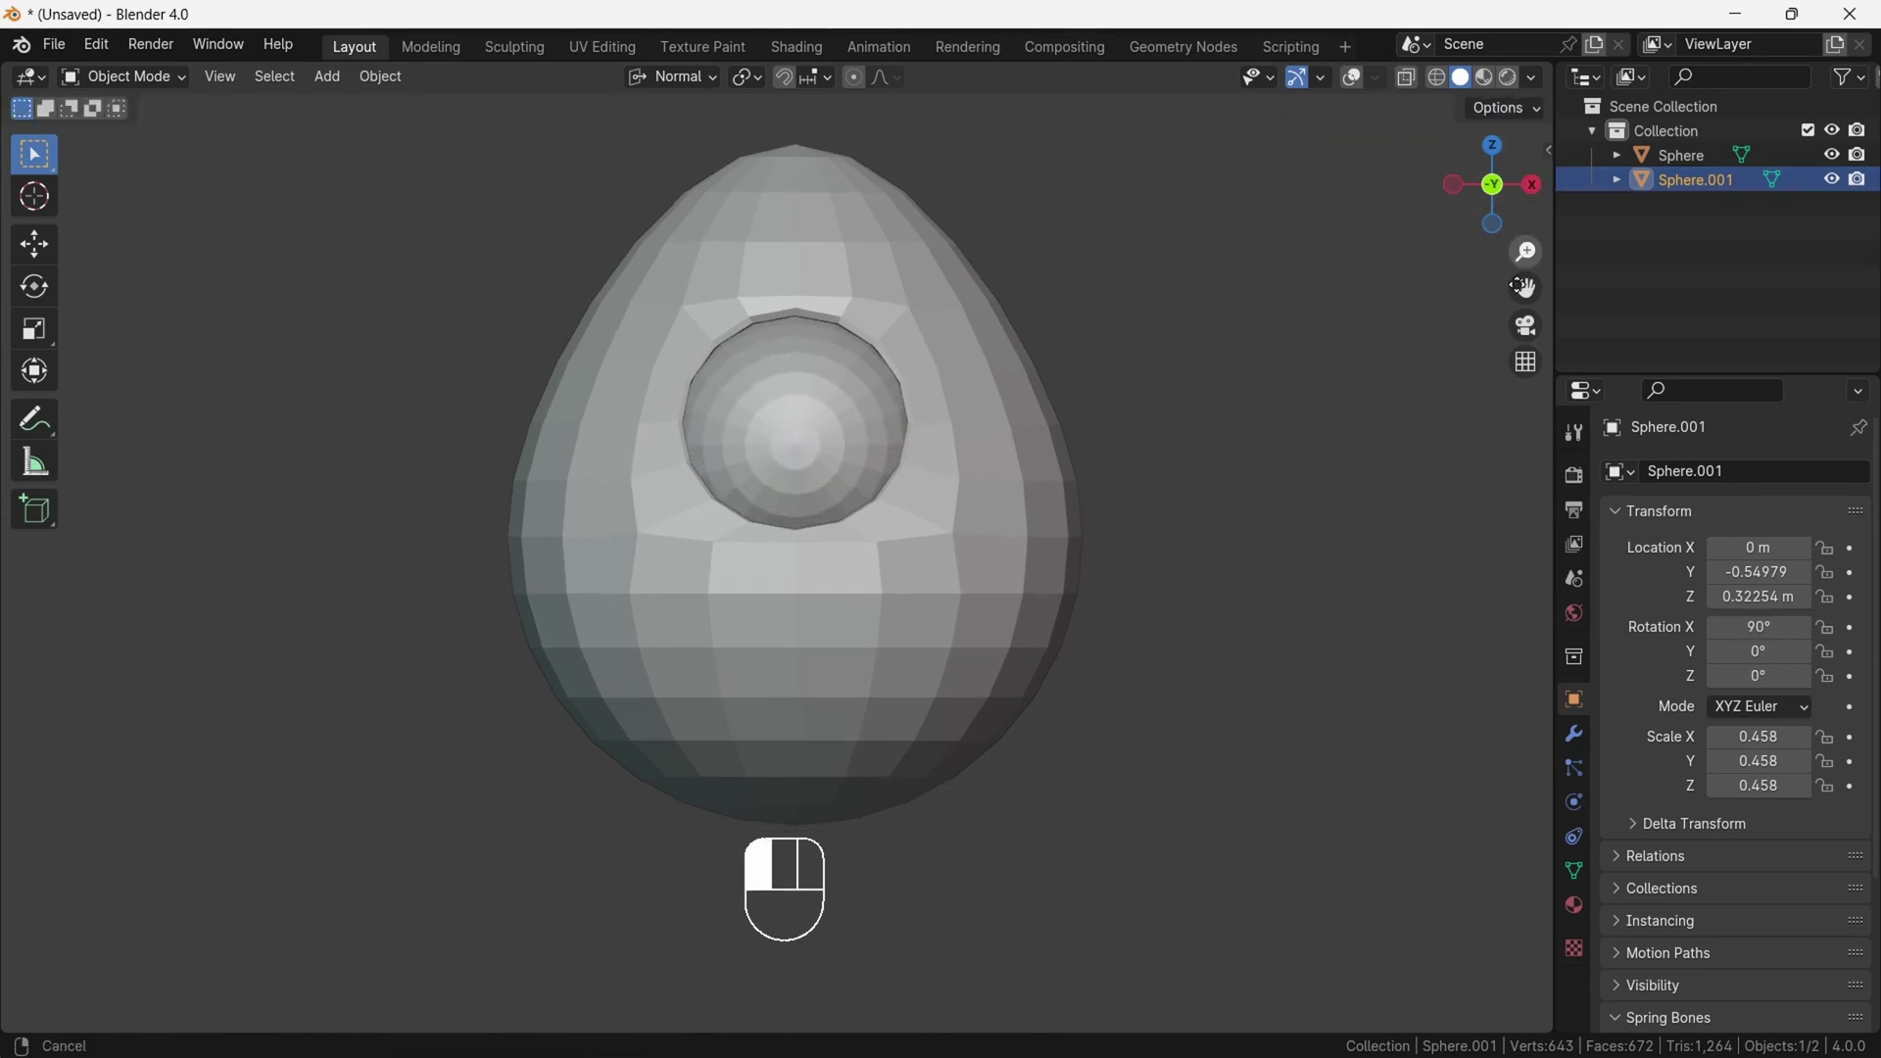
- Select the egg-shaped body, show the viewport overlays again and switch it to Edit Mode
{"action": "left_click_drag", "start_coordinate": [1493, 184], "coordinate": [1518, 235]}
{"action": "left_click", "coordinate": [792, 230]}
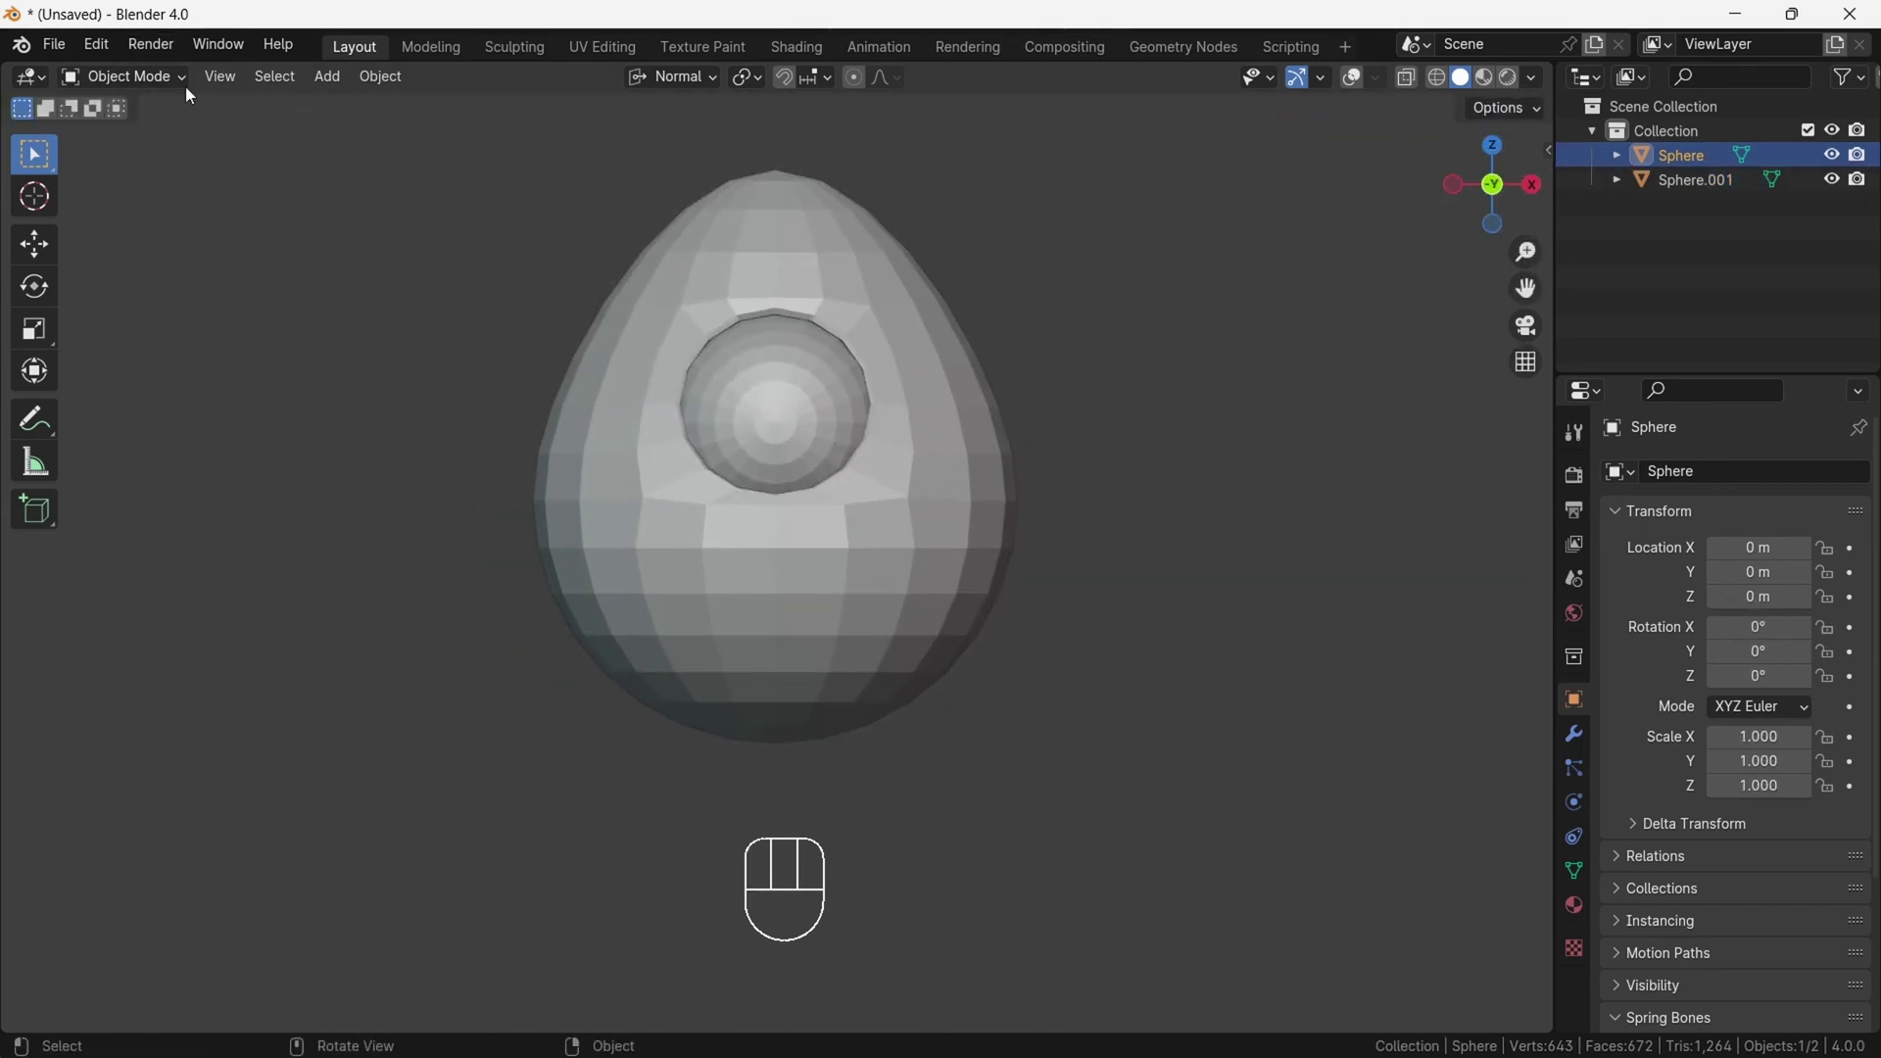
{"action": "left_click", "coordinate": [1354, 84]}
{"action": "left_click", "coordinate": [123, 76]}
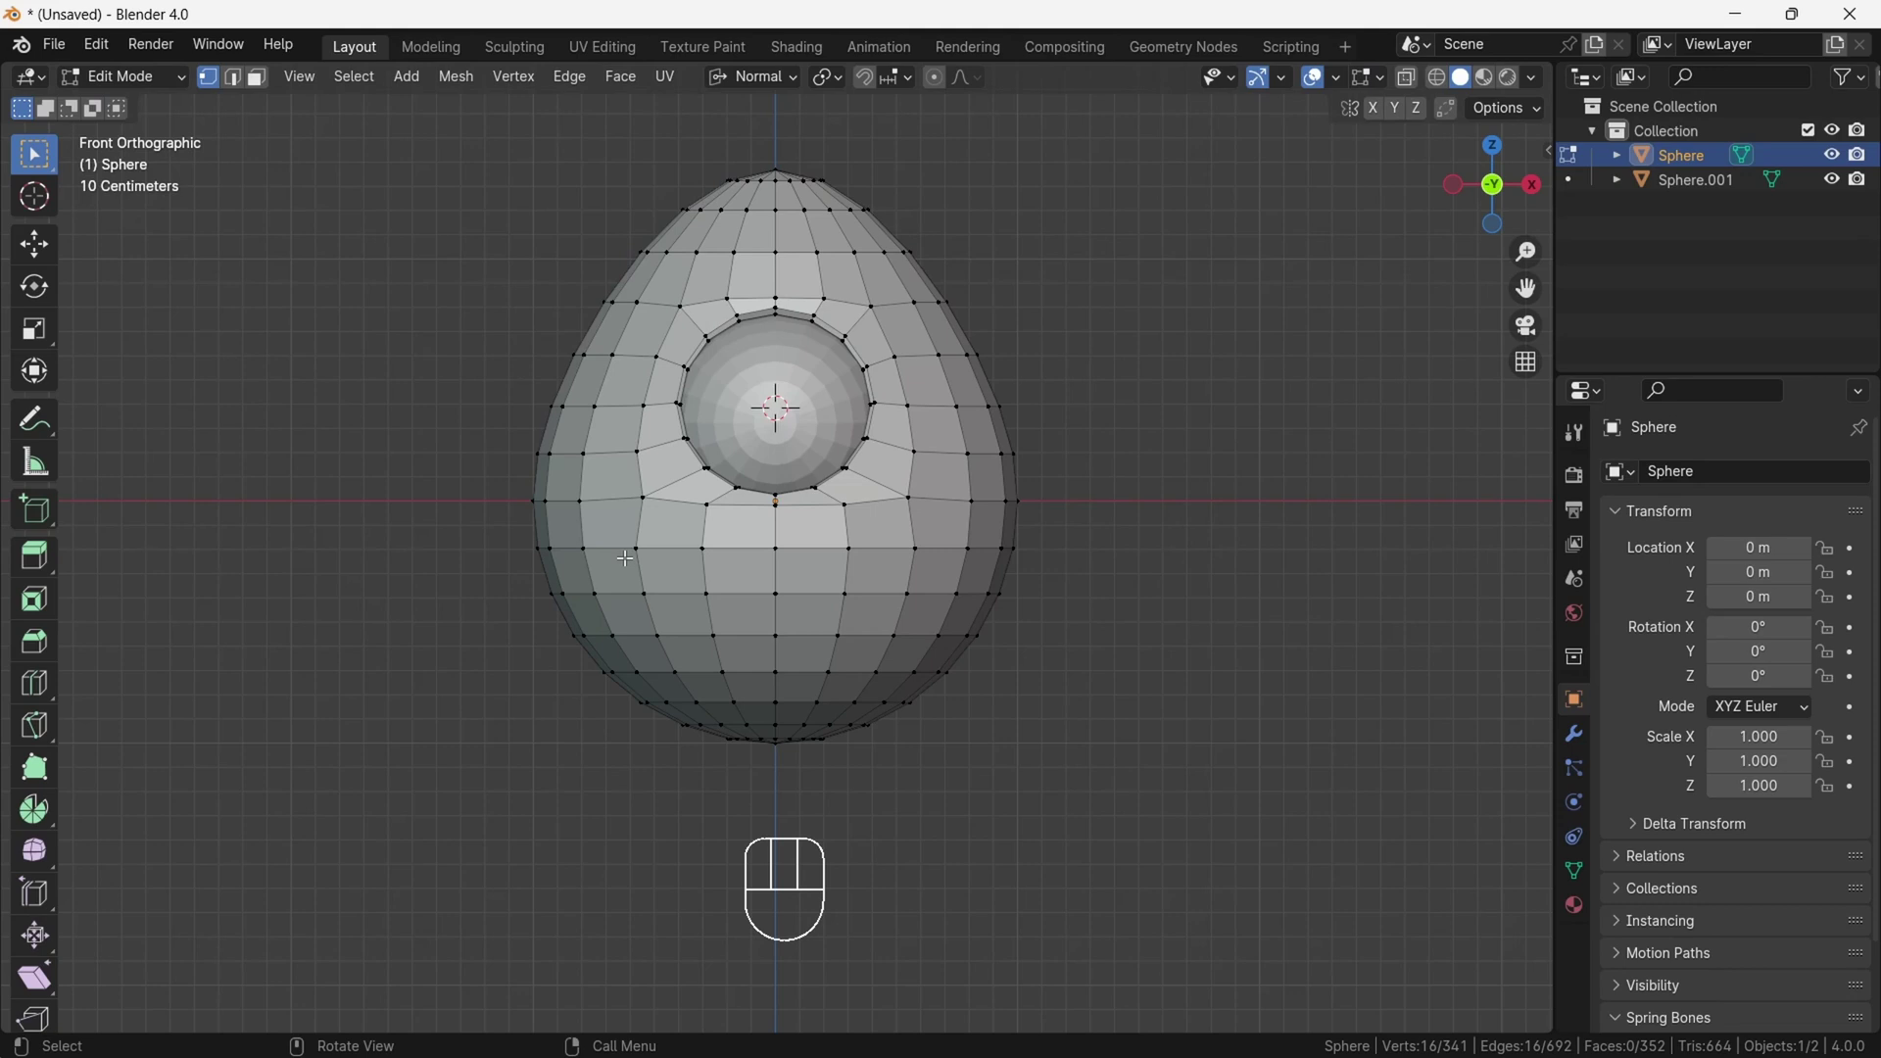
- Rename the egg-shaped body as Geo_MonsterBody
{"action": "left_click", "coordinate": [1774, 155]}
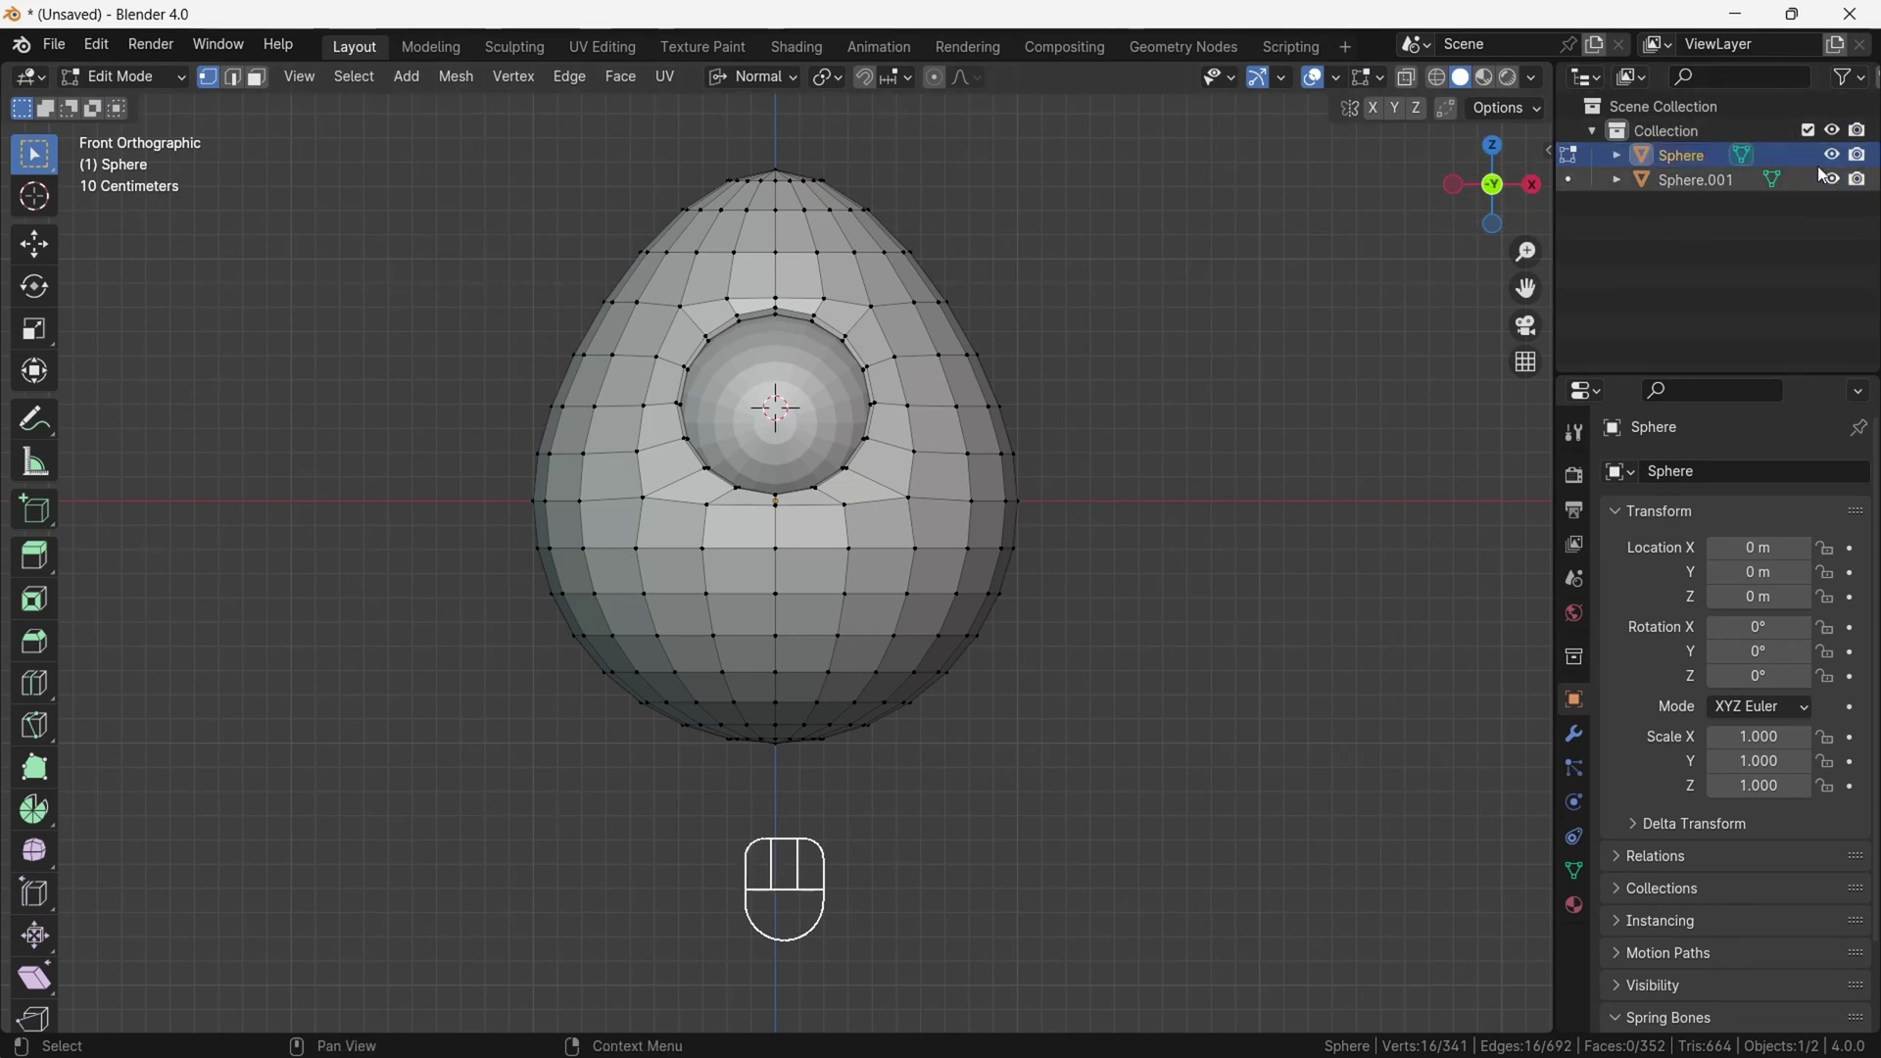
{"action": "double_click", "coordinate": [1695, 155]}
{"action": "key", "text": "BackSpace"}
{"action": "key", "text": "BackSpace"}
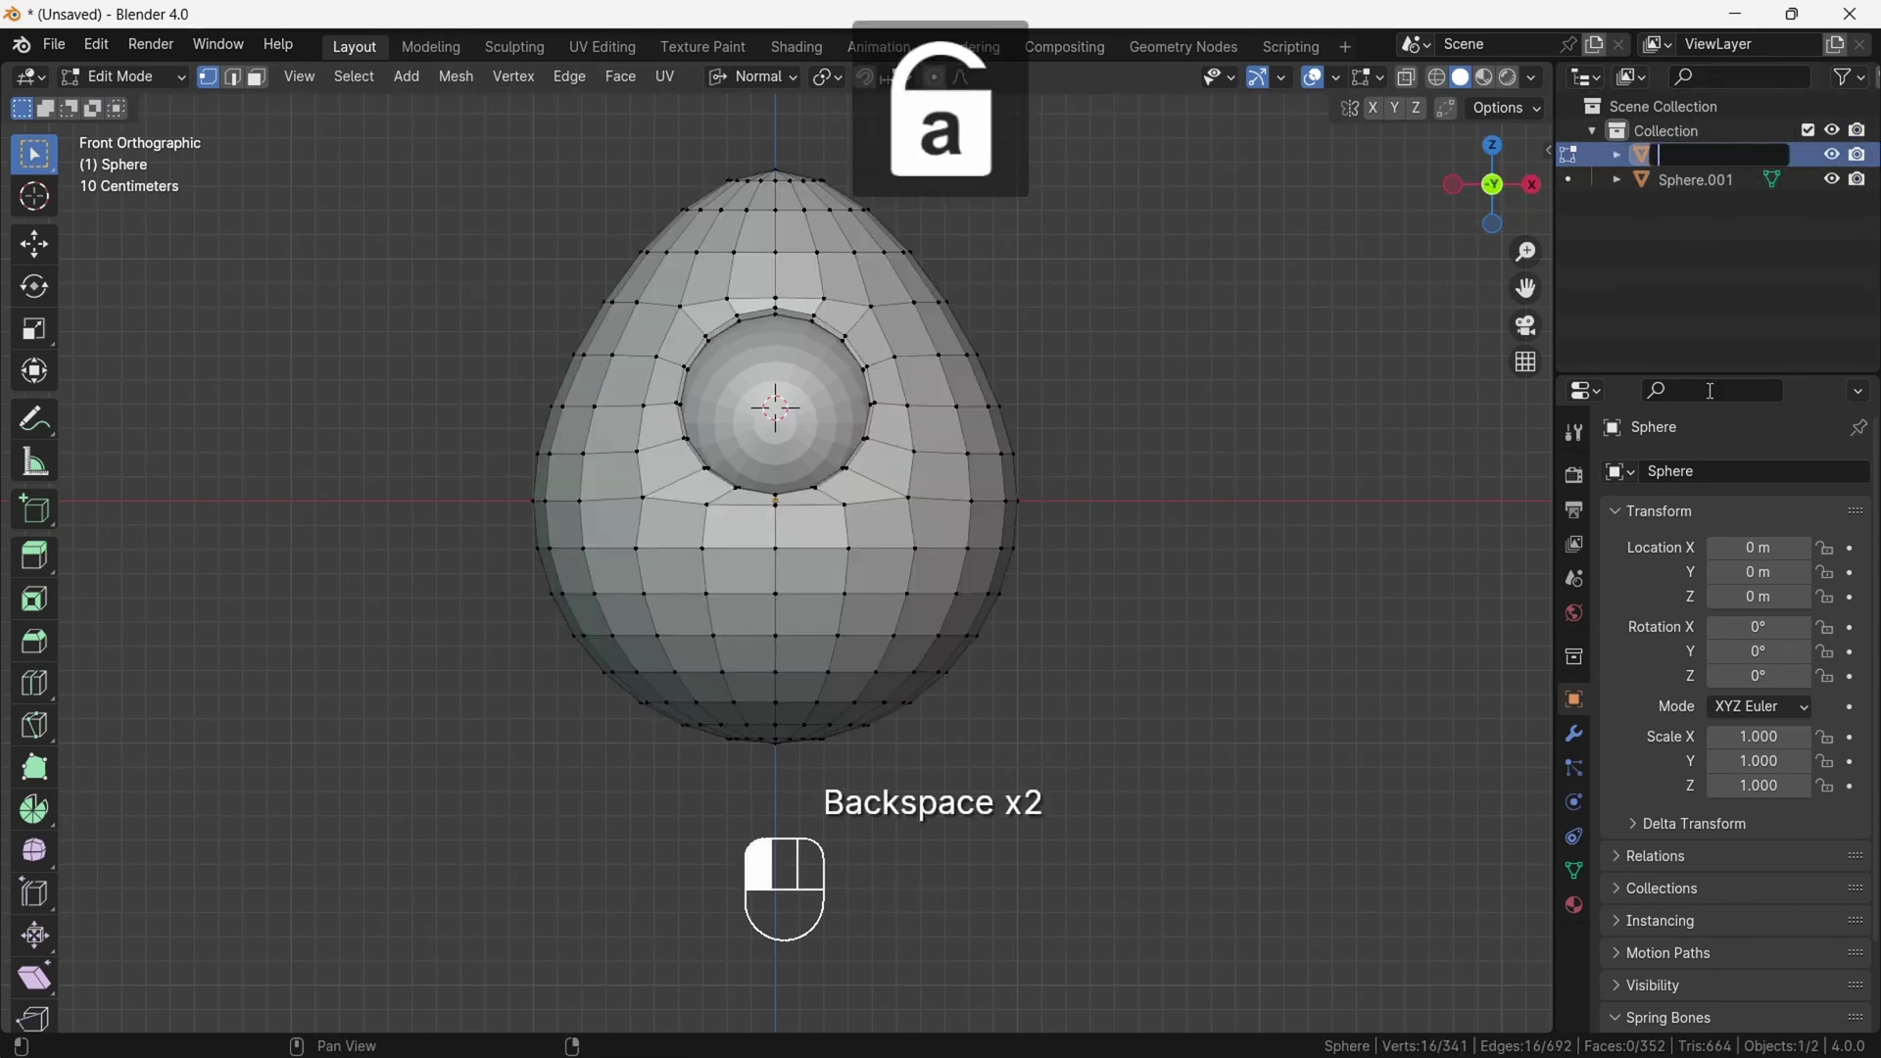
{"action": "type", "text": "Geo_"}
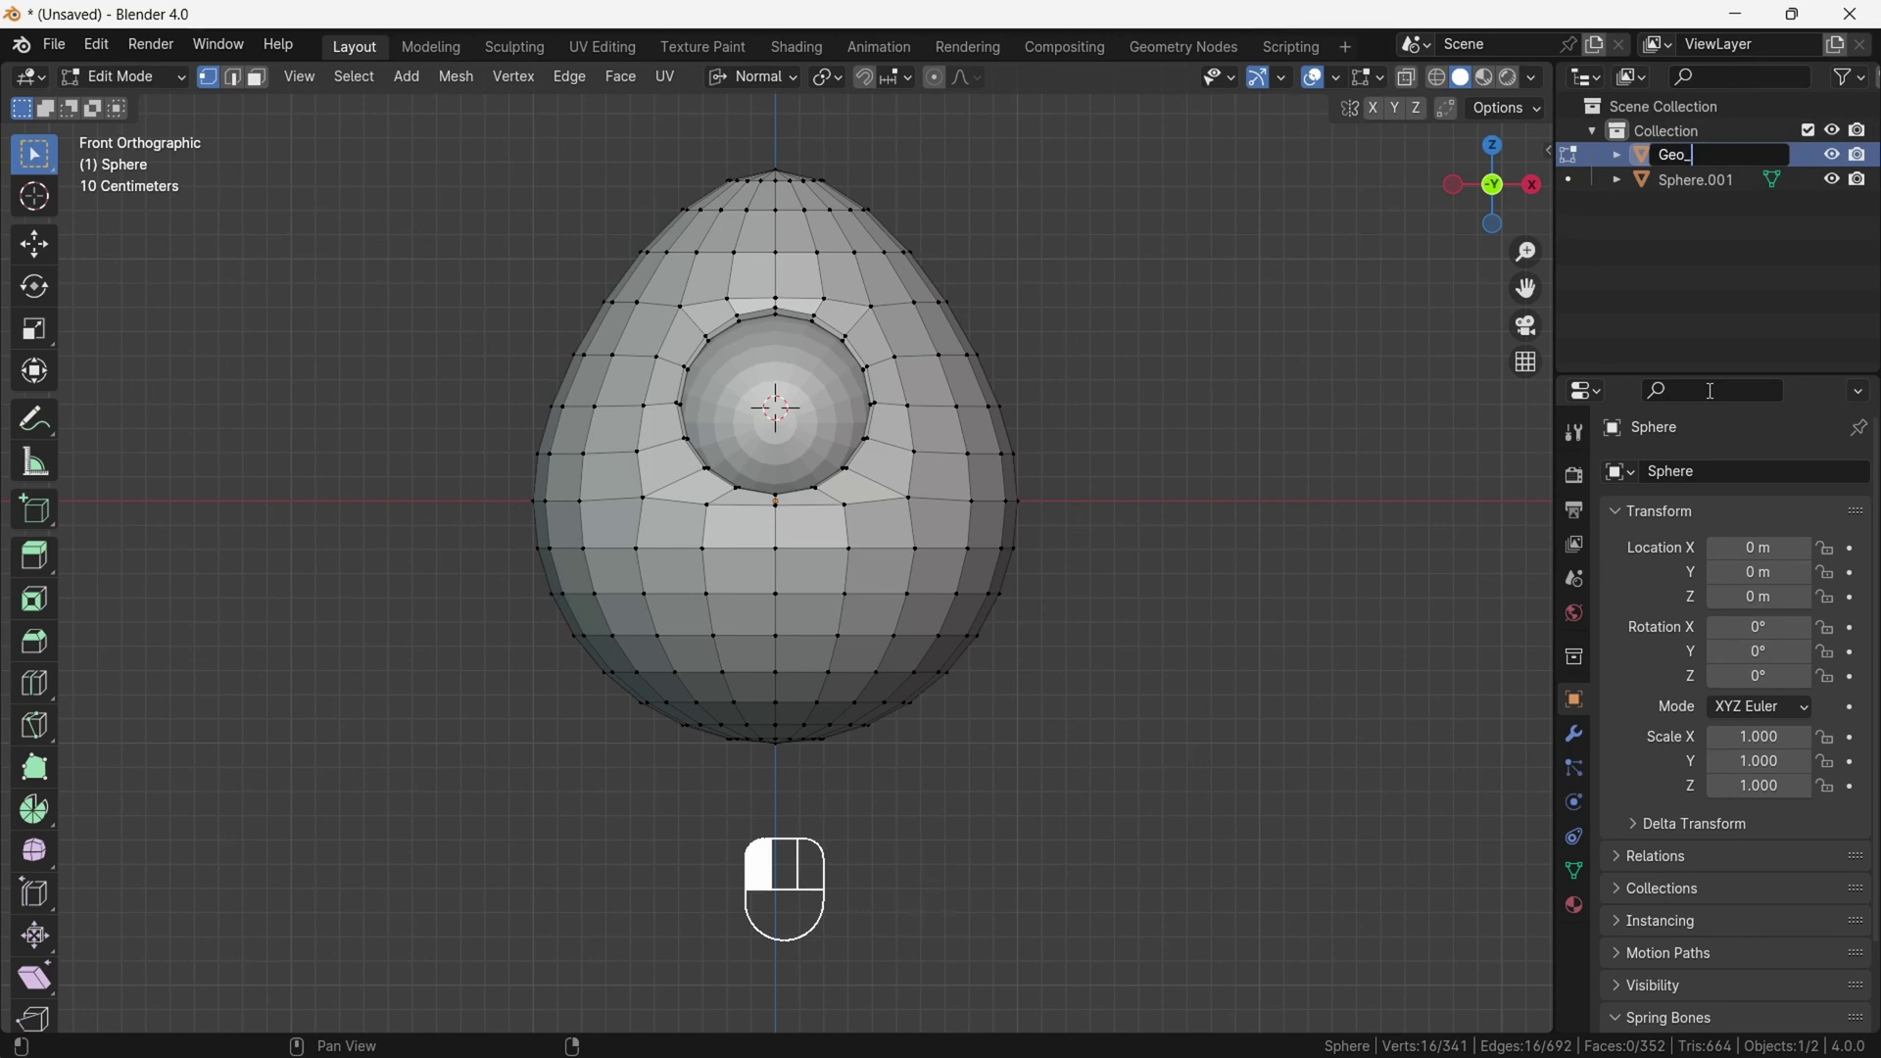
{"action": "type", "text": "MonsterBody"}
{"action": "key", "text": "Return"}
- Rename the small sphere in the opening as Geo_Eyeball
{"action": "key", "text": "Down"}
{"action": "key", "text": "F2"}
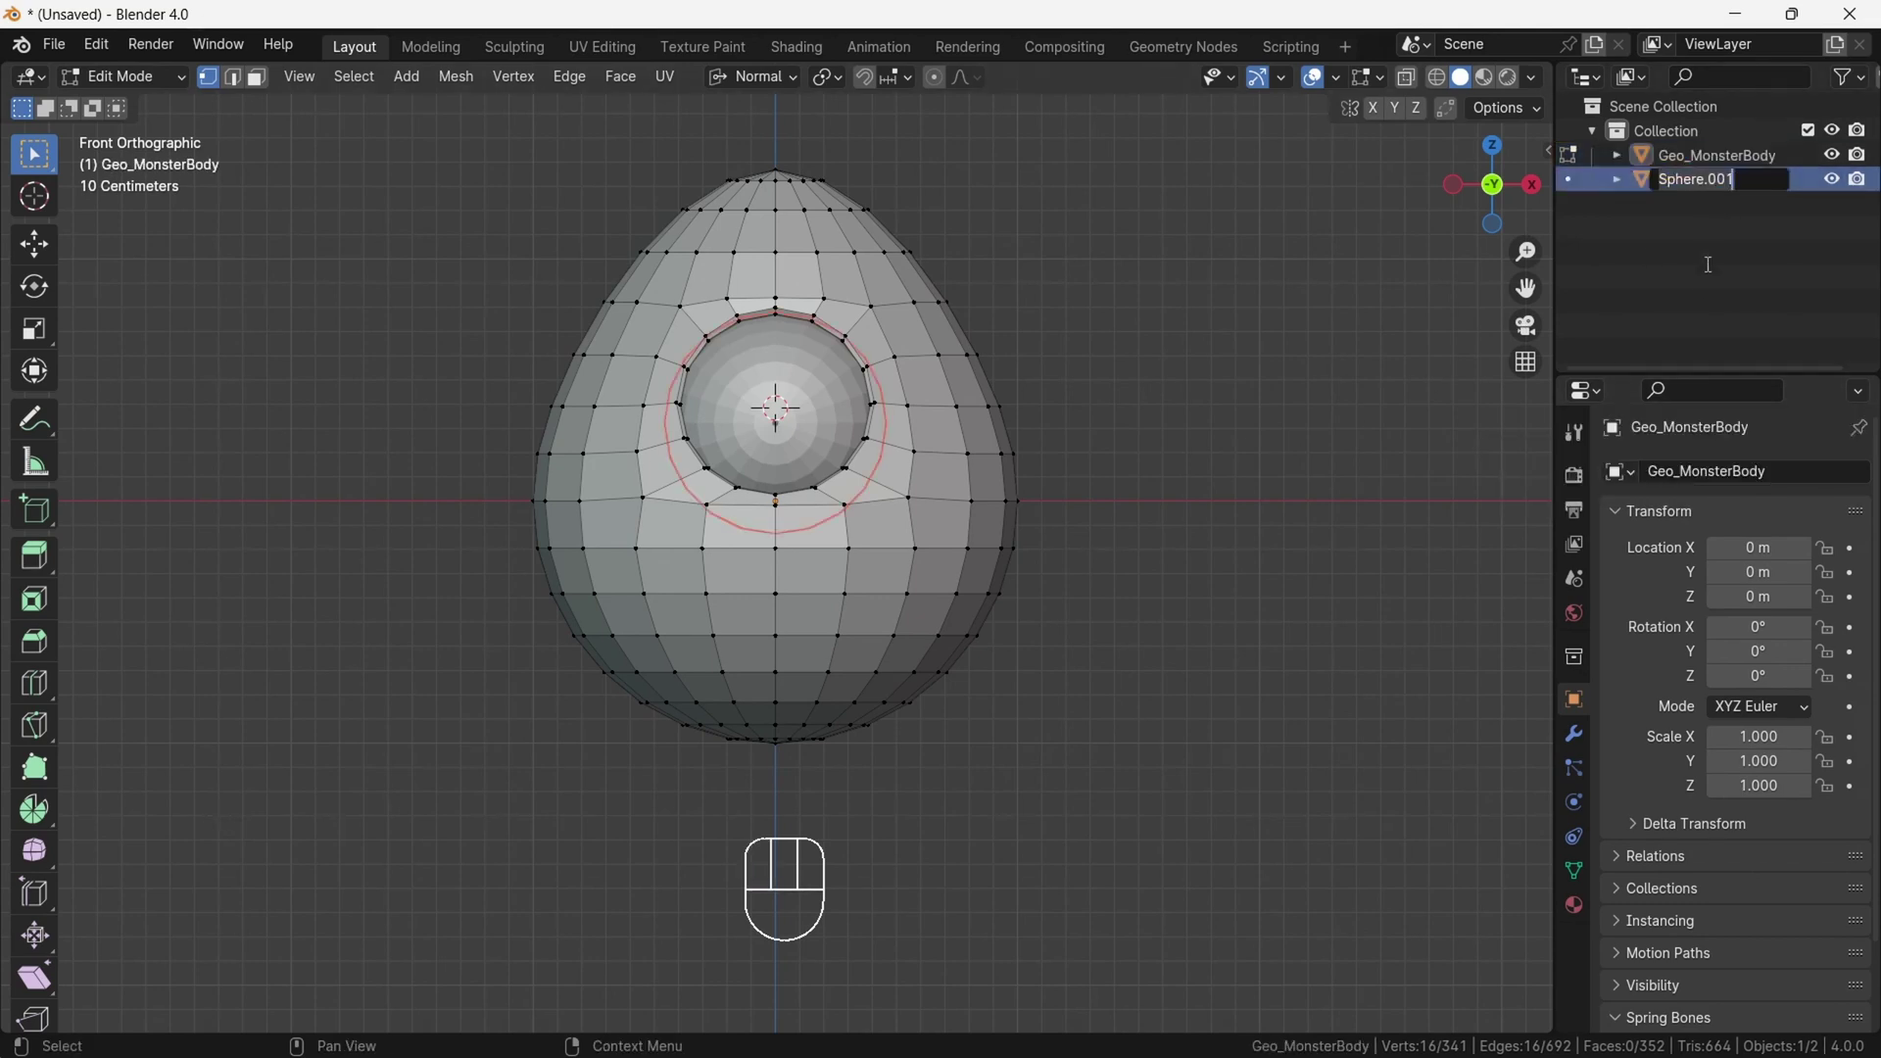
{"action": "key", "text": "shift"}
{"action": "type", "text": "Ge"}
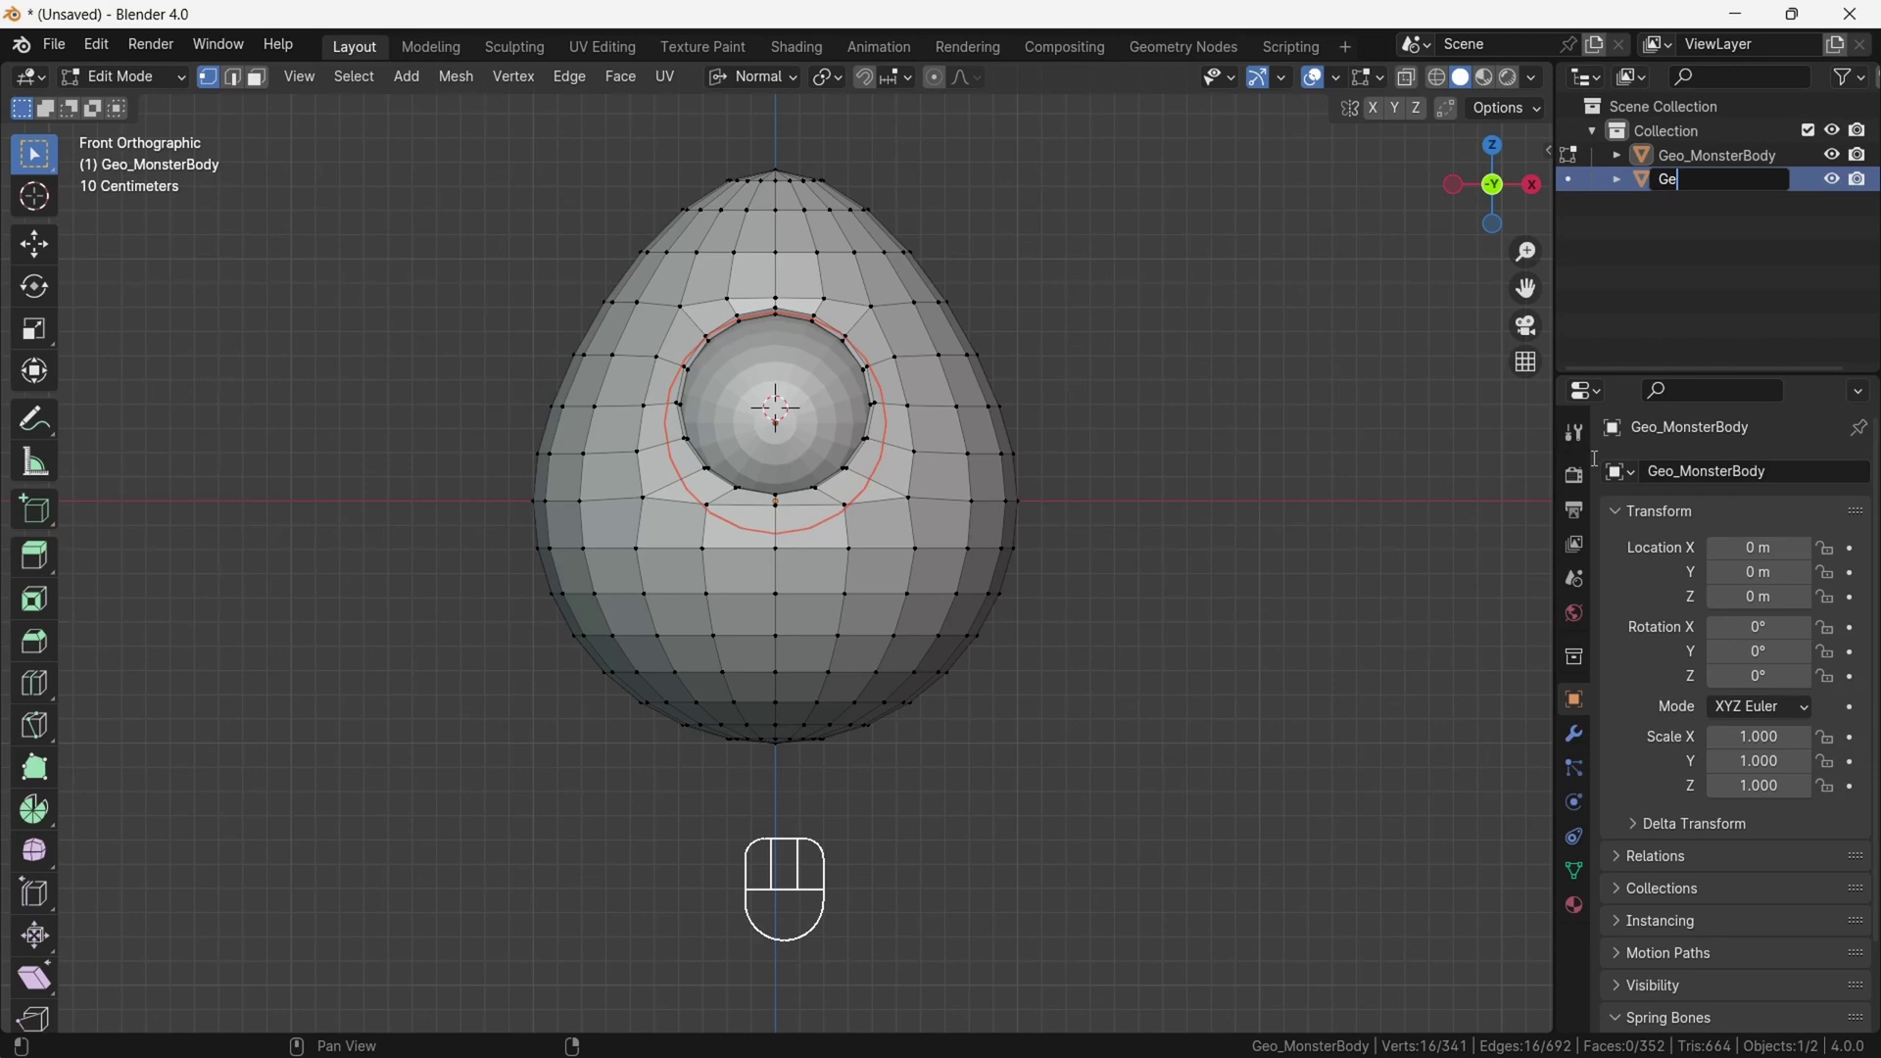
{"action": "type", "text": "o_Eyeball"}
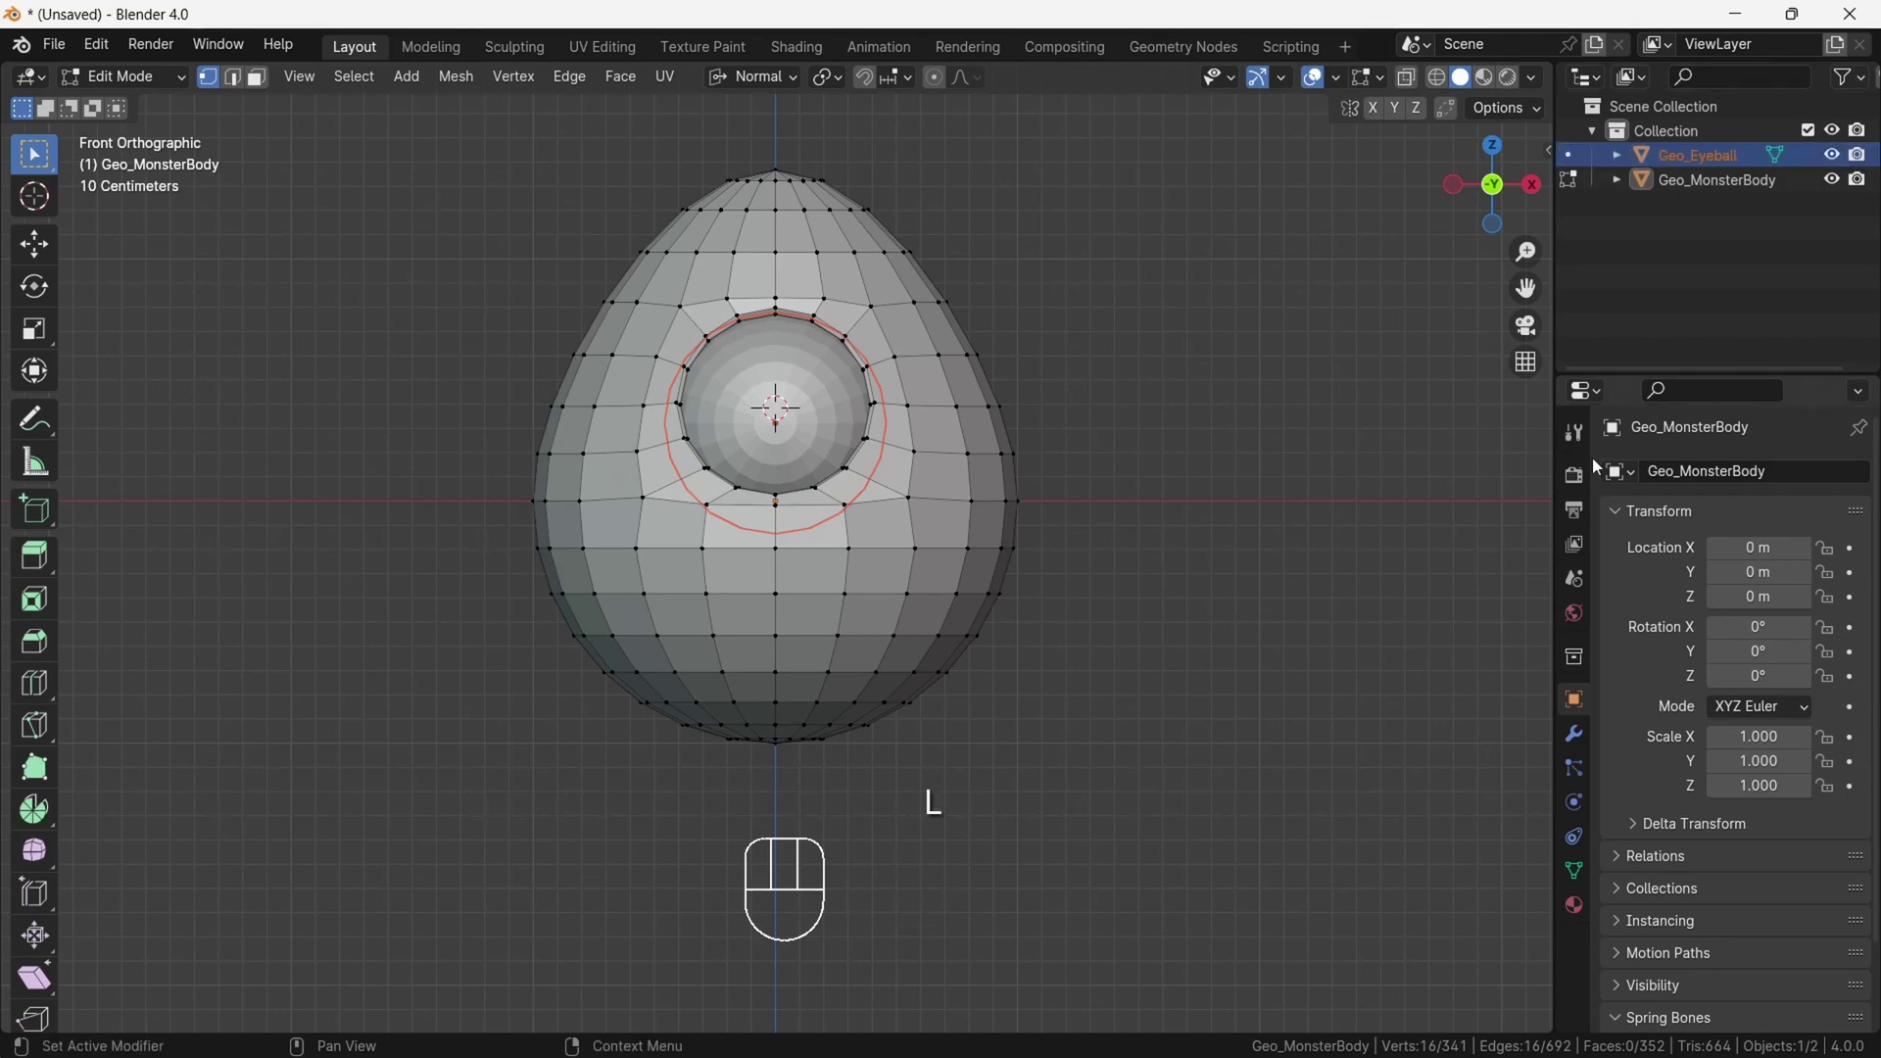
{"action": "key", "text": "Return"}
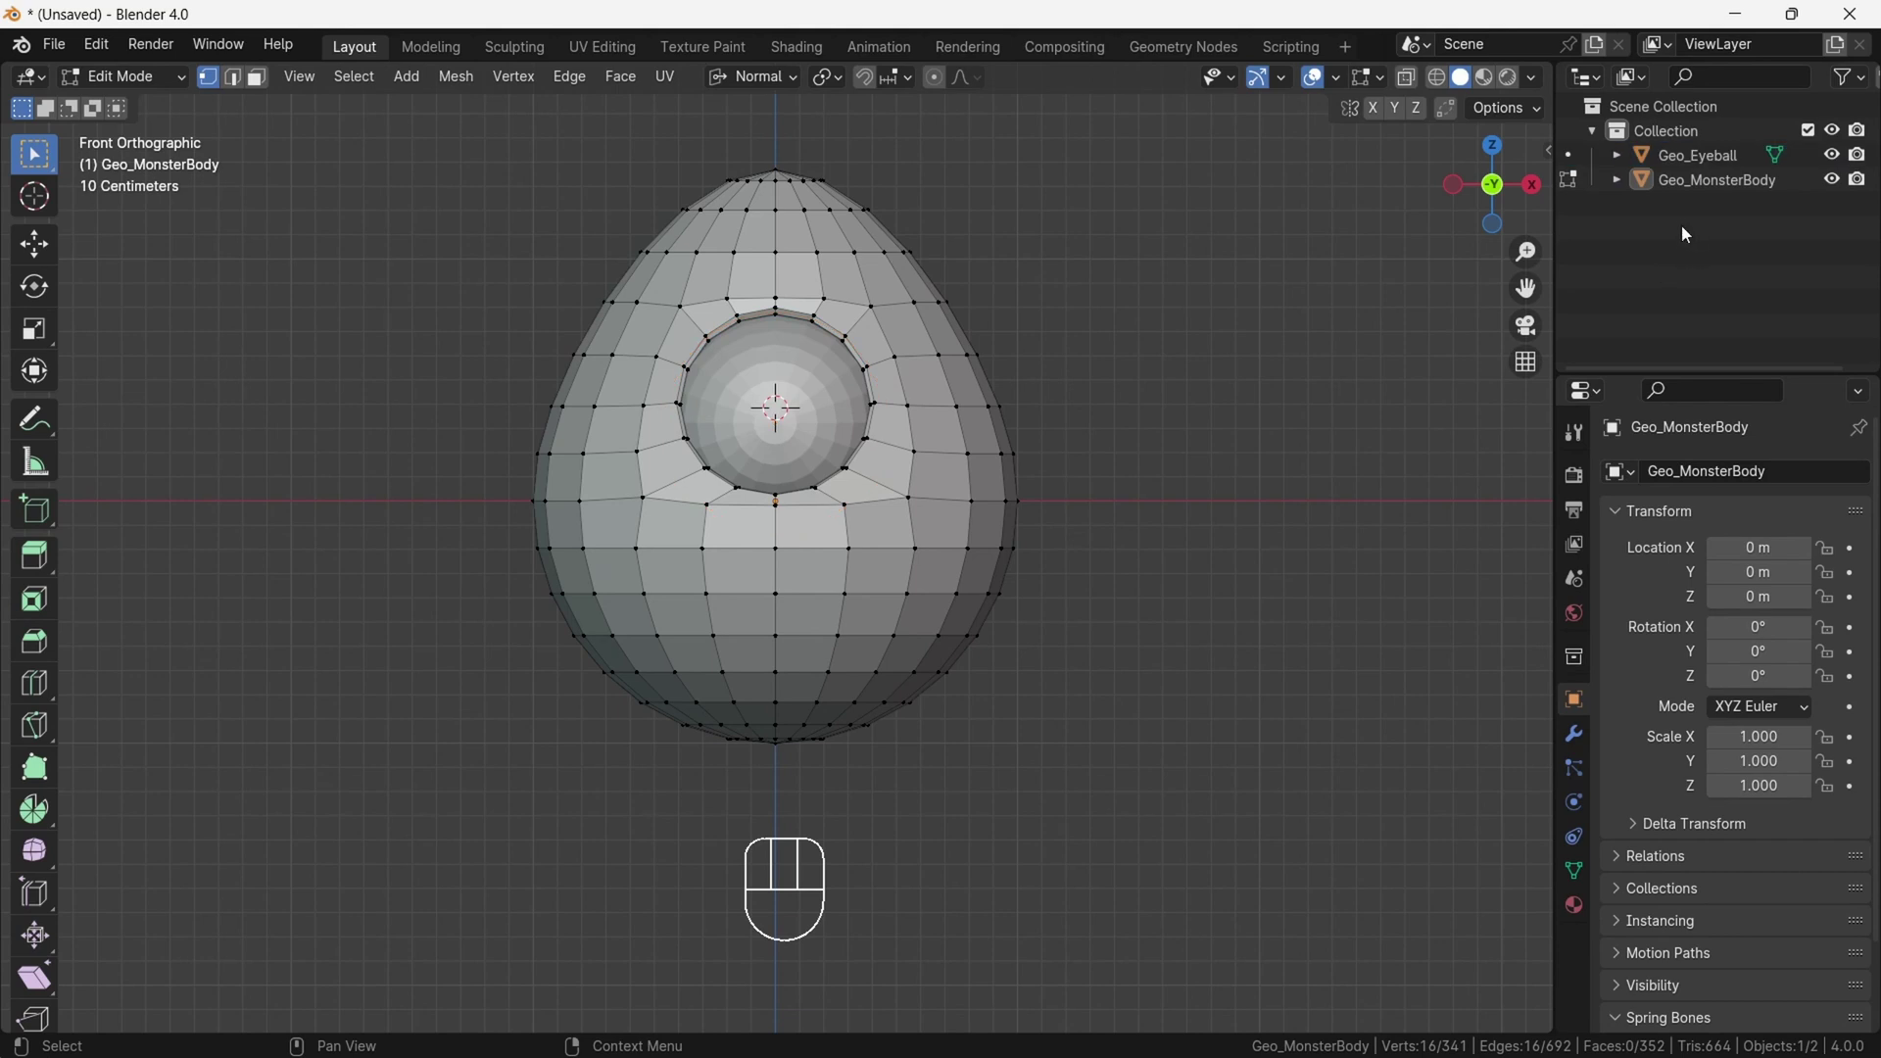
- Create a second collection, move Geo_Eyeball into it and collapse both collections
{"action": "right_click", "coordinate": [1685, 237]}
{"action": "left_click", "coordinate": [1679, 242]}
{"action": "left_click_drag", "start_coordinate": [1705, 157], "coordinate": [1681, 211]}
{"action": "left_click", "coordinate": [1594, 130]}
{"action": "left_click", "coordinate": [1595, 155]}
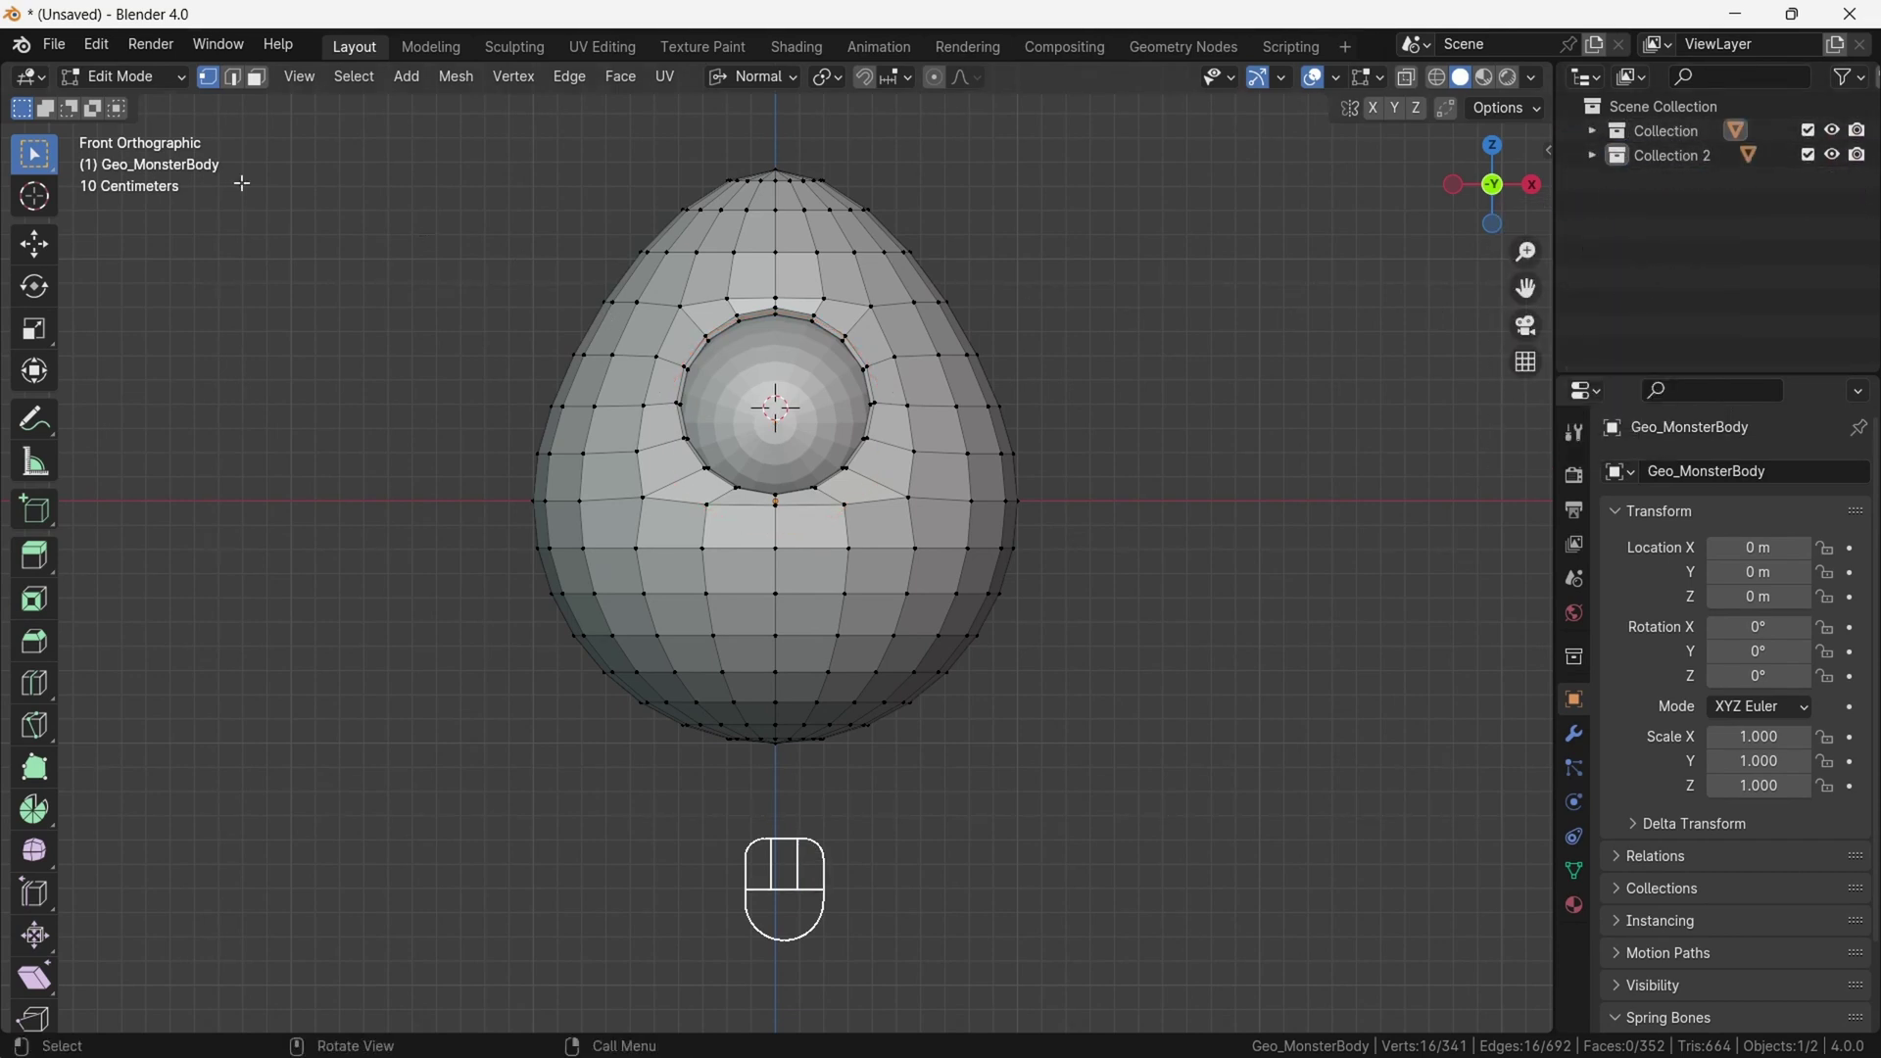
- Save the scene as EggMon.blend in the G:\Flower\ folder
{"action": "left_click", "coordinate": [54, 46]}
{"action": "left_click", "coordinate": [141, 215]}
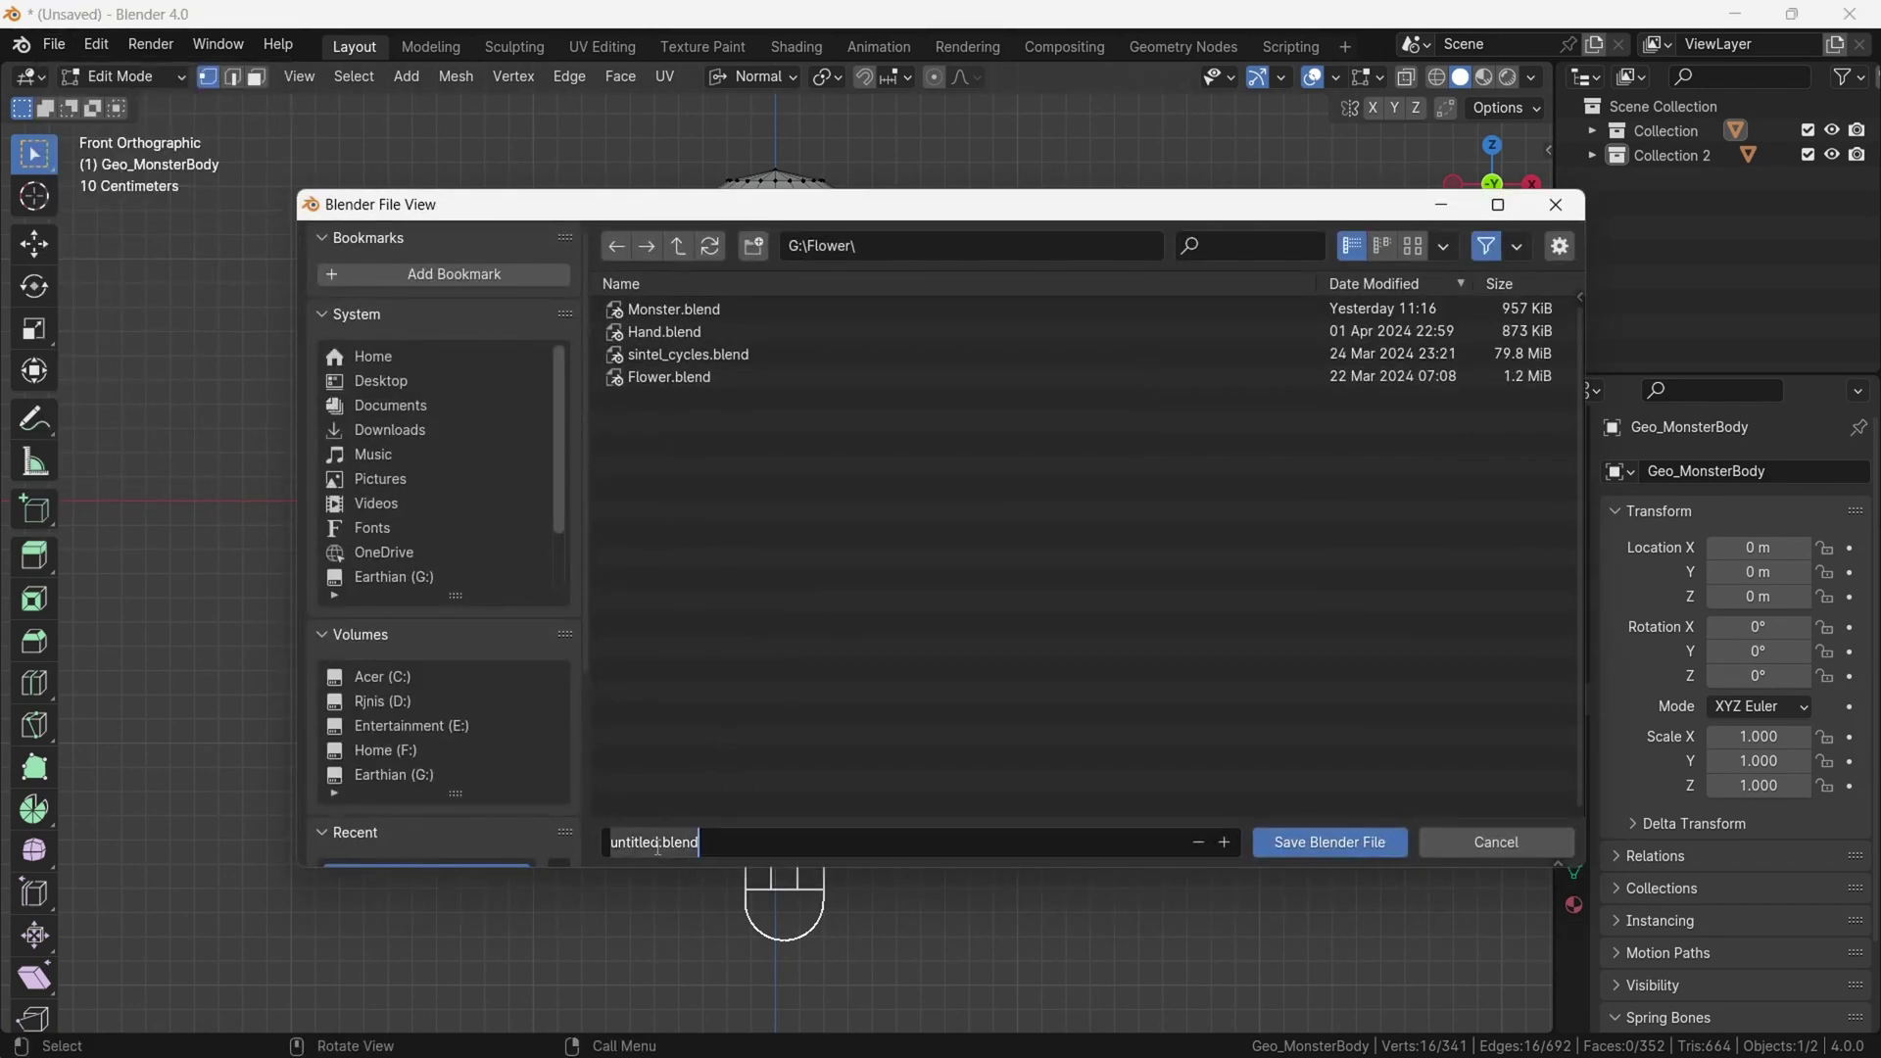
{"action": "double_click", "coordinate": [657, 847]}
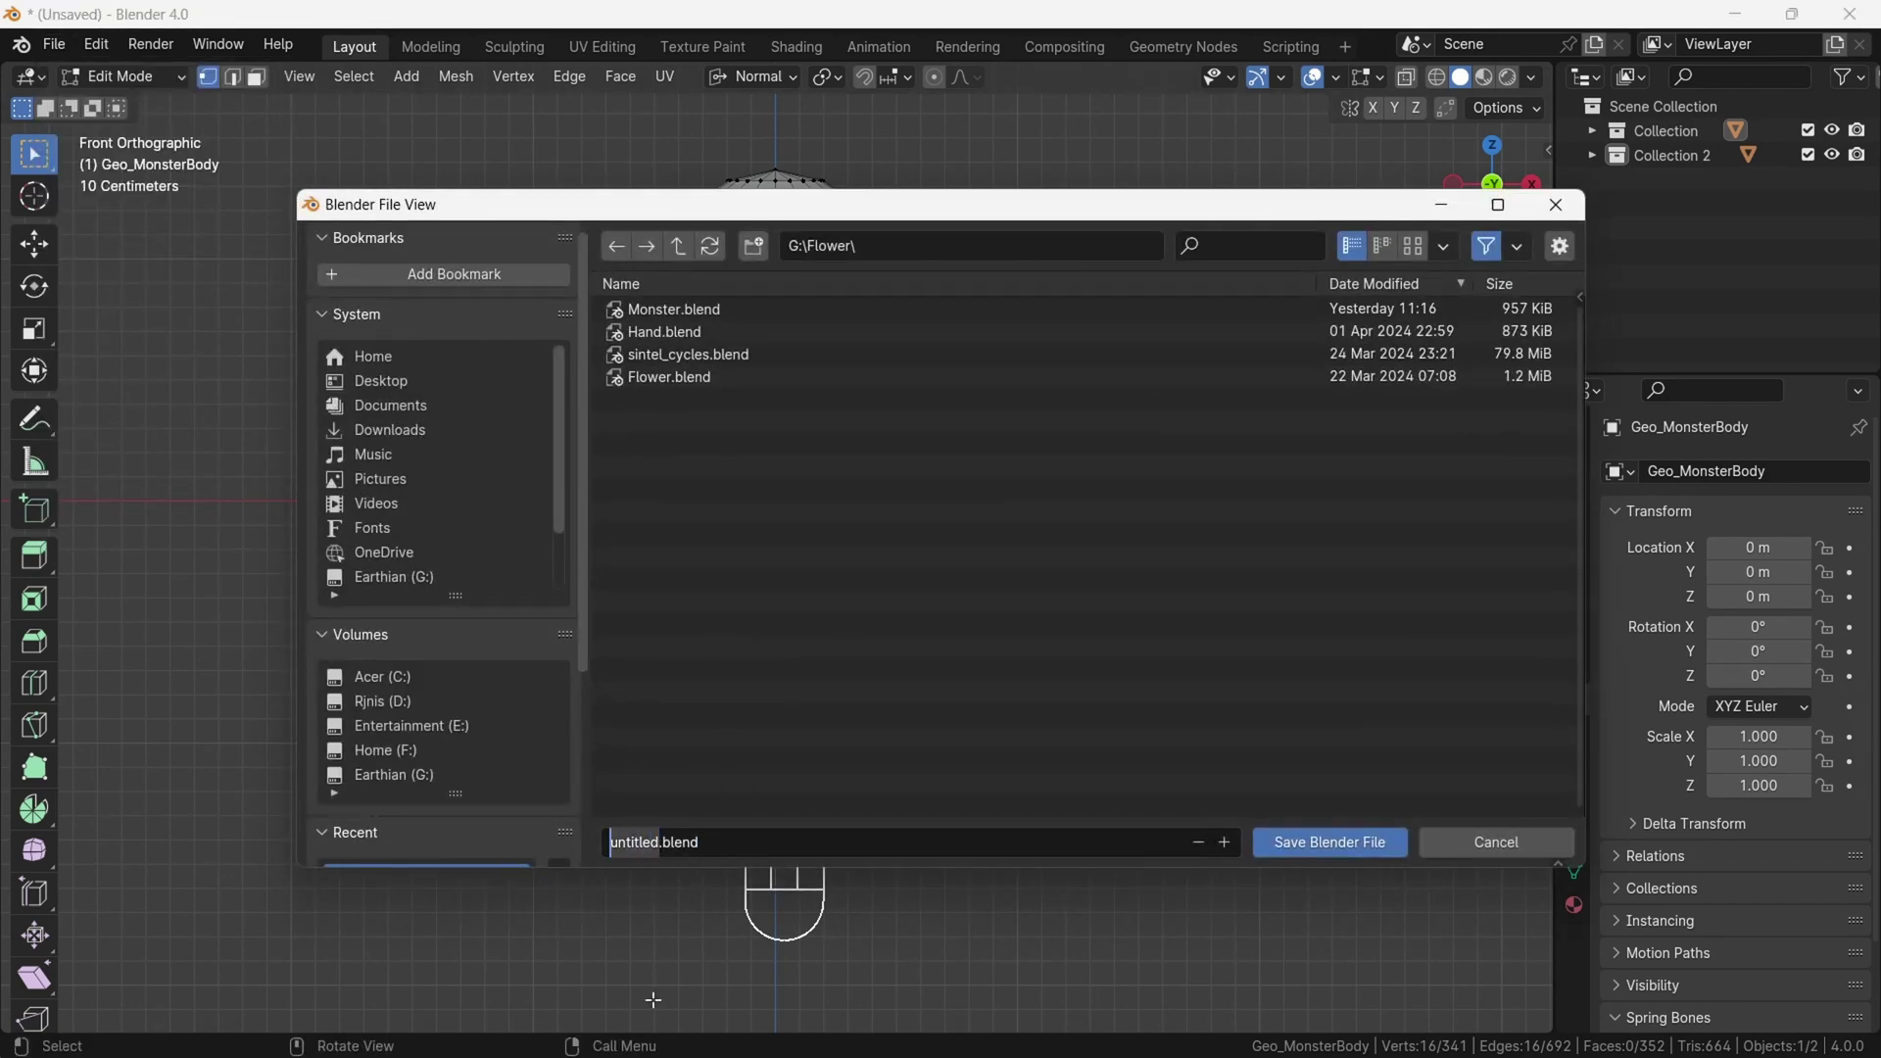
{"action": "type", "text": "EggMon"}
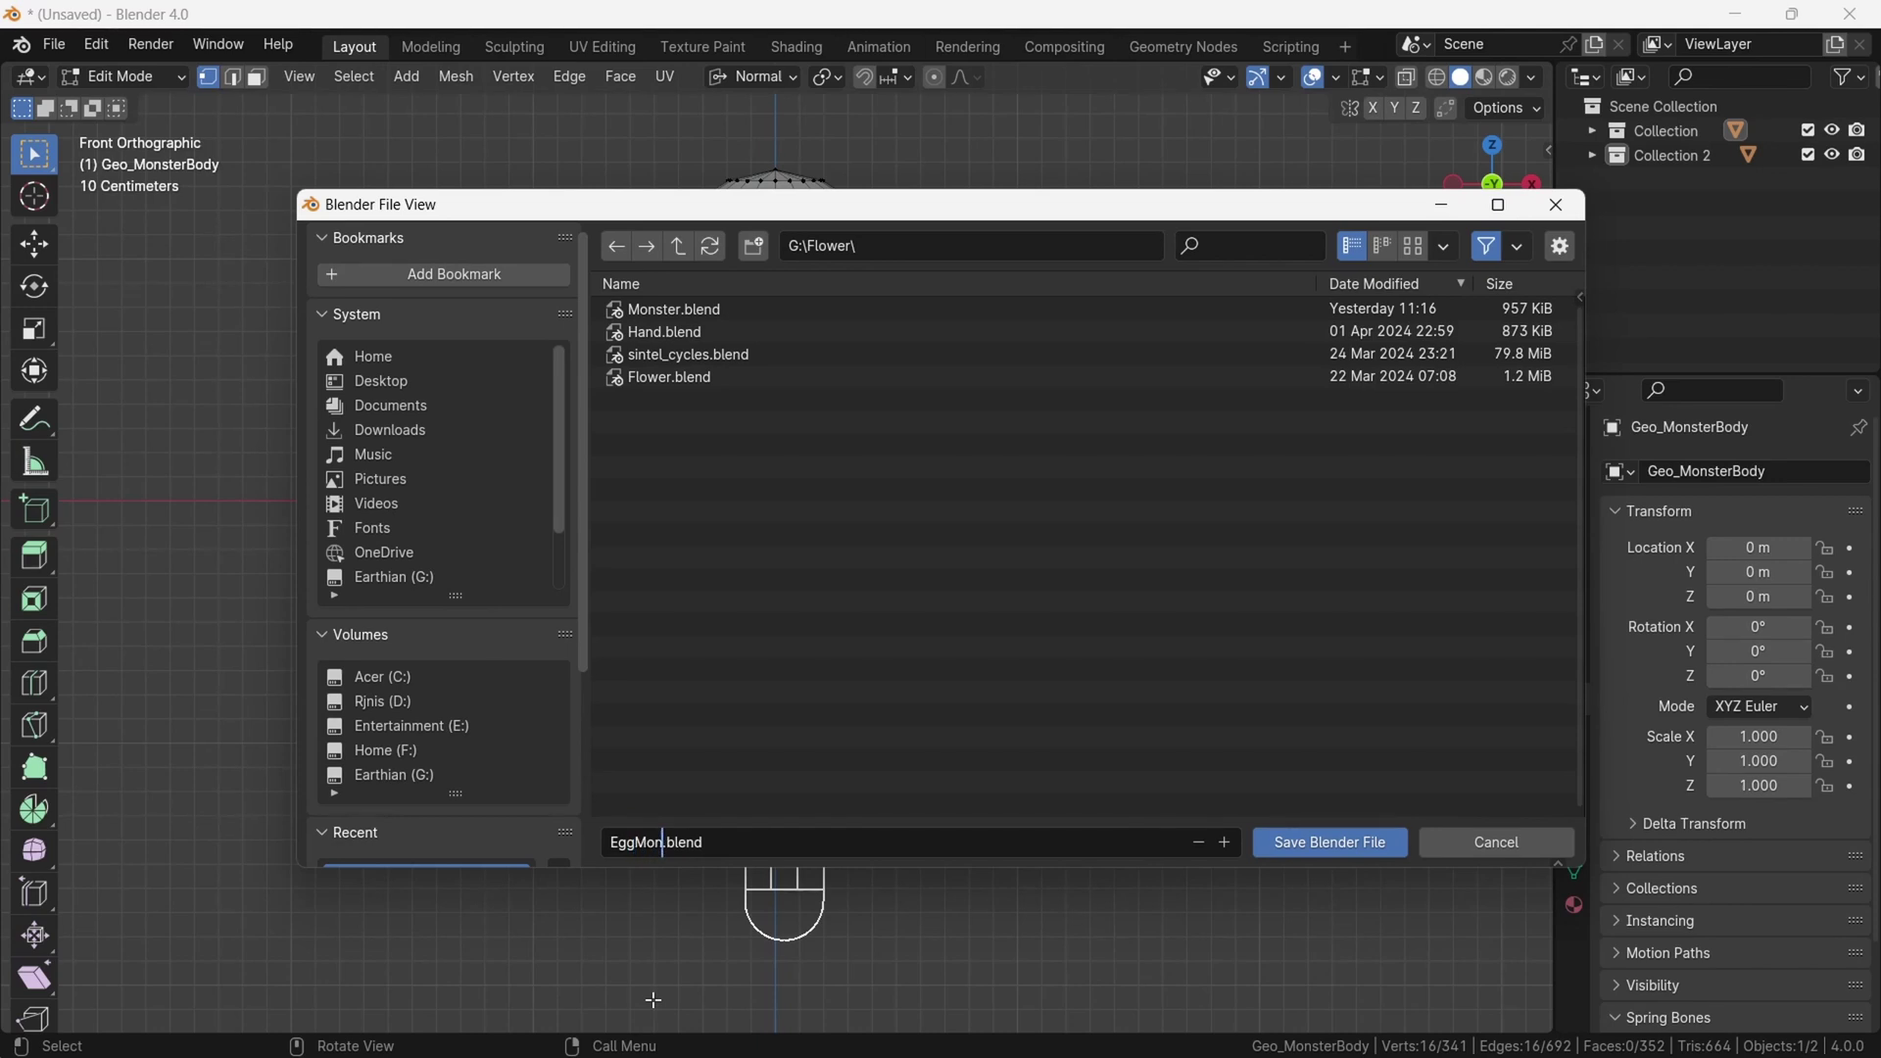
{"action": "left_click", "coordinate": [1313, 842]}
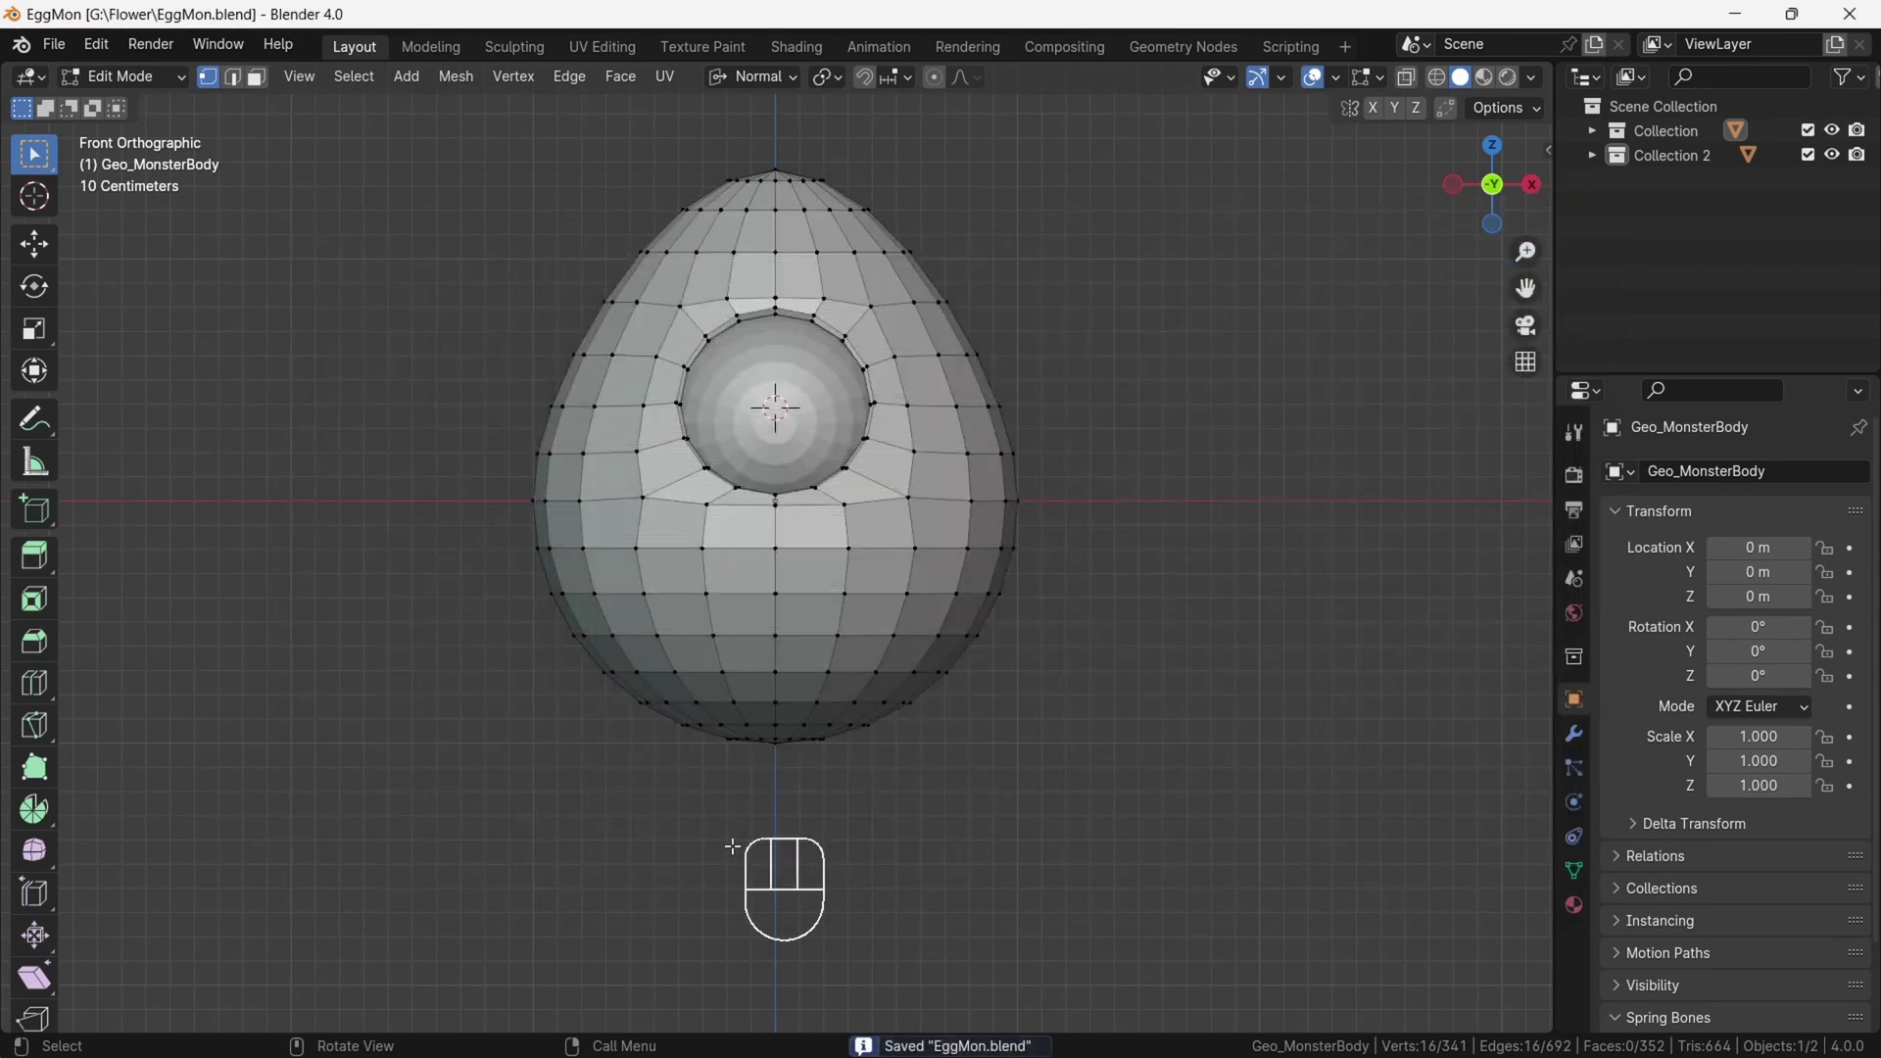